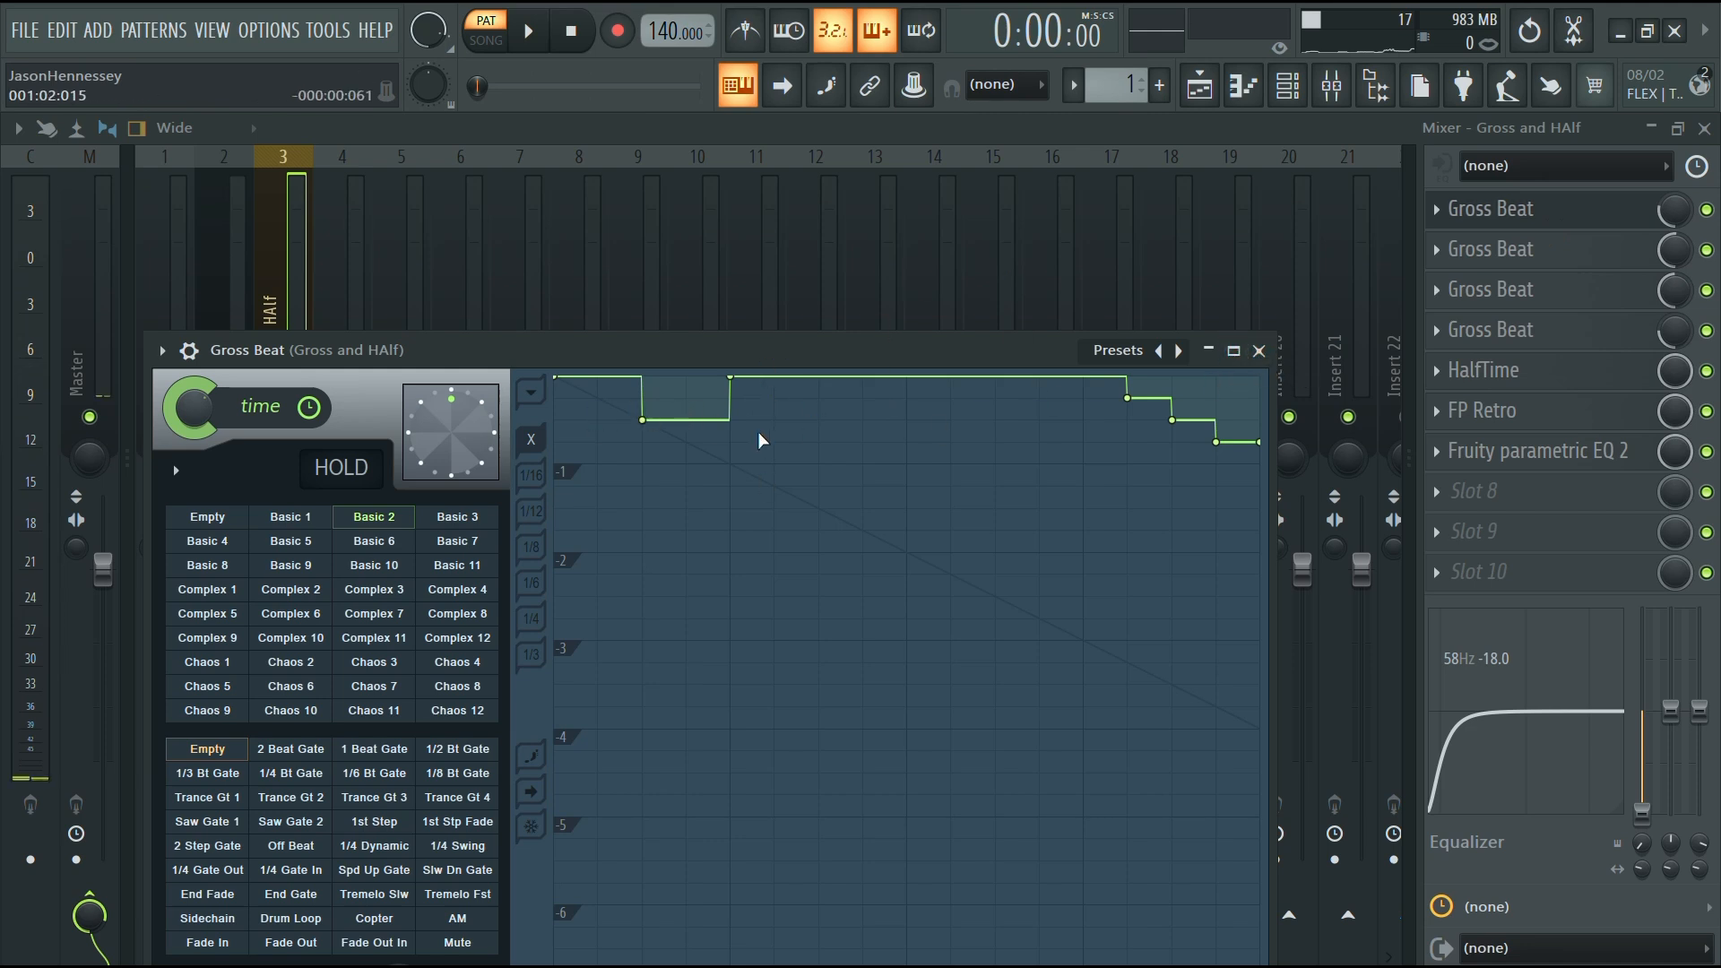
Open the Fruity parametric EQ 2 on the mixer track and play a few notes to hear it
left_click(1672, 223)
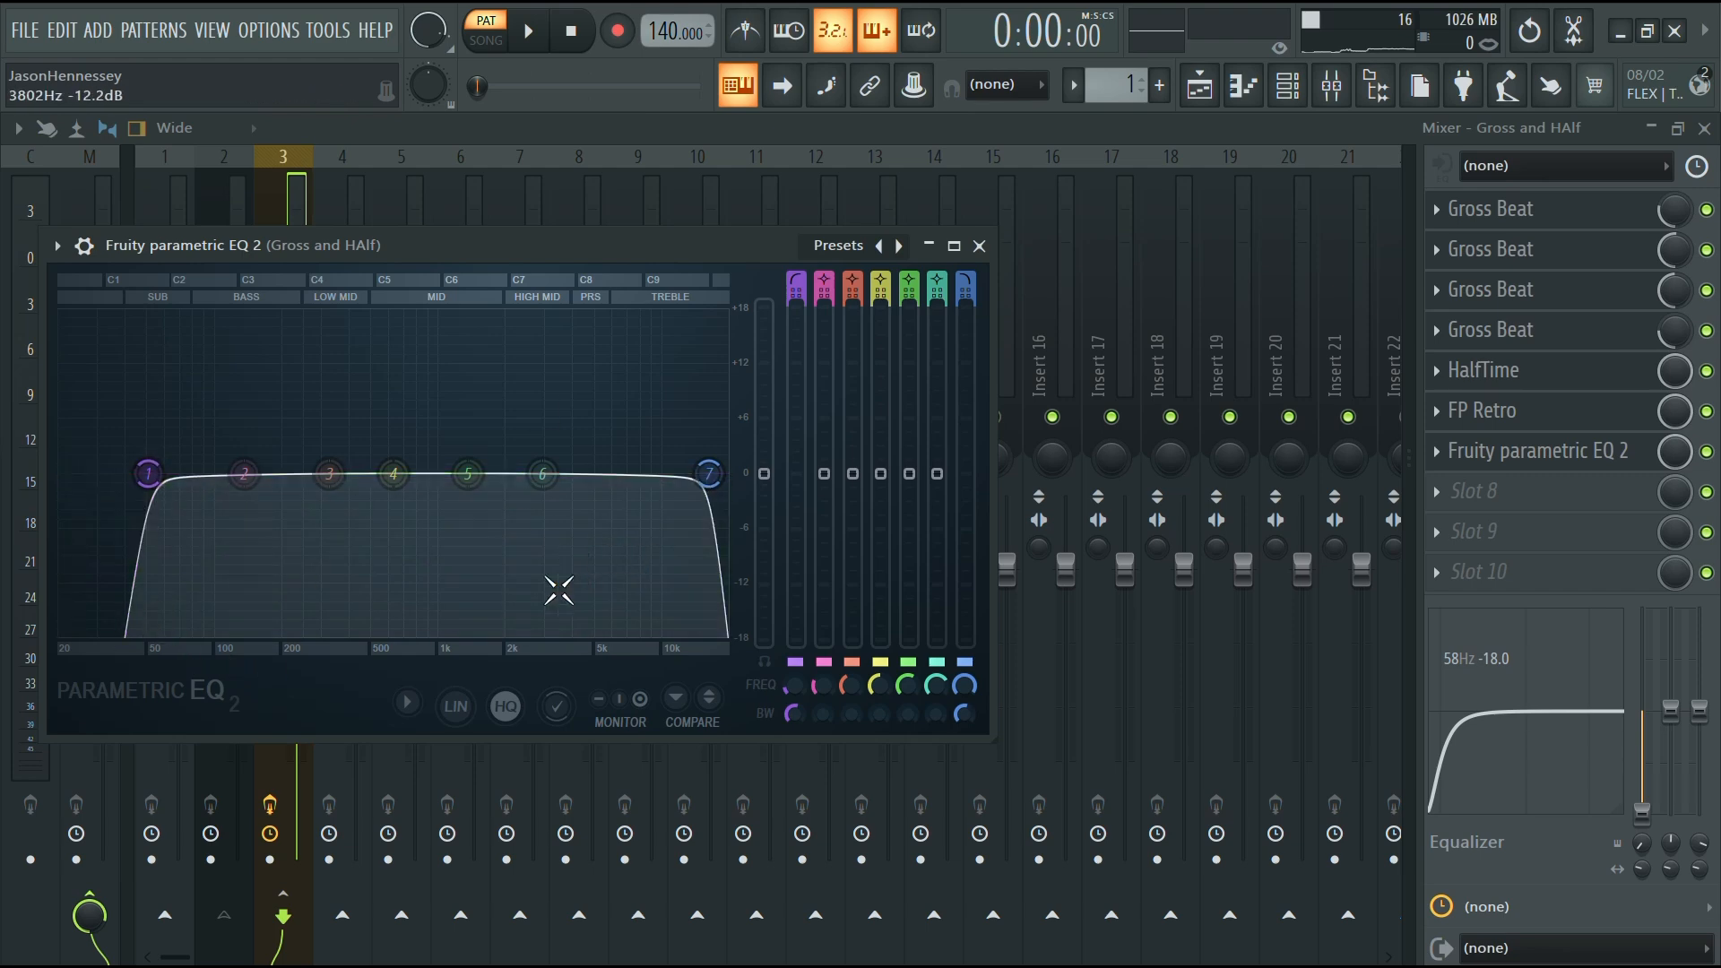
key("b")
key("j")
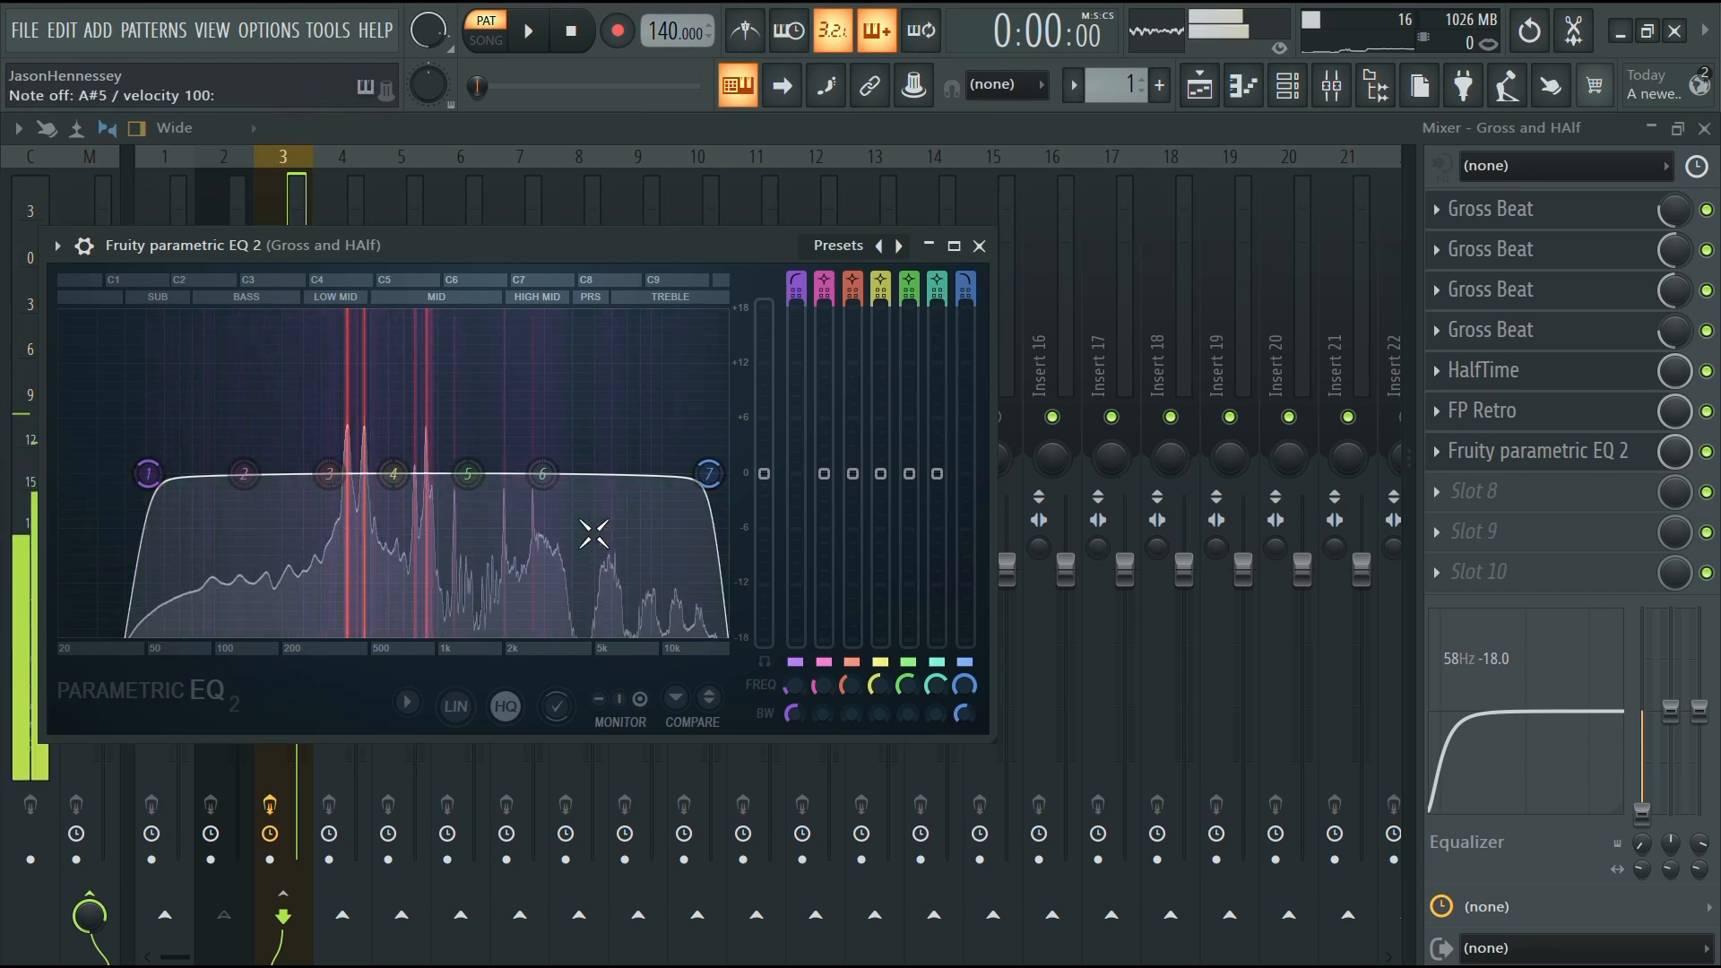
key("r")
Sweep the EQ's low-pass and high-pass bands open and back to compare, then close the EQ
left_click_drag(709, 474, 728, 475)
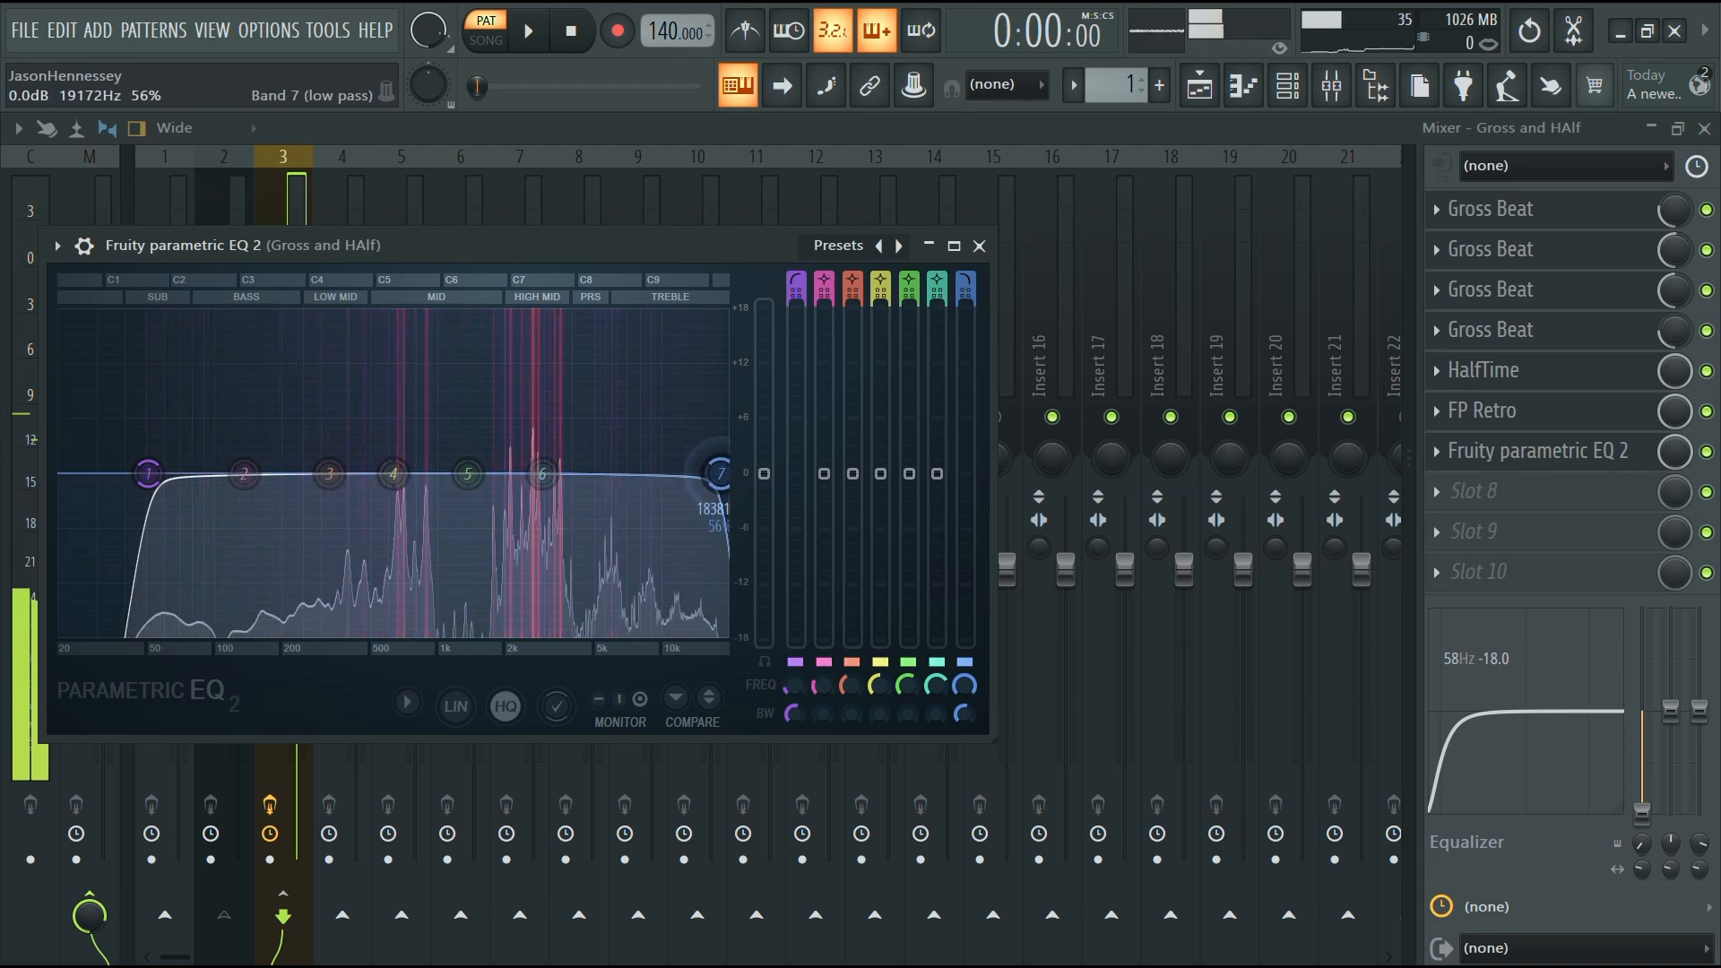
left_click_drag(148, 474, 61, 475)
key("y")
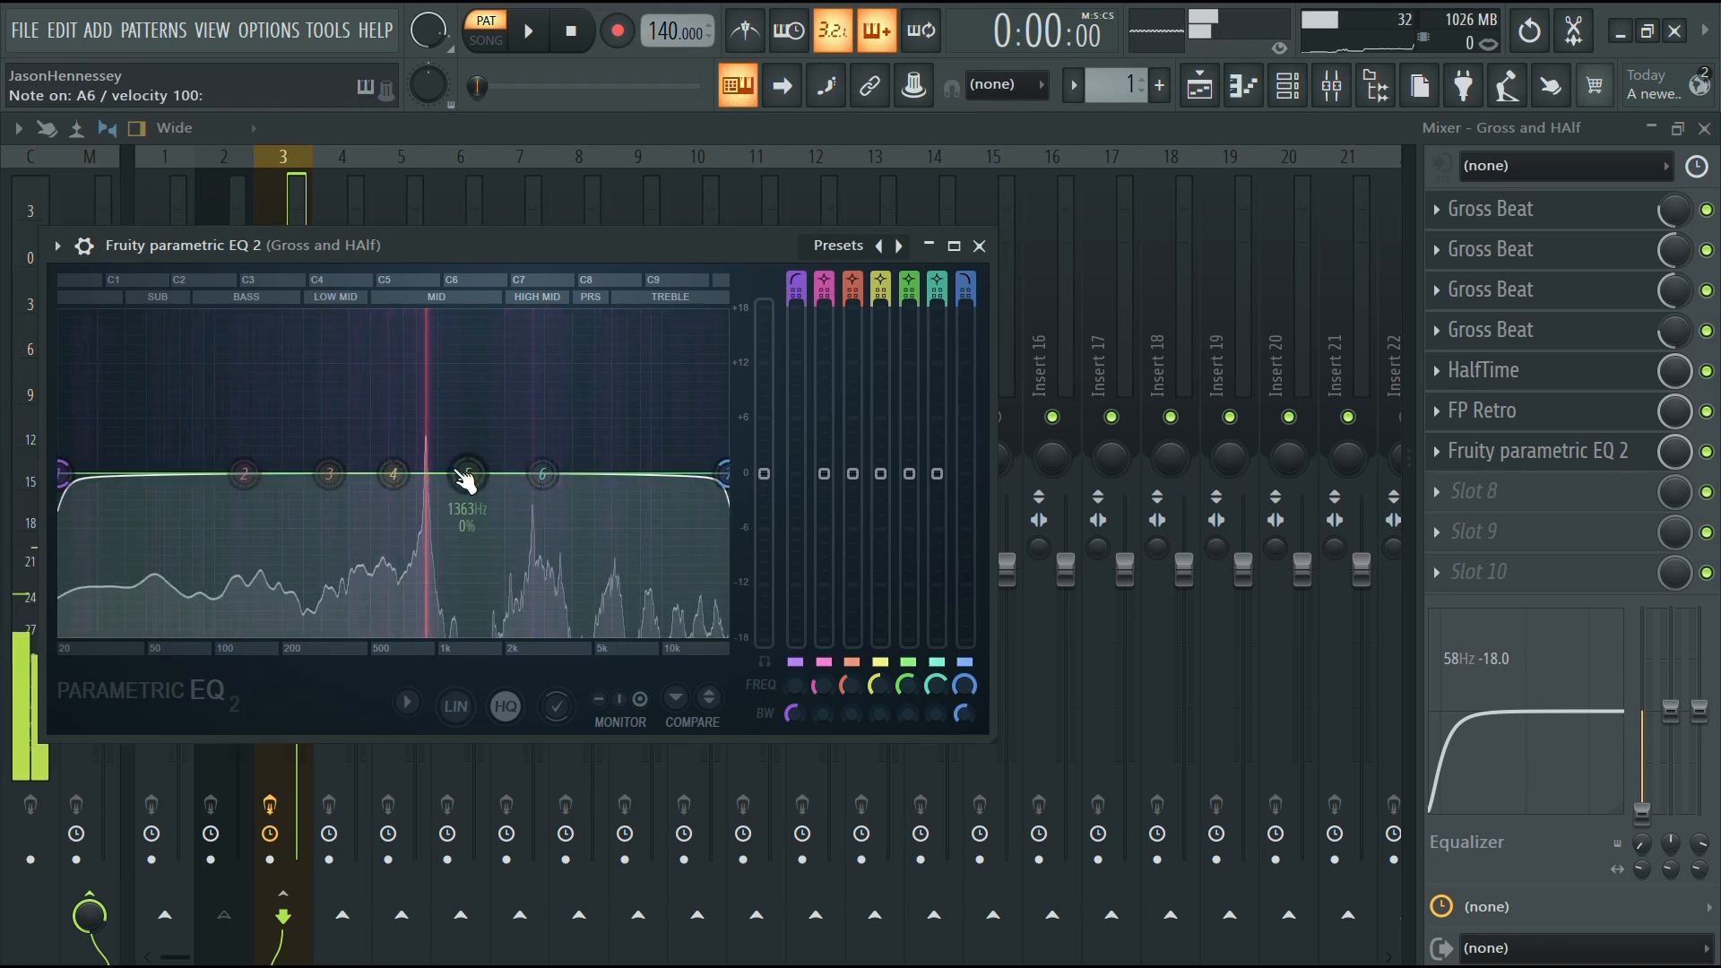
key("t")
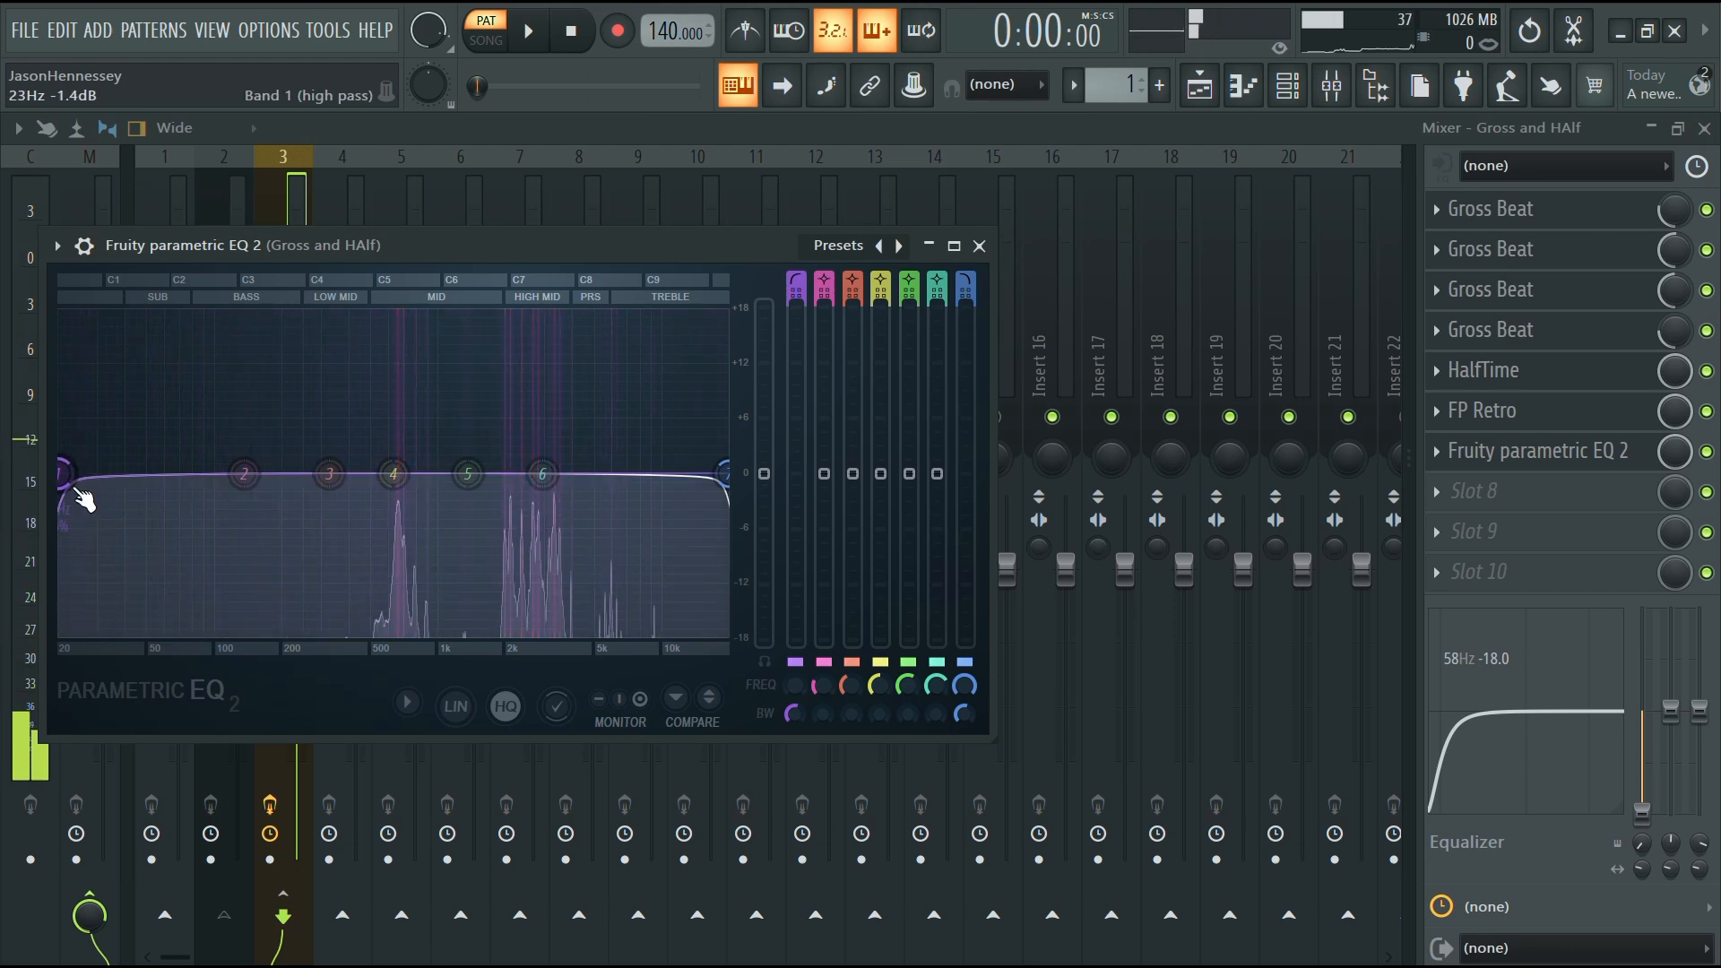
left_click_drag(60, 474, 135, 473)
key("t")
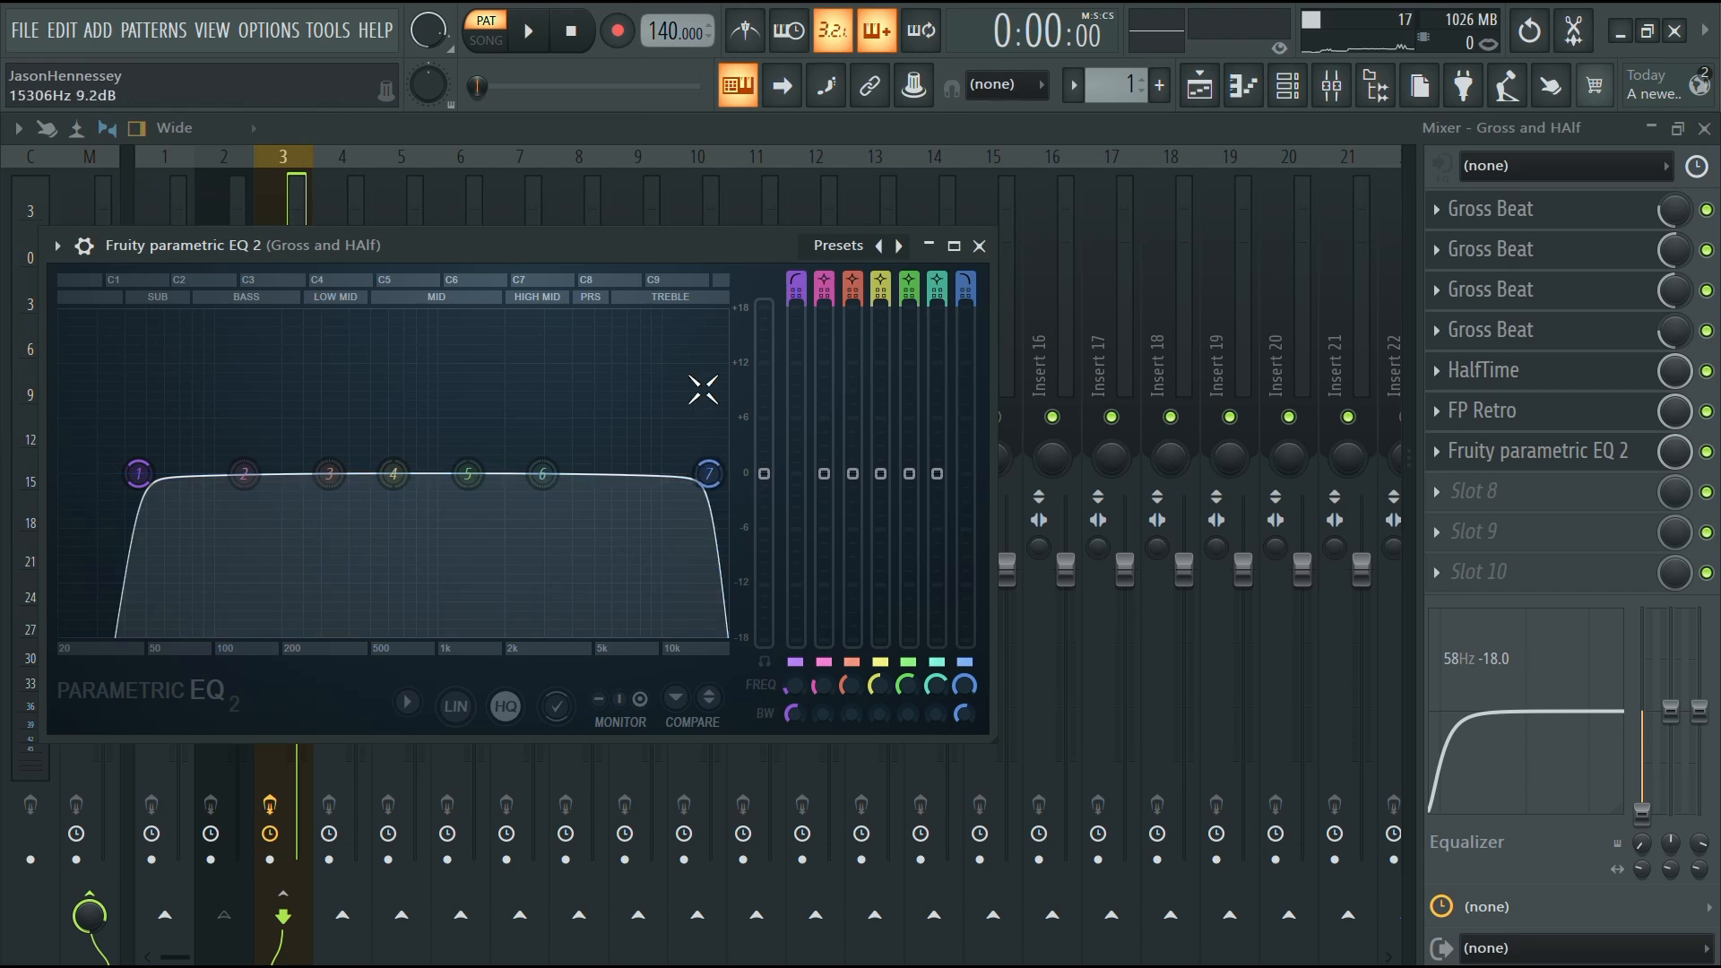
left_click_drag(708, 473, 705, 473)
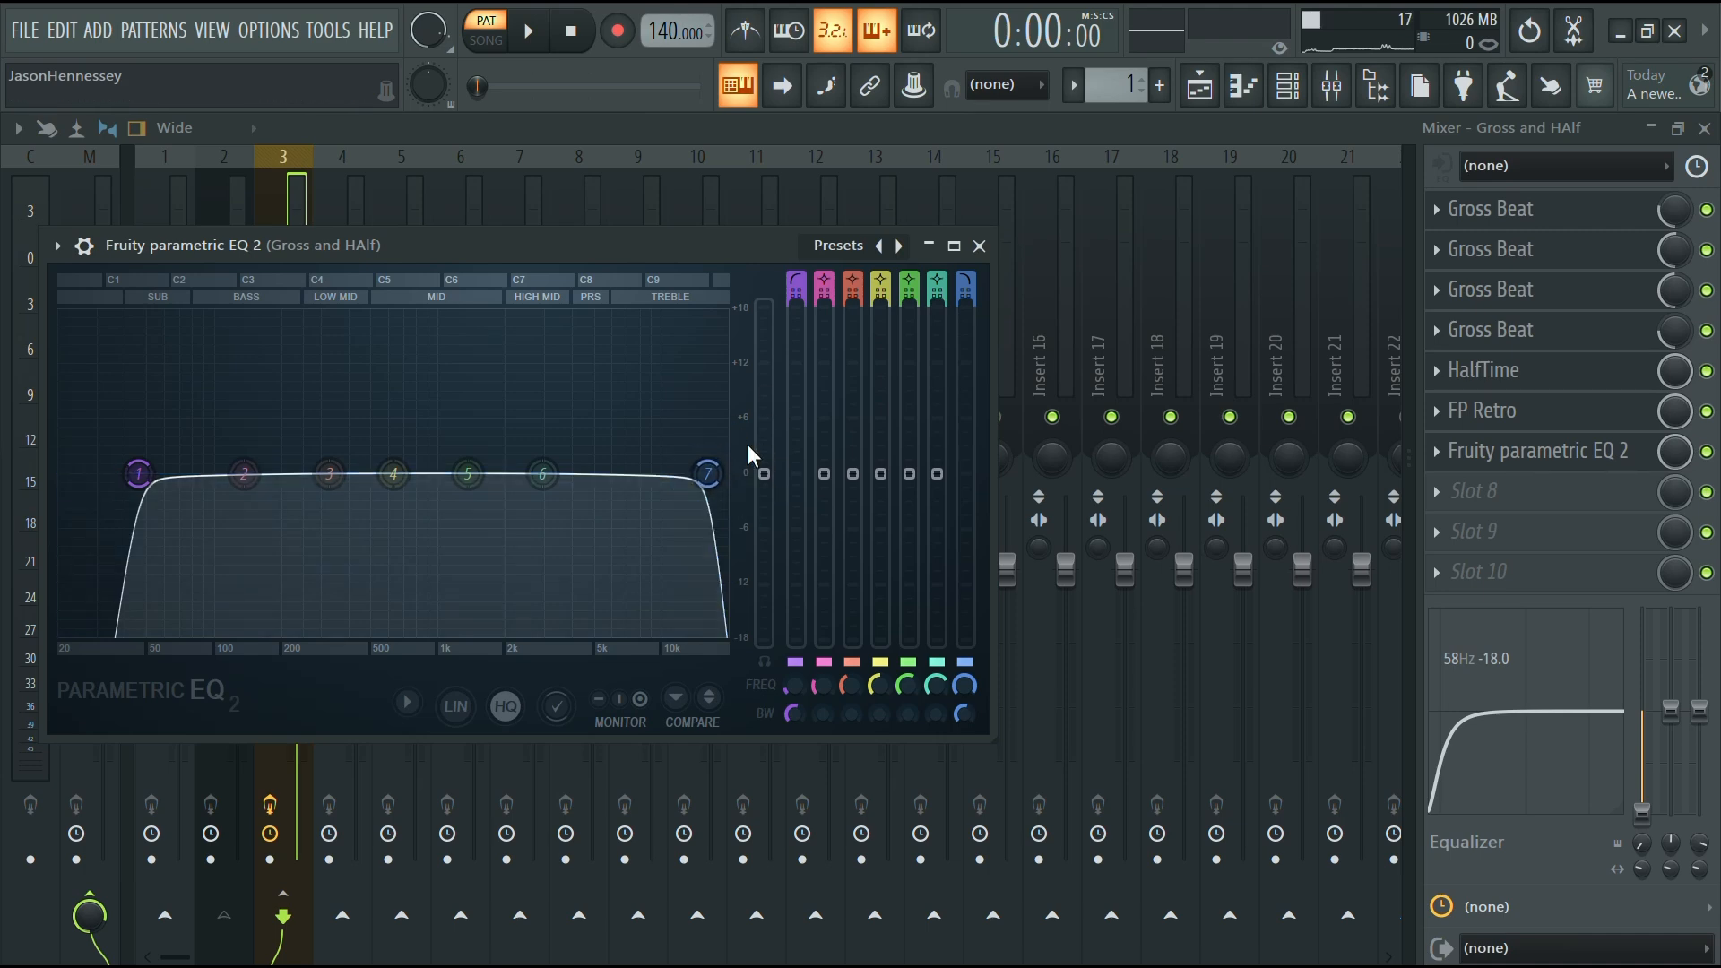
left_click(980, 246)
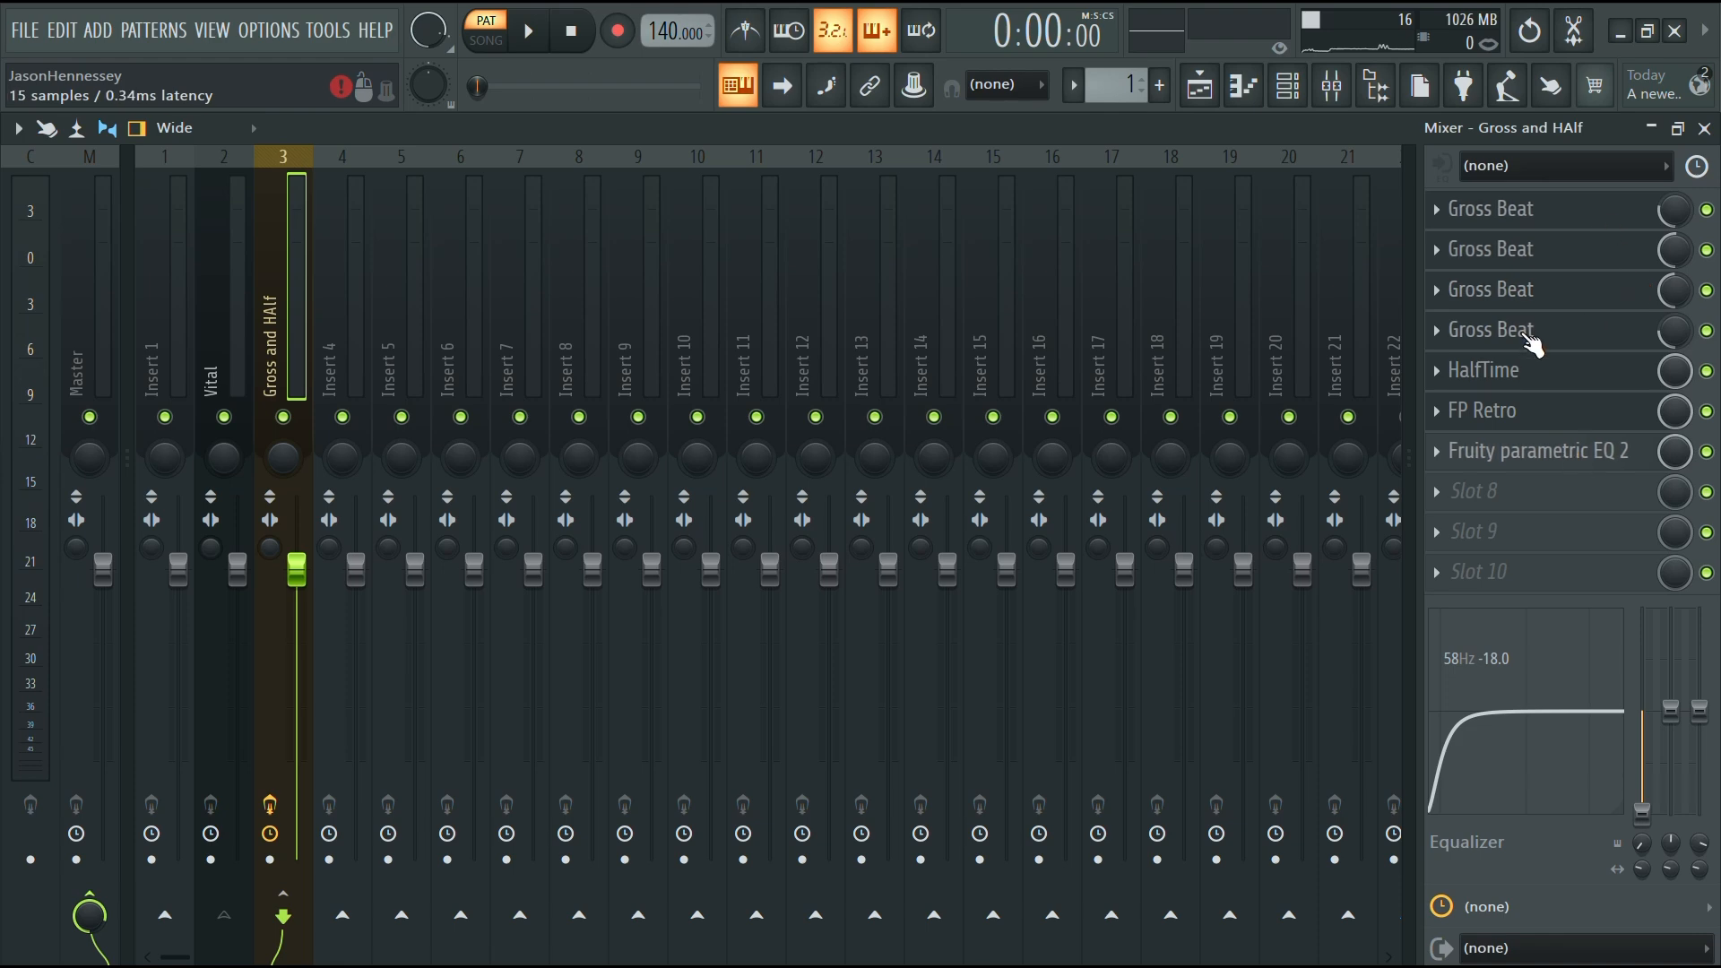
Open each Gross Beat instance on the mixer track to inspect its time preset
left_click(1523, 329)
left_click(1515, 220)
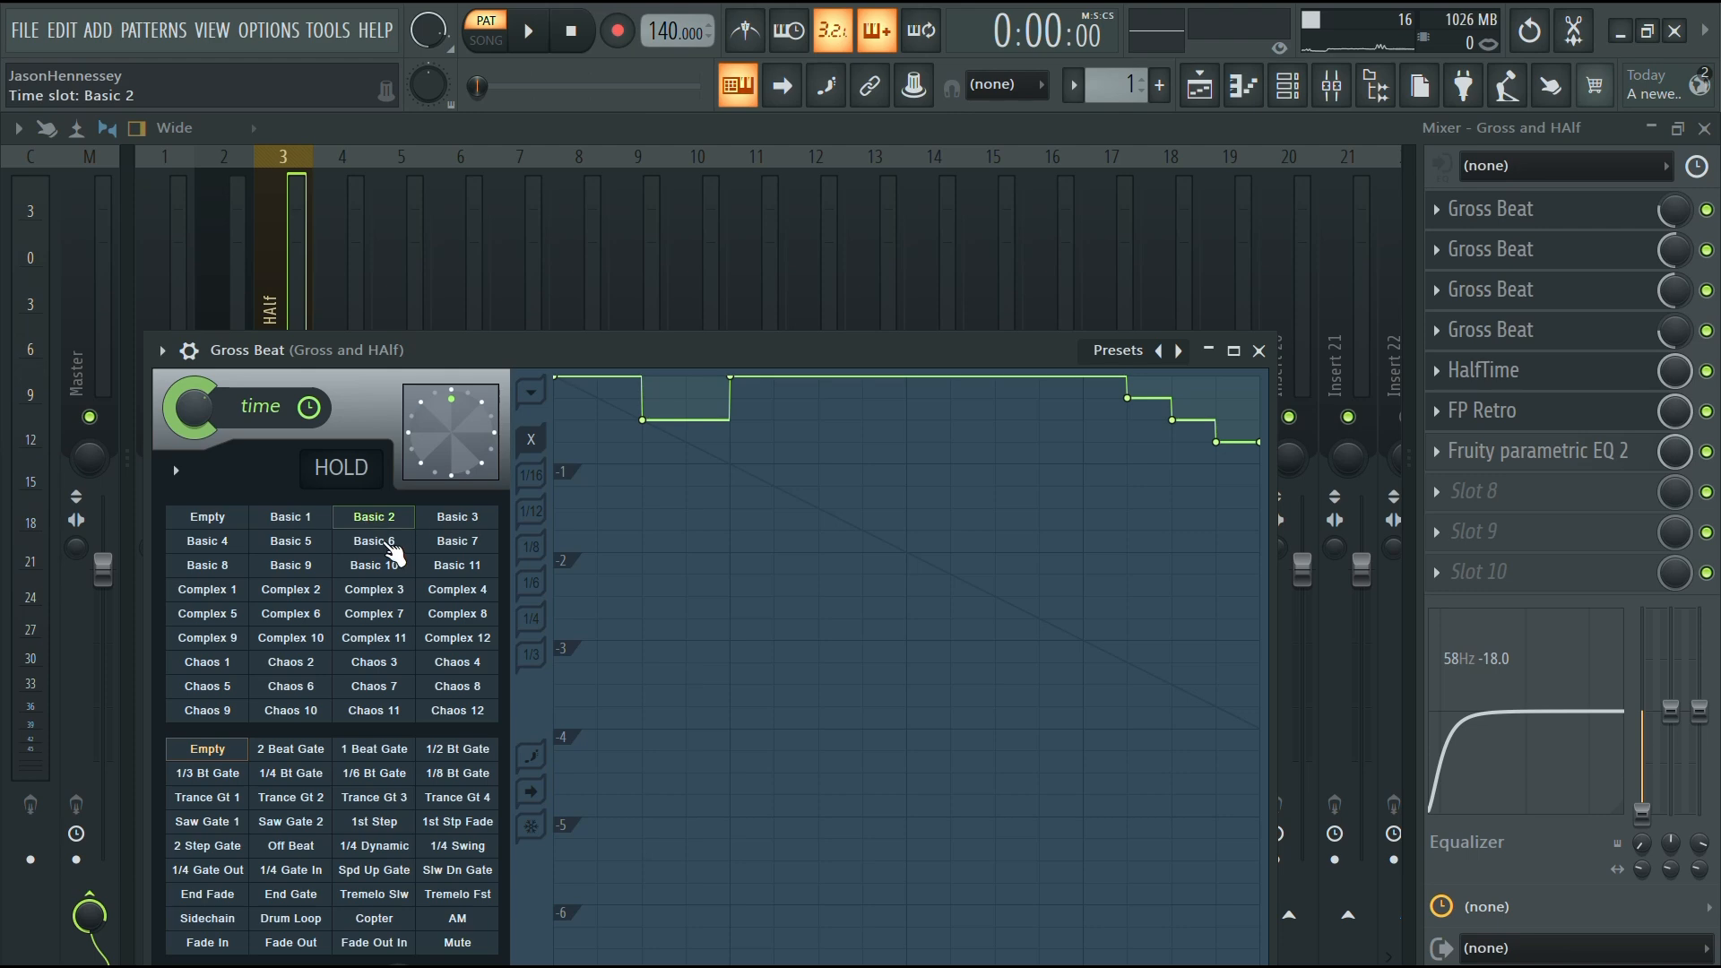
left_click_drag(500, 349, 583, 158)
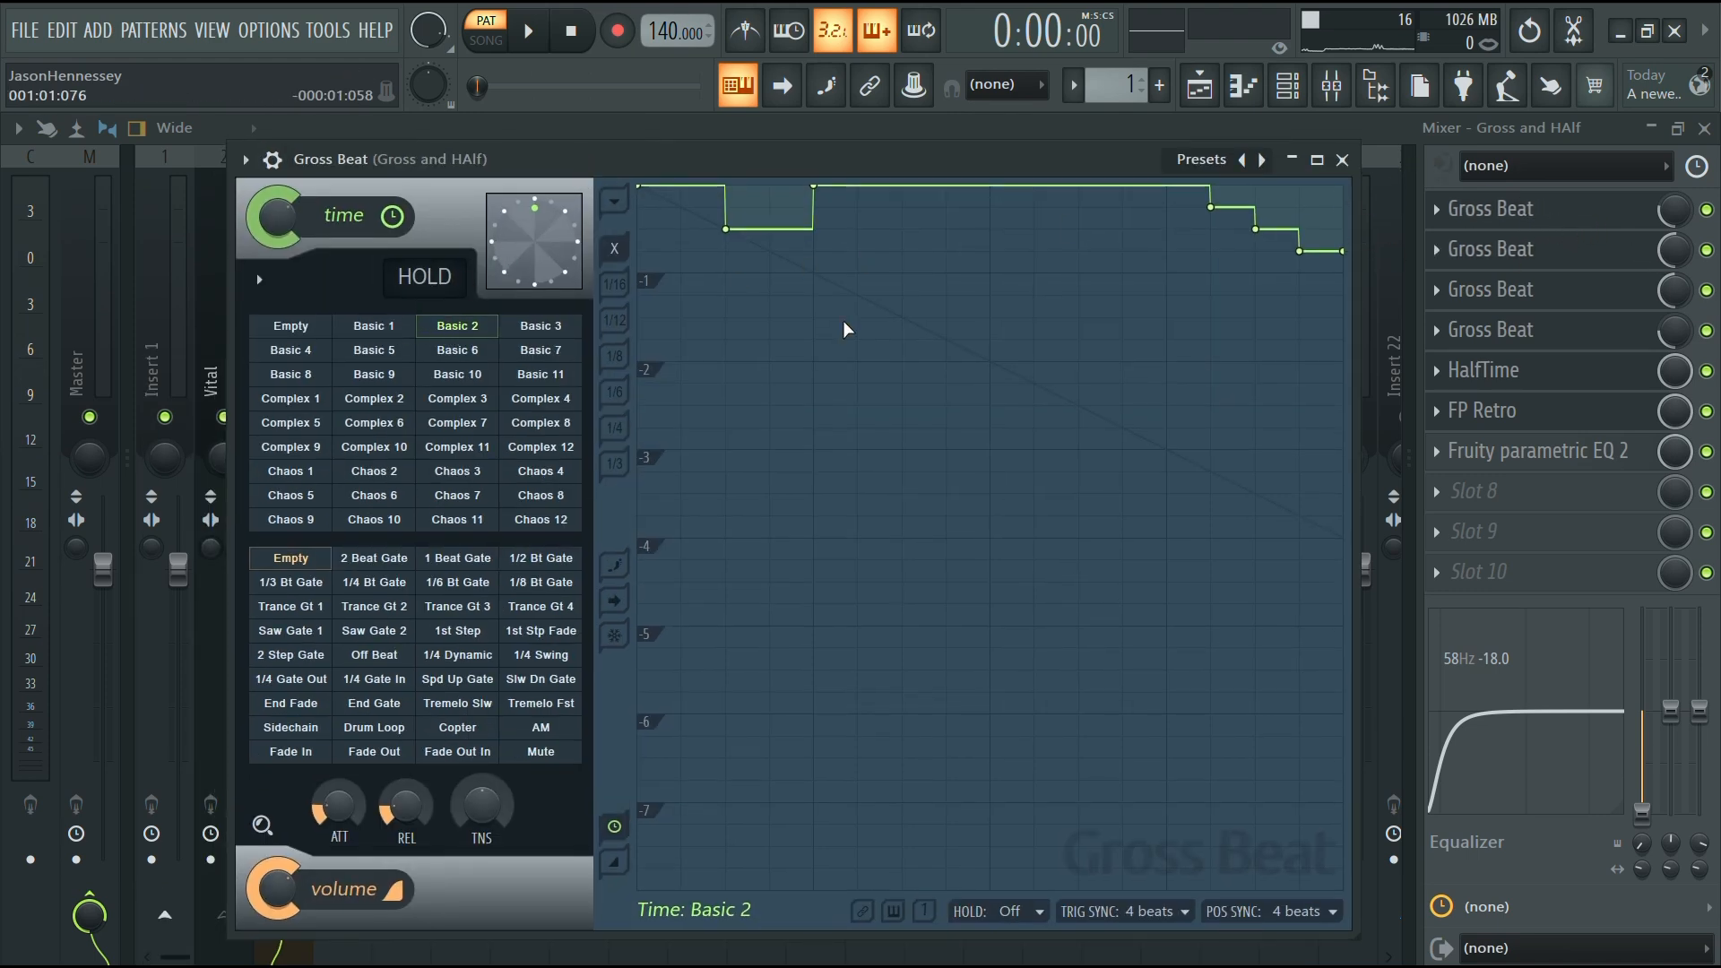
left_click(1530, 250)
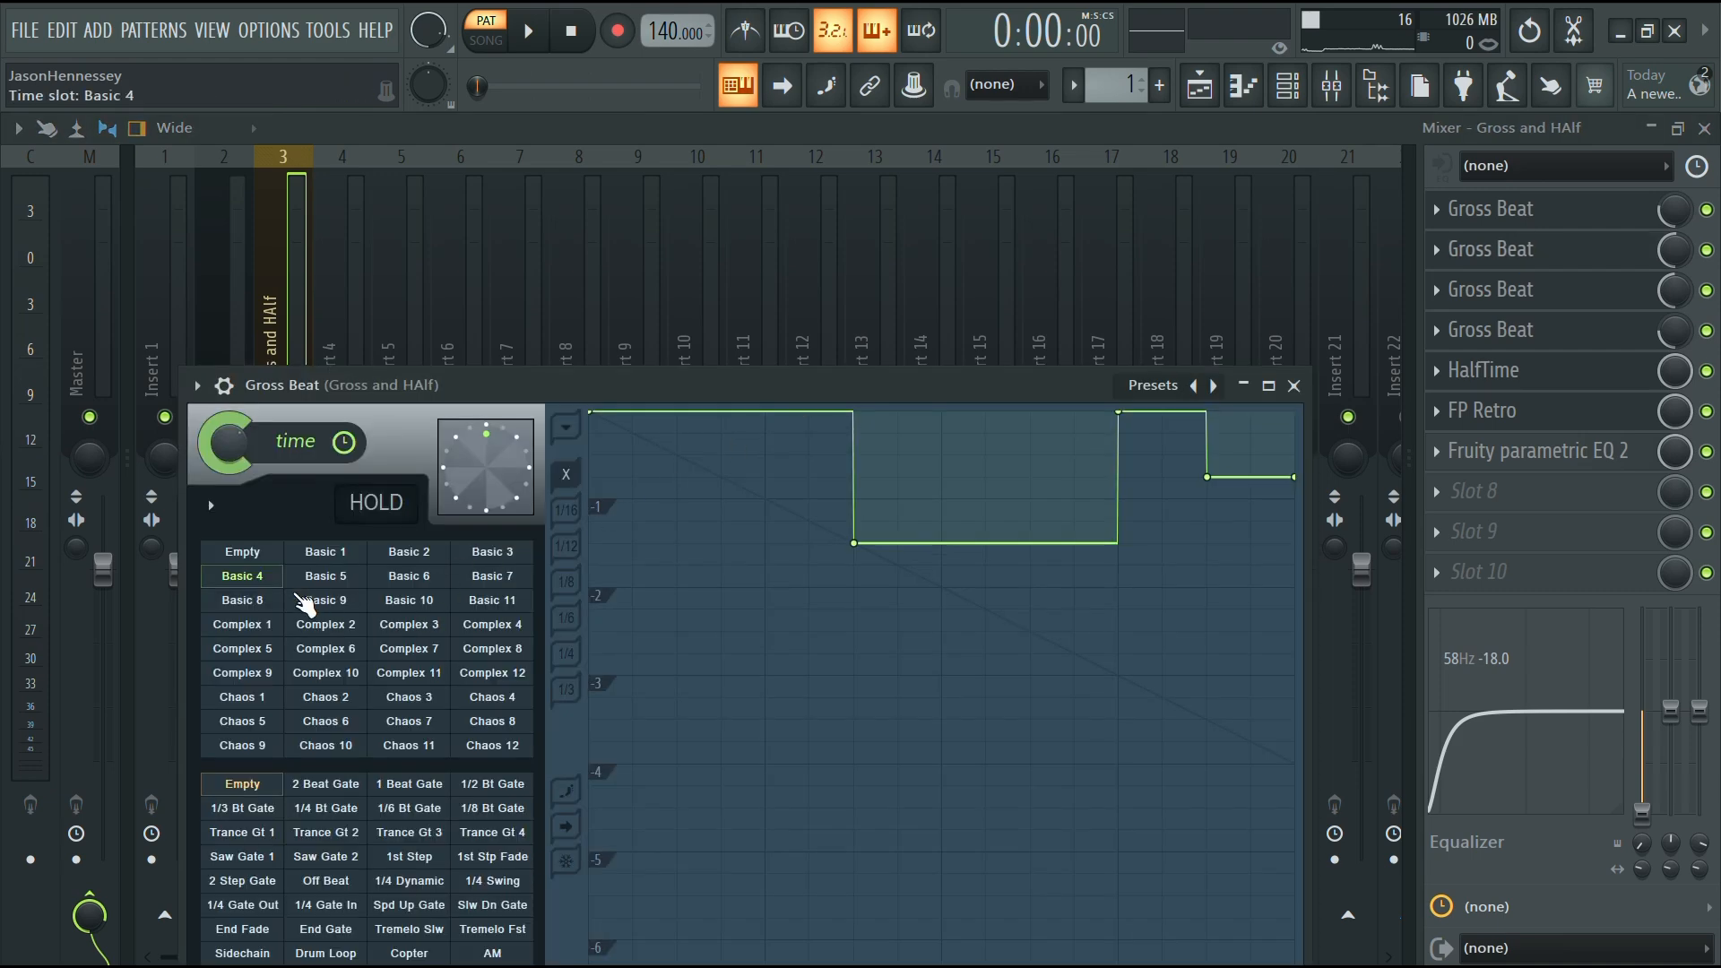
left_click(1462, 289)
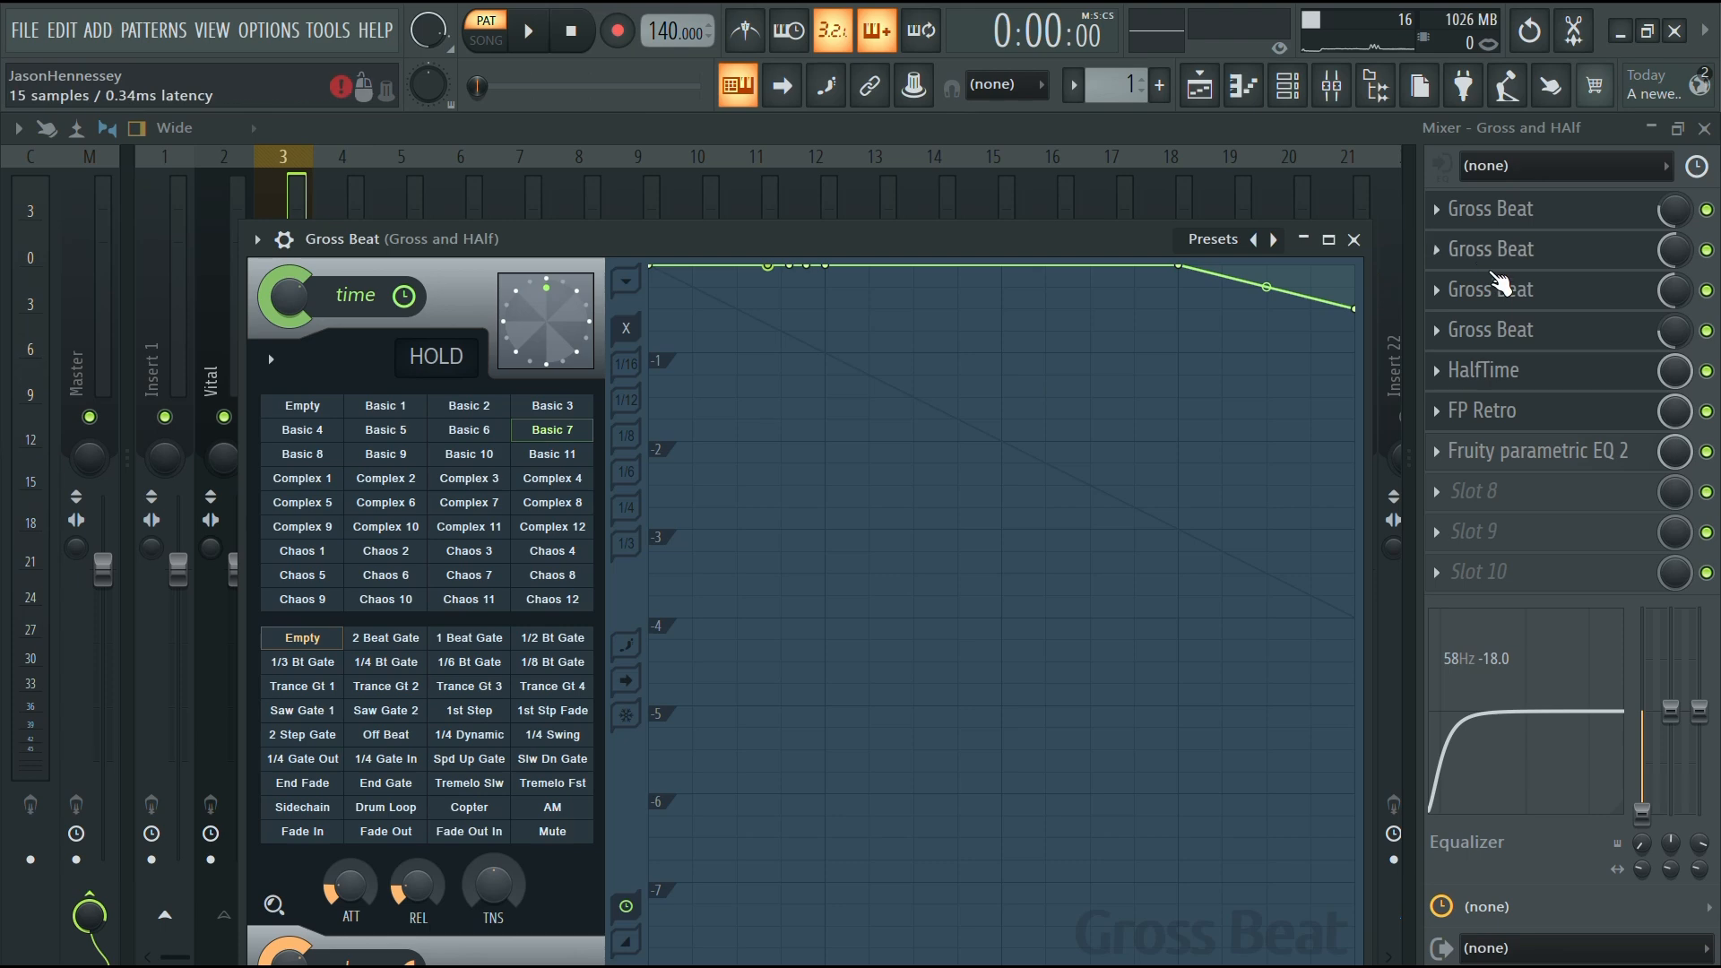
left_click(1532, 336)
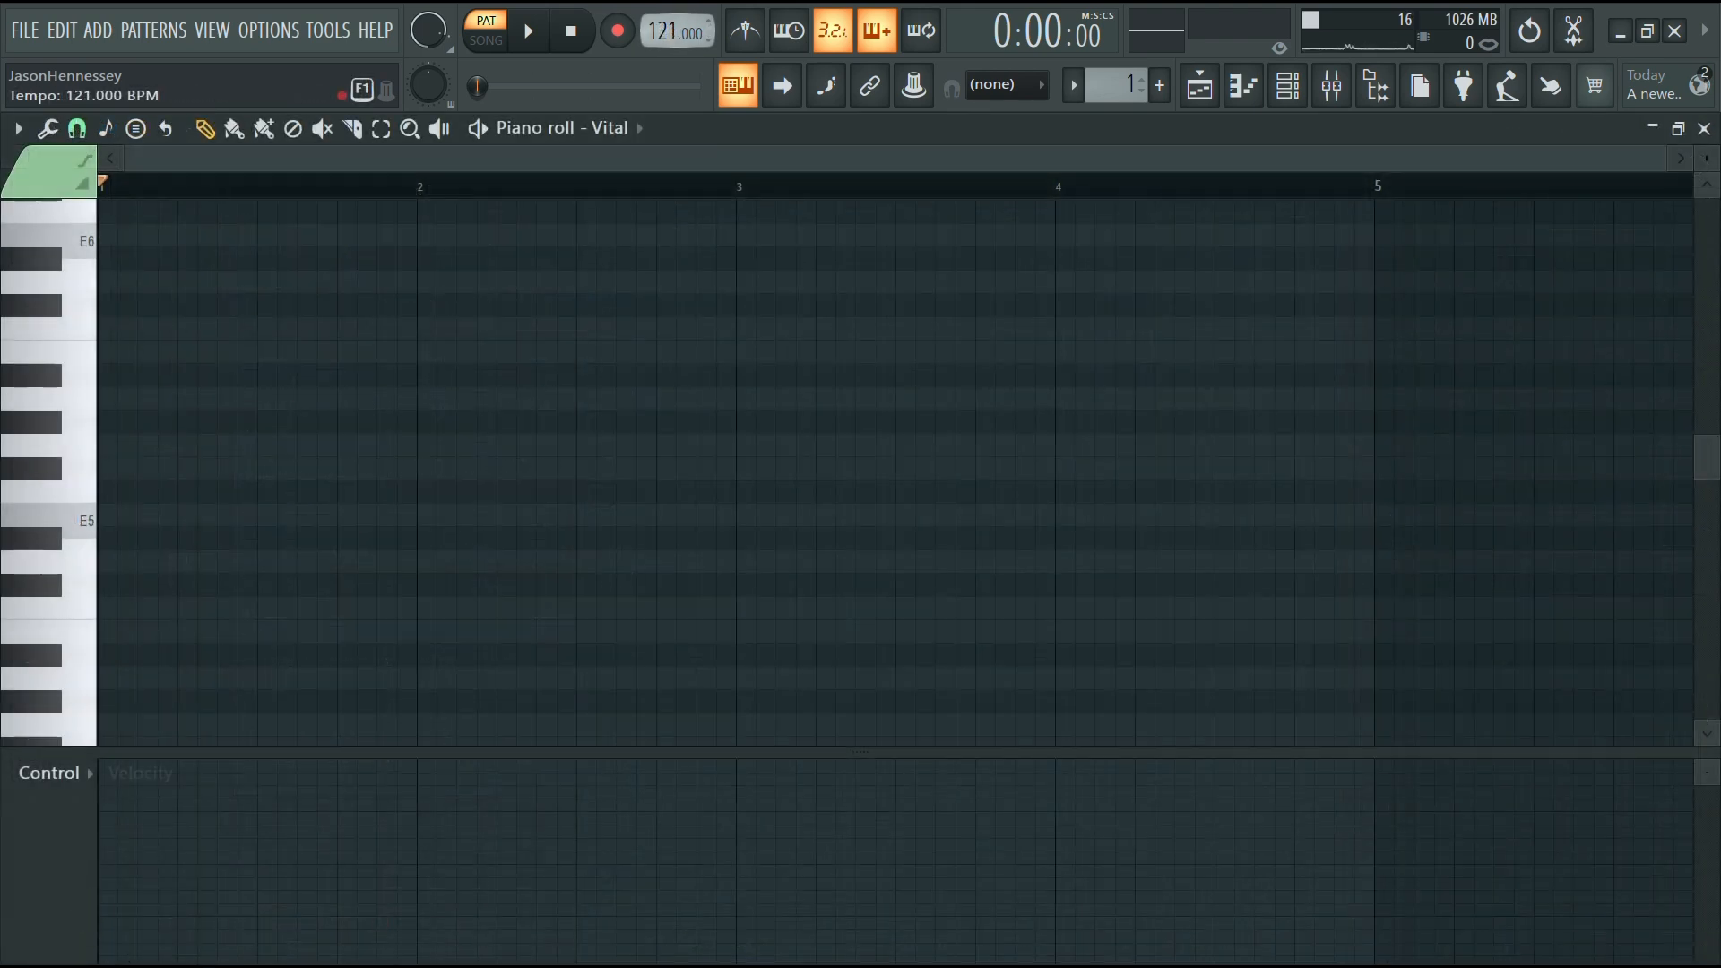
Set the piano roll's scale highlighting root note to F
left_click(18, 128)
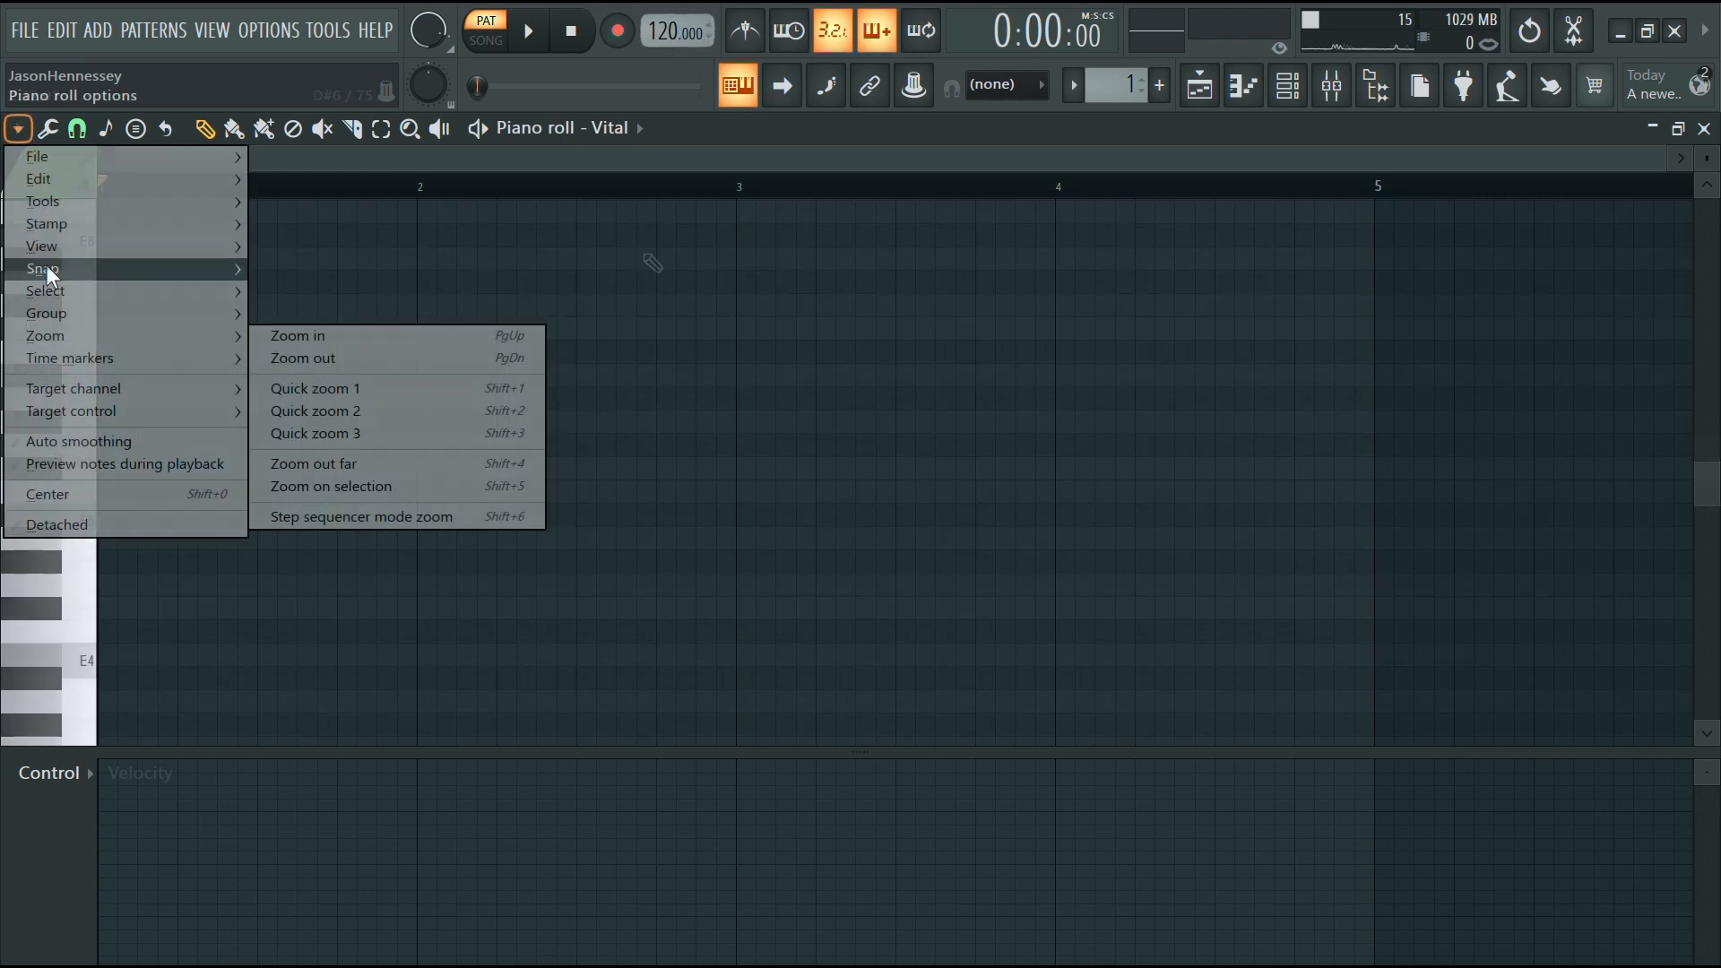
mouse_move(50, 247)
mouse_move(328, 591)
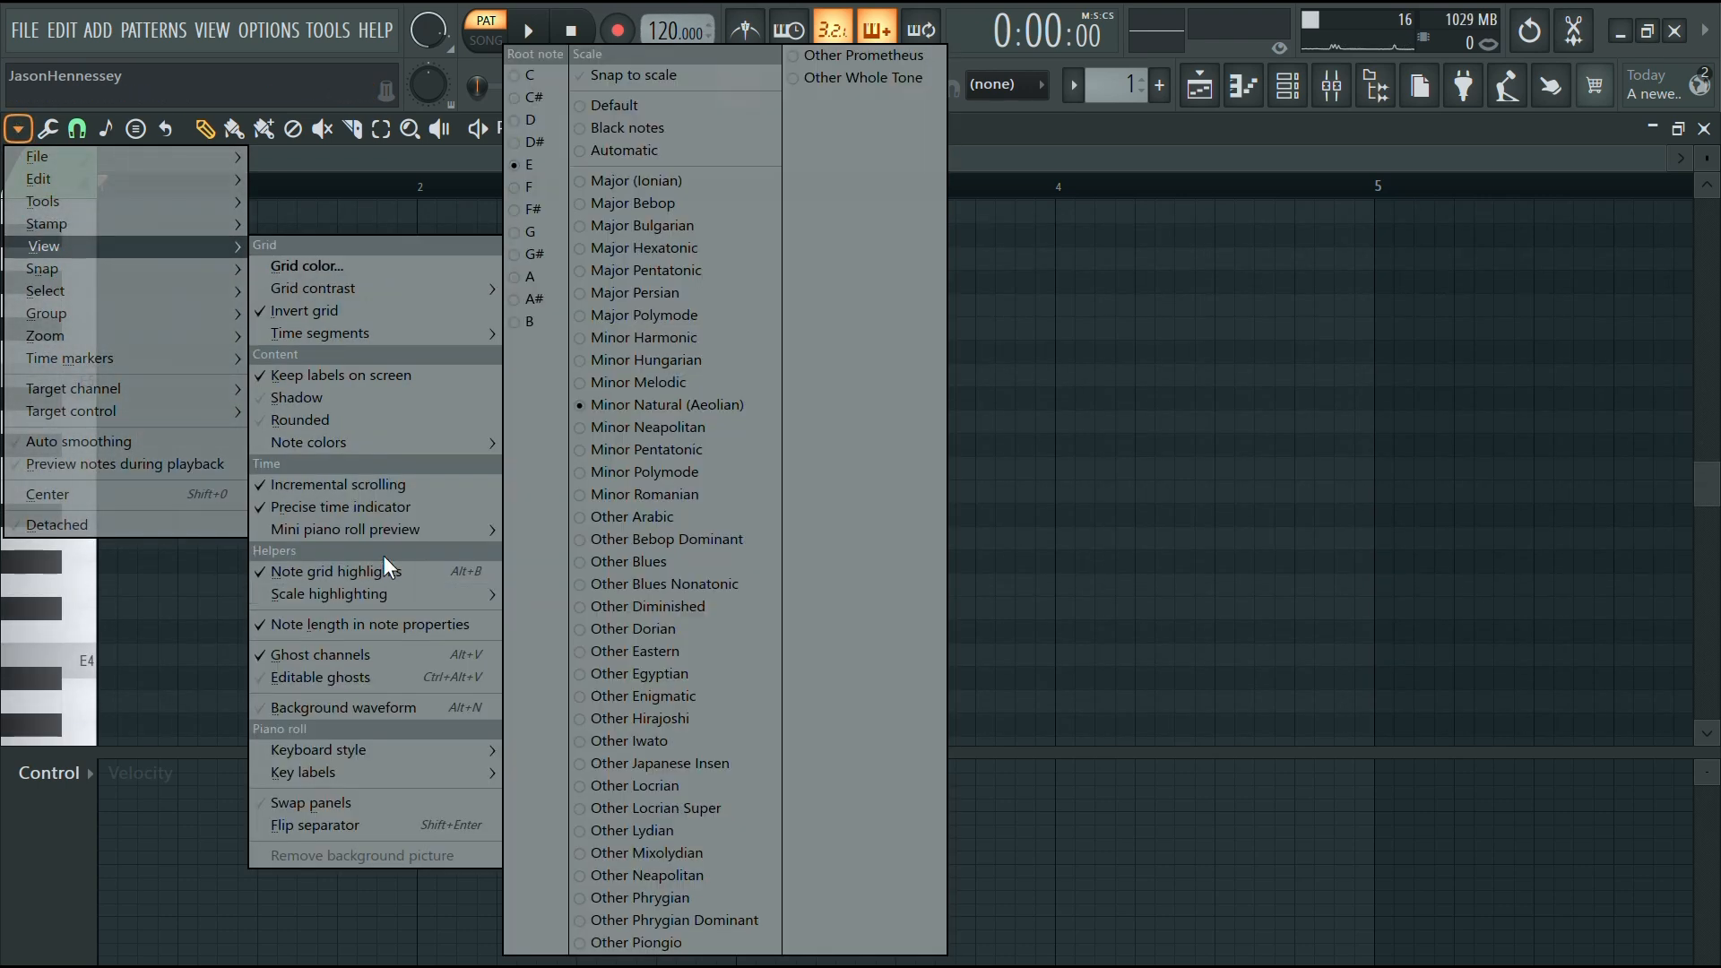
right_click(543, 186)
left_click(955, 309)
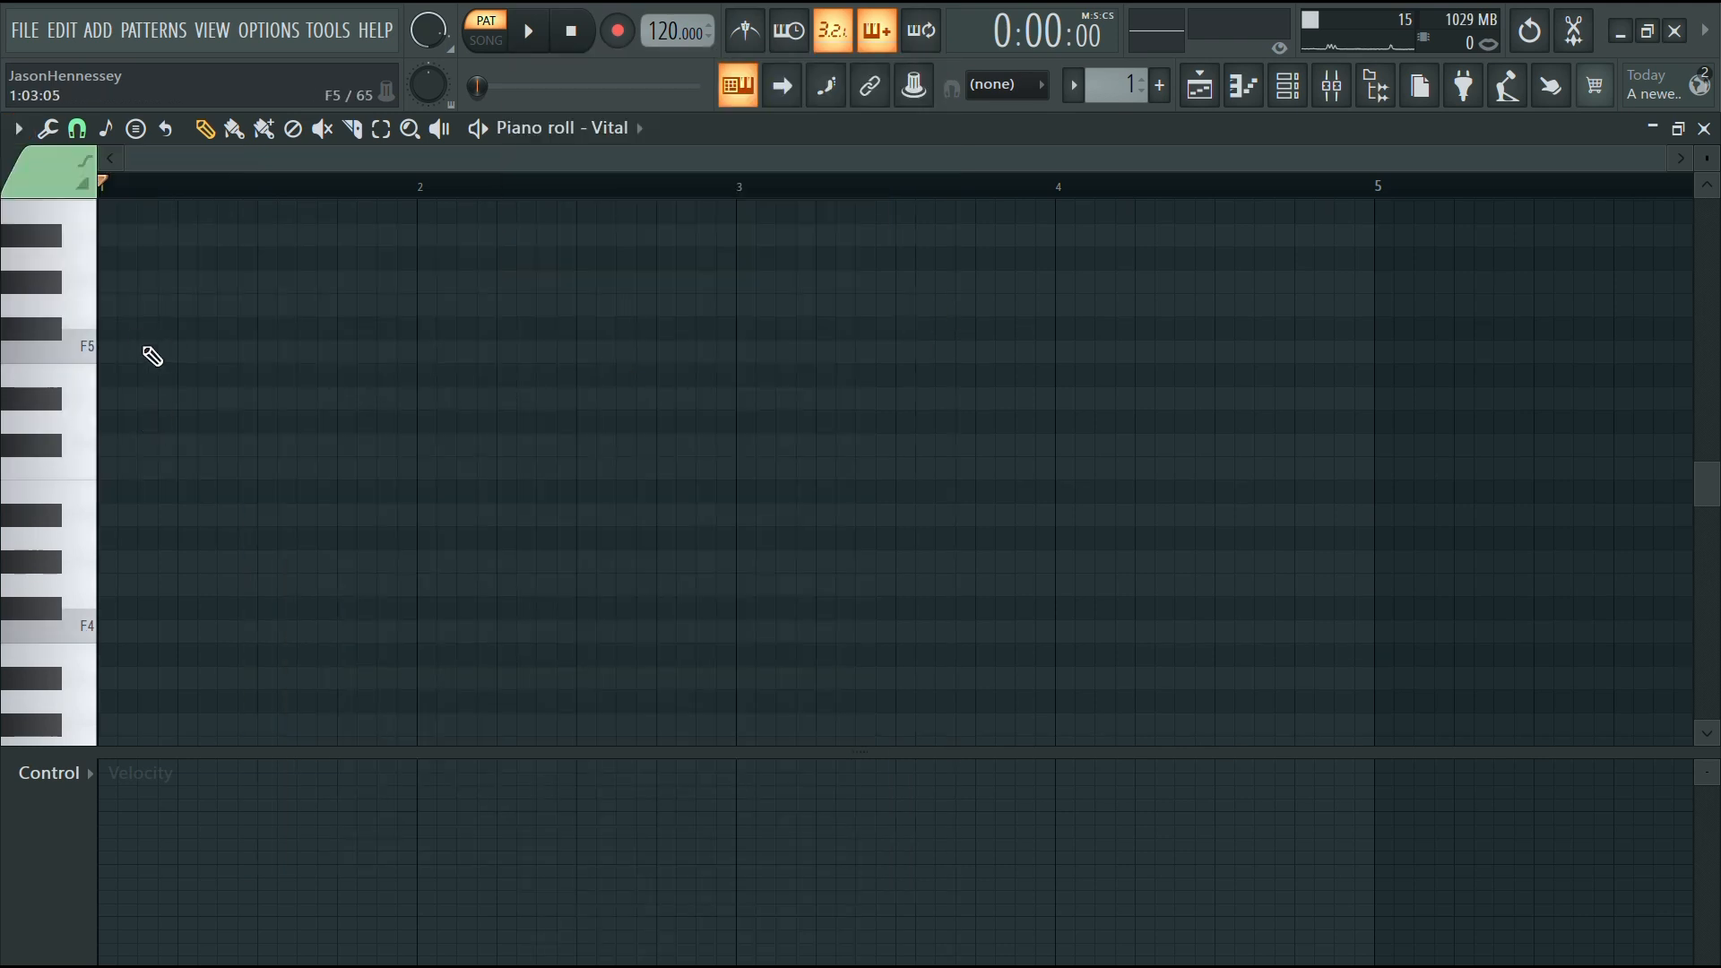
Draw a one-bar F5 note at the start of the pattern
left_click_drag(153, 356, 16, 351)
left_click_drag(144, 358, 407, 387)
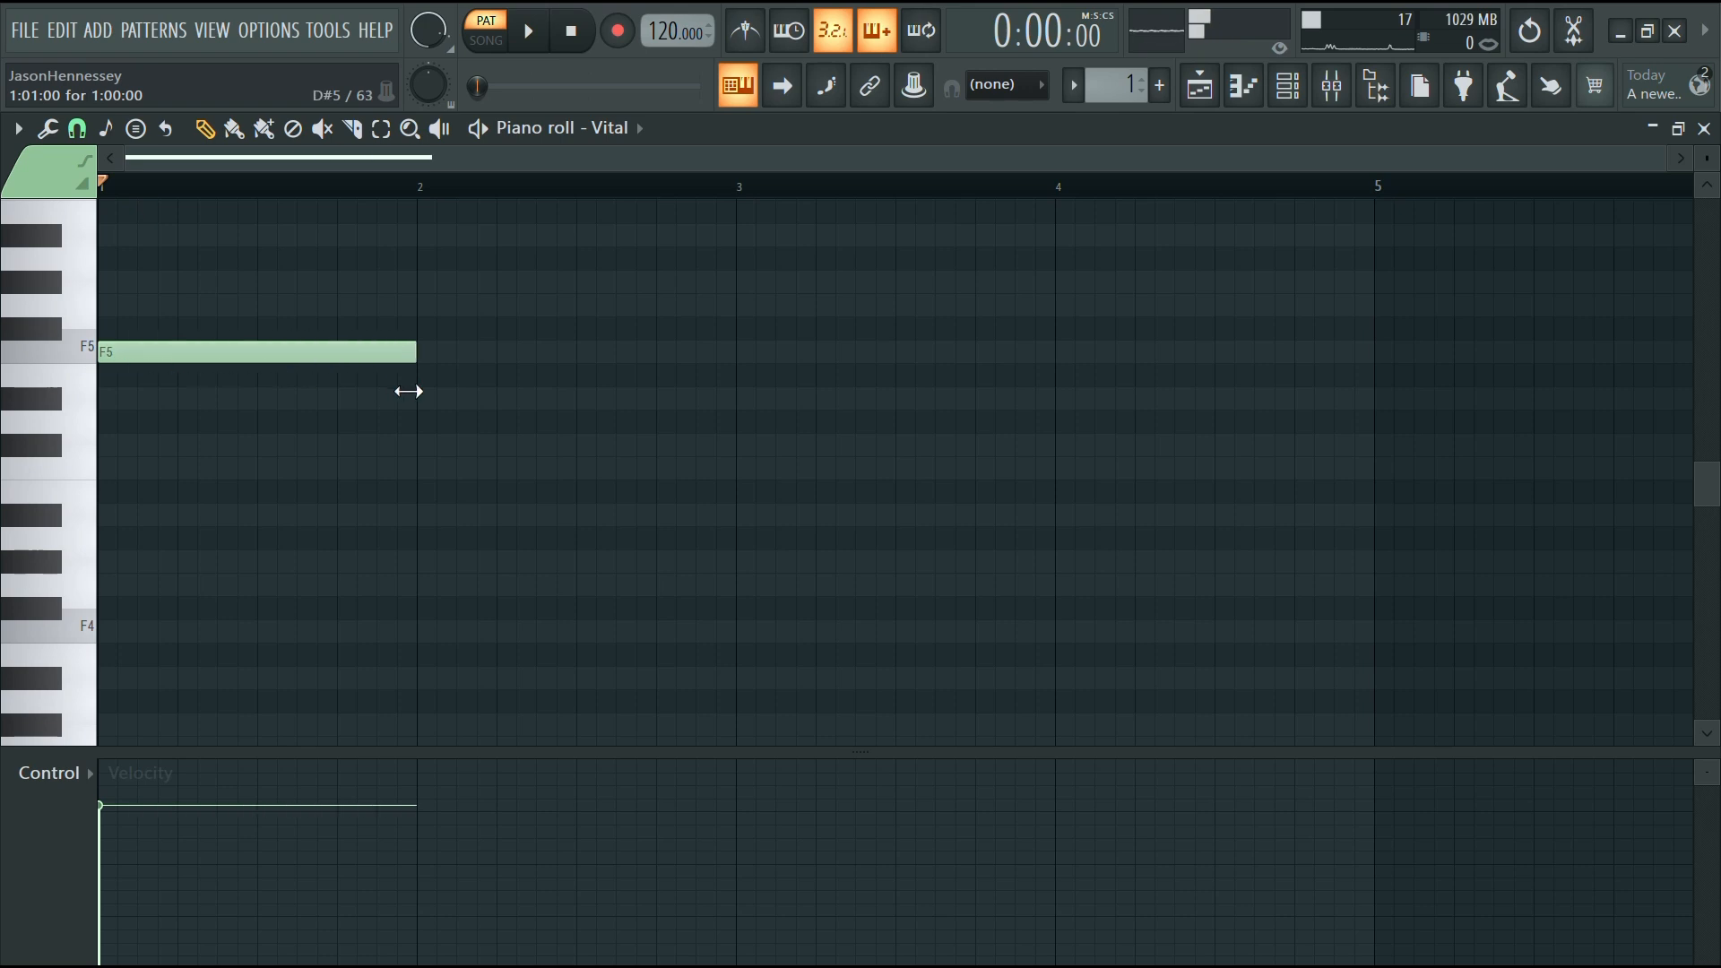
Play back the first note, adding and removing a stray note
key("space")
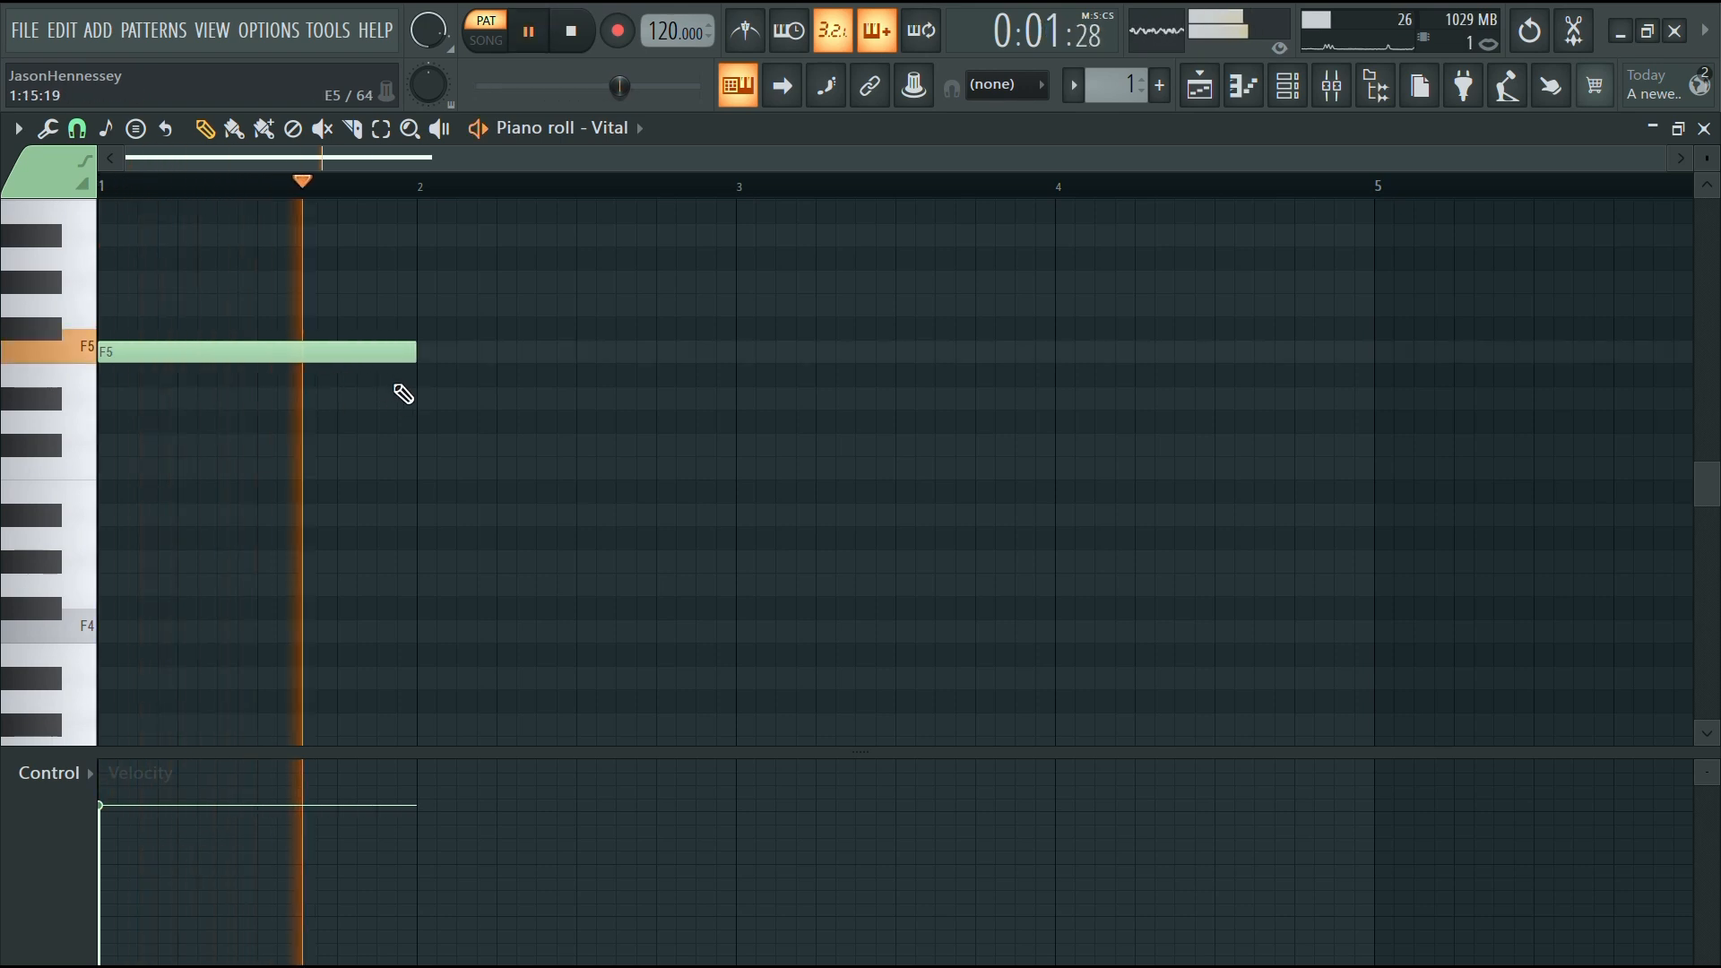
left_click(428, 444)
right_click(623, 455)
key("space")
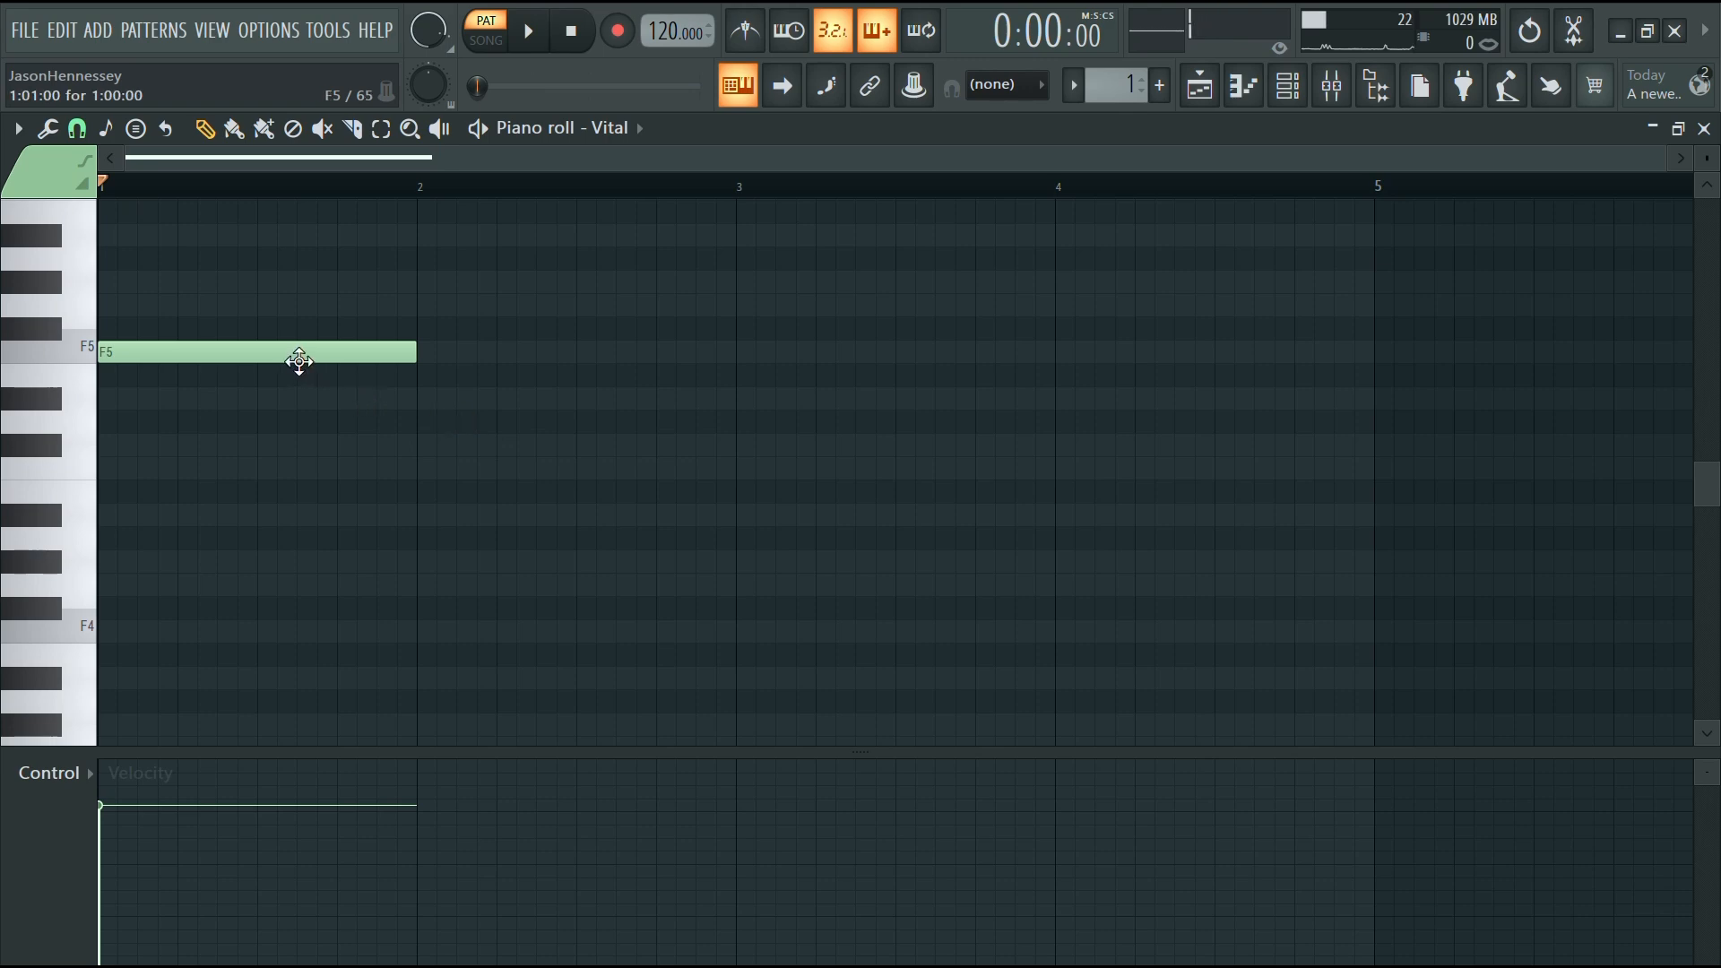
Duplicate the F5 note into bar 2
key("space")
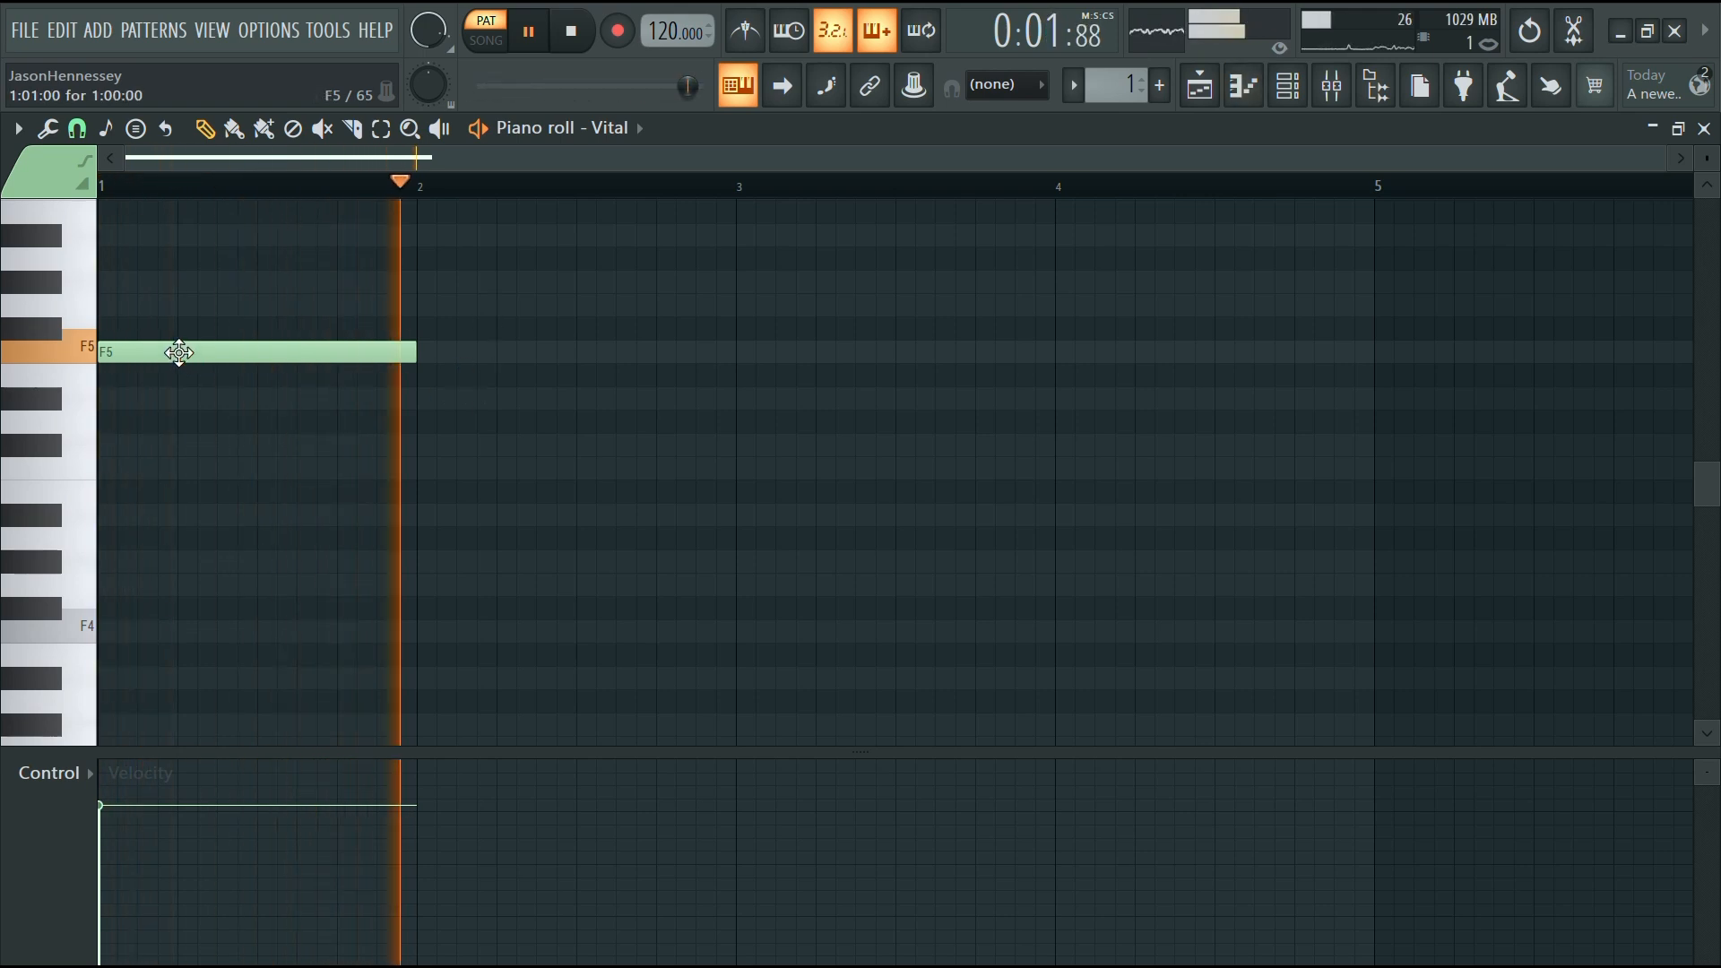
left_click_drag(179, 352, 485, 345)
scroll(482, 435, "down", 1)
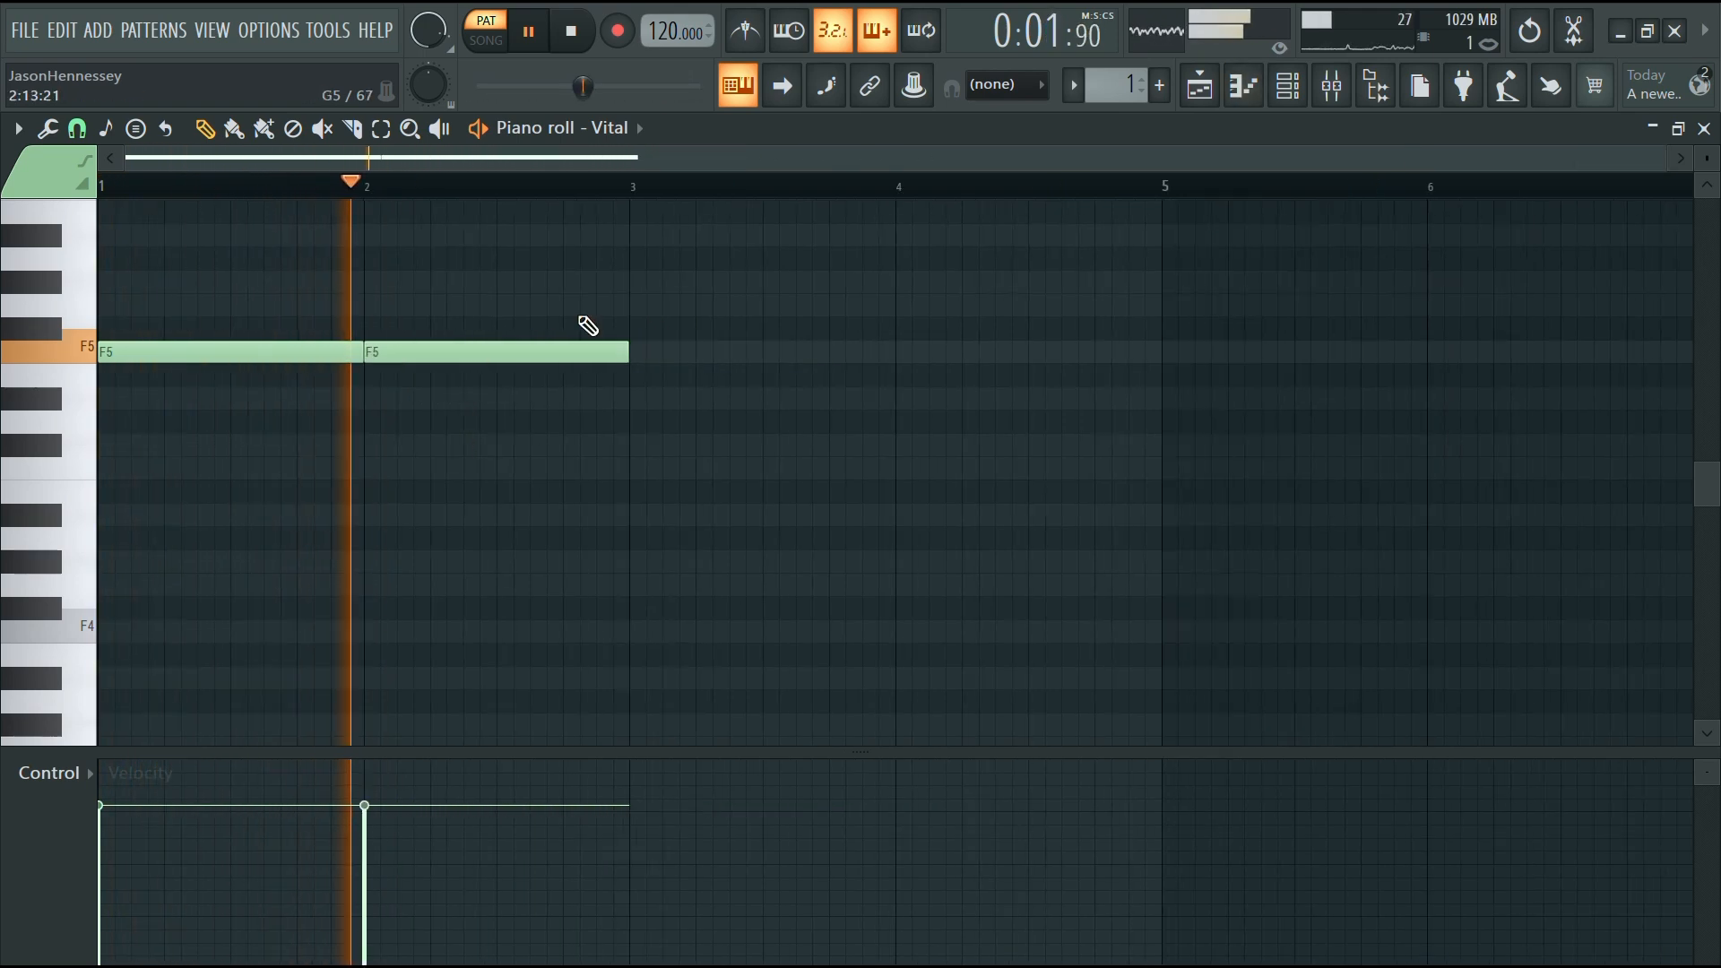
left_click_drag(582, 319, 236, 485)
key("space")
Add a G5 note in bar 3 and a G#5 note in bar 4
left_click_drag(455, 352, 994, 303)
key("space")
left_click(1168, 327)
left_click_drag(1114, 308, 1069, 279)
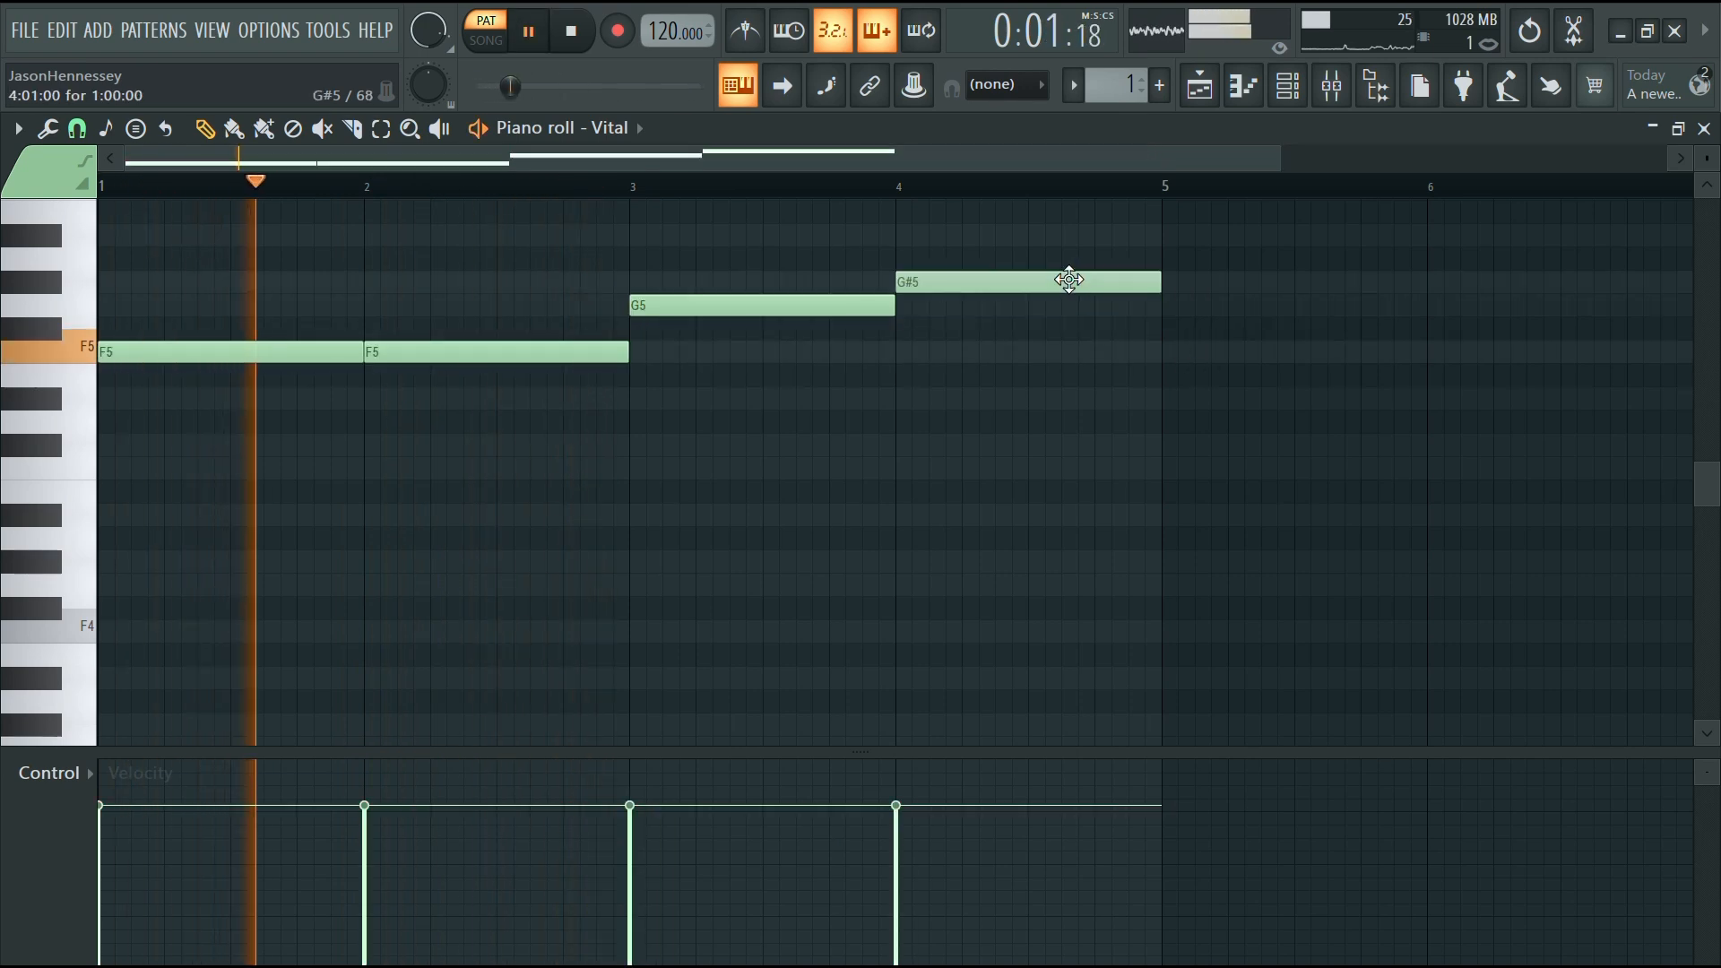
Play back the four-bar phrase while selecting and zooming over the notes
scroll(803, 373, "down", 1)
left_click_drag(960, 254, 199, 510)
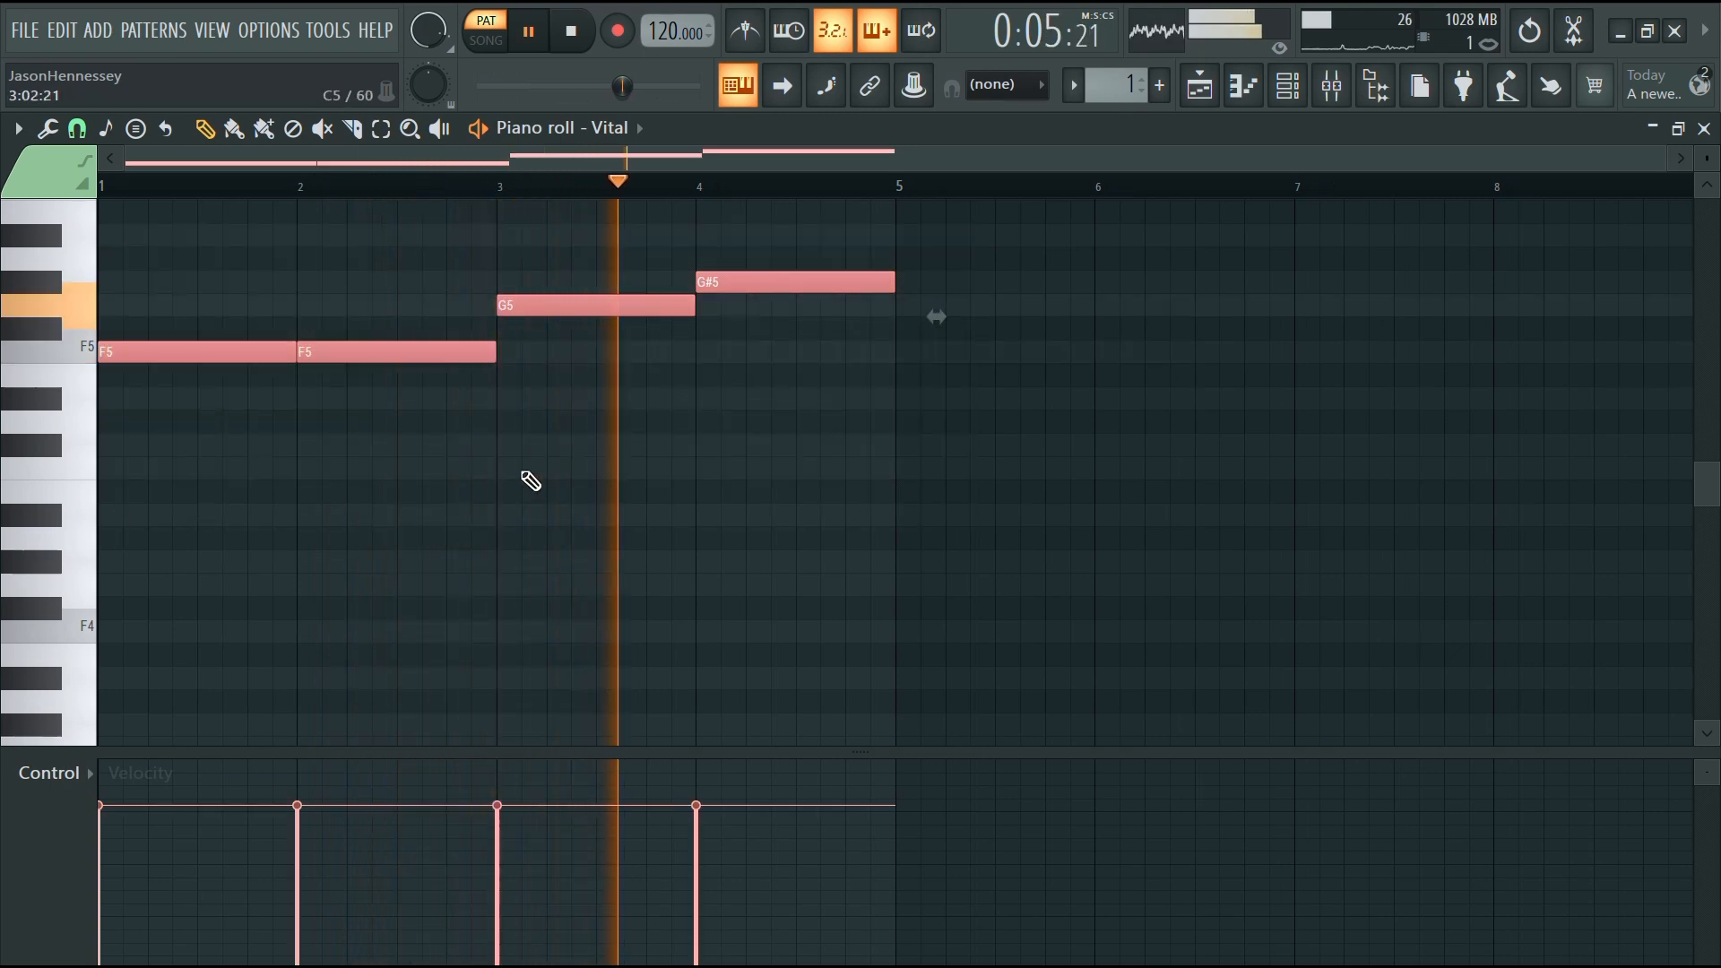
left_click(618, 479)
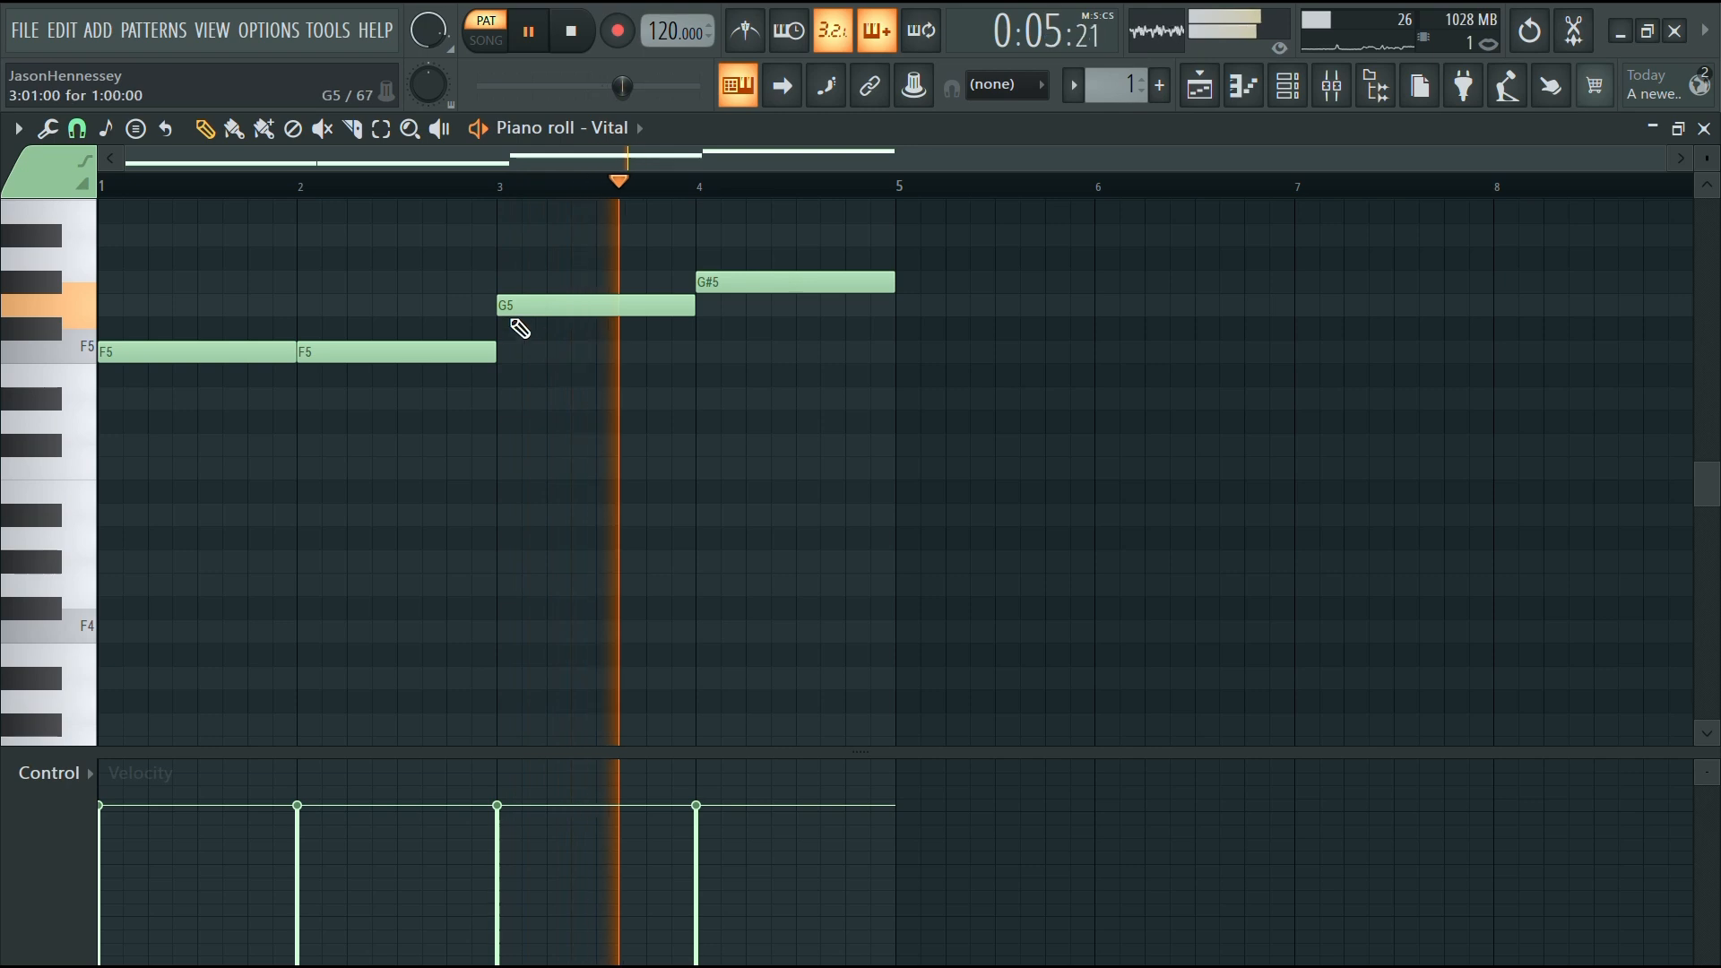
key("space")
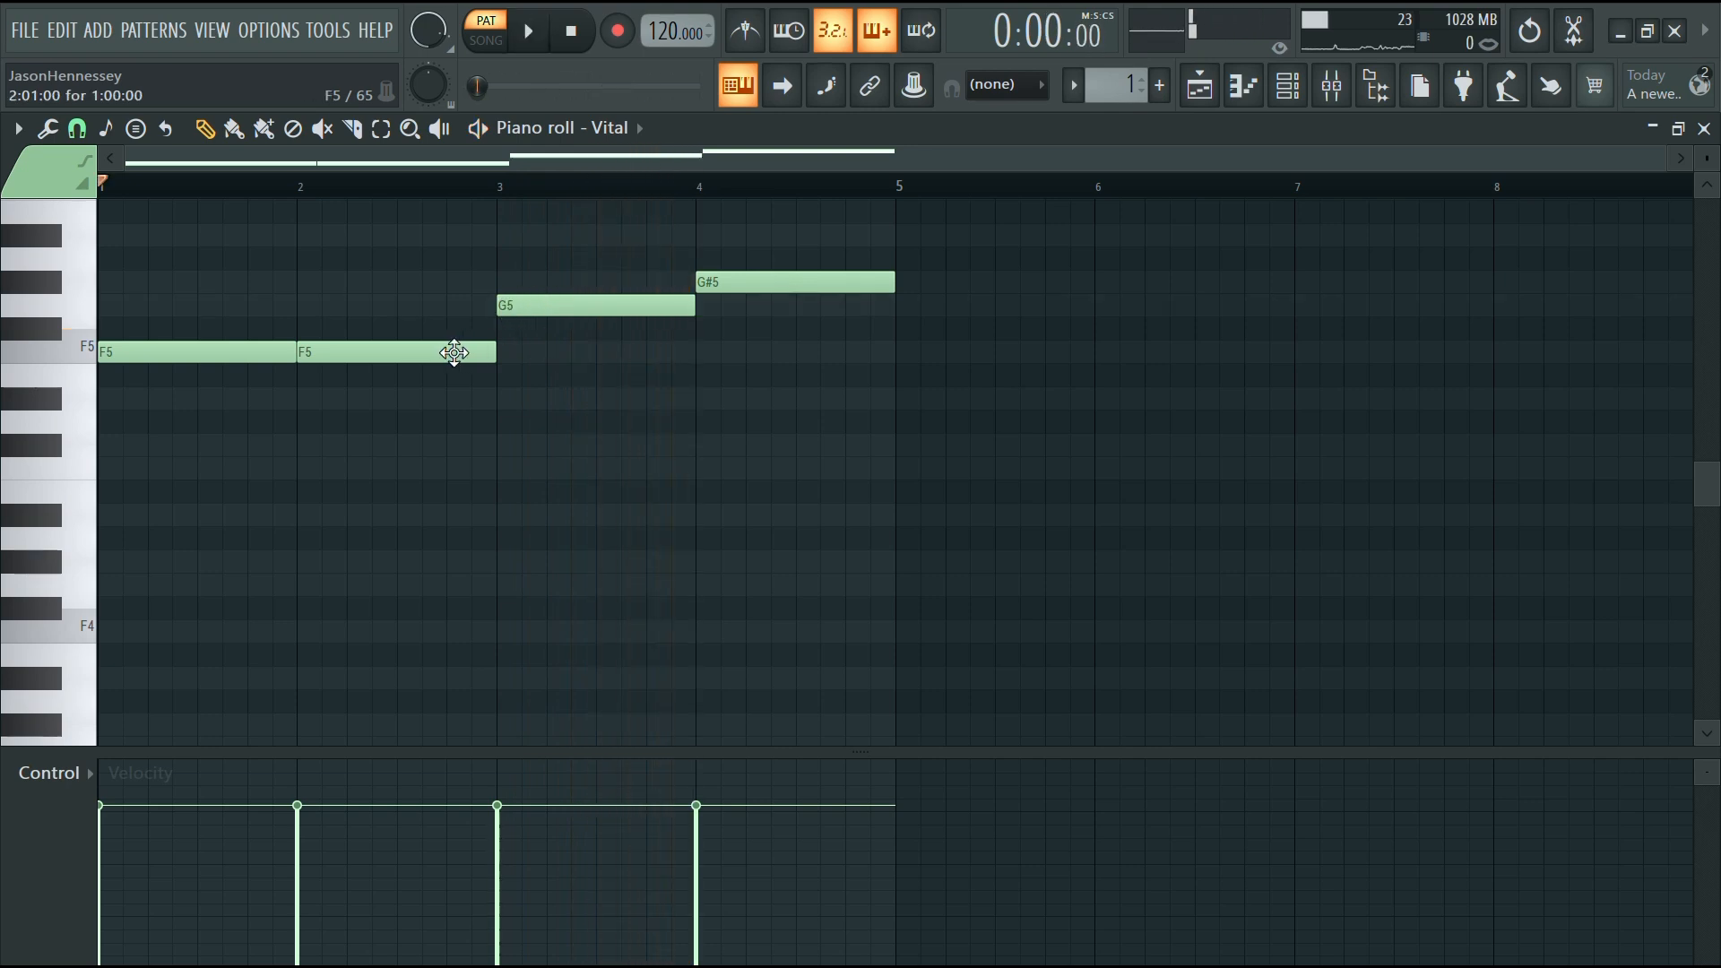
scroll(501, 330, "up", 4)
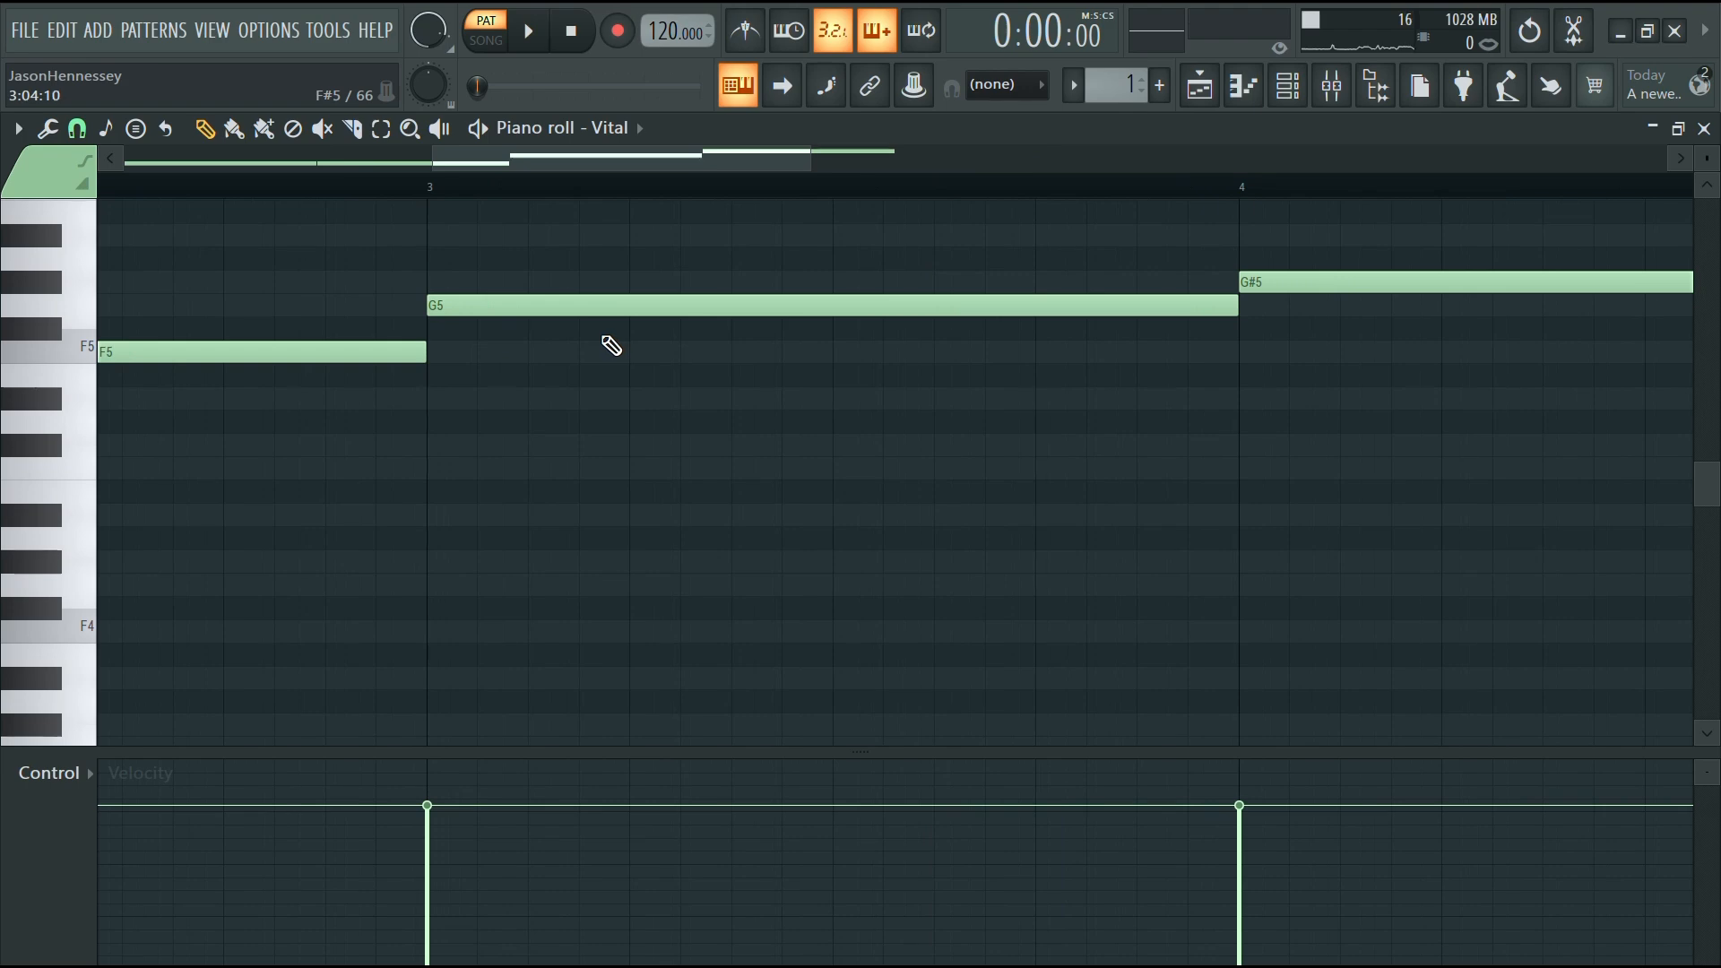
scroll(583, 340, "down", 4)
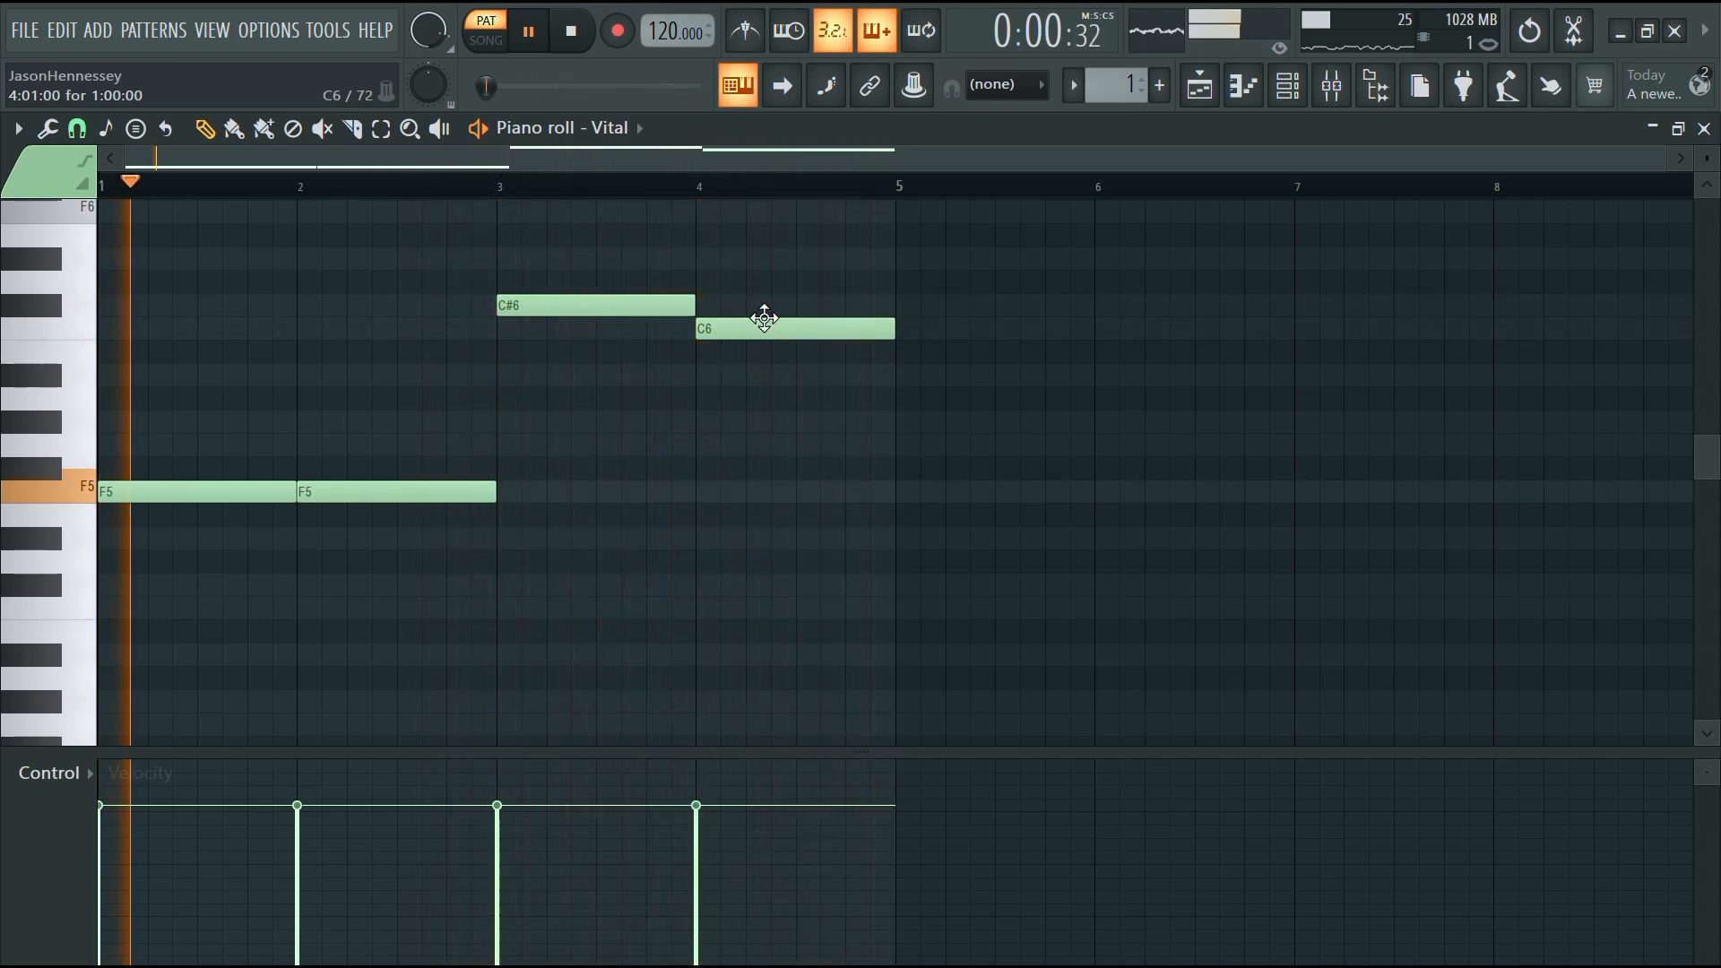
Duplicate the whole four-bar melody to bars 5 to 8 and play it back
key("ctrl+a")
key("space")
left_click_drag(149, 495, 926, 488)
scroll(691, 453, "up", 5)
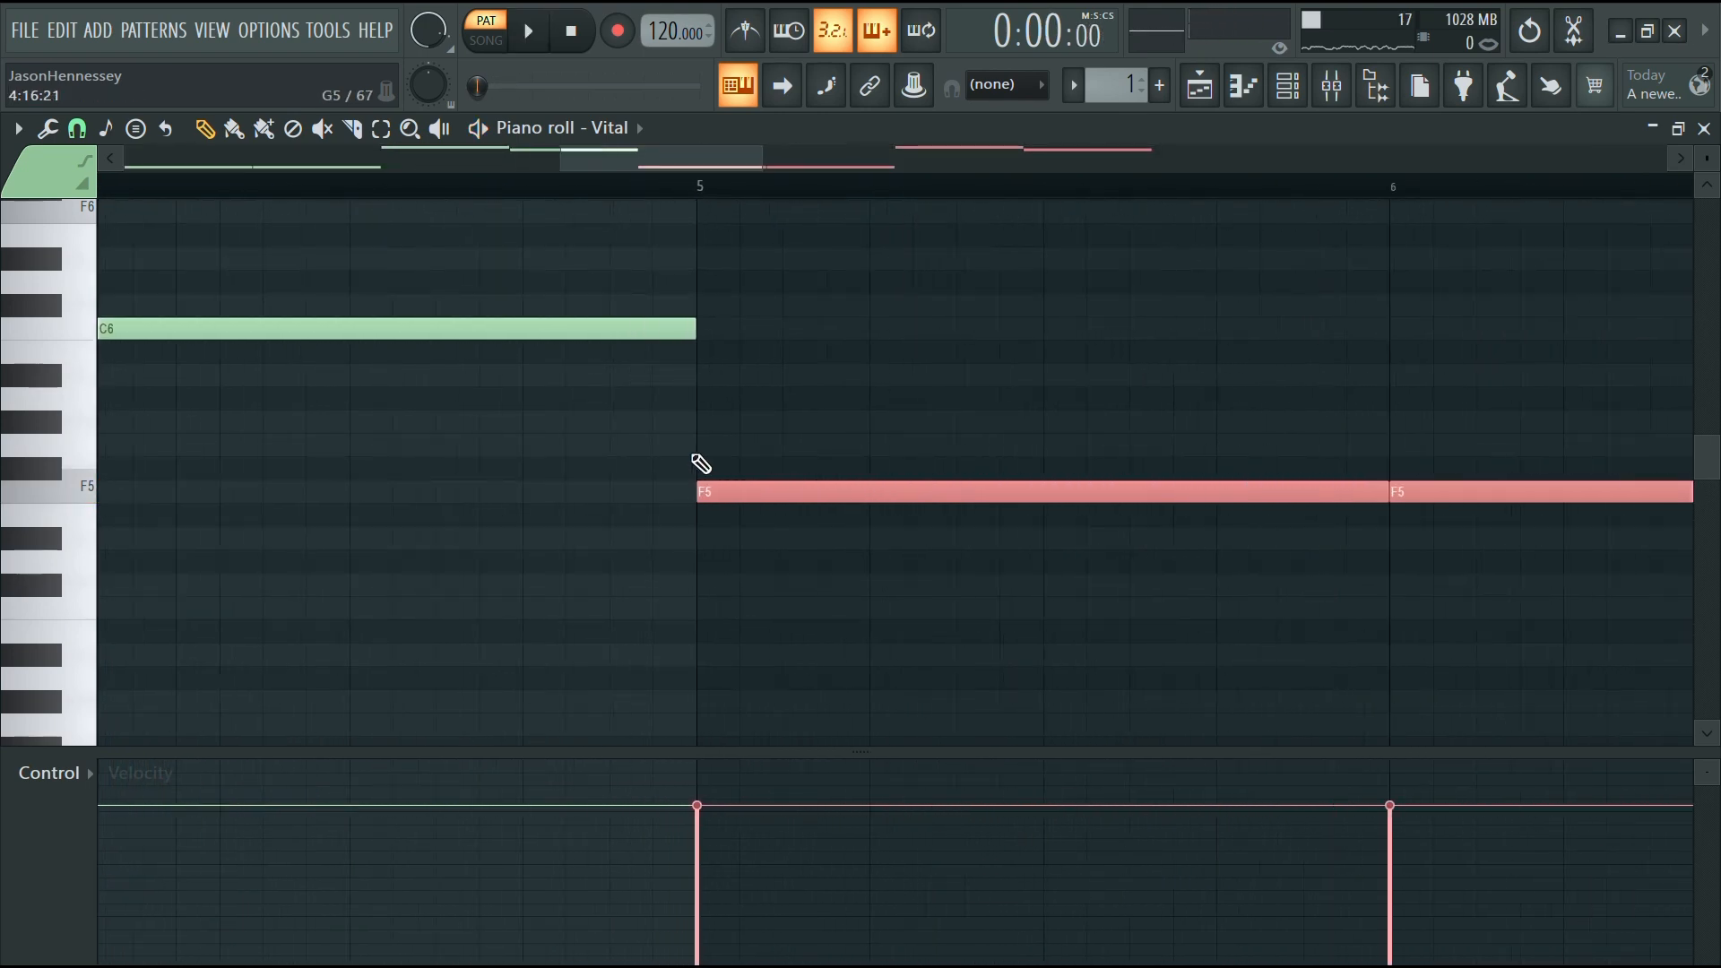
scroll(792, 457, "down", 5)
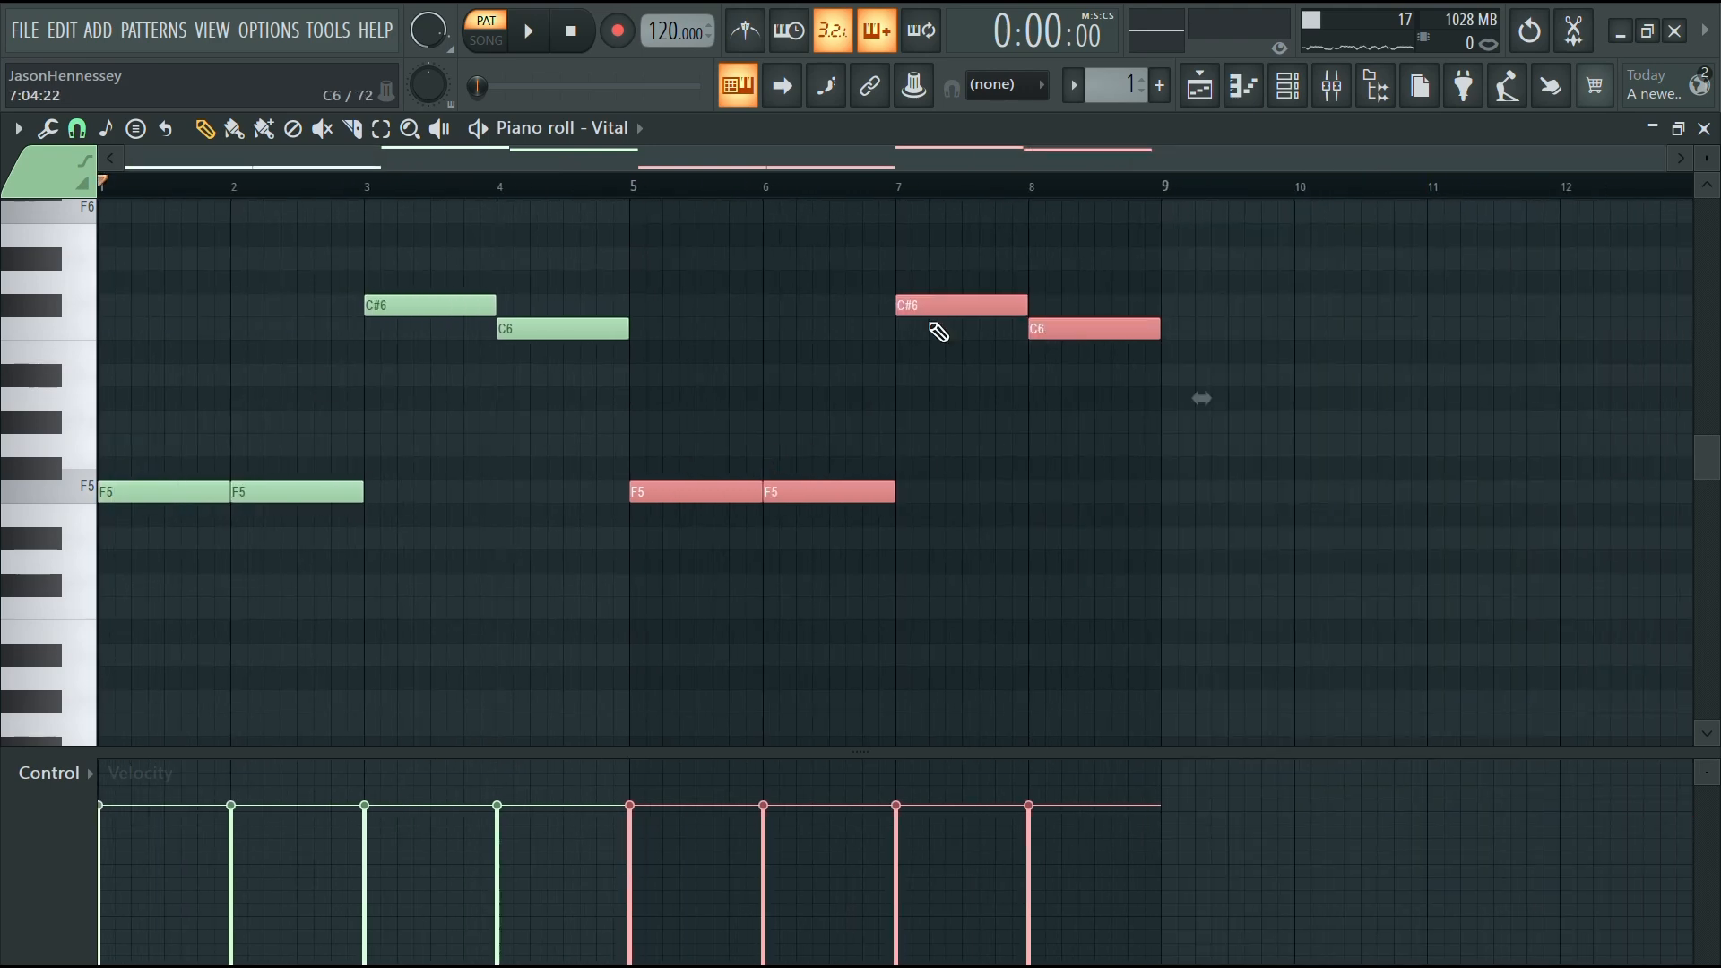
left_click(1140, 547)
key("space")
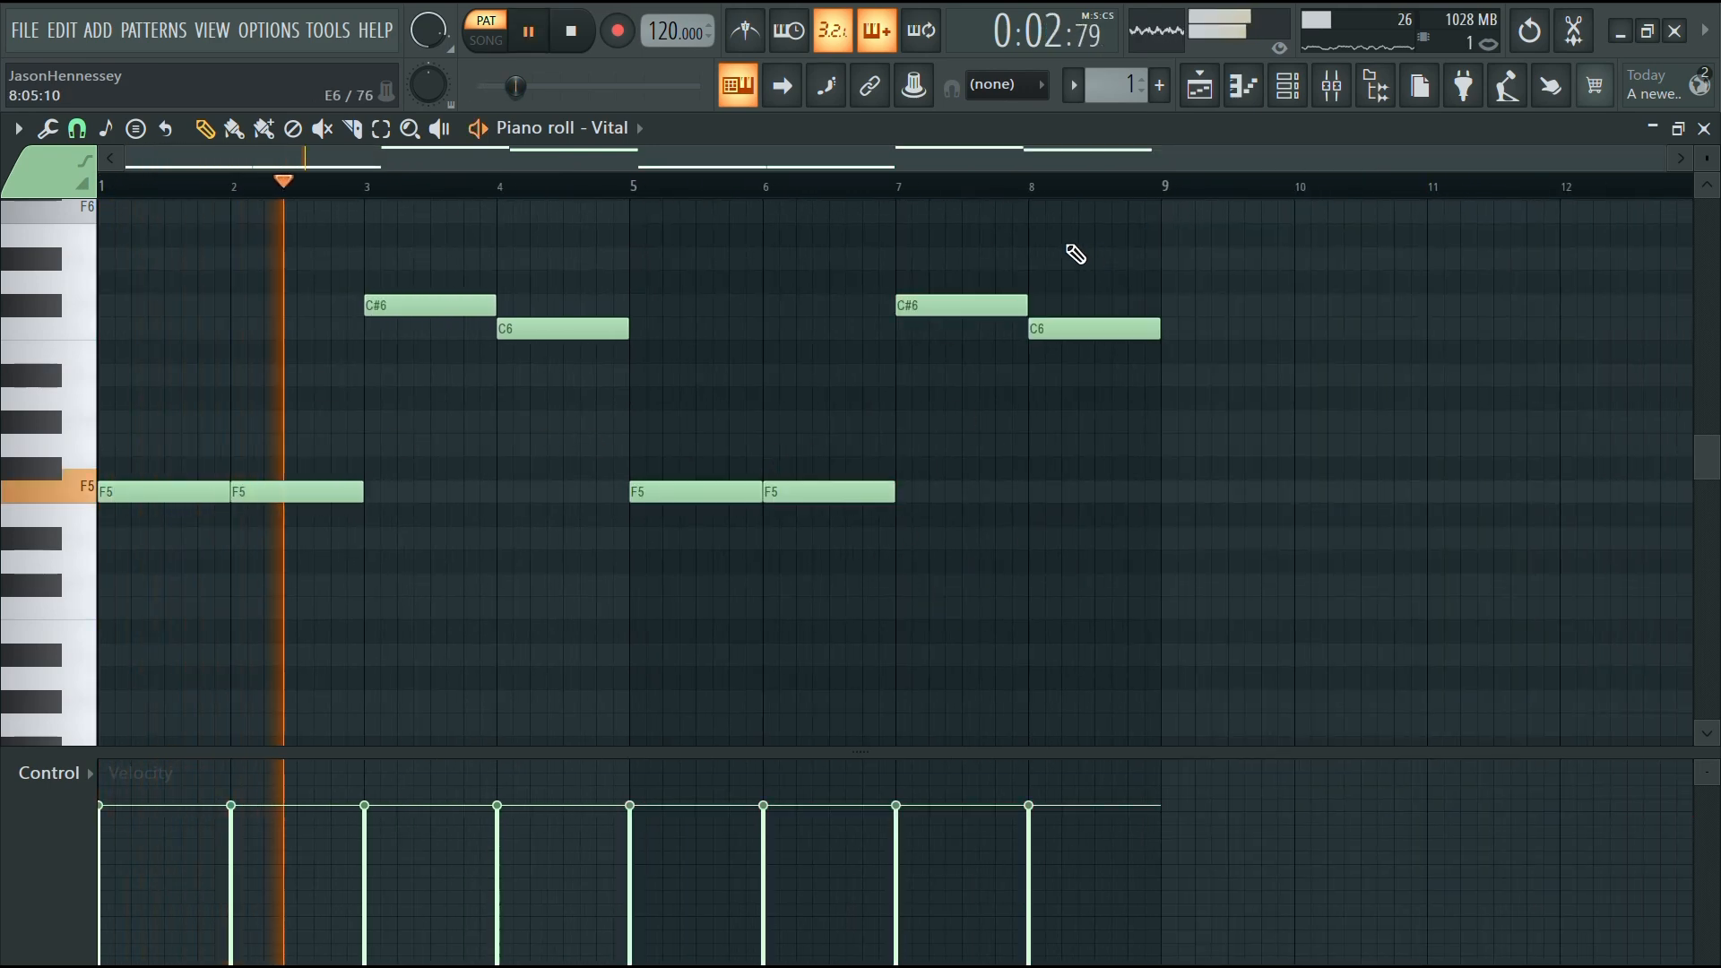
Add a new FLEX instrument channel in the channel rack
left_click(1301, 91)
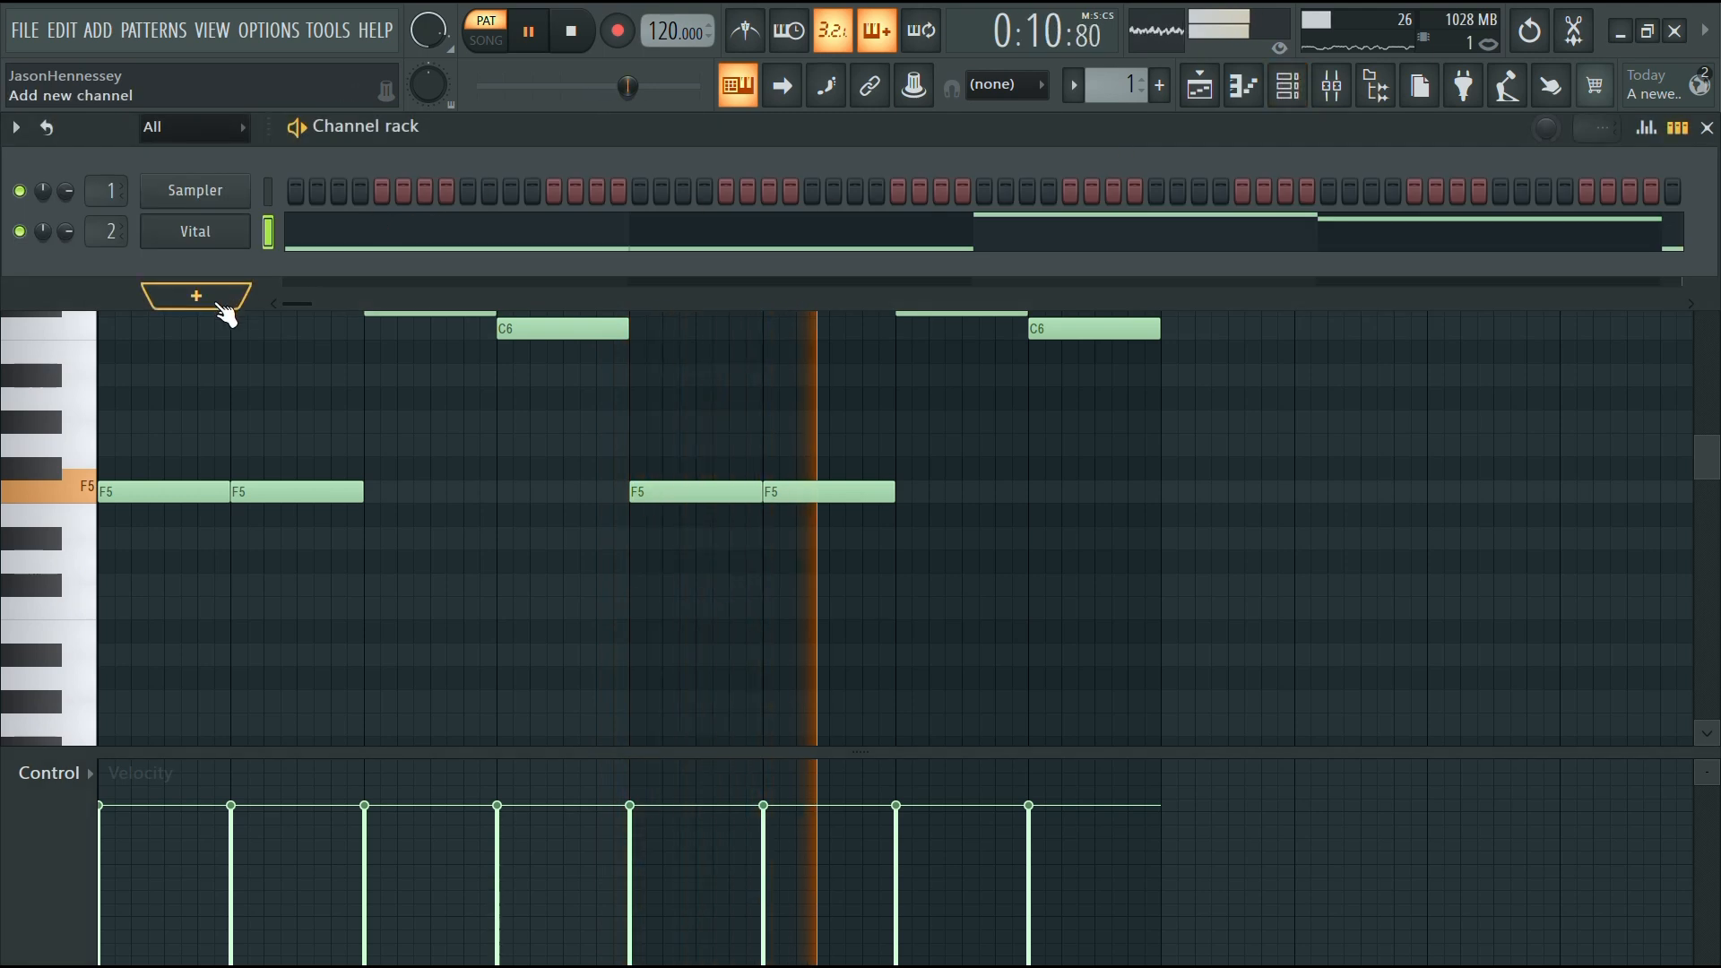
left_click(213, 298)
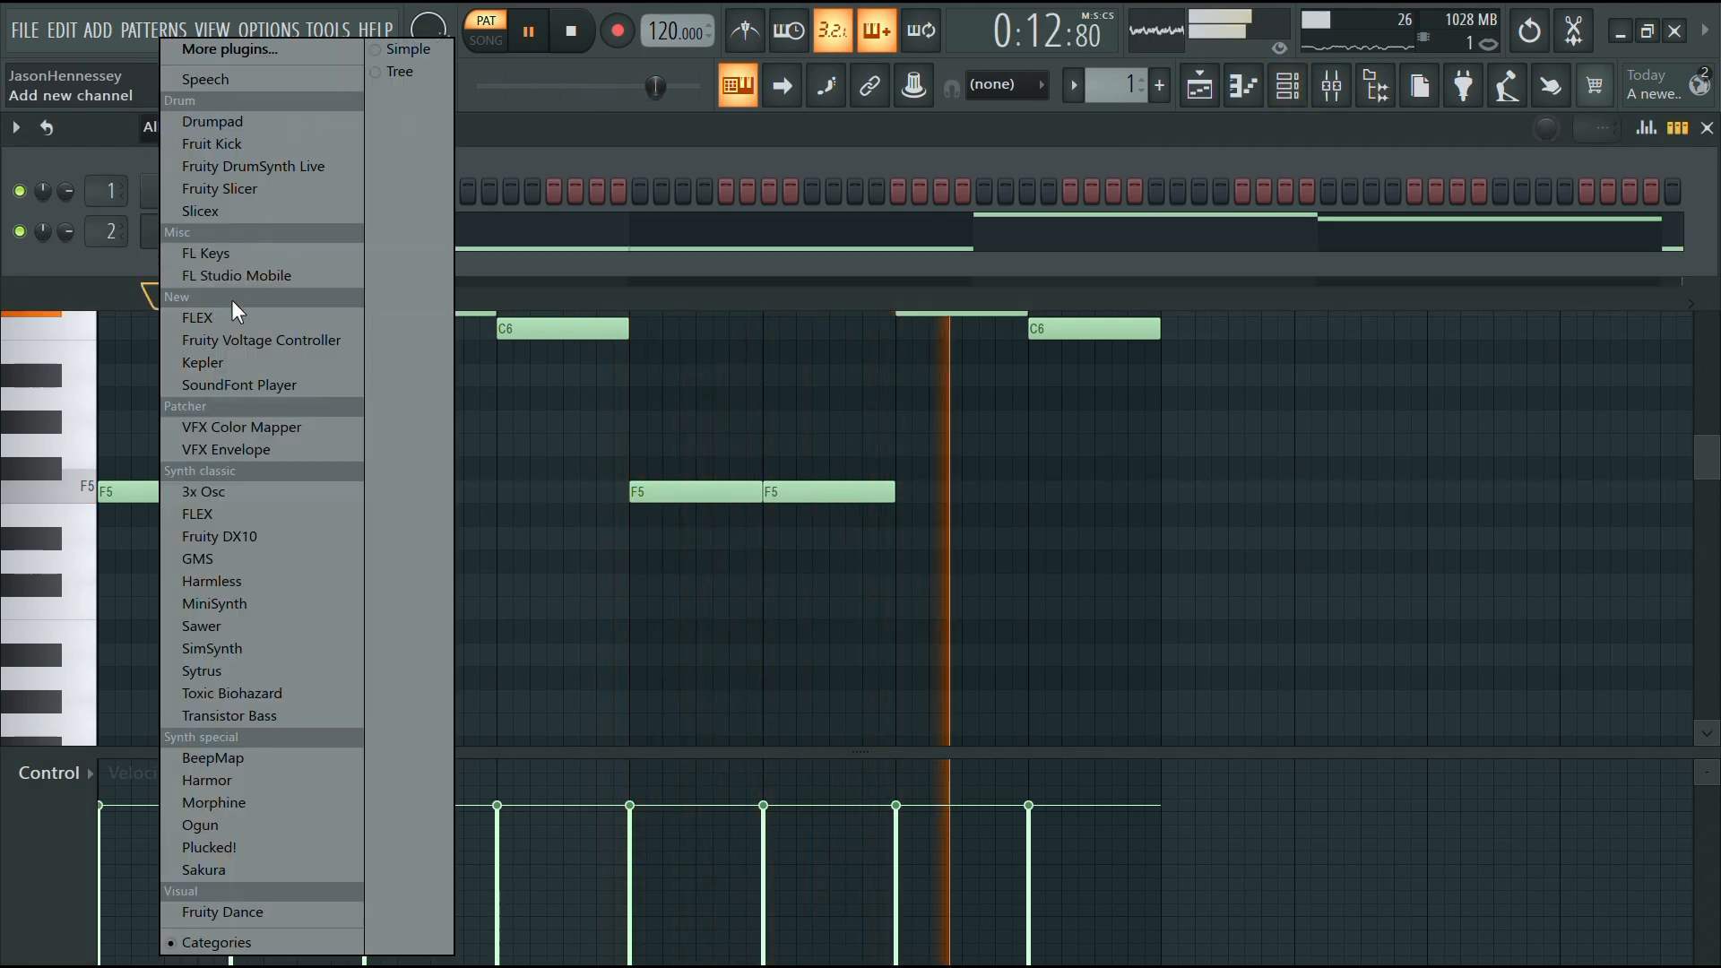
left_click(214, 315)
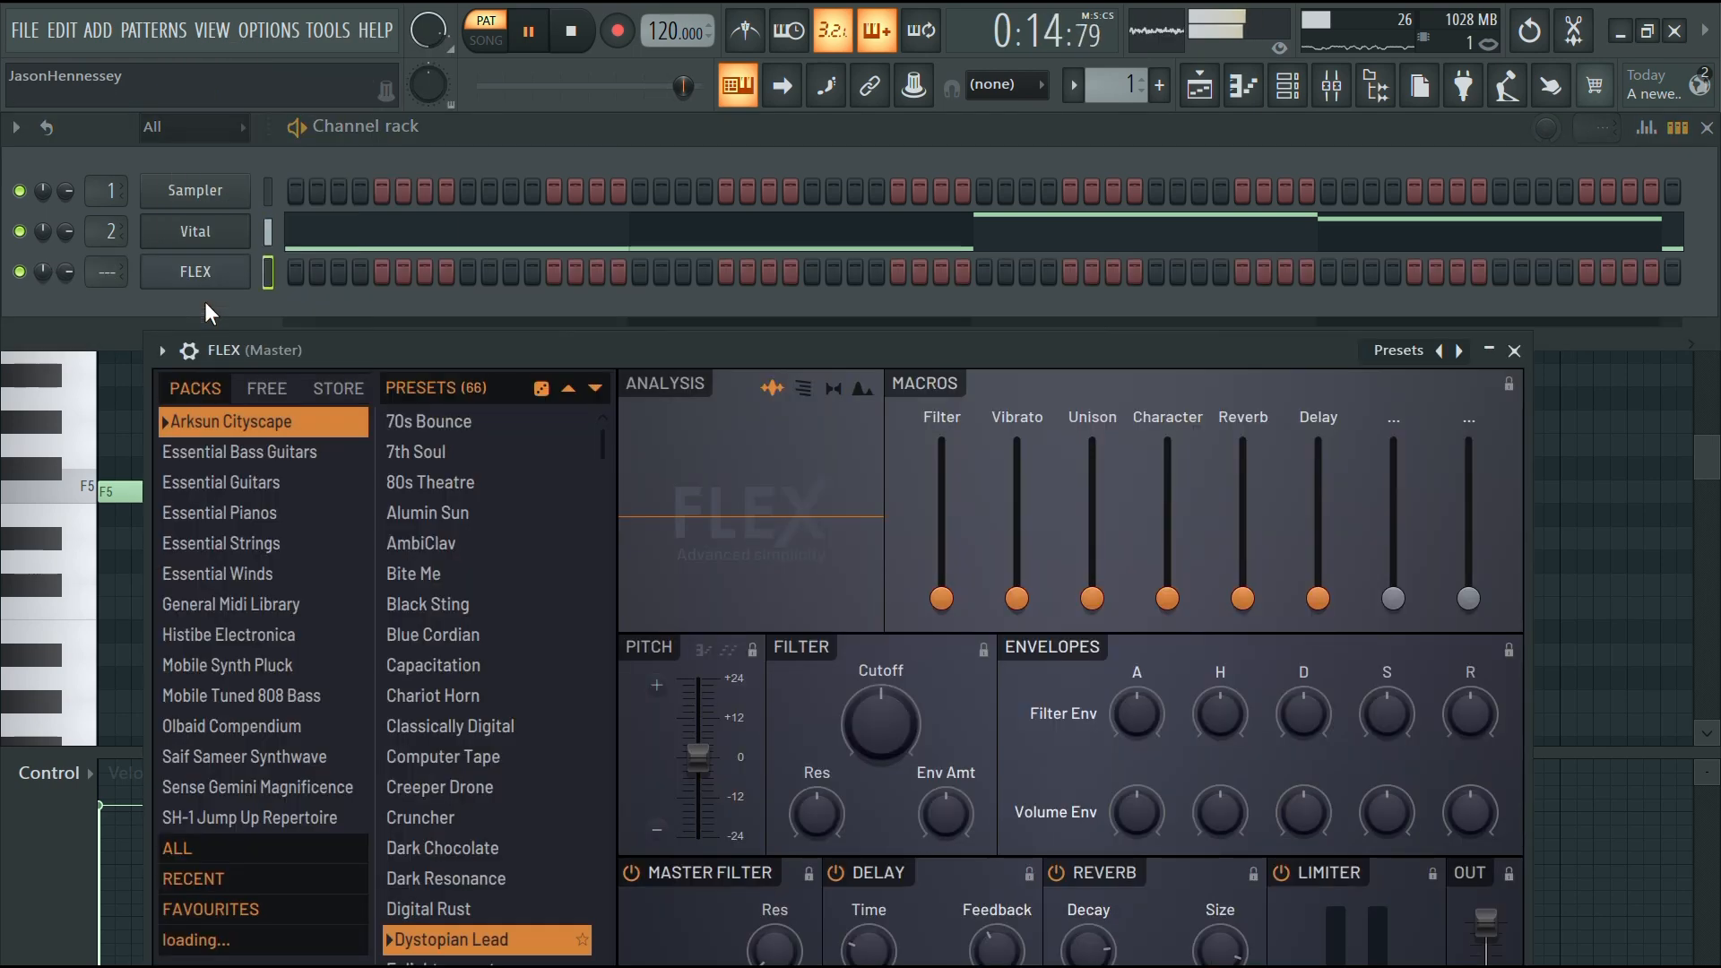
Open FLEX's Essential Guitars preset pack and stop playback
left_click(266, 481)
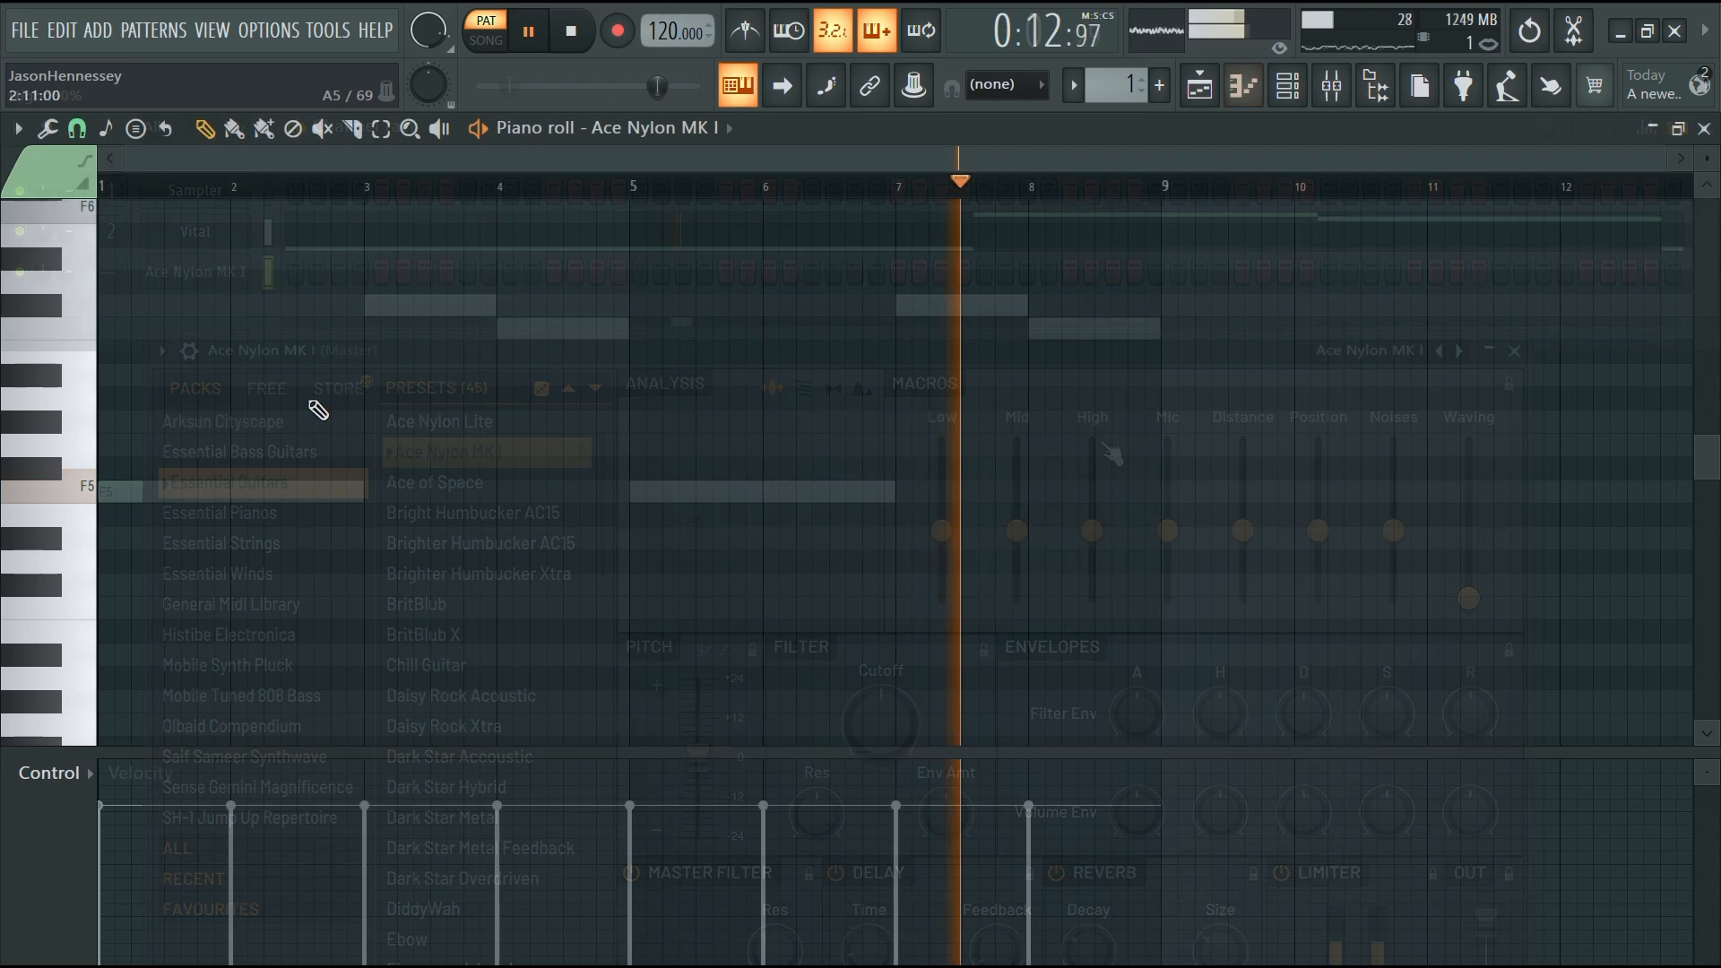
key("space")
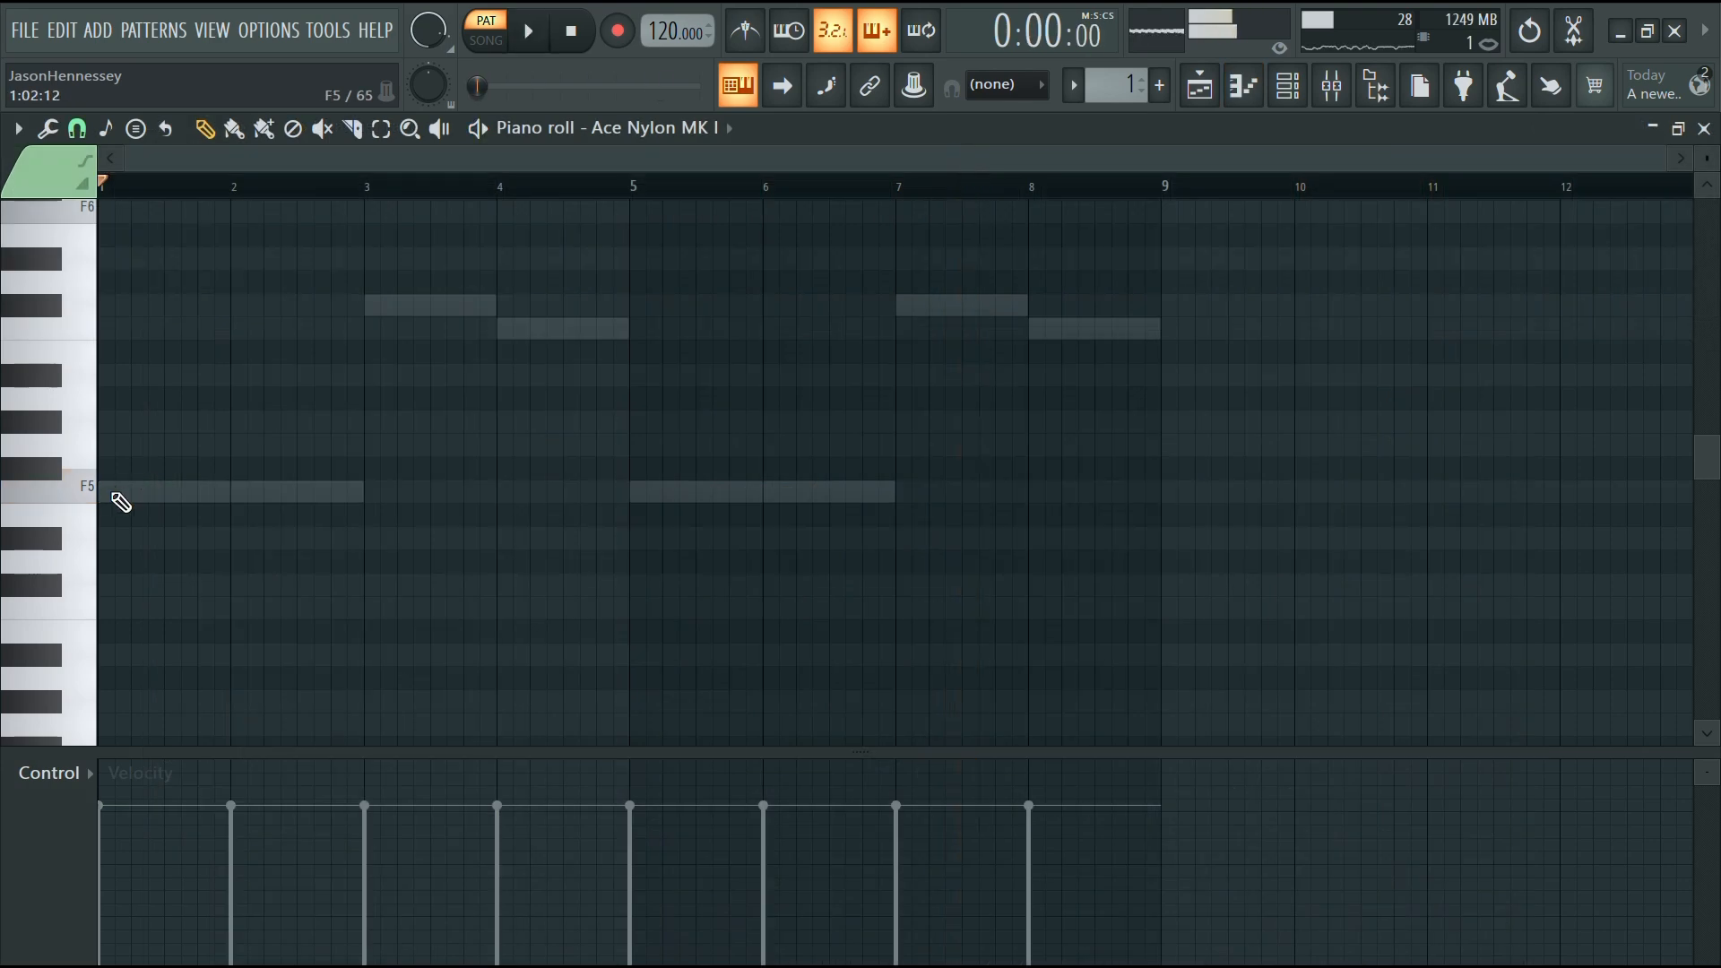
Build an F5–A#5–C#6 chord at the start of bar 1 and play it back
left_click(110, 492)
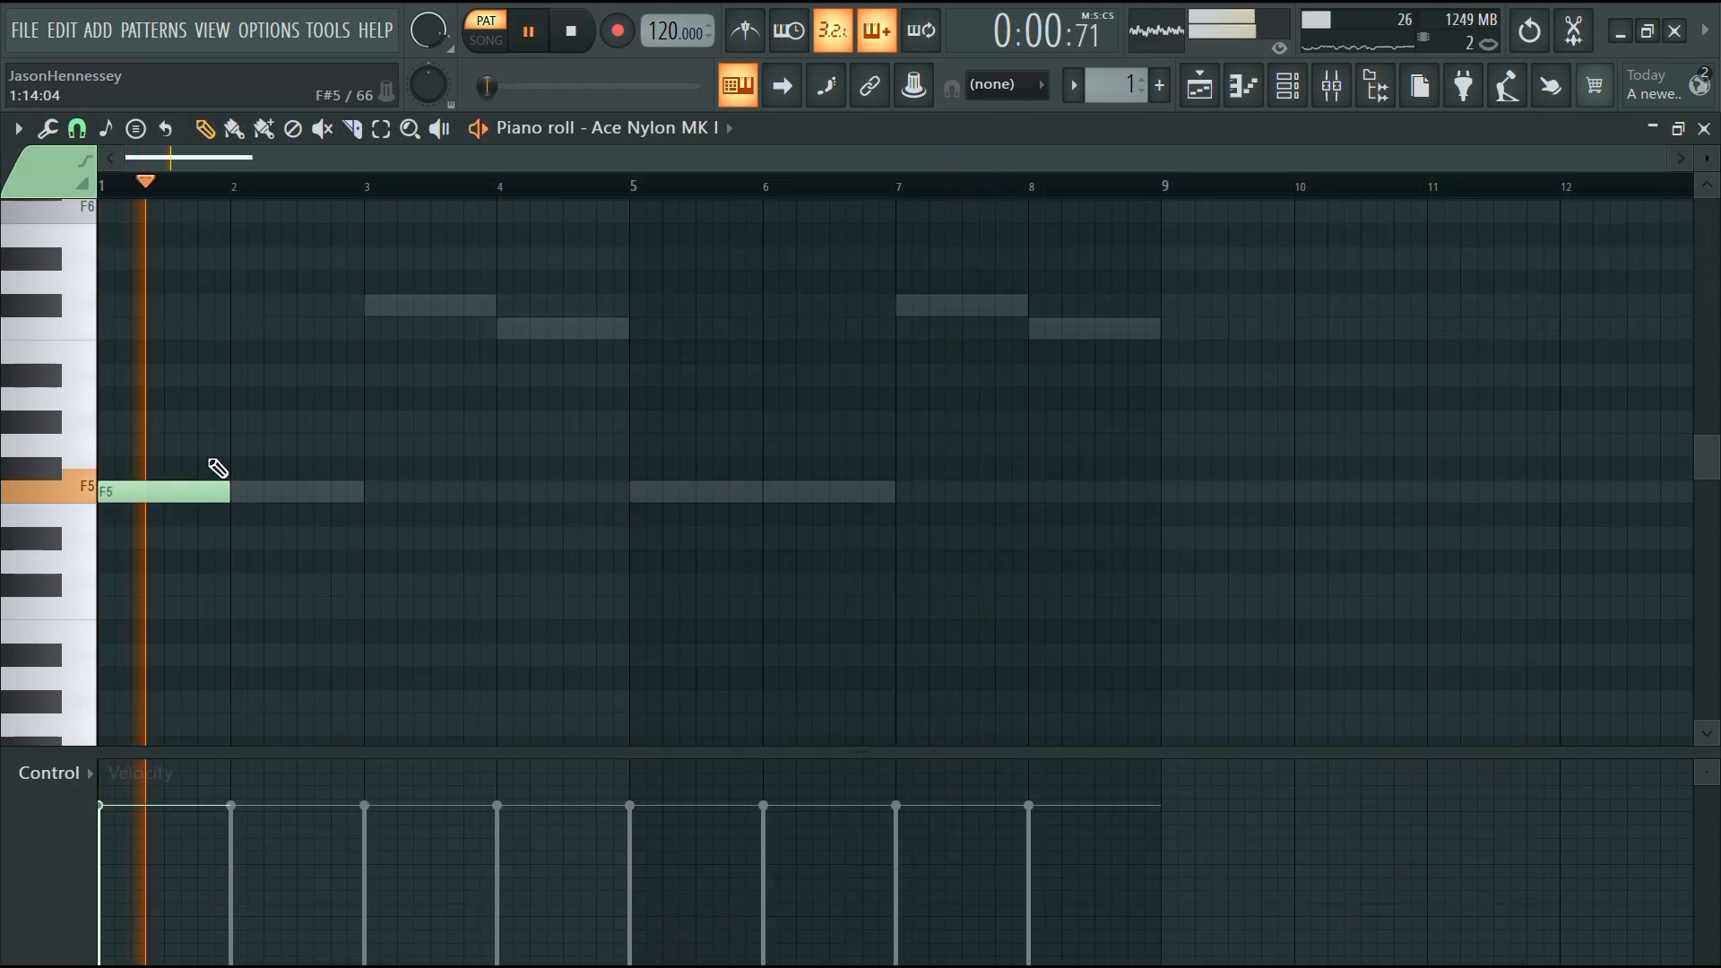
scroll(27, 537, "up", 3)
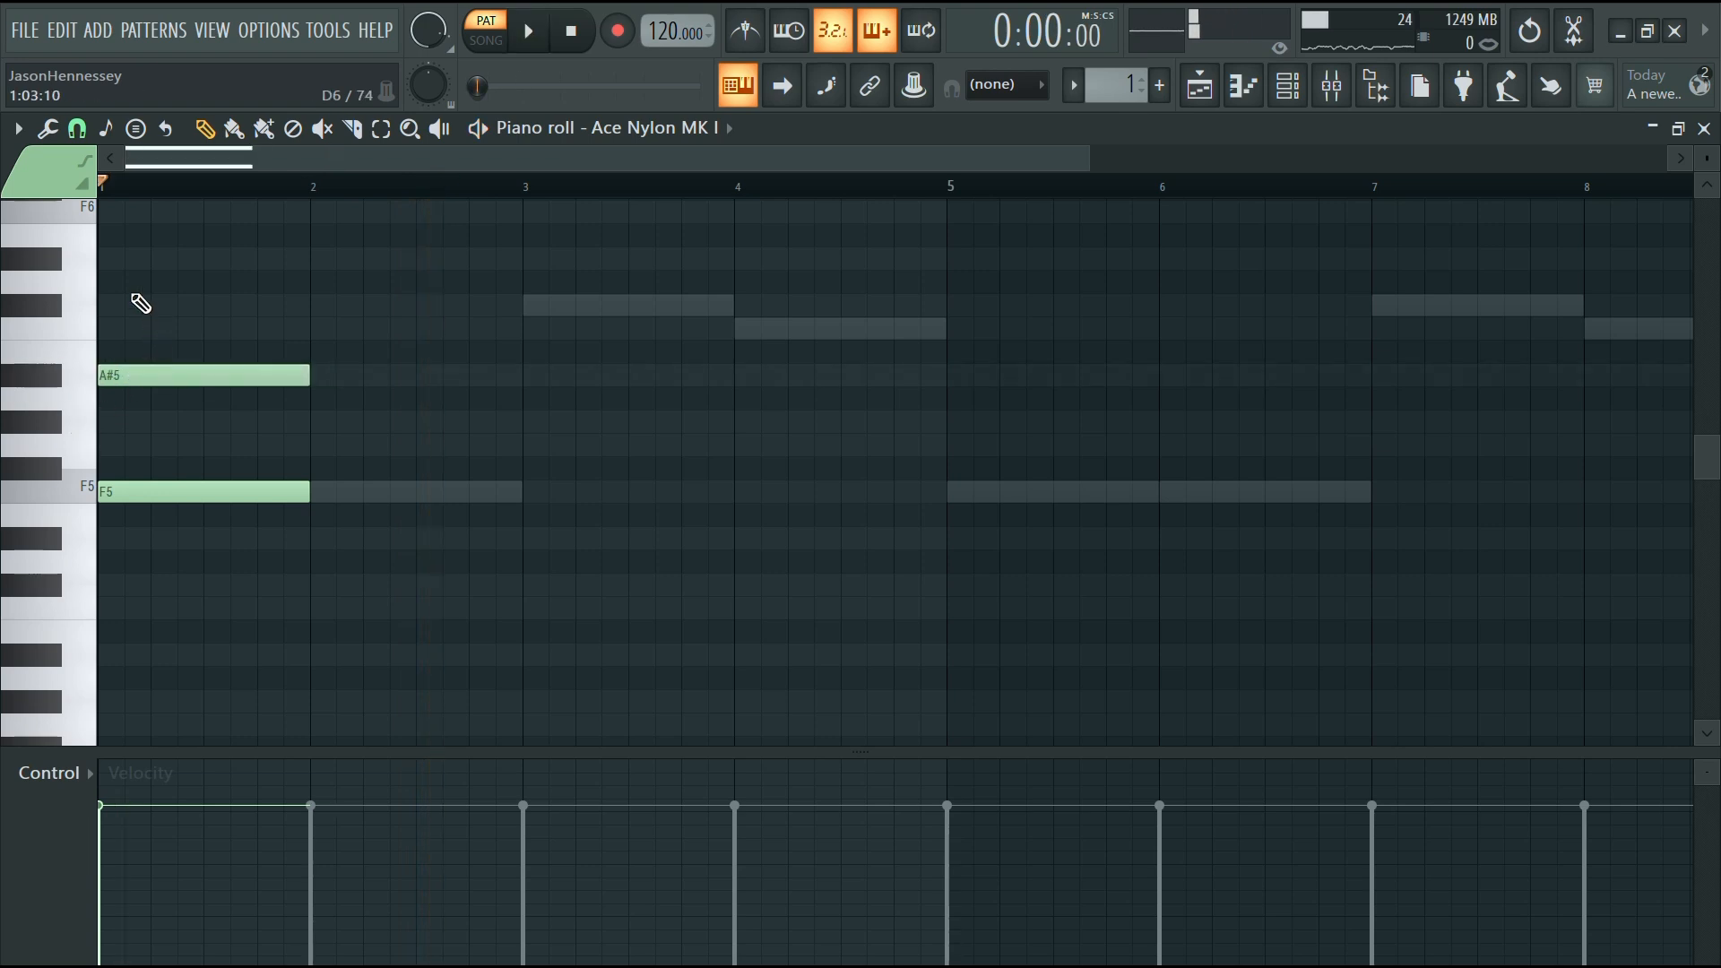
scroll(13, 386, "up", 4)
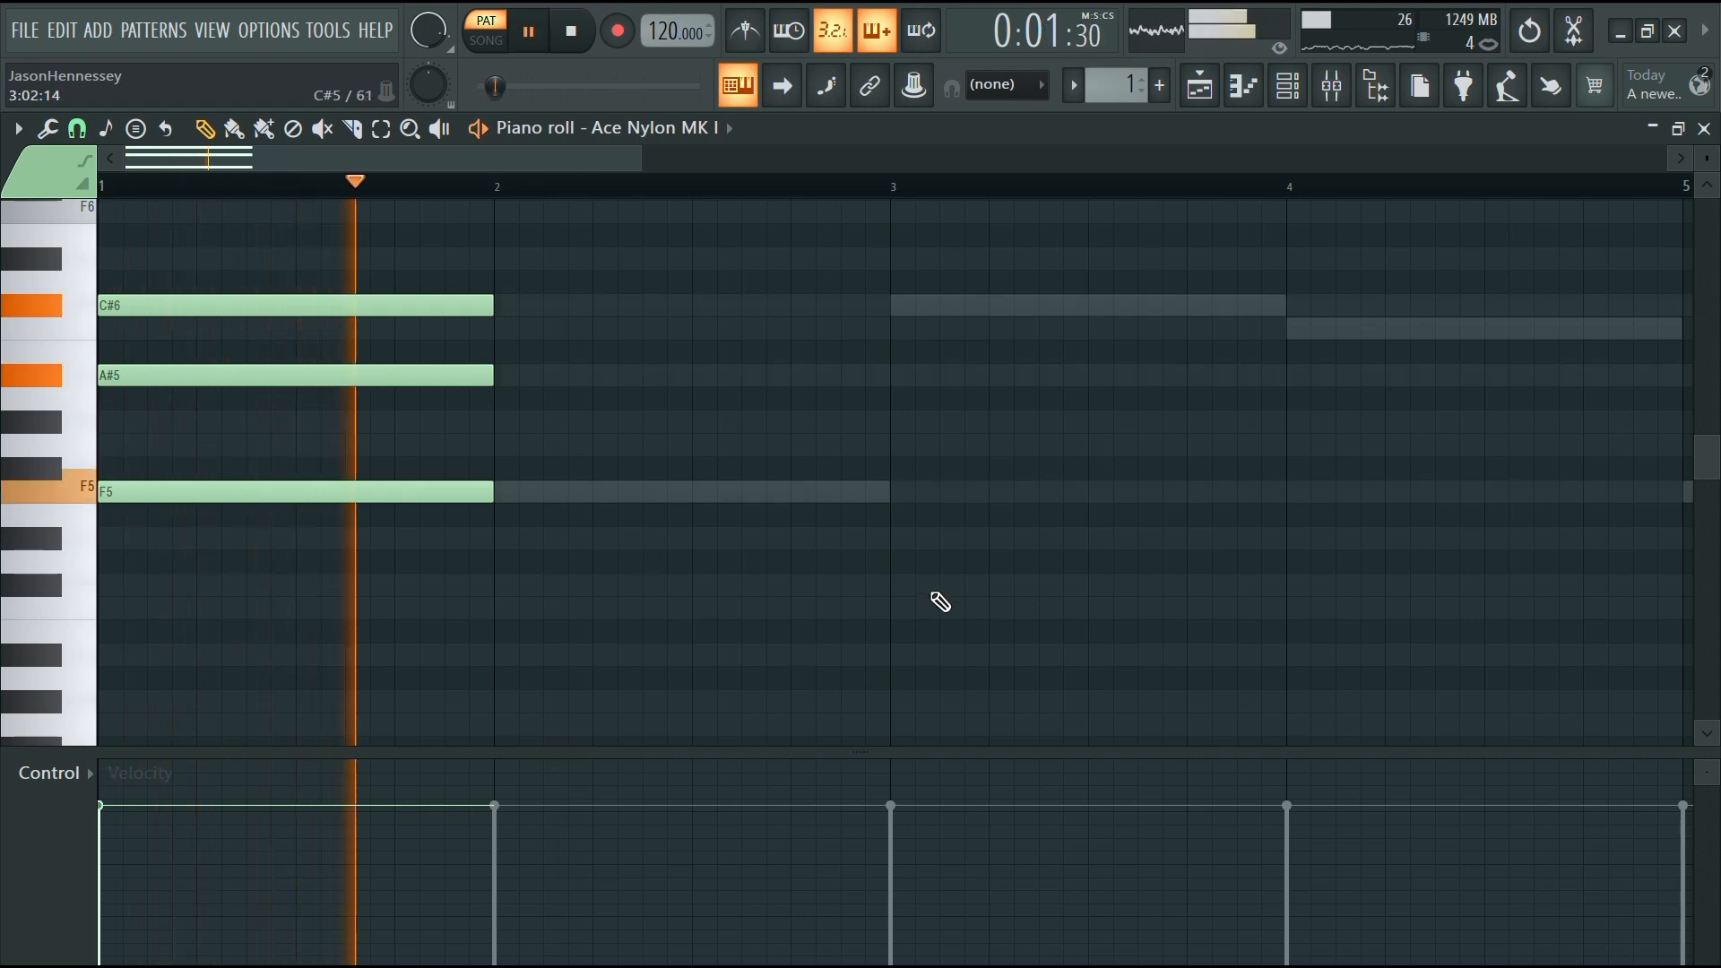
key("space")
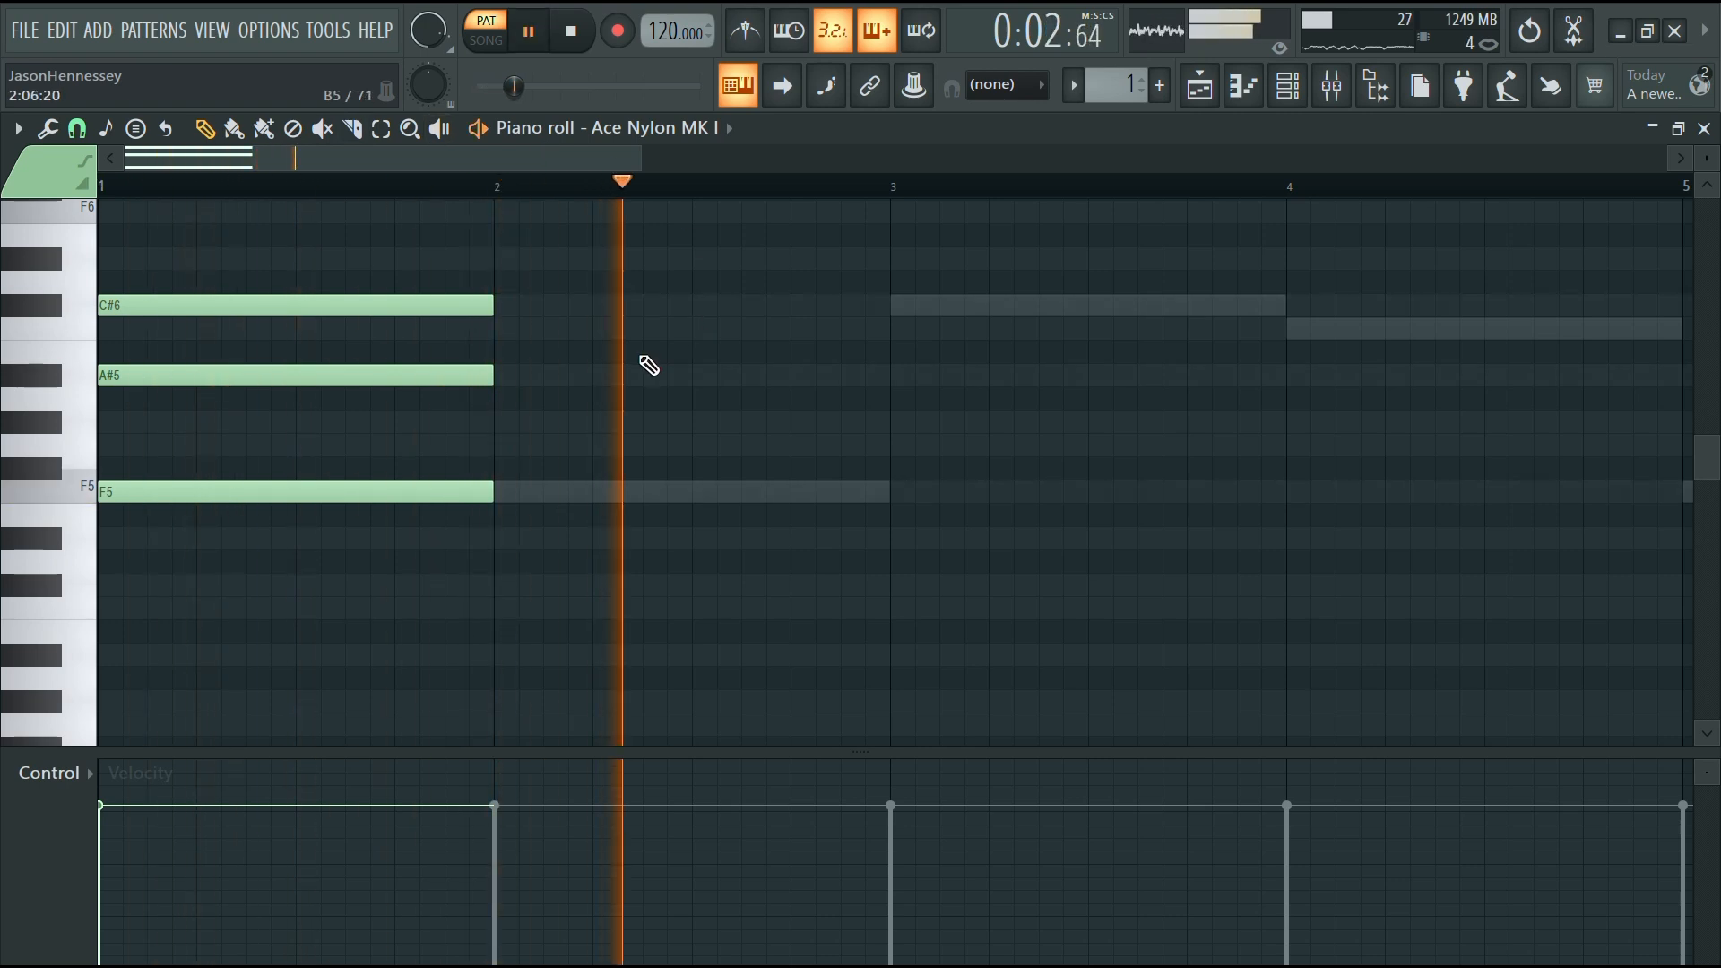
Copy the bar 1 chord to bar 3 and play back the pattern
scroll(642, 359, "down", 5)
left_click_drag(307, 272, 7, 572)
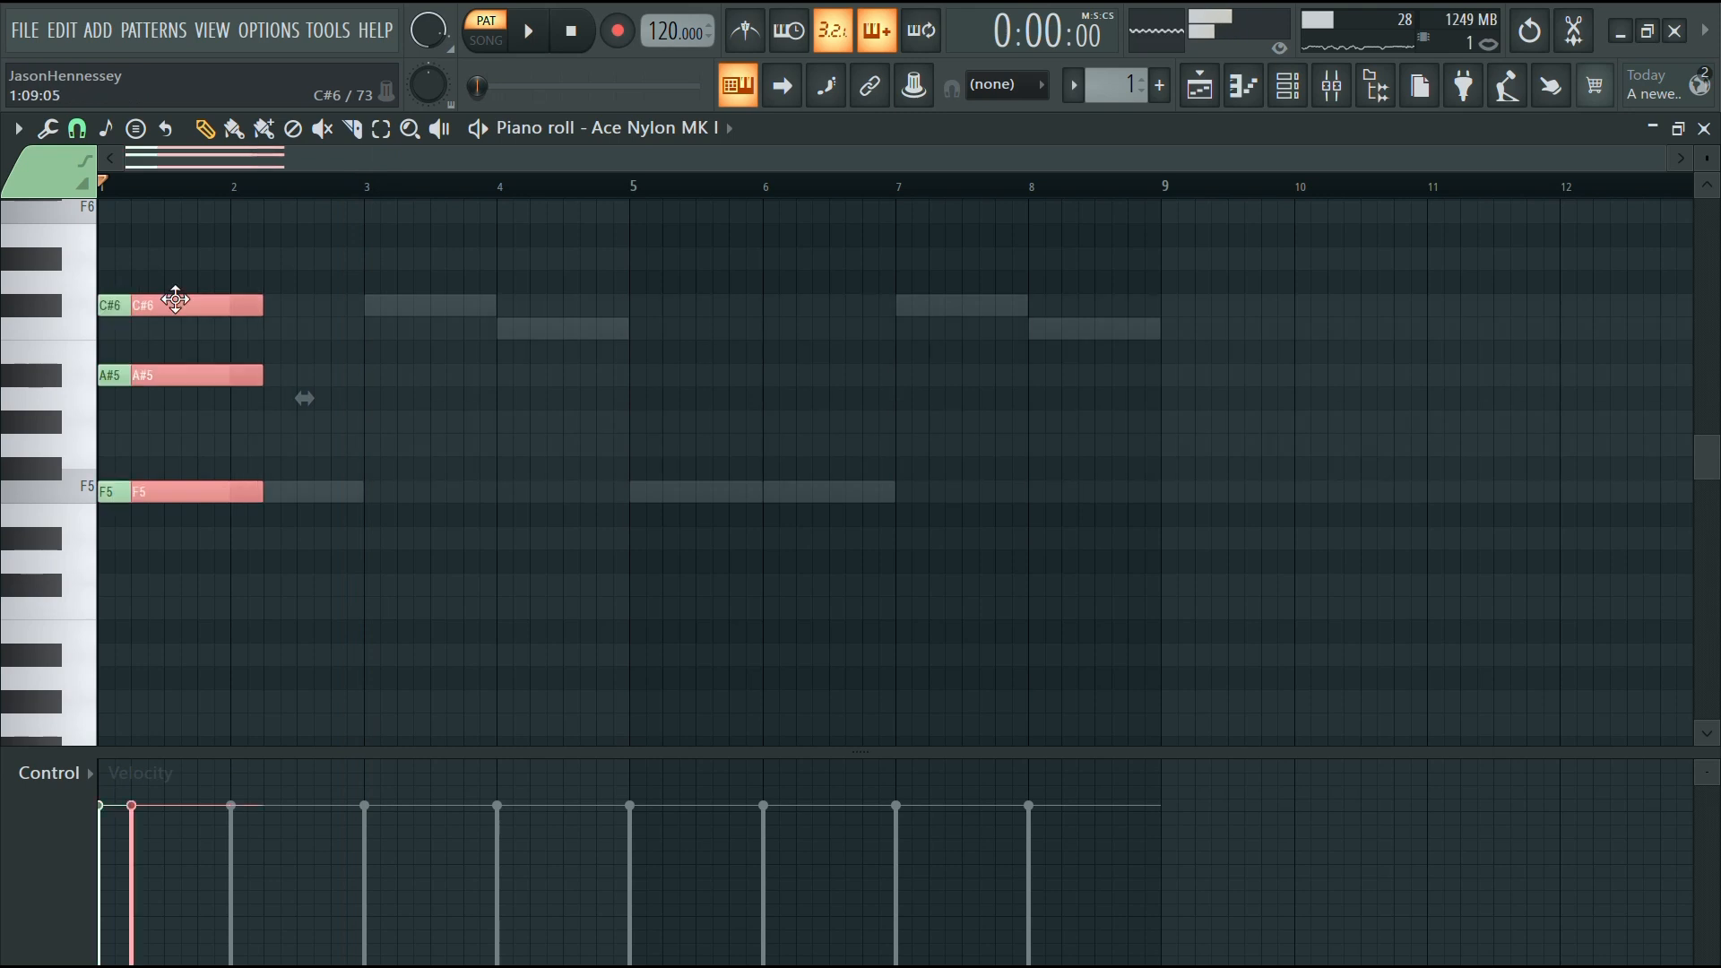
left_click_drag(175, 300, 437, 315)
scroll(391, 403, "up", 3)
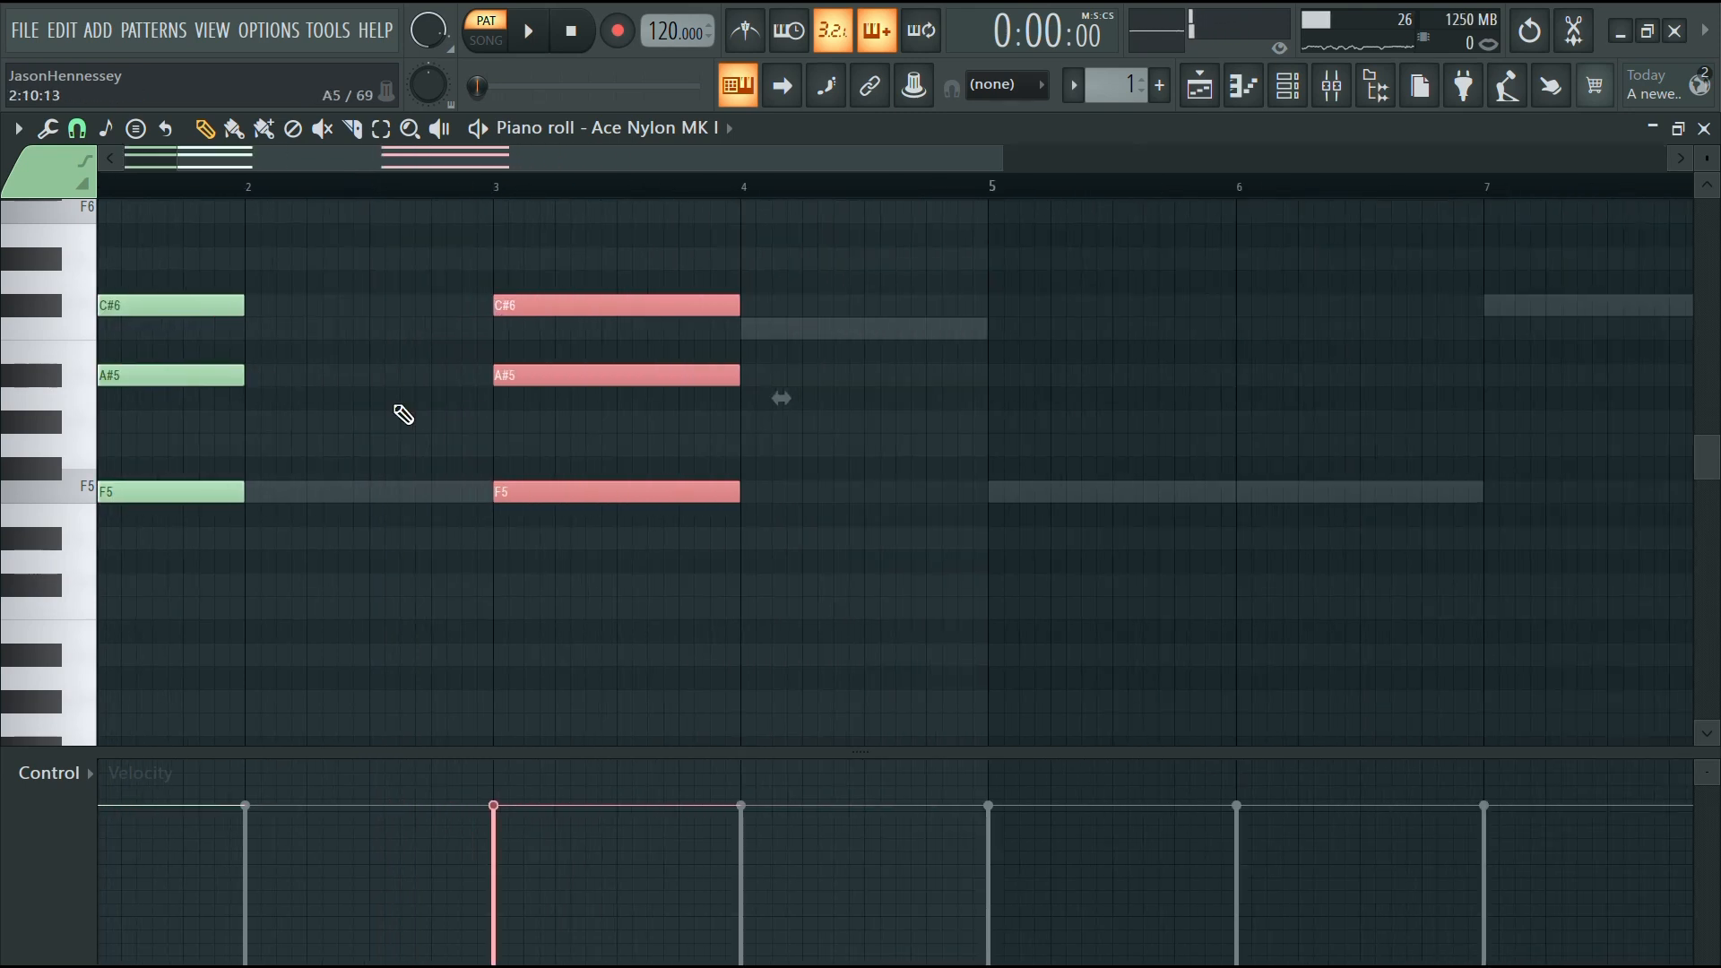
left_click(400, 411, "ctrl")
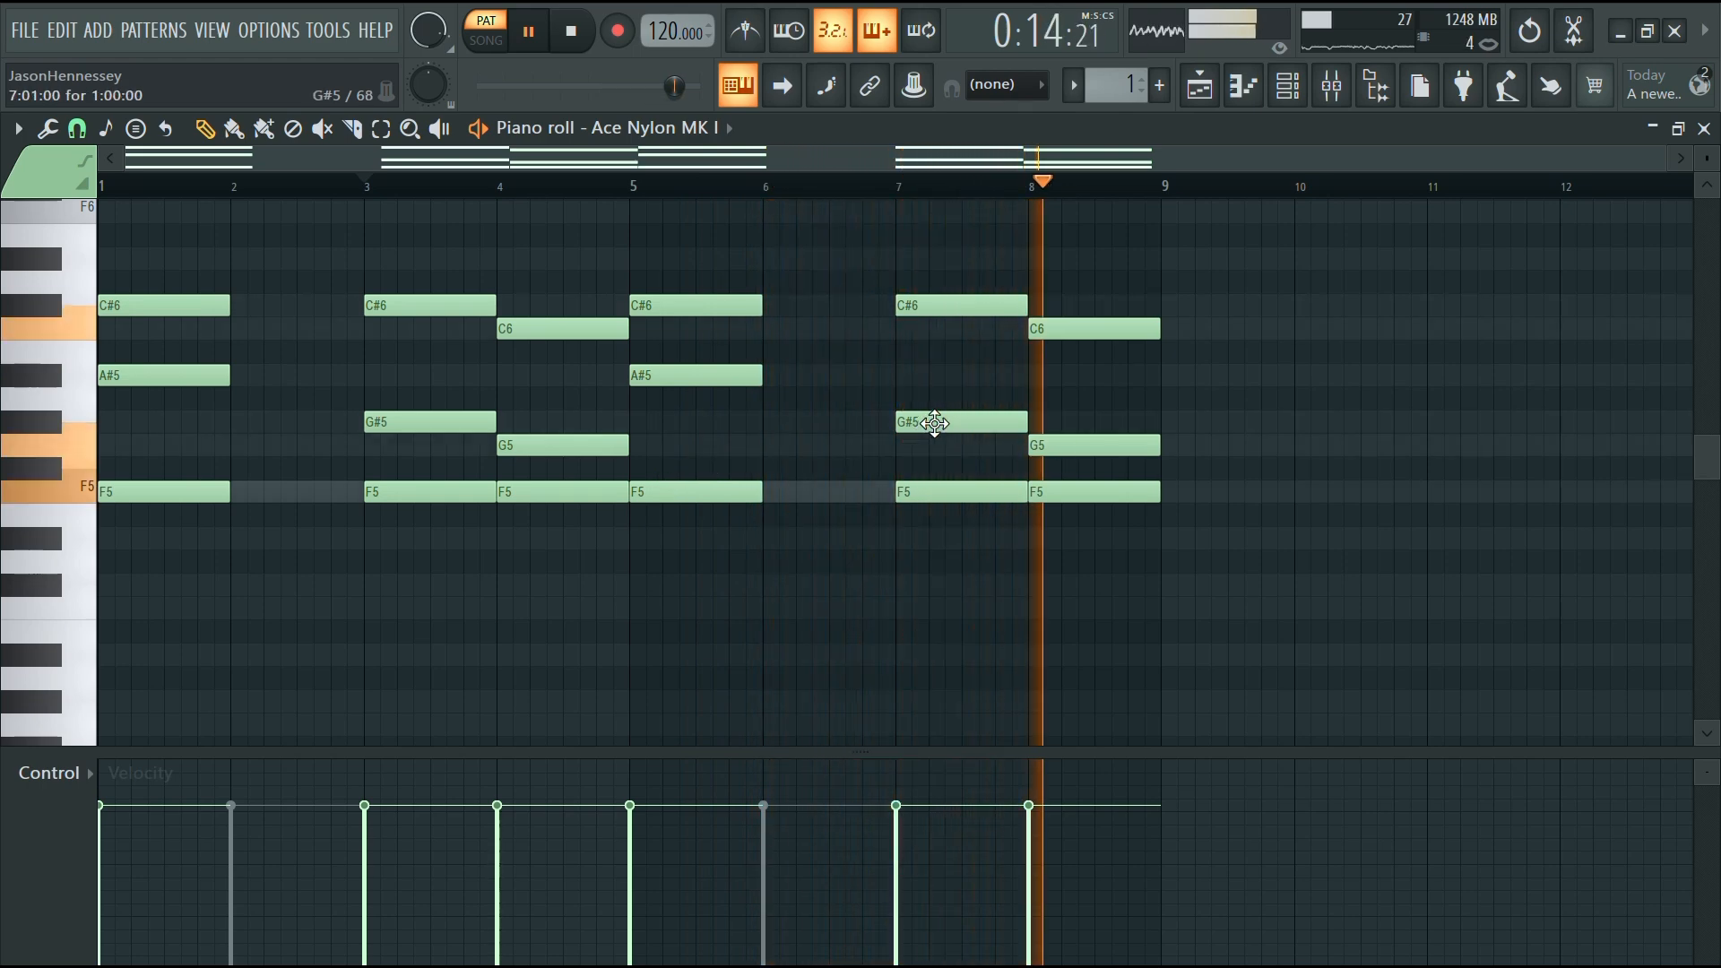
key("space")
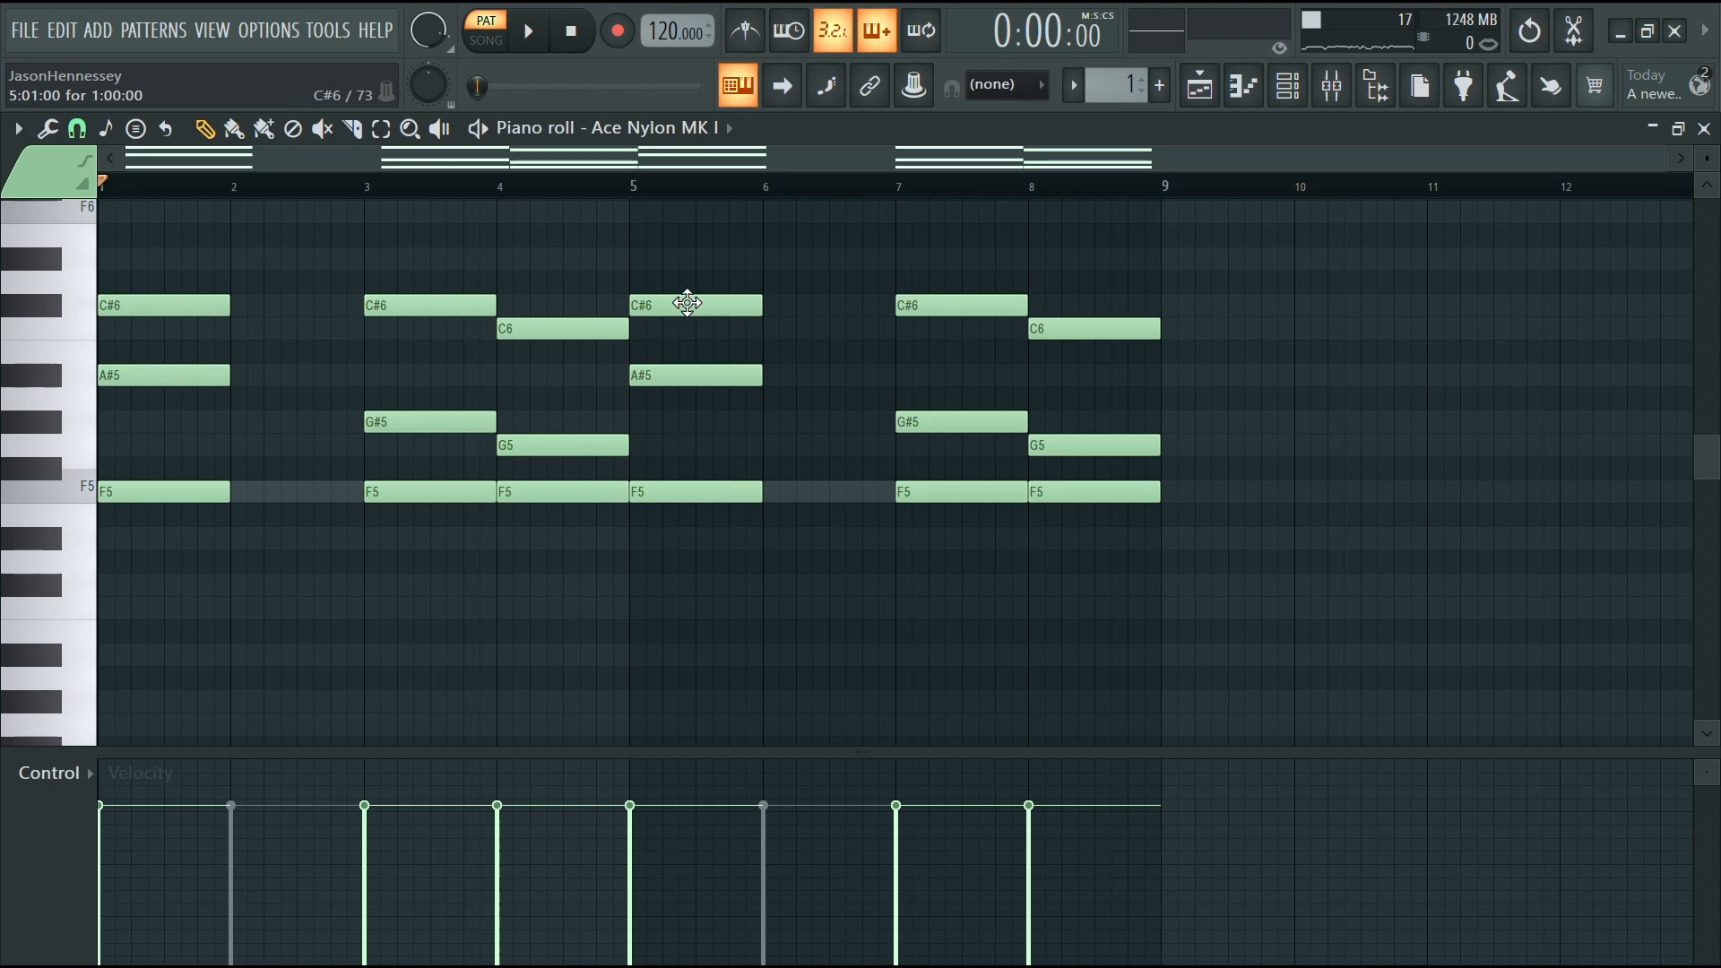
Swap the chords so bar 1 holds F5–G#5–C#6 and bar 3 holds F5–A#5–C#6, and play them
scroll(117, 417, "up", 3)
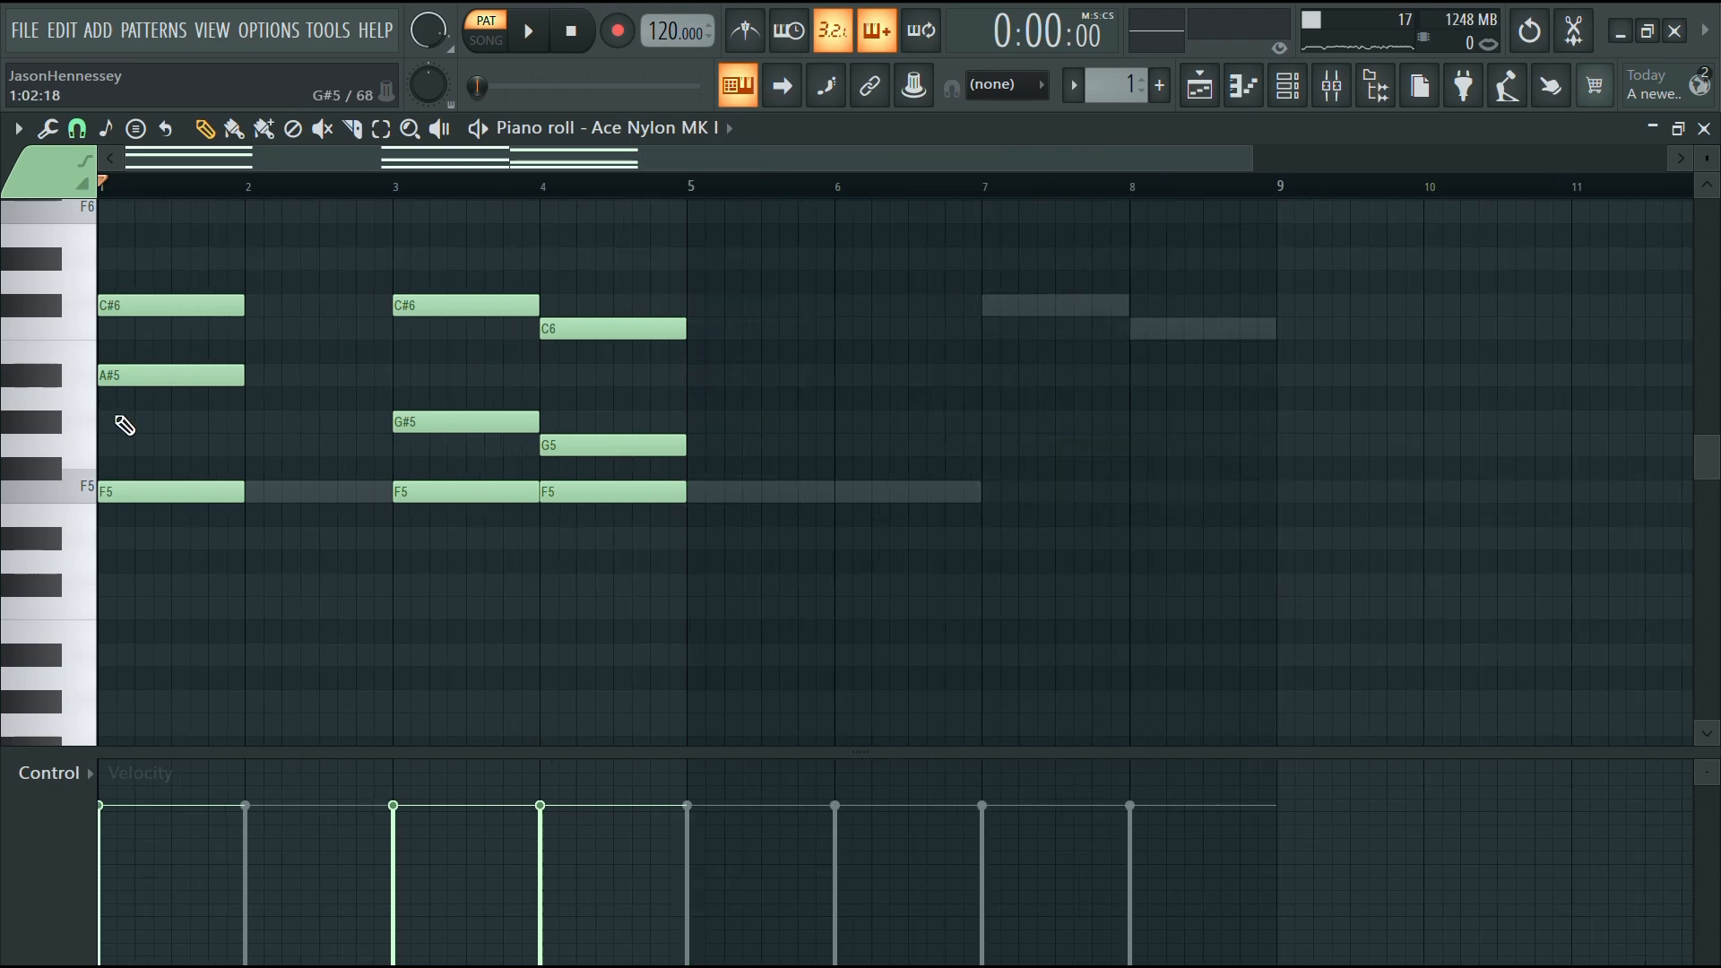
left_click_drag(232, 250, 247, 493)
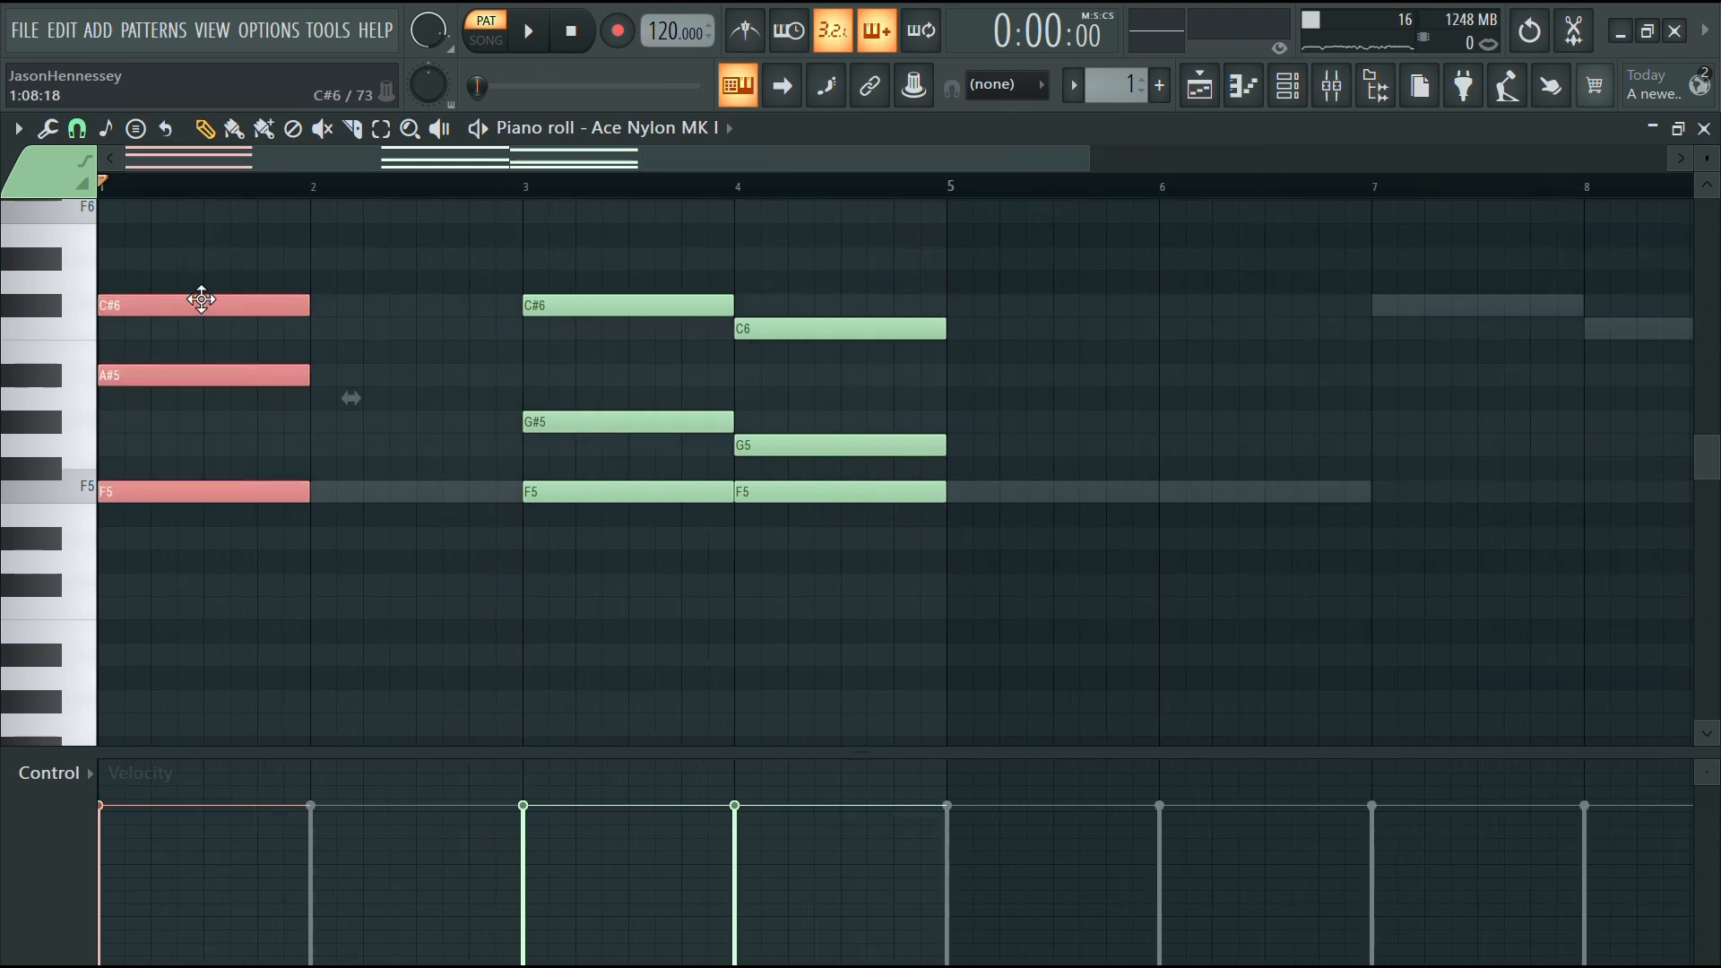
left_click_drag(210, 300, 1060, 301)
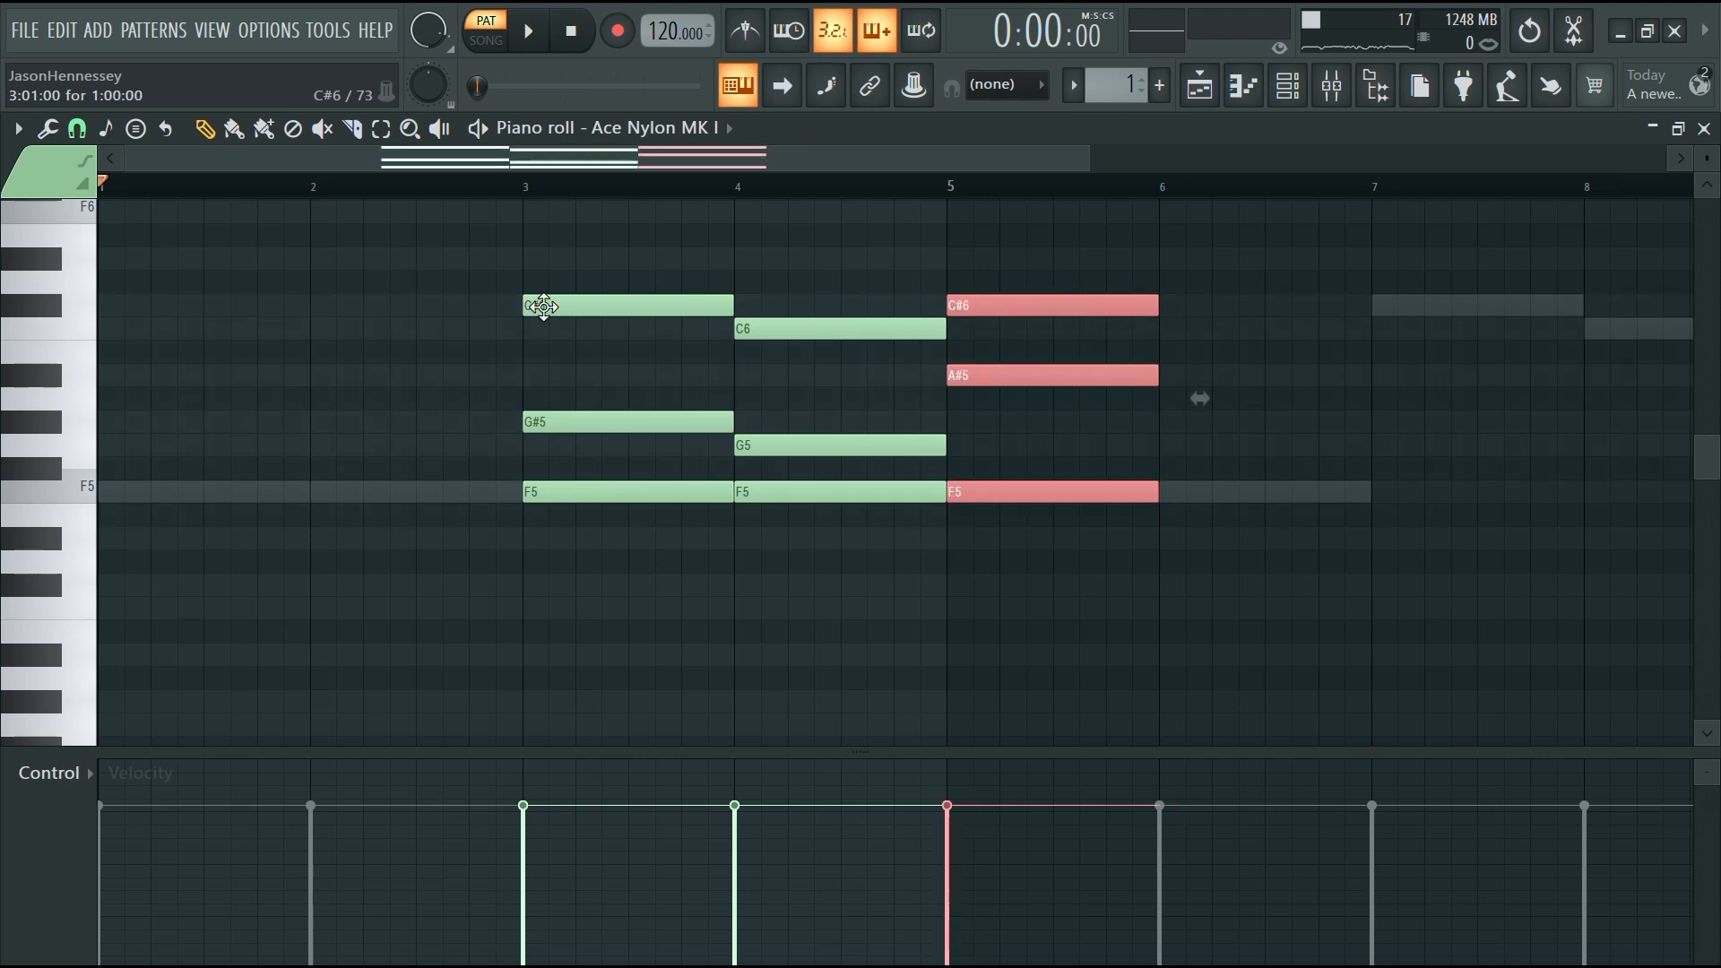
left_click_drag(538, 305, 611, 525)
left_click_drag(596, 305, 171, 304)
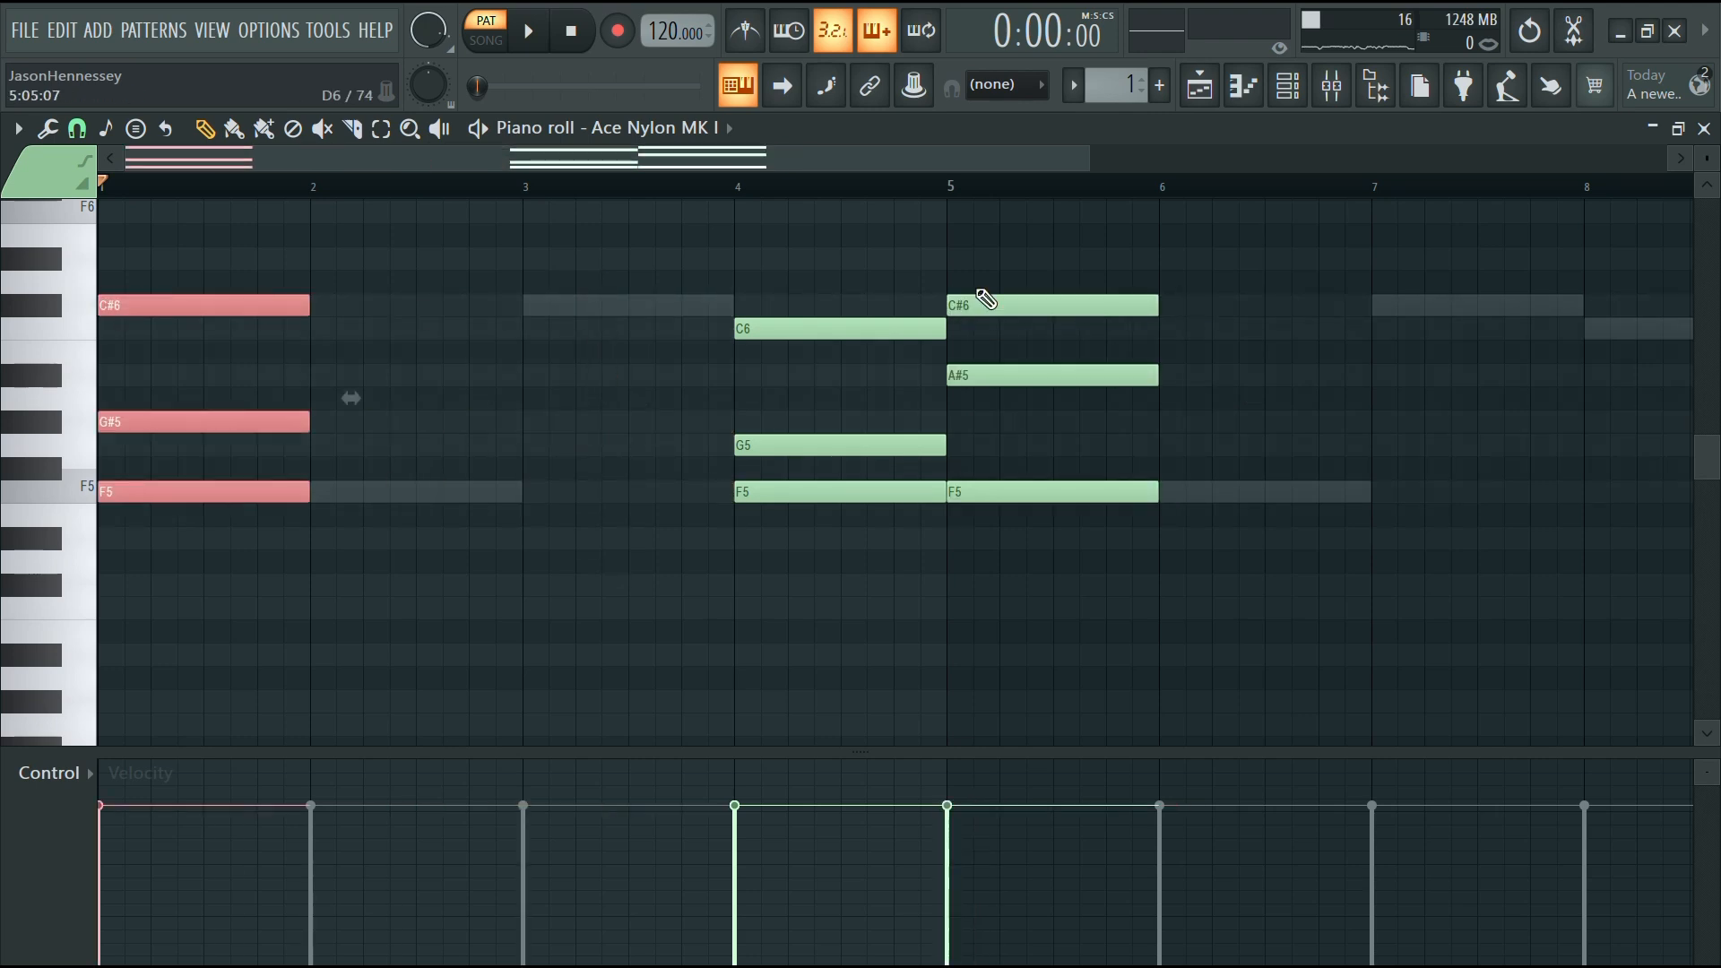
left_click_drag(1092, 250, 1060, 658)
left_click_drag(1008, 294, 632, 300)
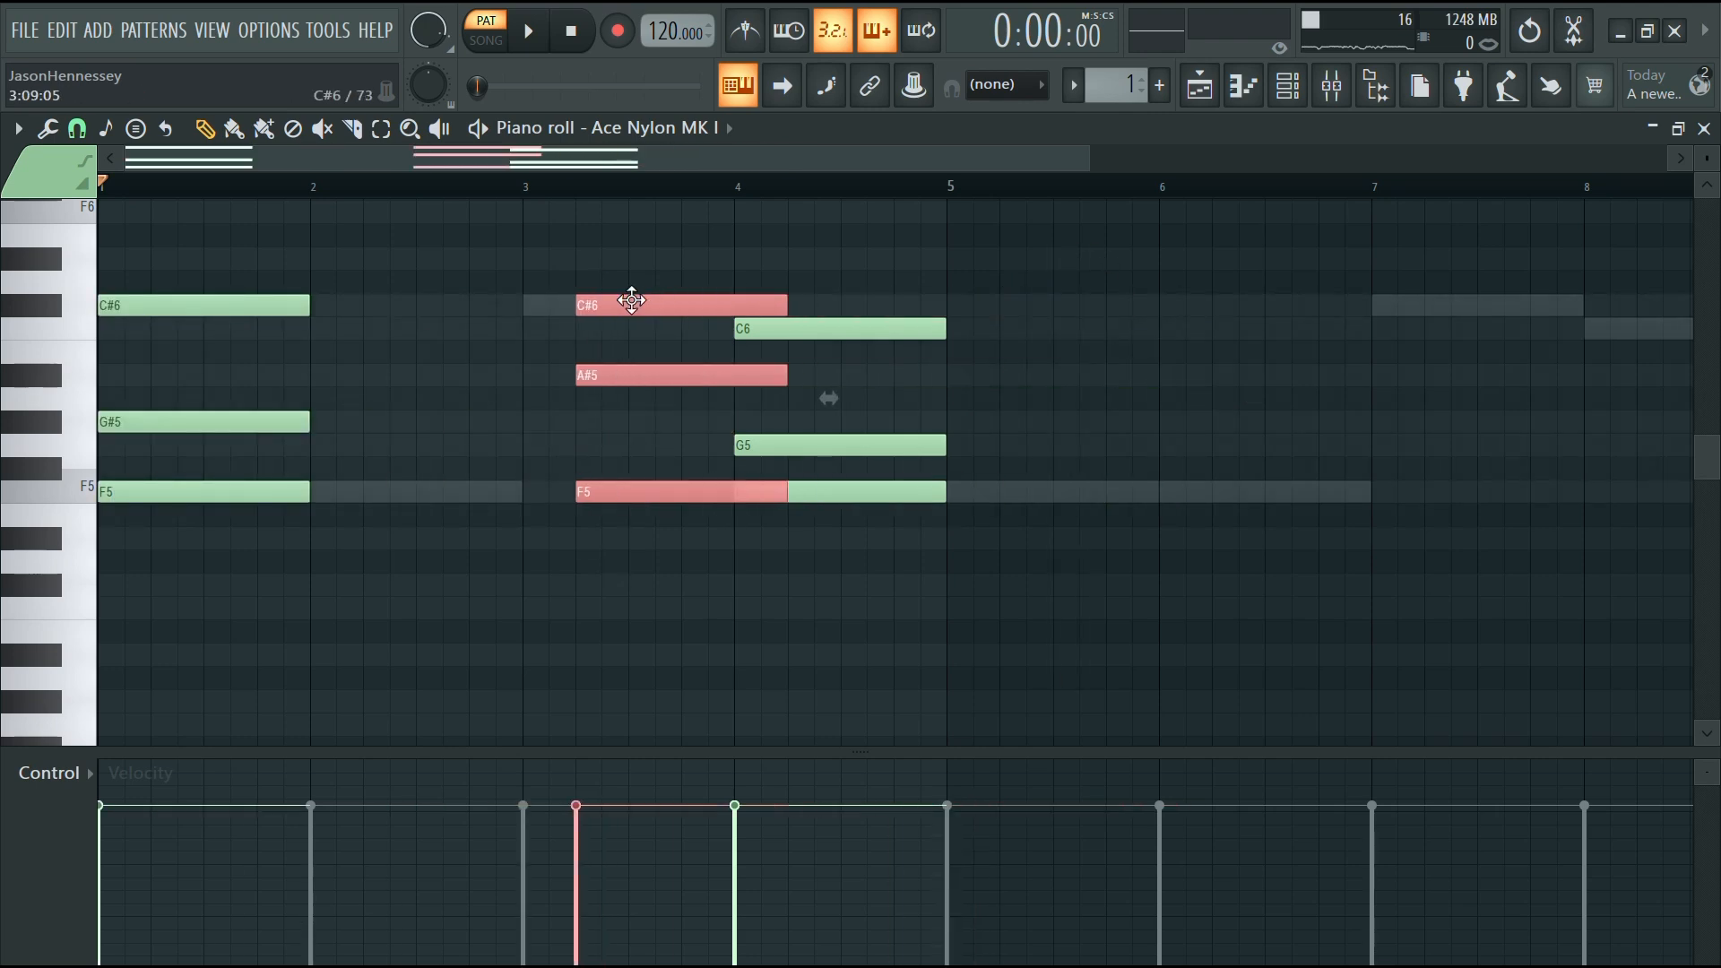
key("space")
left_click(400, 402)
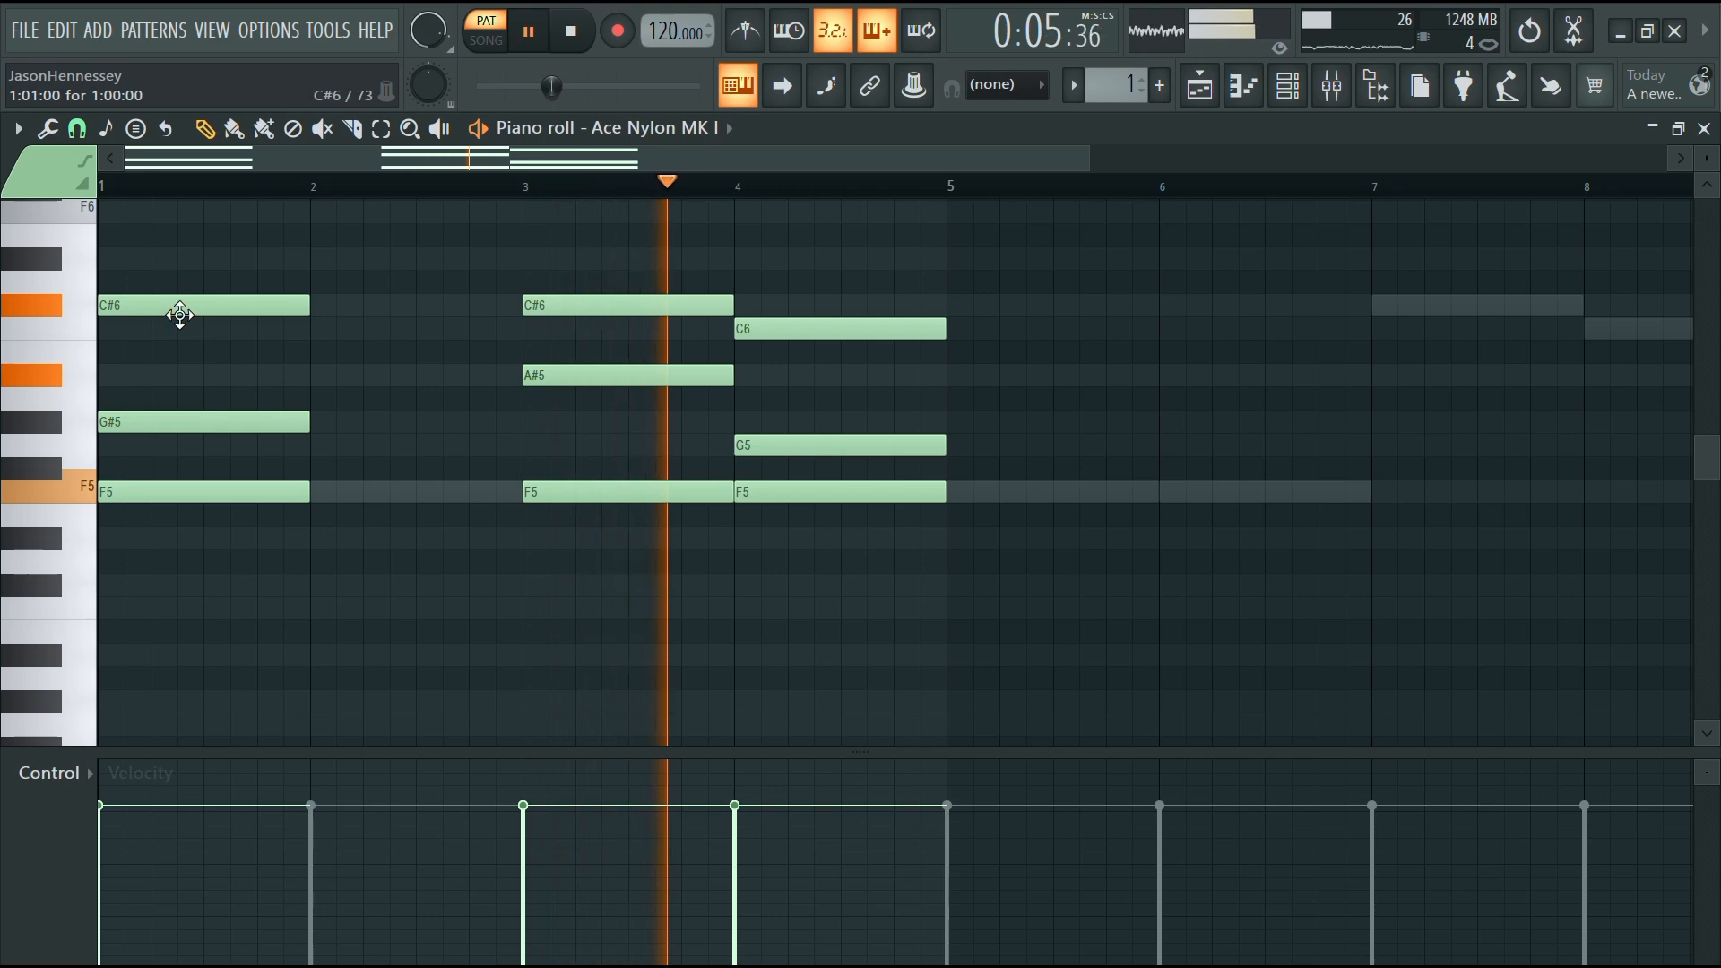
Zoom through the Vital pattern's notes to inspect their timings and play it back
scroll(1012, 350, "down", 1)
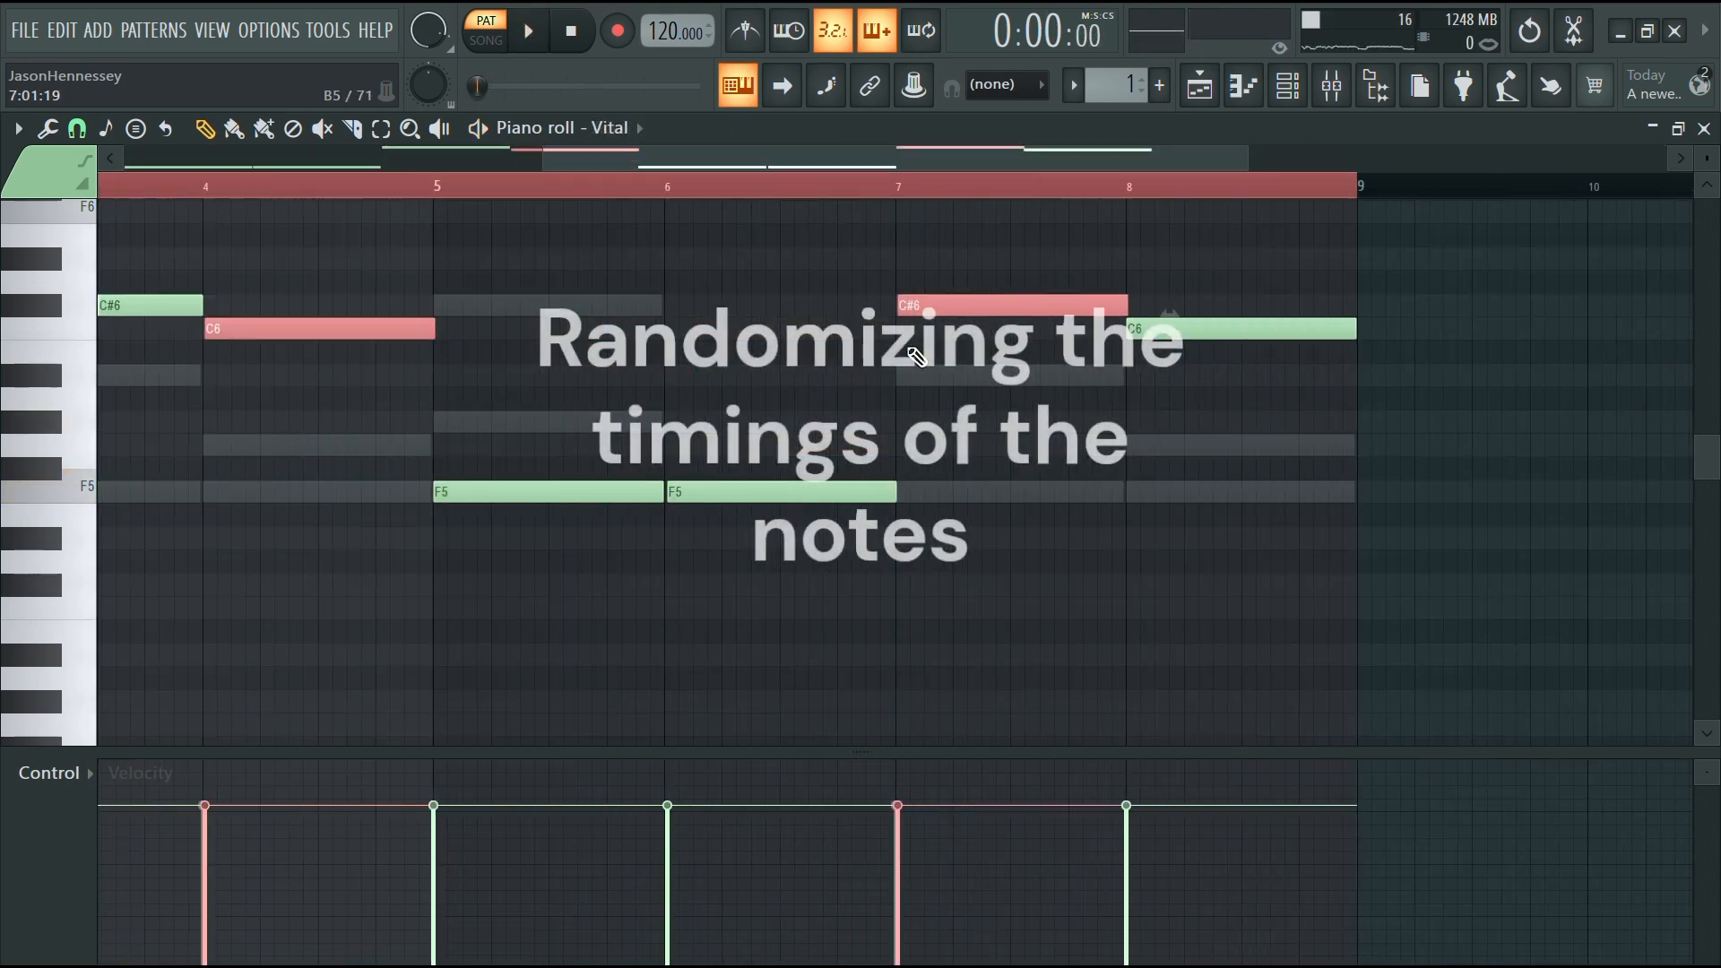
scroll(916, 356, "up", 3)
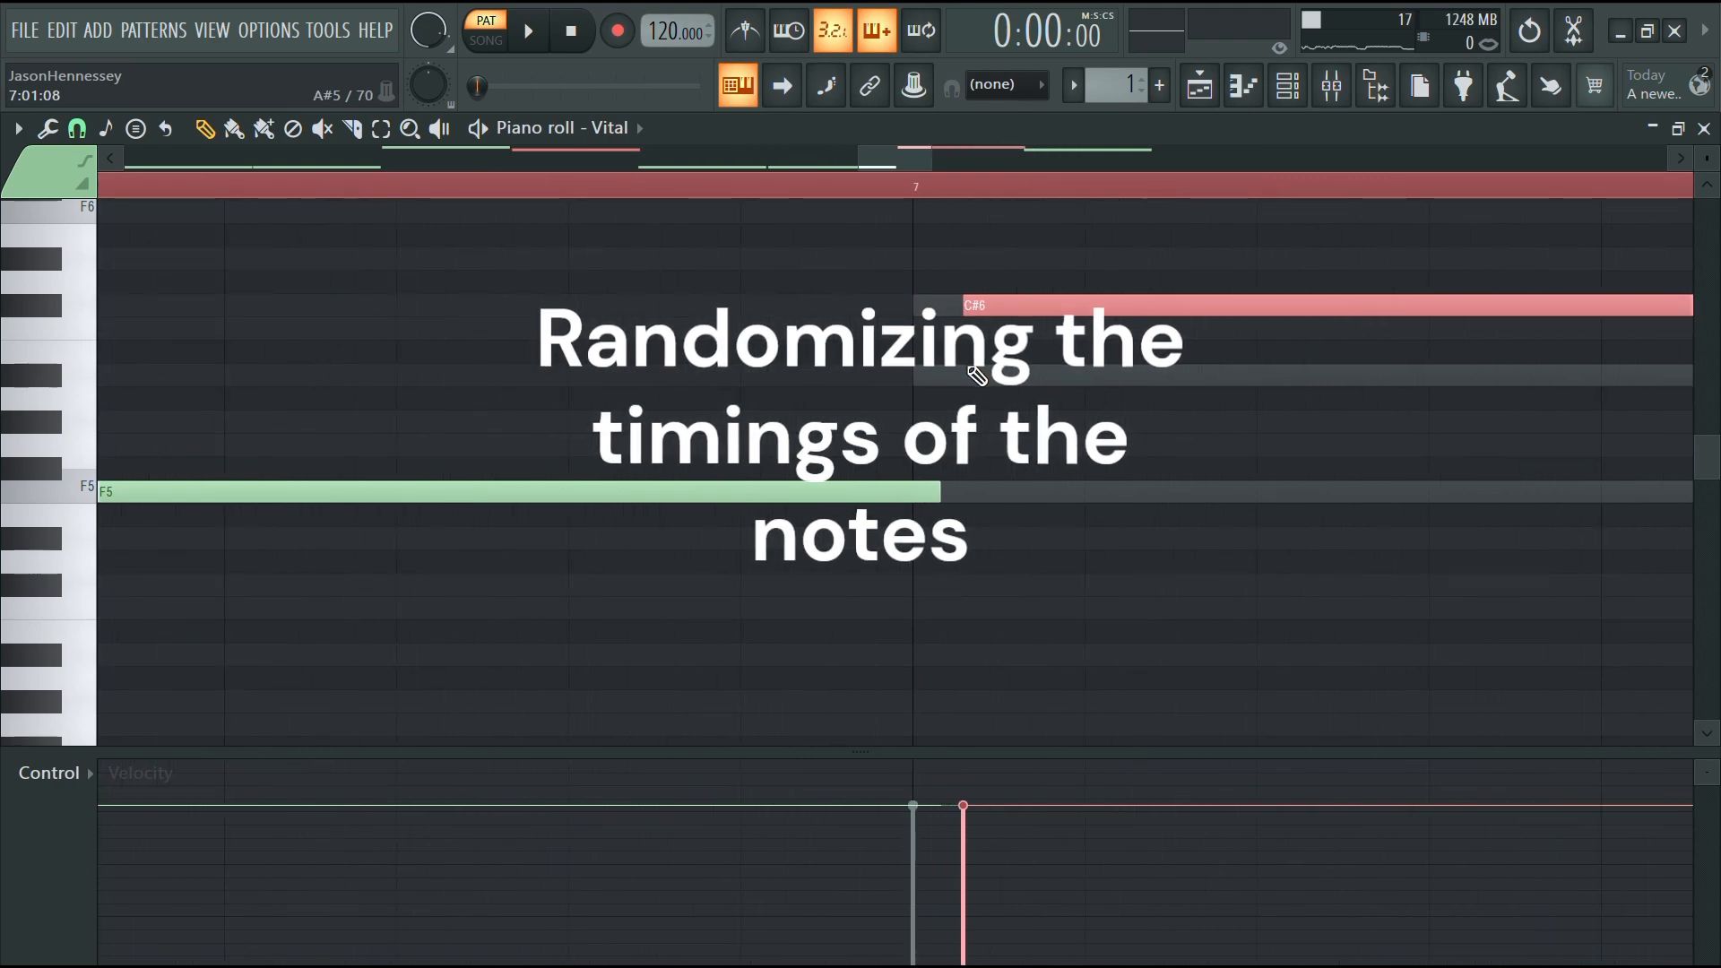
scroll(975, 374, "down", 4)
scroll(969, 346, "up", 1)
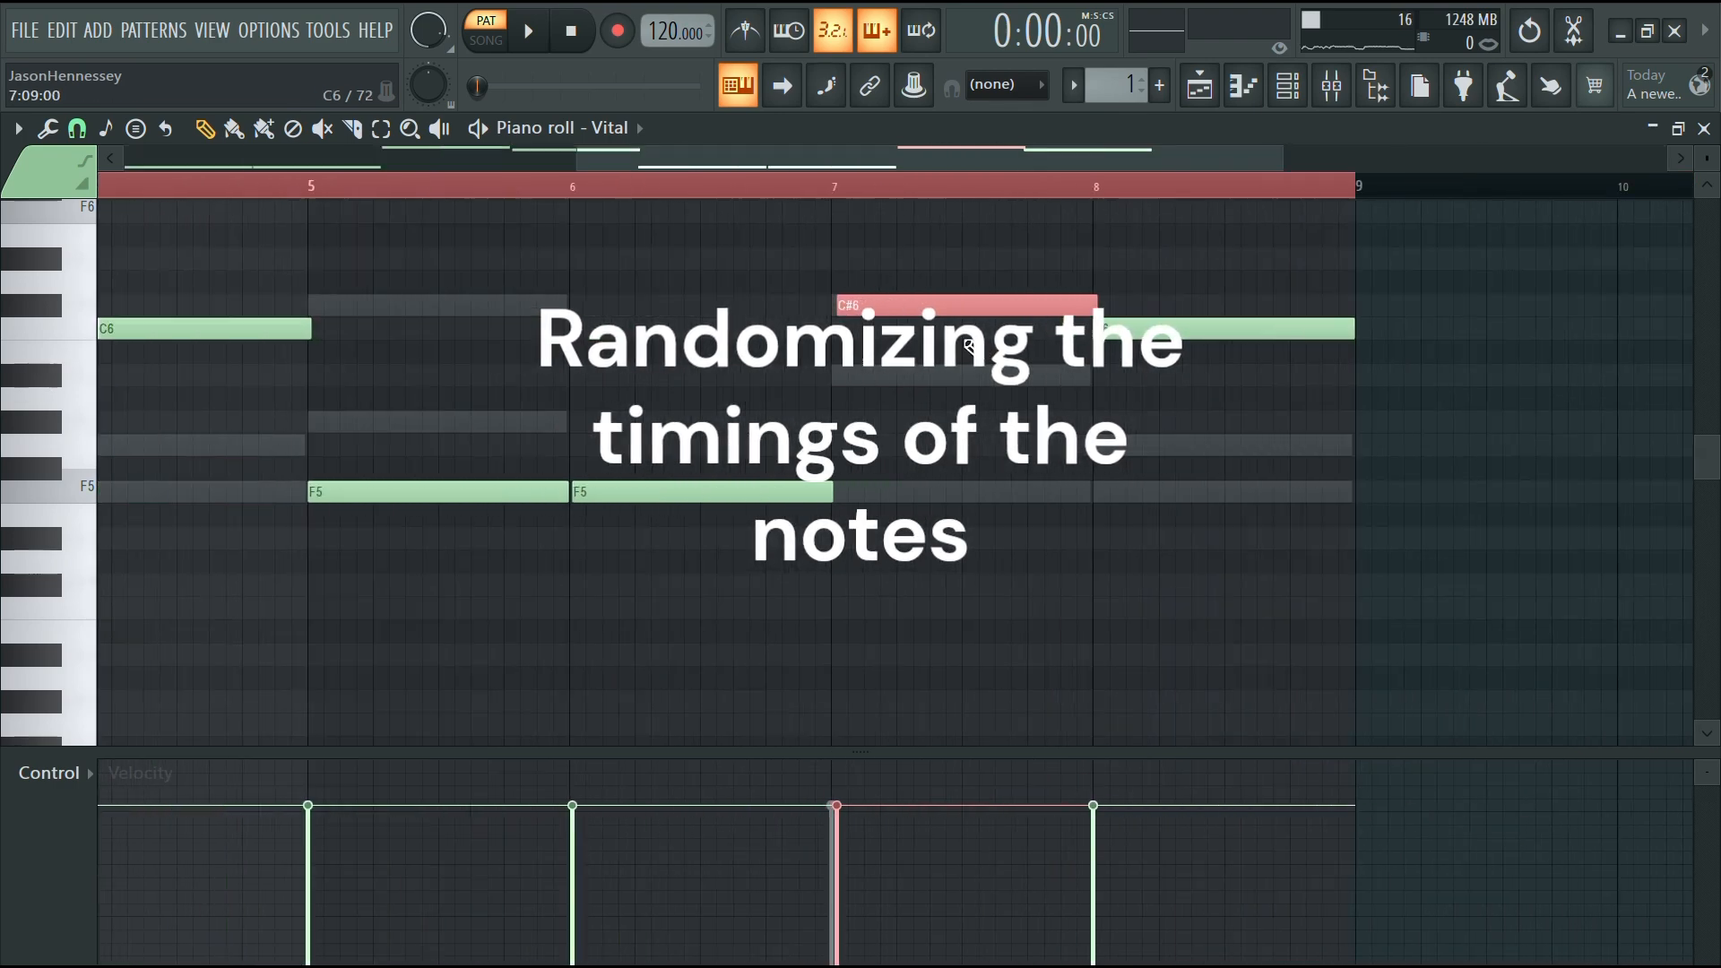
scroll(970, 346, "up", 4)
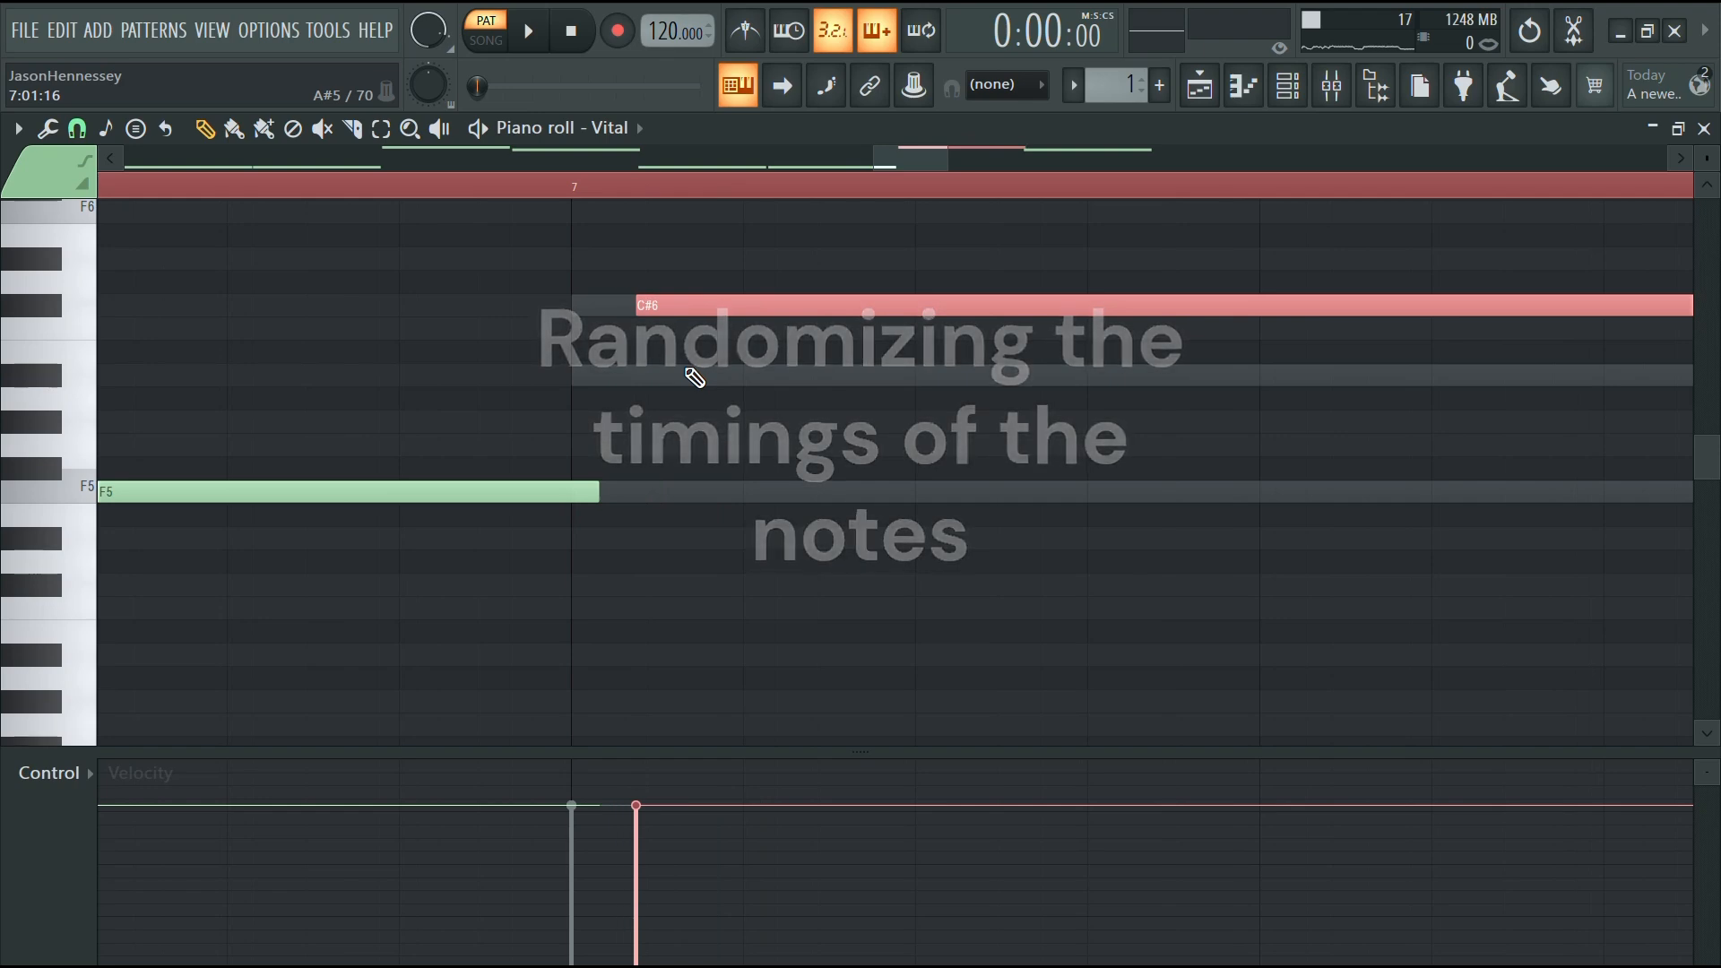
scroll(695, 377, "down", 4)
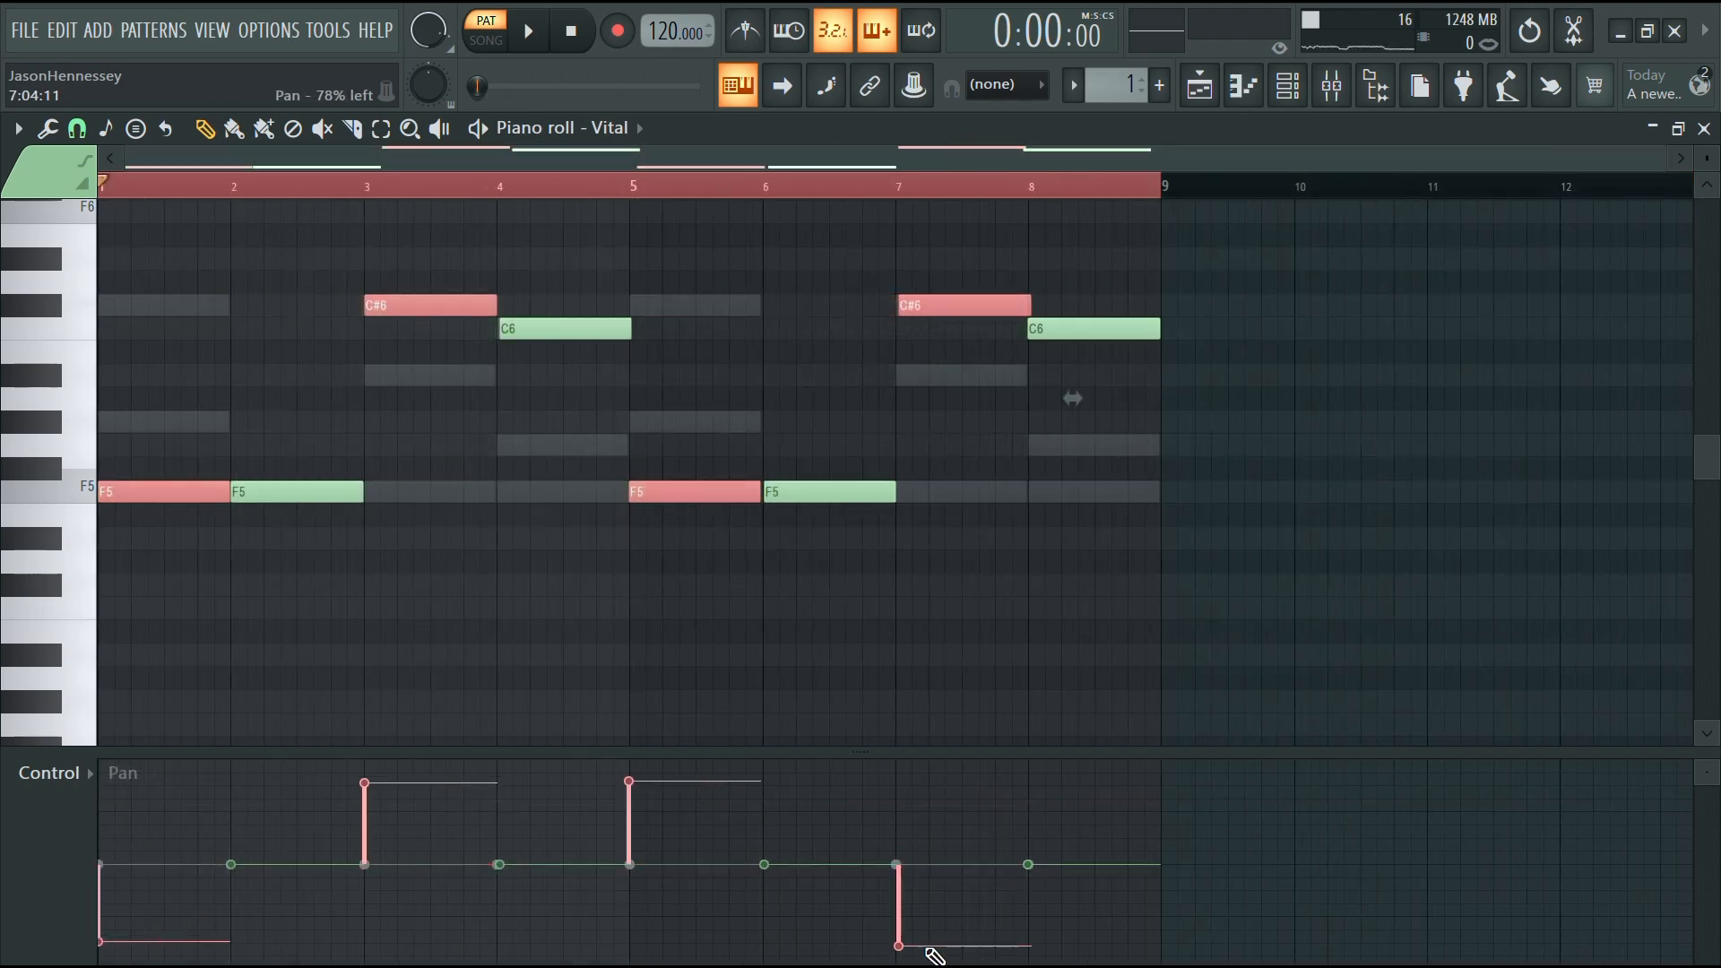
key("space")
right_click(842, 592)
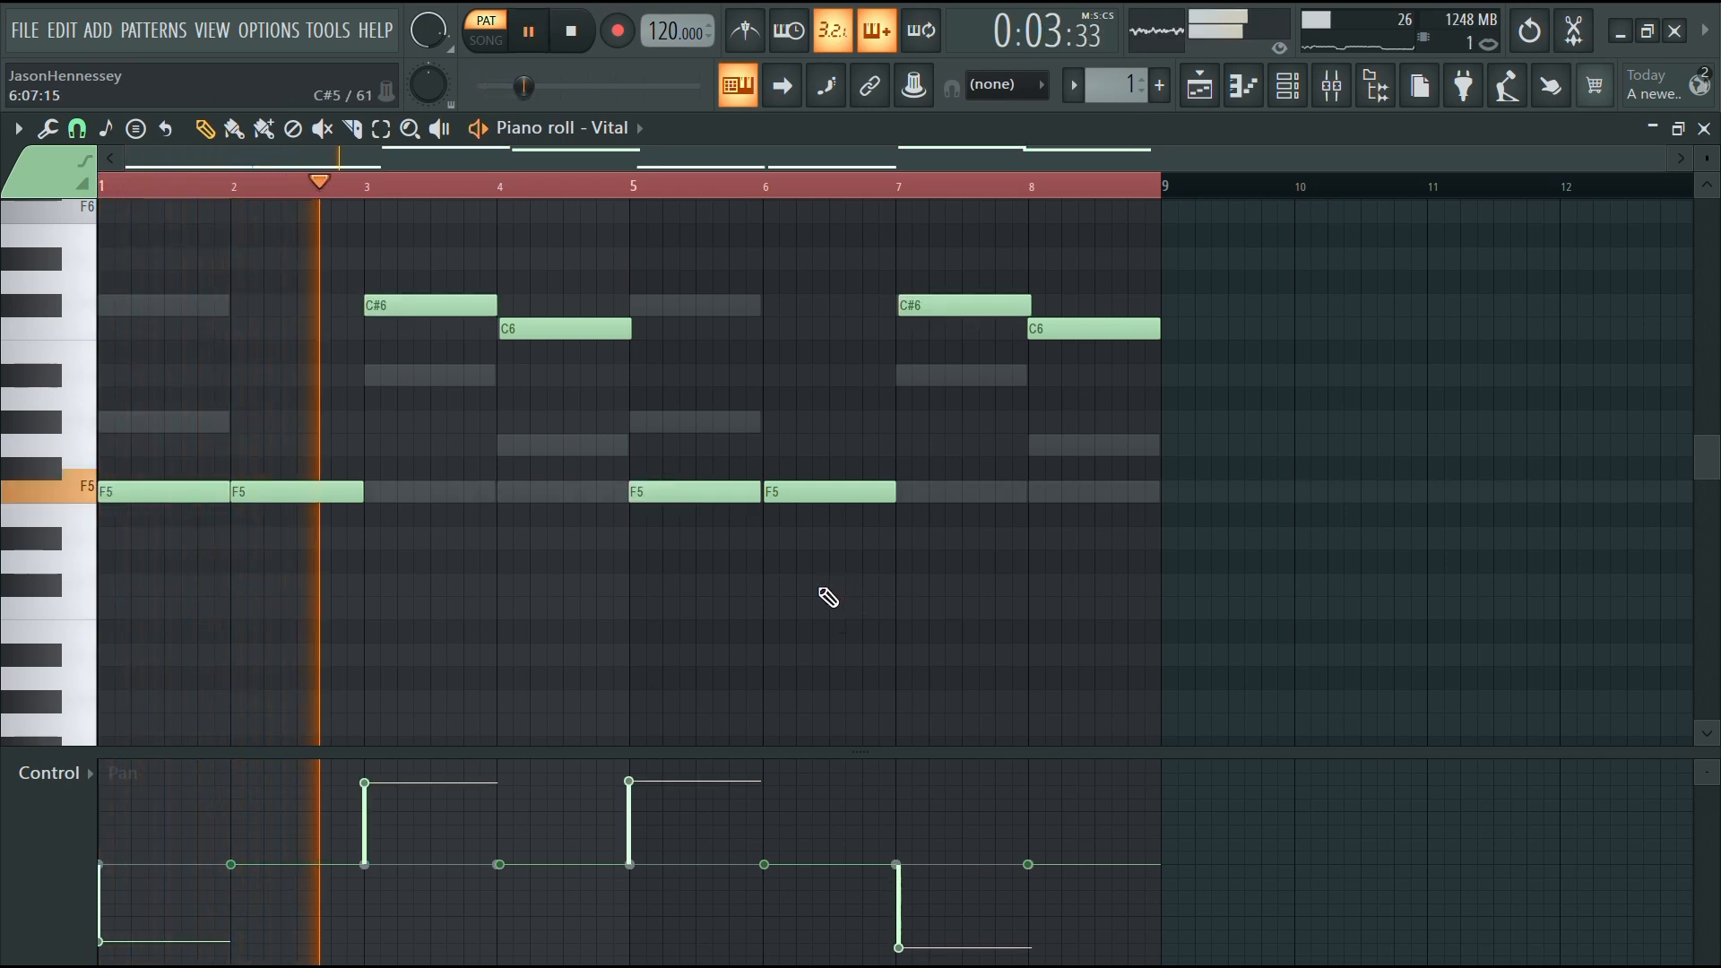
Open the Ace Nylon MK I pattern's piano roll and play the song
left_click(1291, 87)
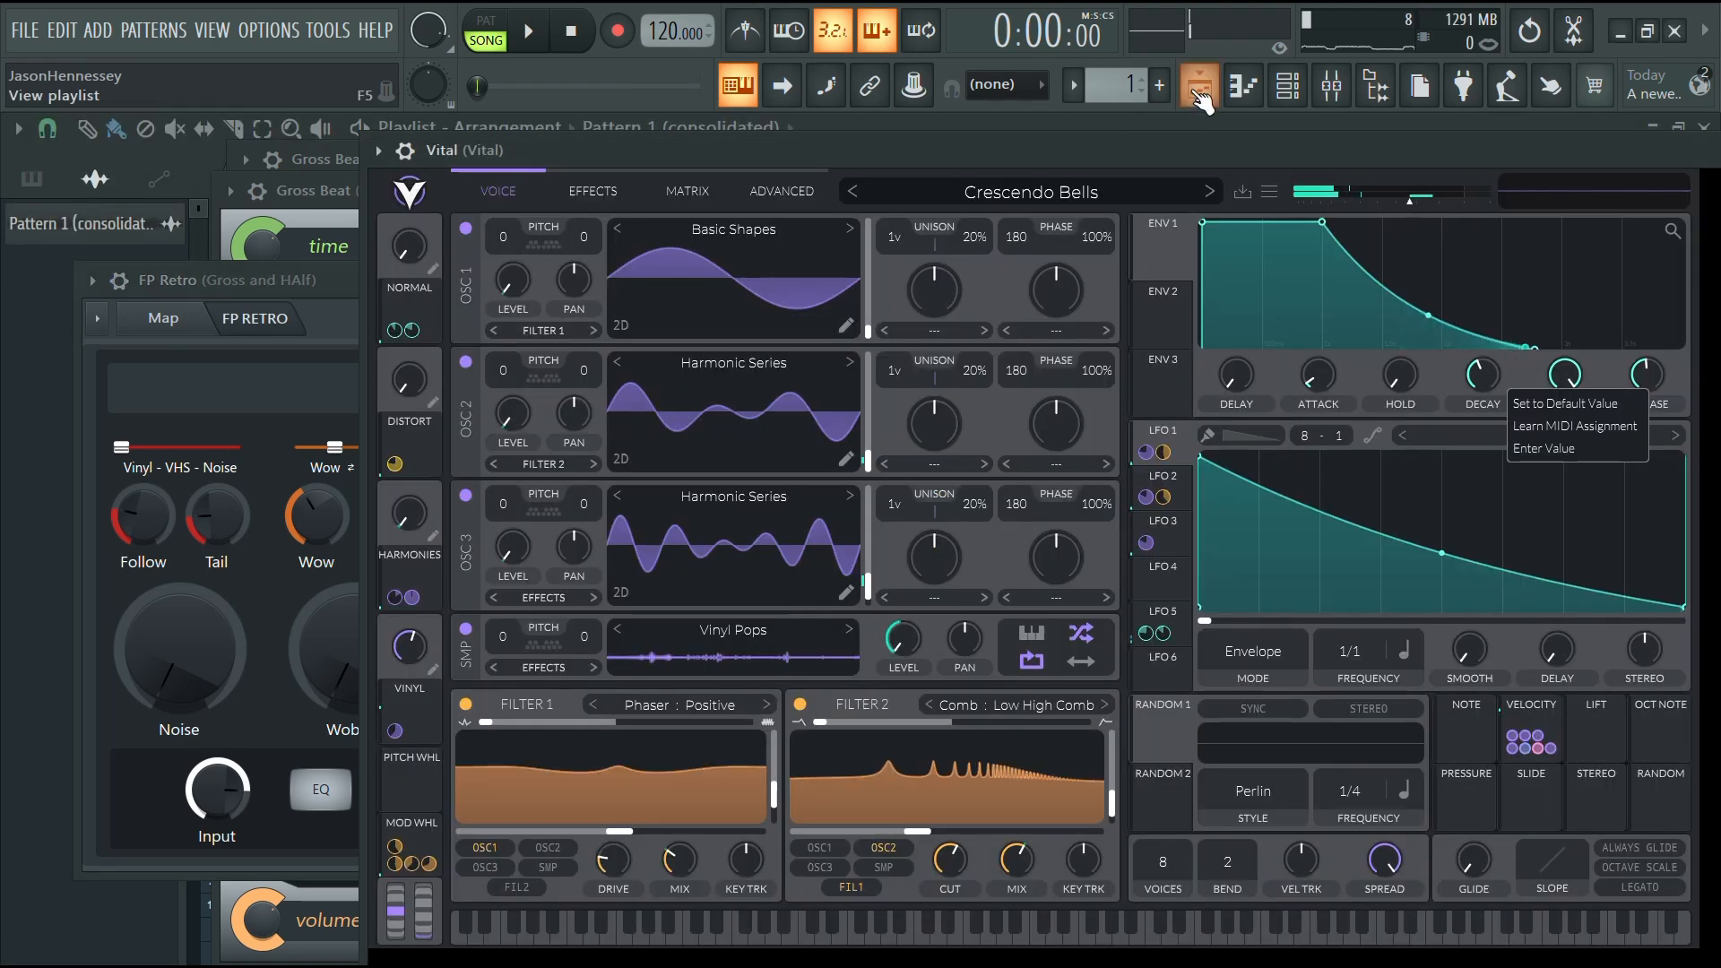
left_click(1198, 92)
left_click(373, 216)
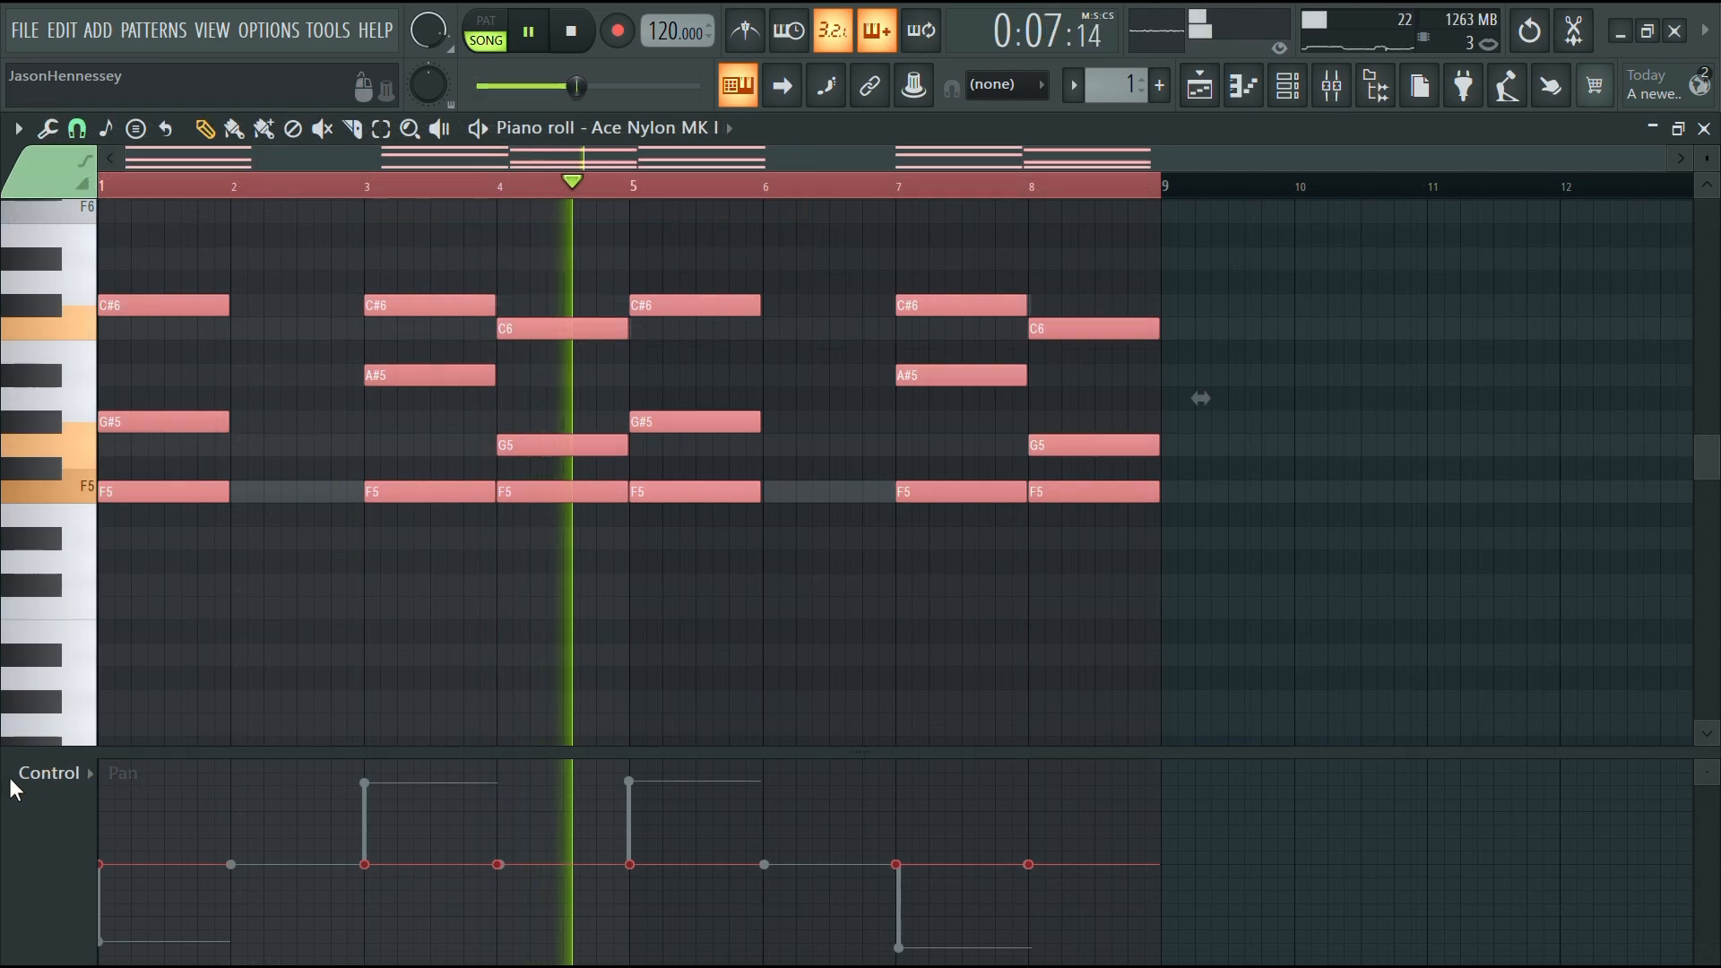
Randomize the velocities of the Ace Nylon chord notes
scroll(67, 786, "up", 3)
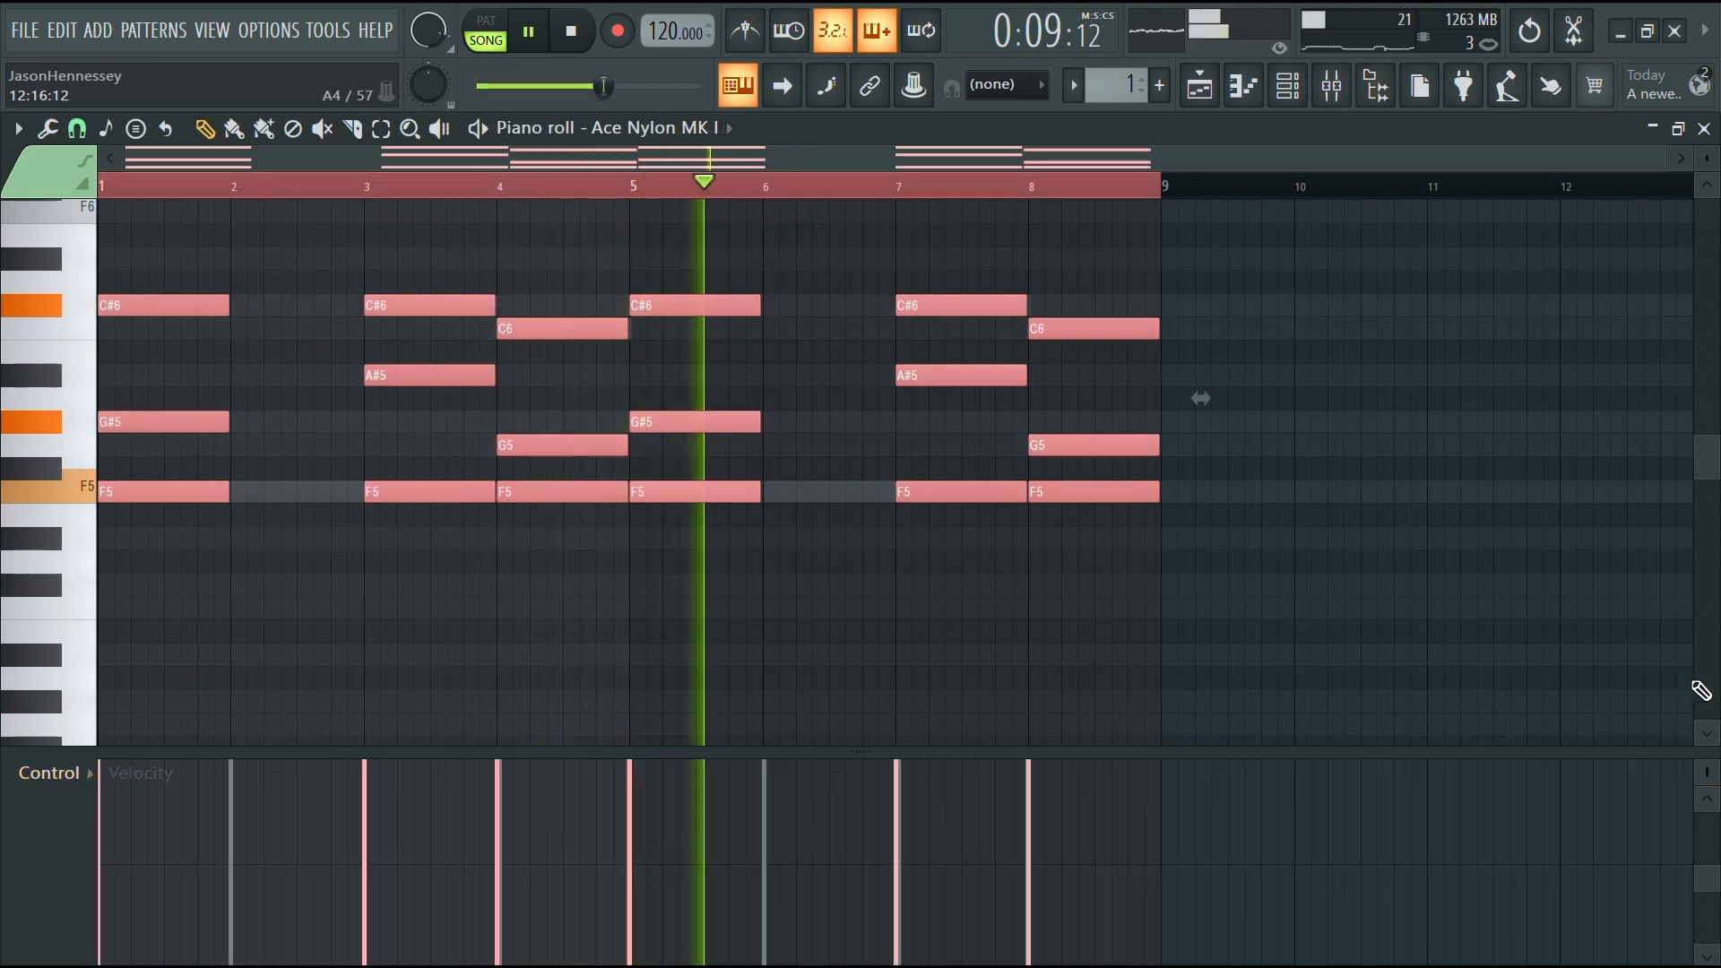
left_click_drag(1707, 774, 1706, 723)
scroll(488, 613, "up", 2)
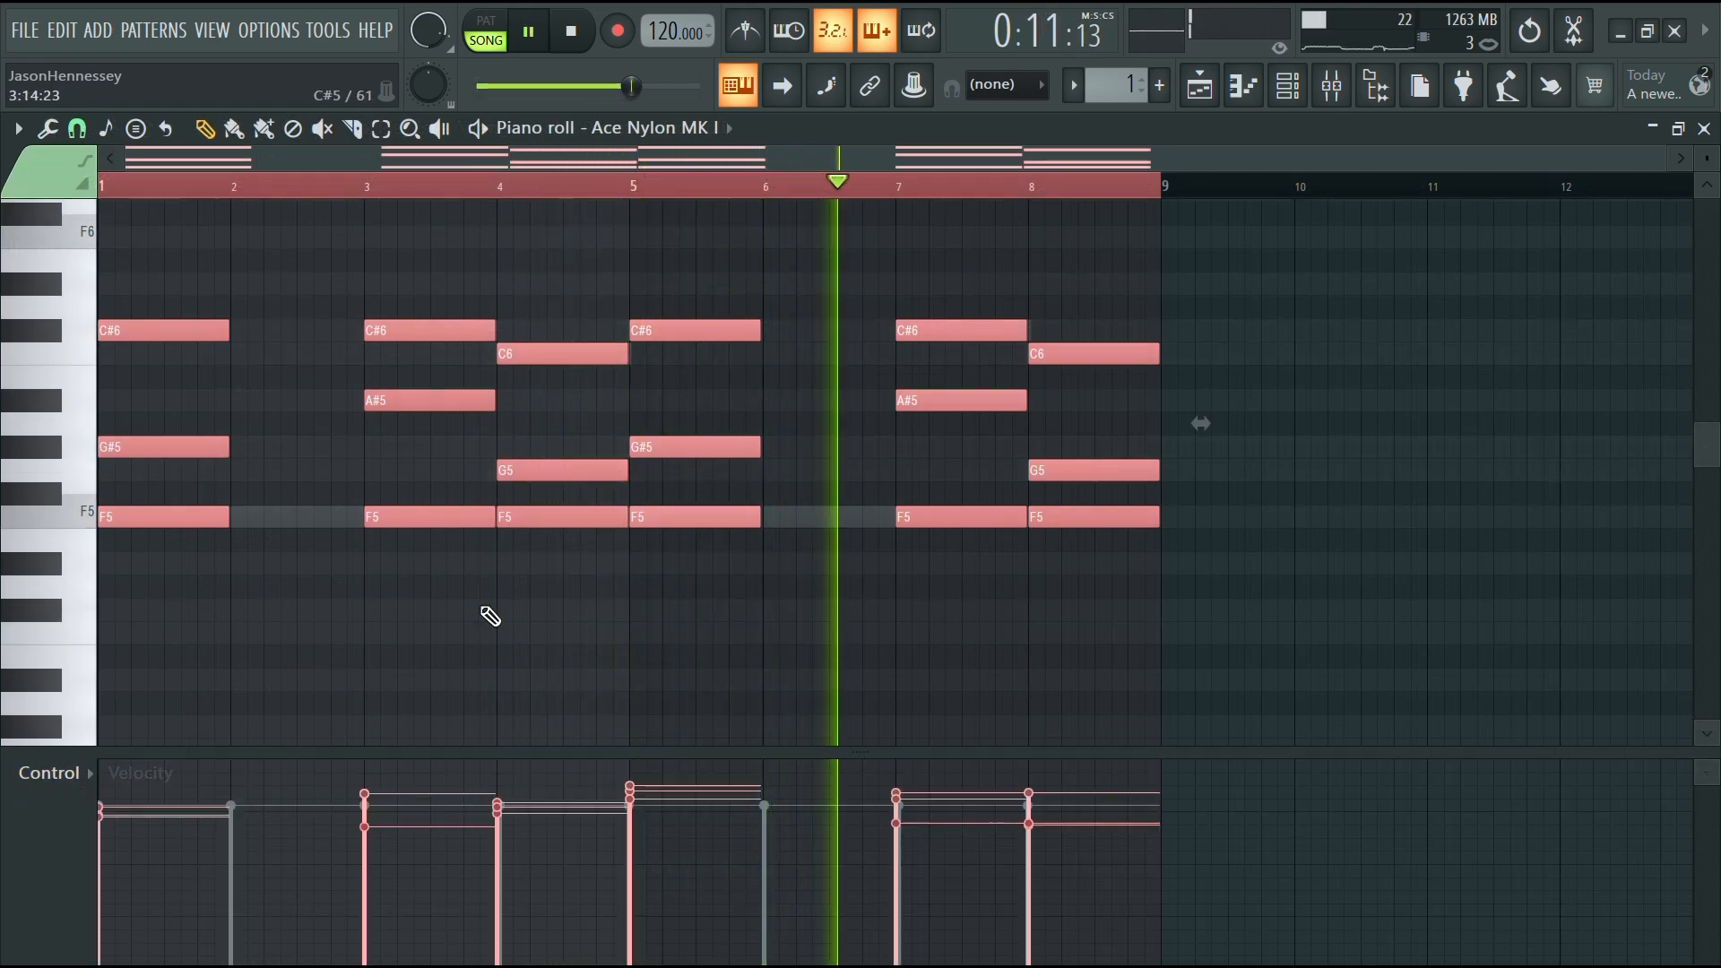
scroll(250, 599, "down", 2)
scroll(230, 529, "up", 1)
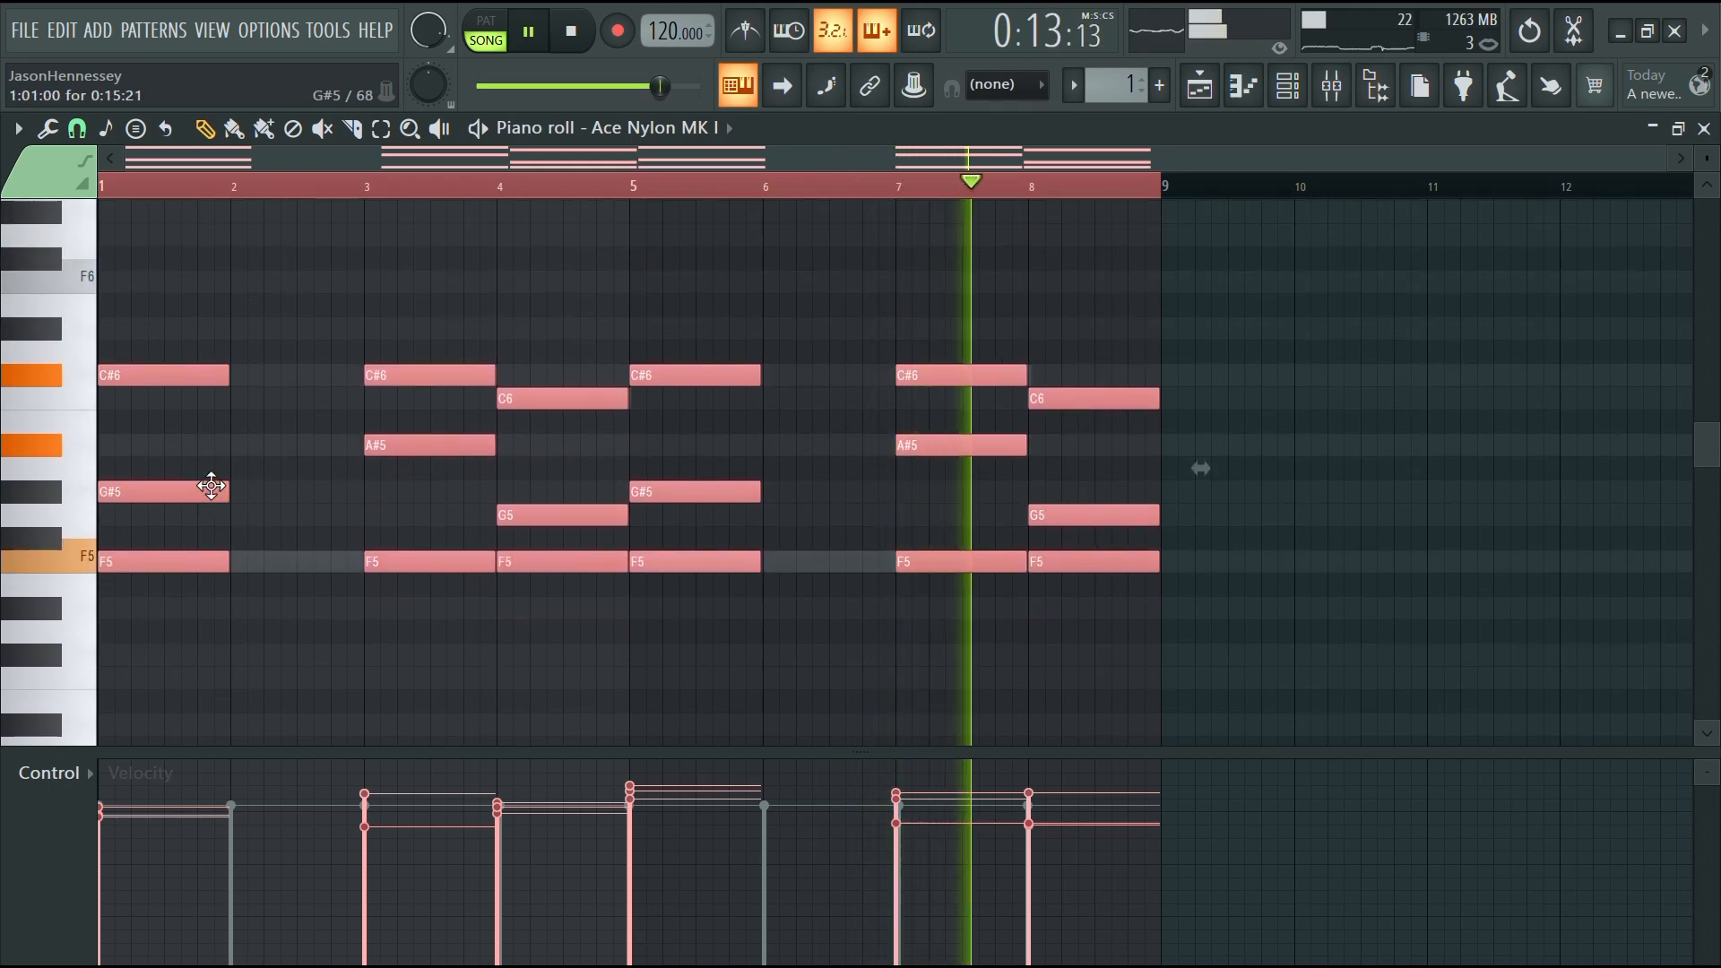
Randomize the start times of the chord notes
left_click(193, 491)
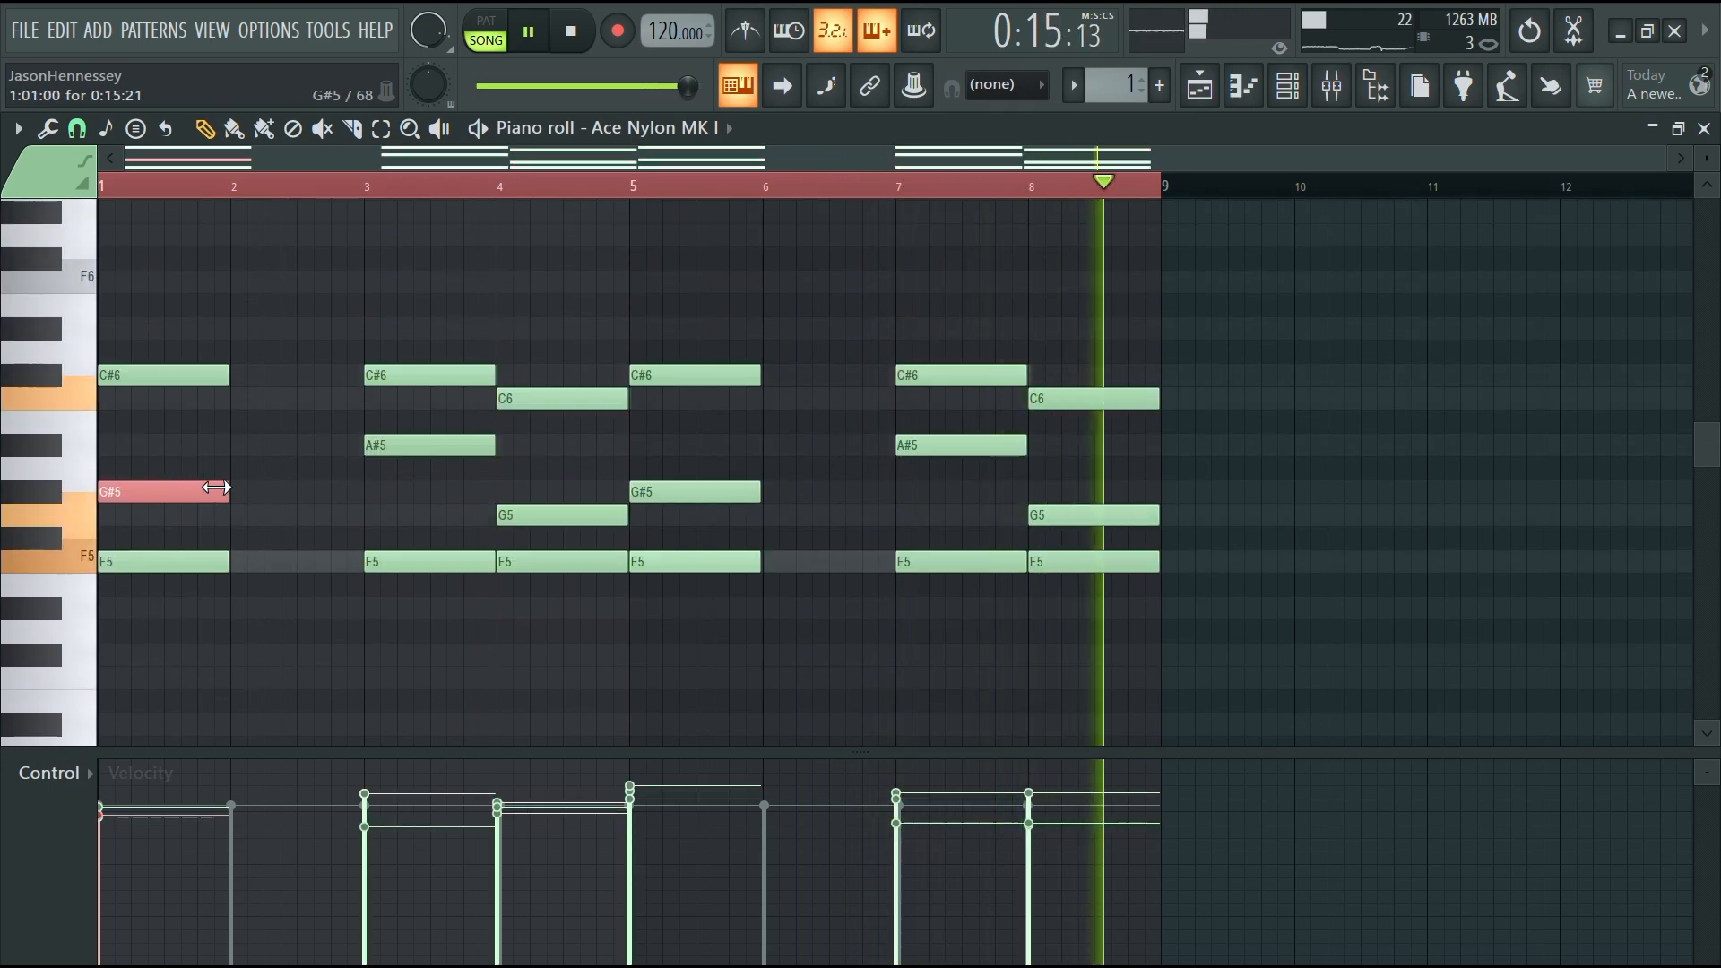
left_click(291, 465)
scroll(507, 530, "down", 2)
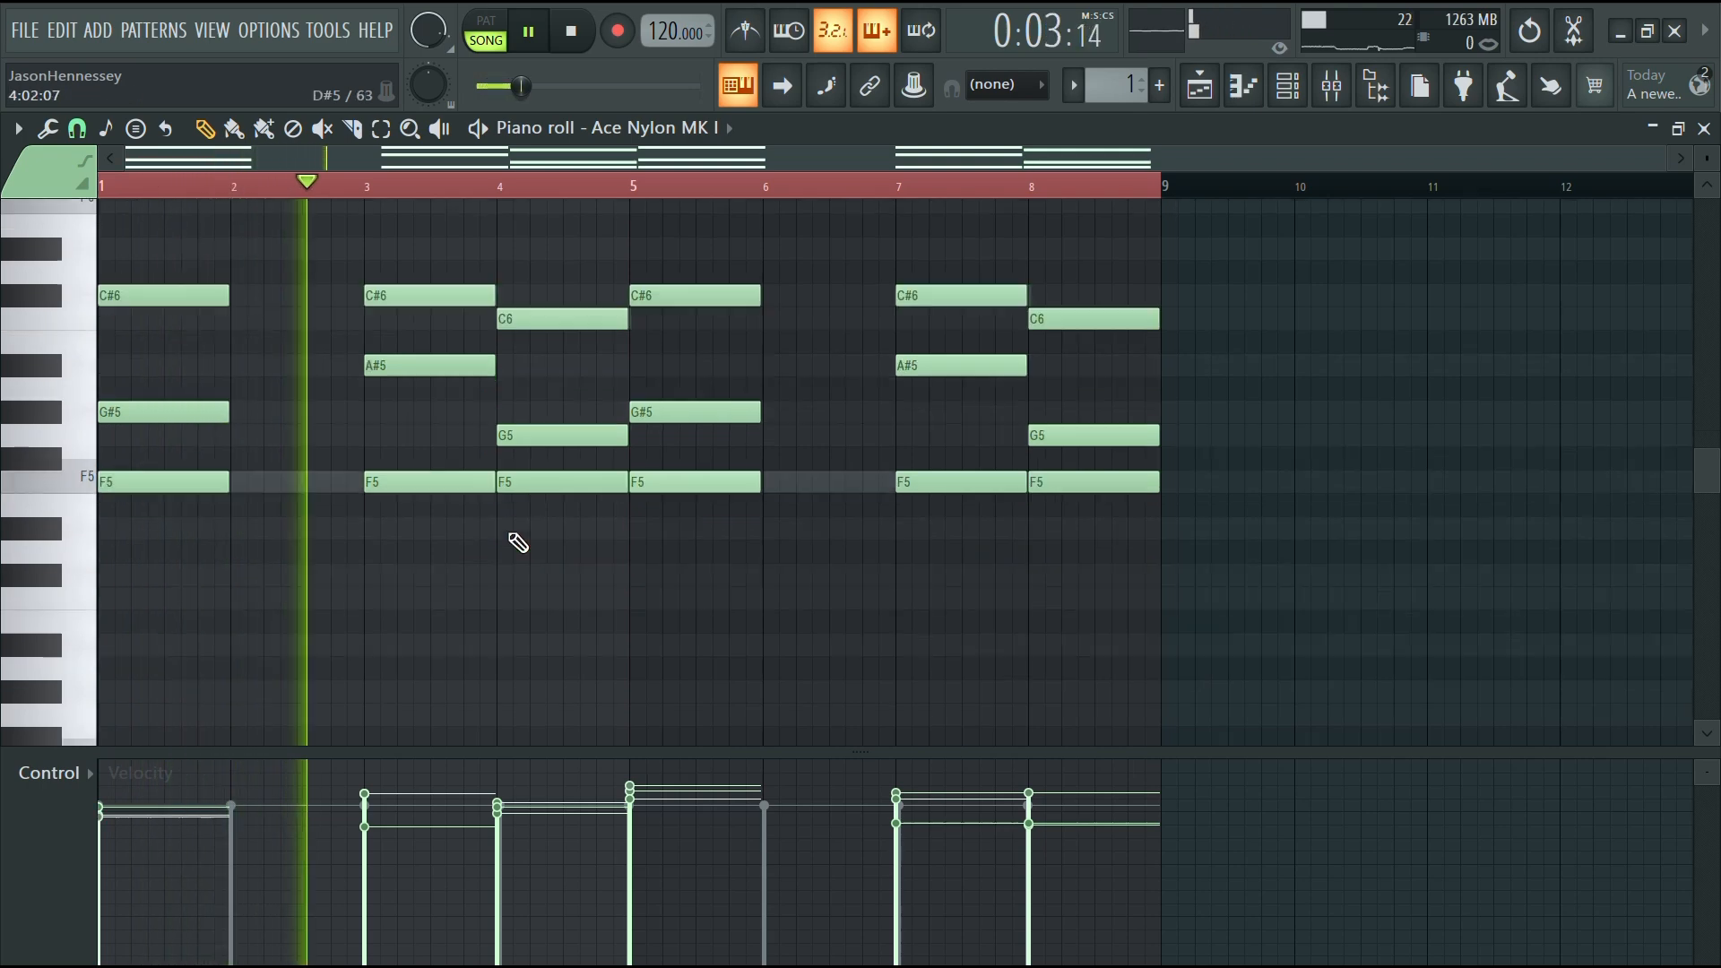
scroll(502, 528, "up", 2)
scroll(26, 530, "up", 7)
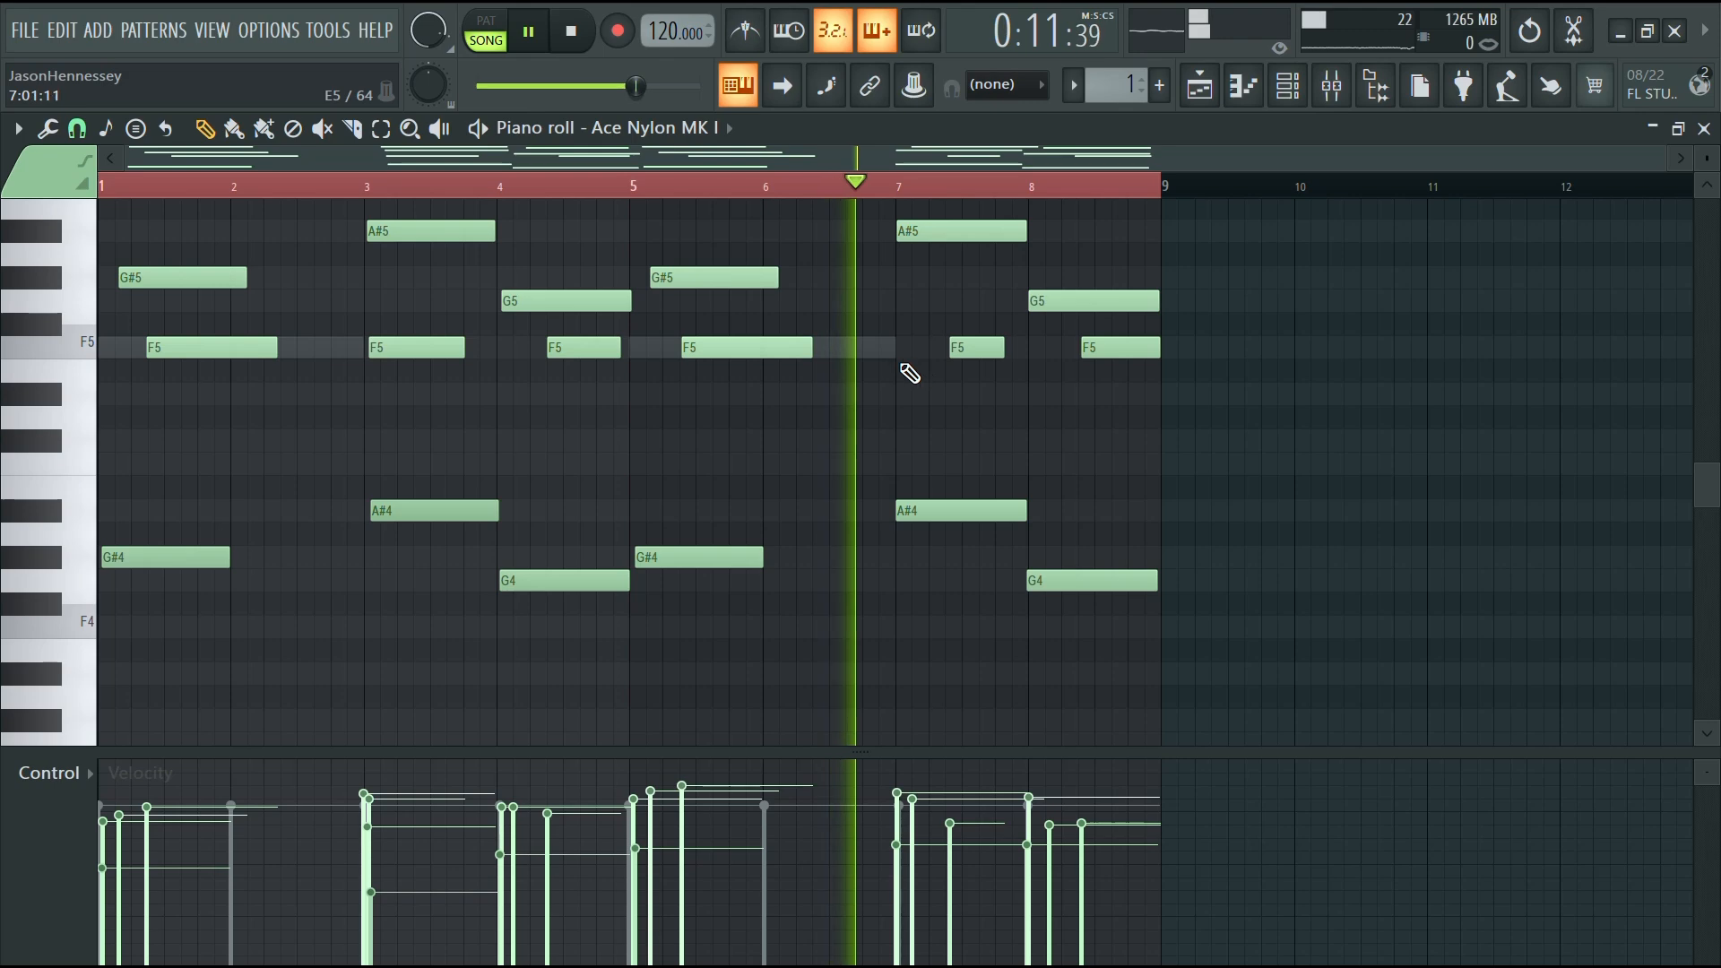
Switch the control lane to Pan and review the chord notes across all eight bars
scroll(918, 502, "up", 6)
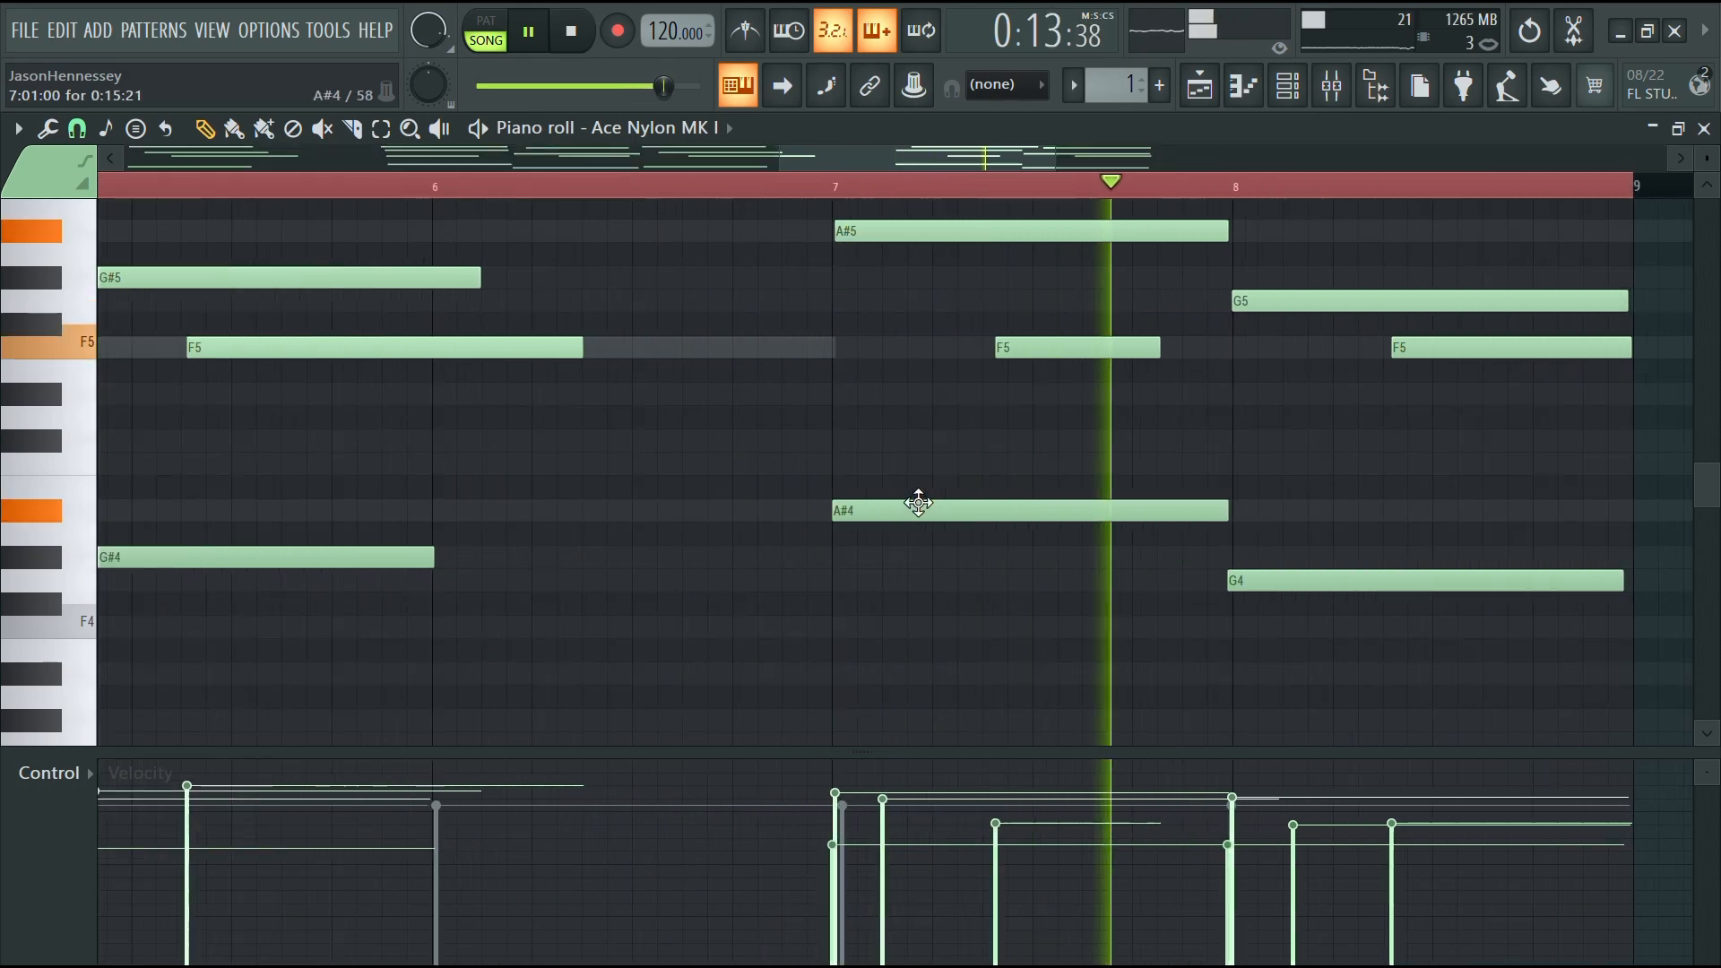
scroll(699, 499, "down", 7)
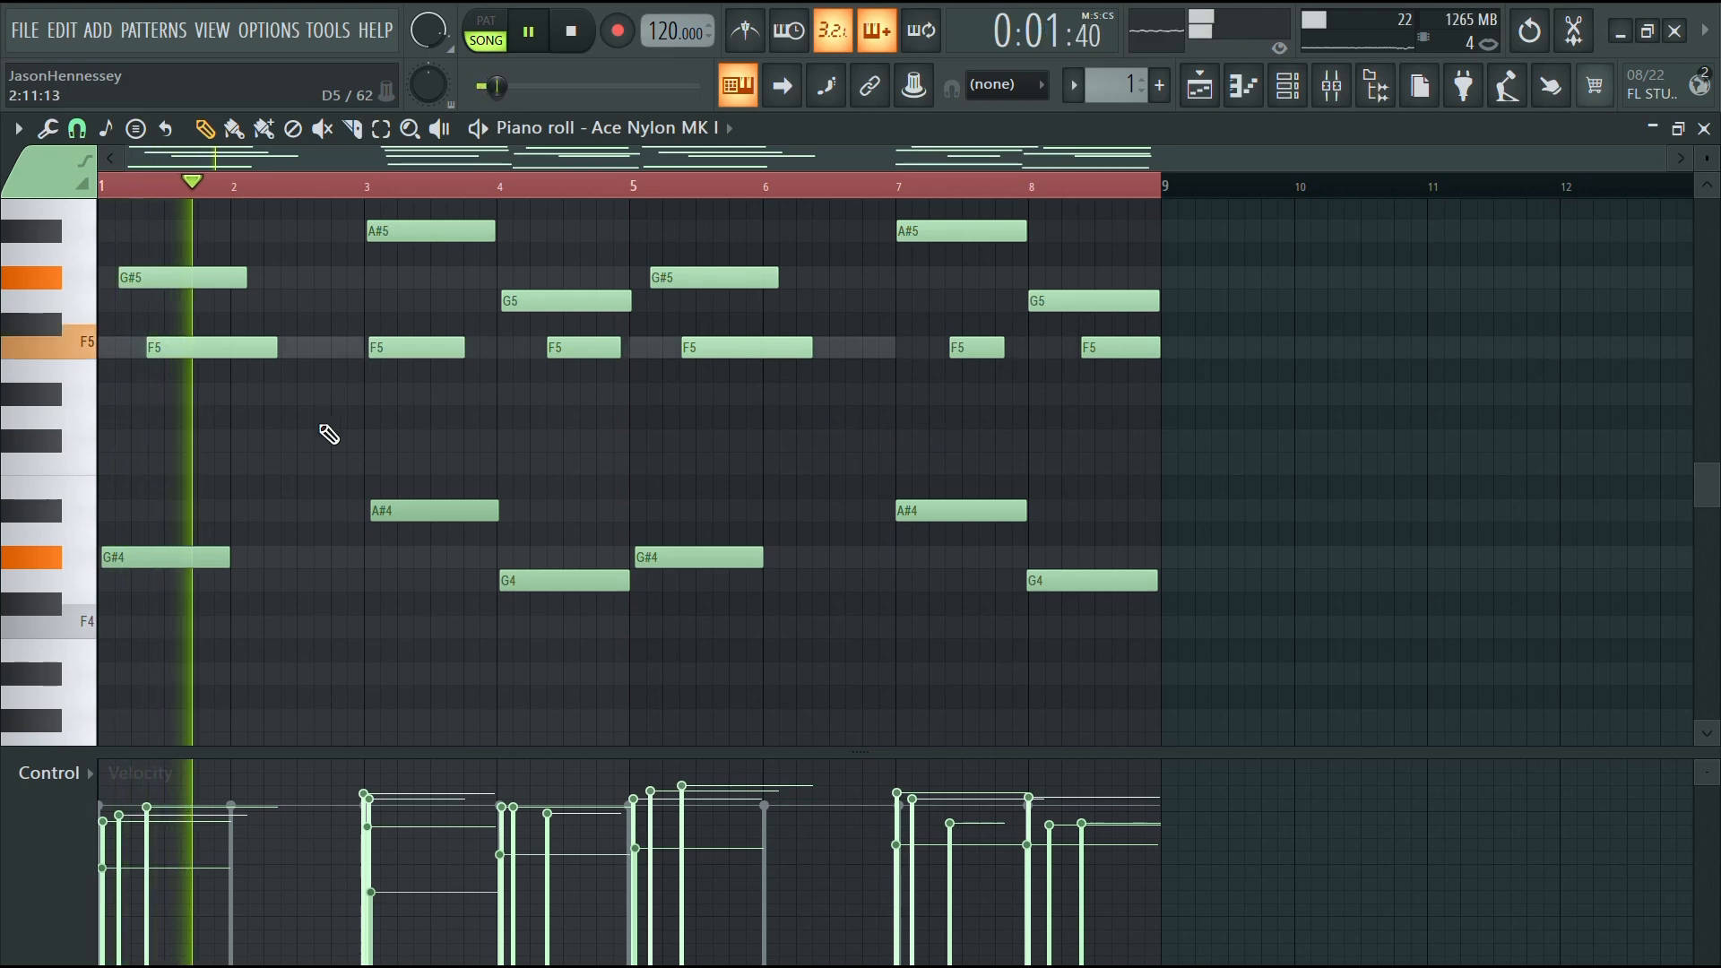
scroll(359, 466, "up", 4)
scroll(396, 488, "down", 4)
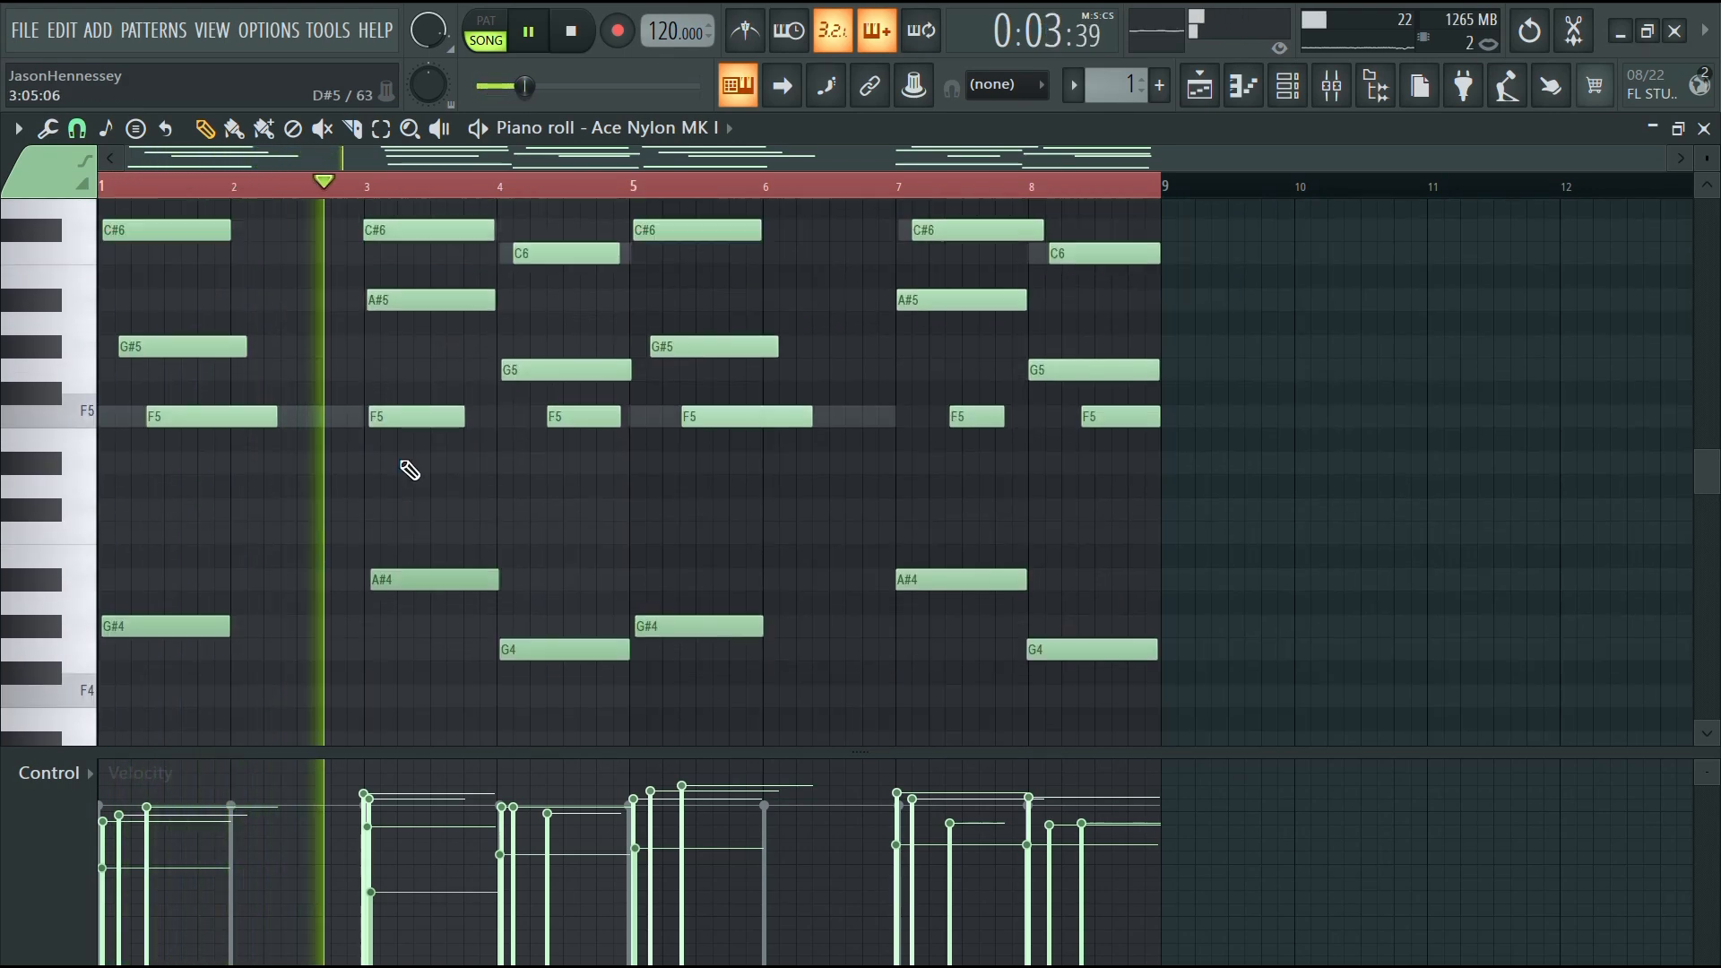
scroll(38, 742, "up", 1)
scroll(43, 774, "up", 1)
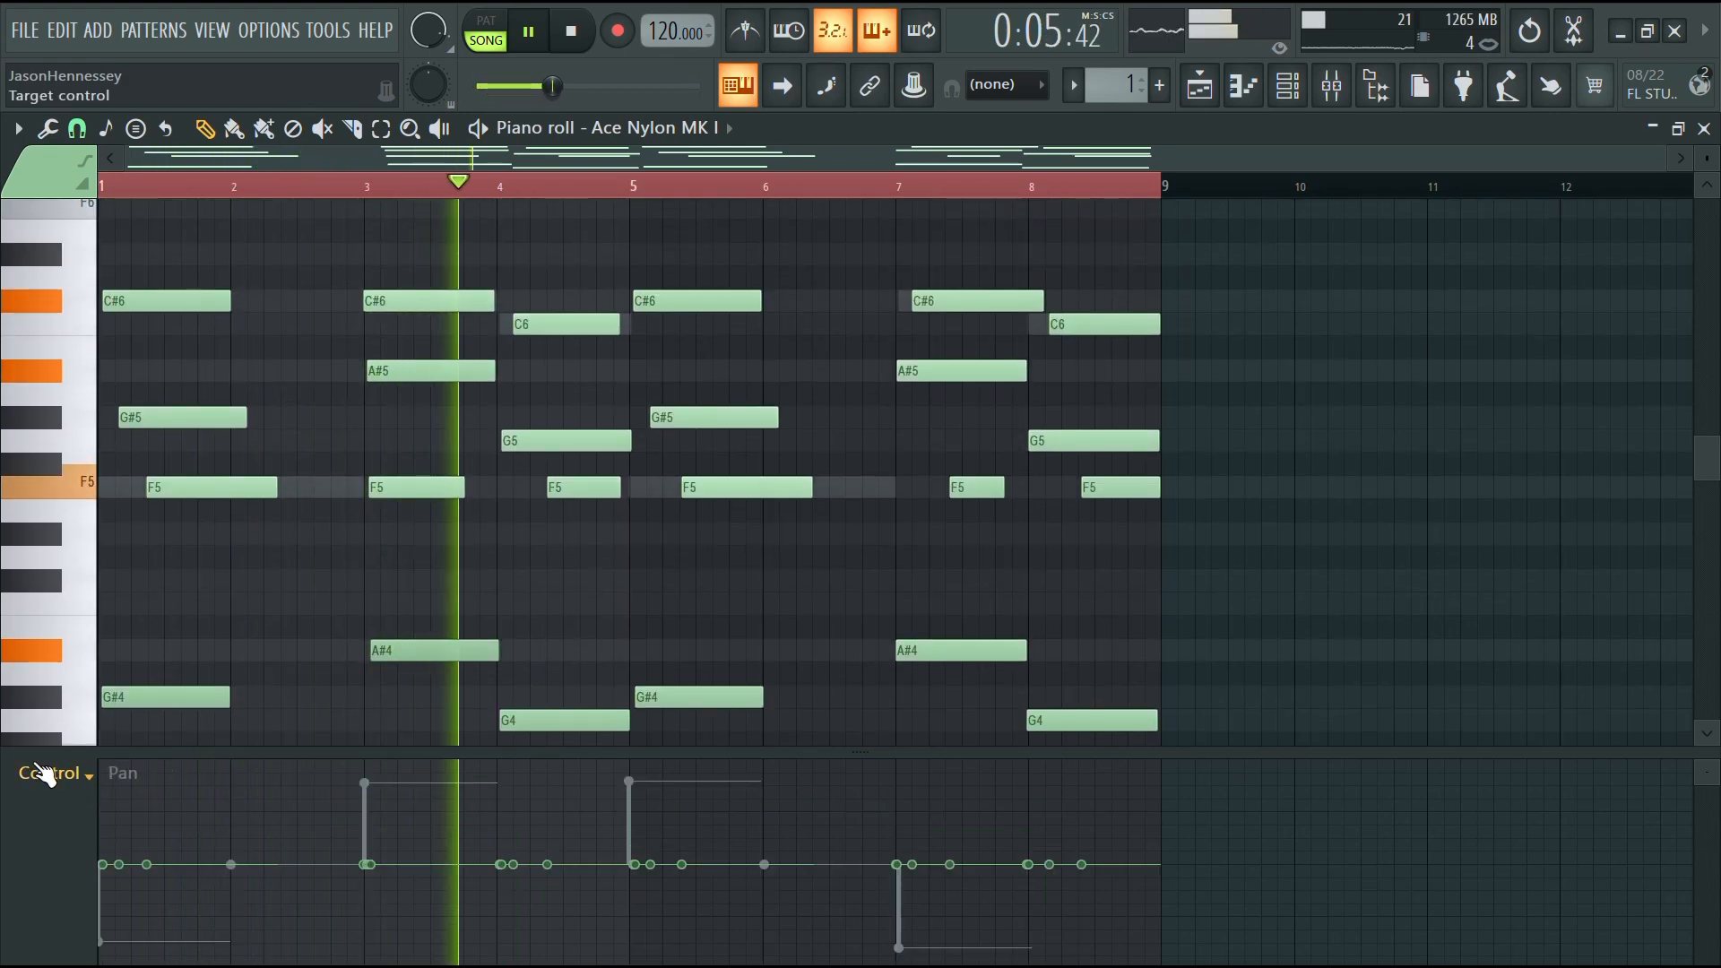
scroll(288, 601, "down", 2)
scroll(281, 595, "down", 3)
Select the lower G#4 and A#4 chord notes and pan them alternately hard right and hard left
left_click_drag(180, 432, 185, 493)
left_click_drag(434, 420, 430, 468)
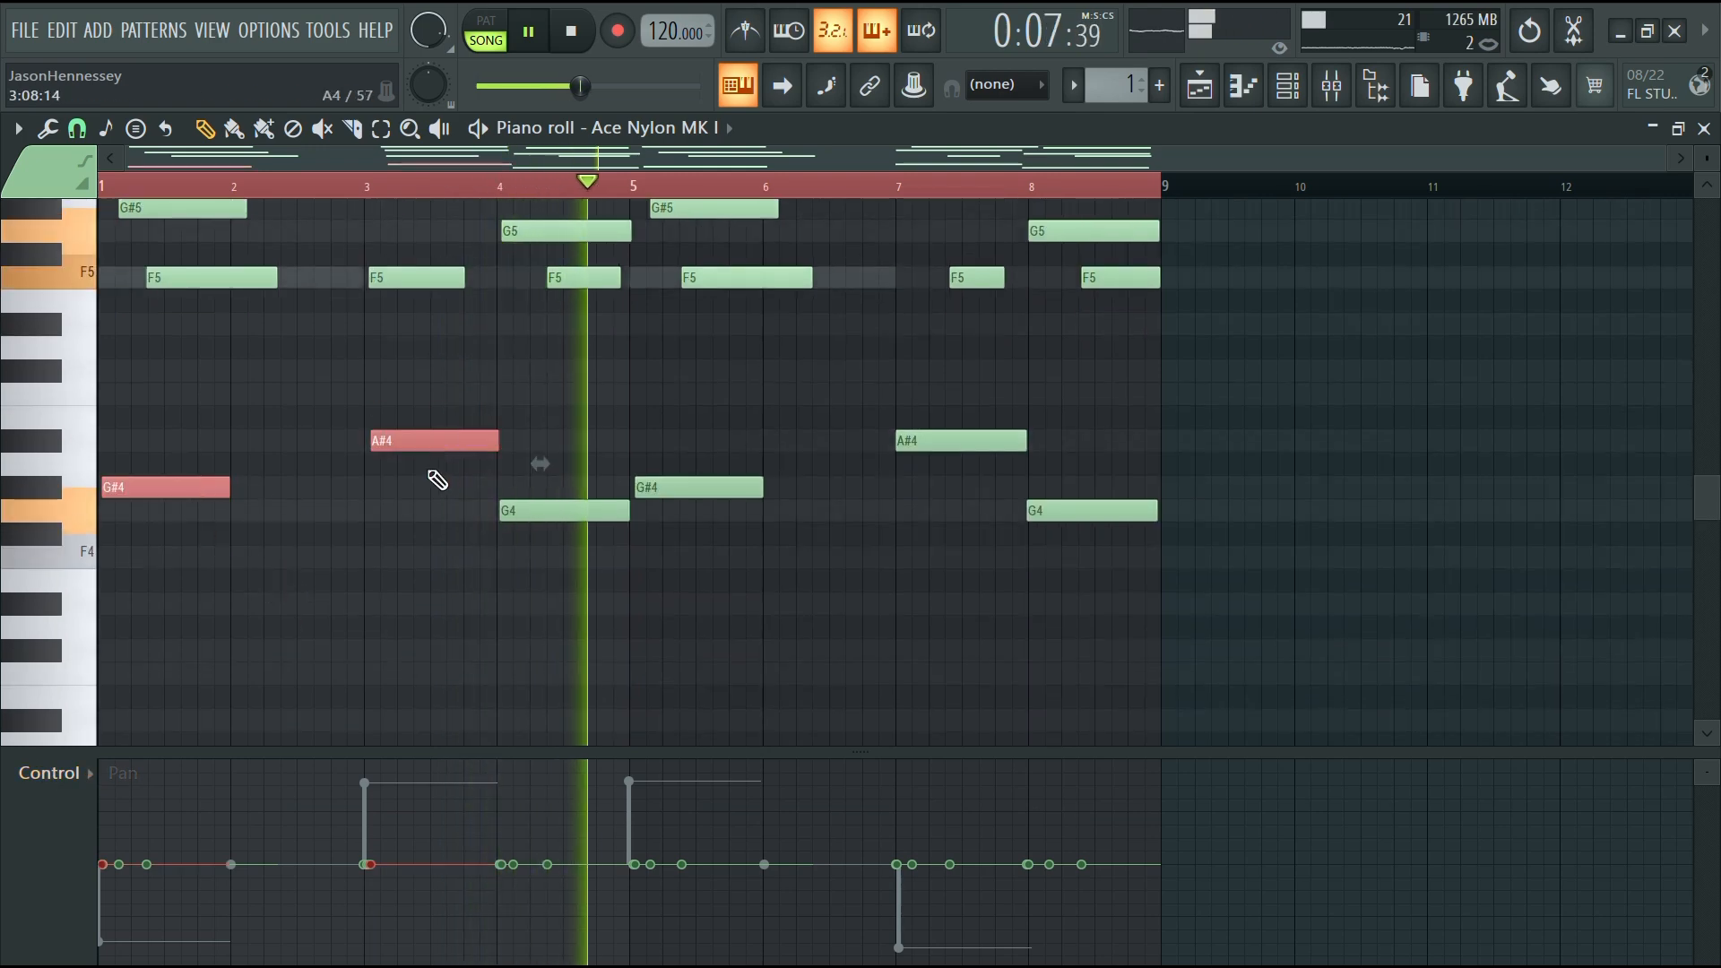
left_click_drag(688, 459, 690, 505)
left_click_drag(966, 423, 960, 468)
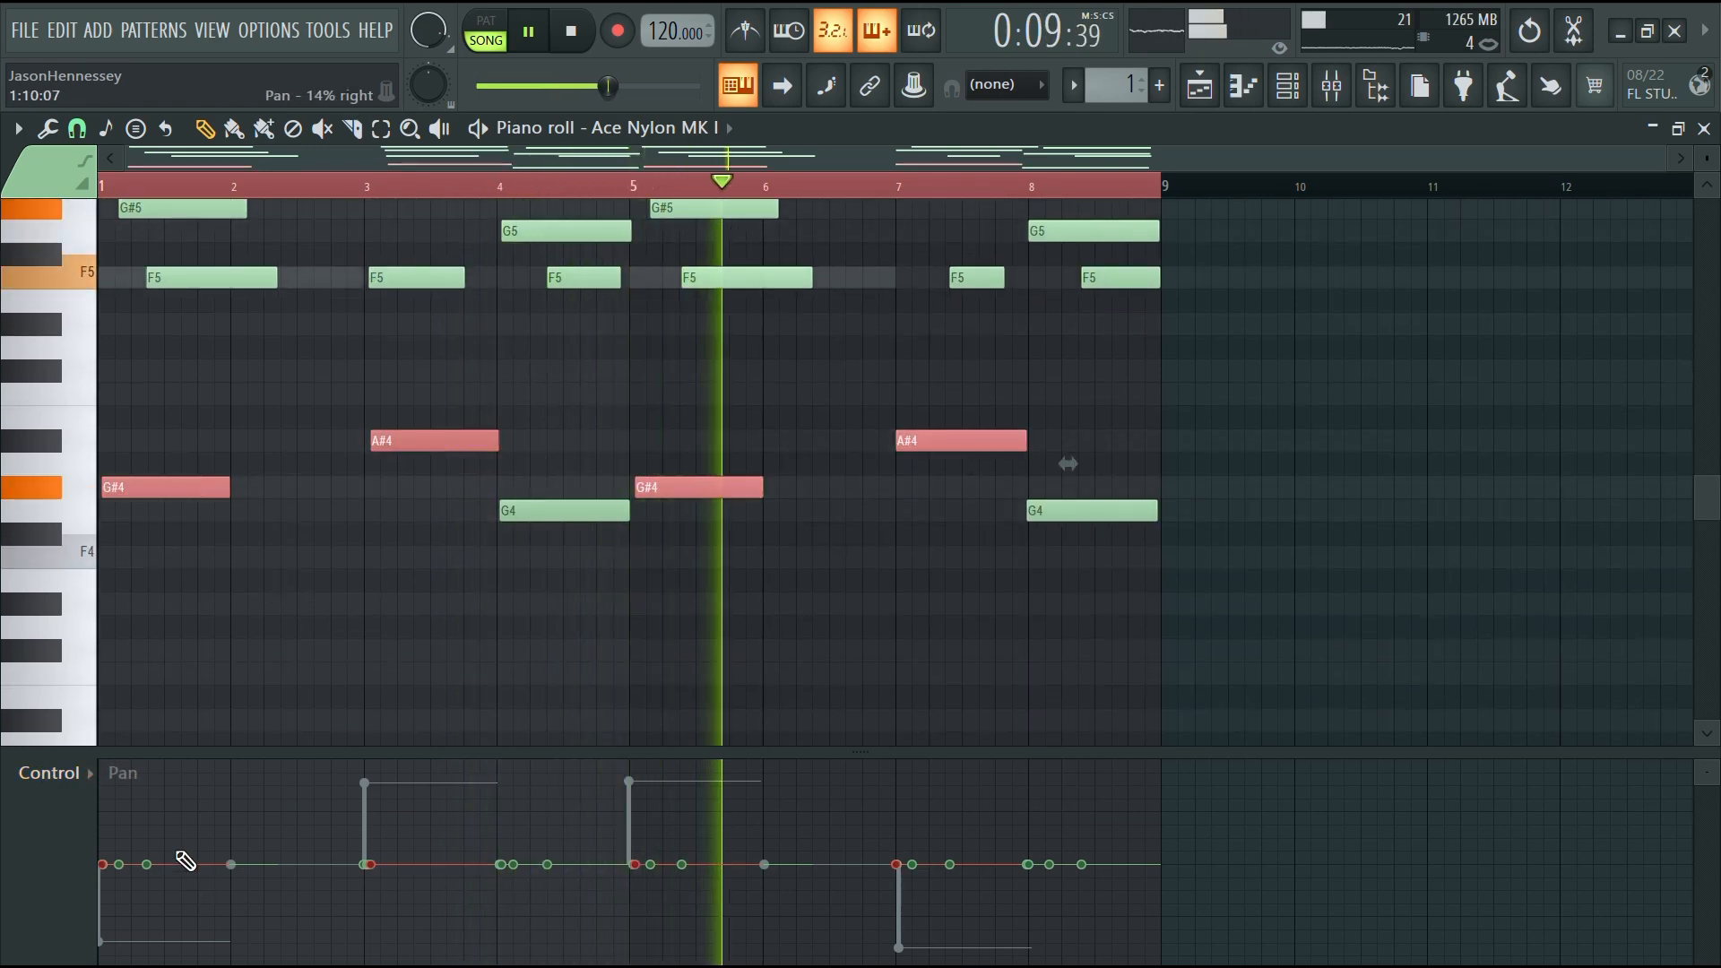
left_click_drag(178, 849, 176, 783)
left_click_drag(367, 861, 399, 933)
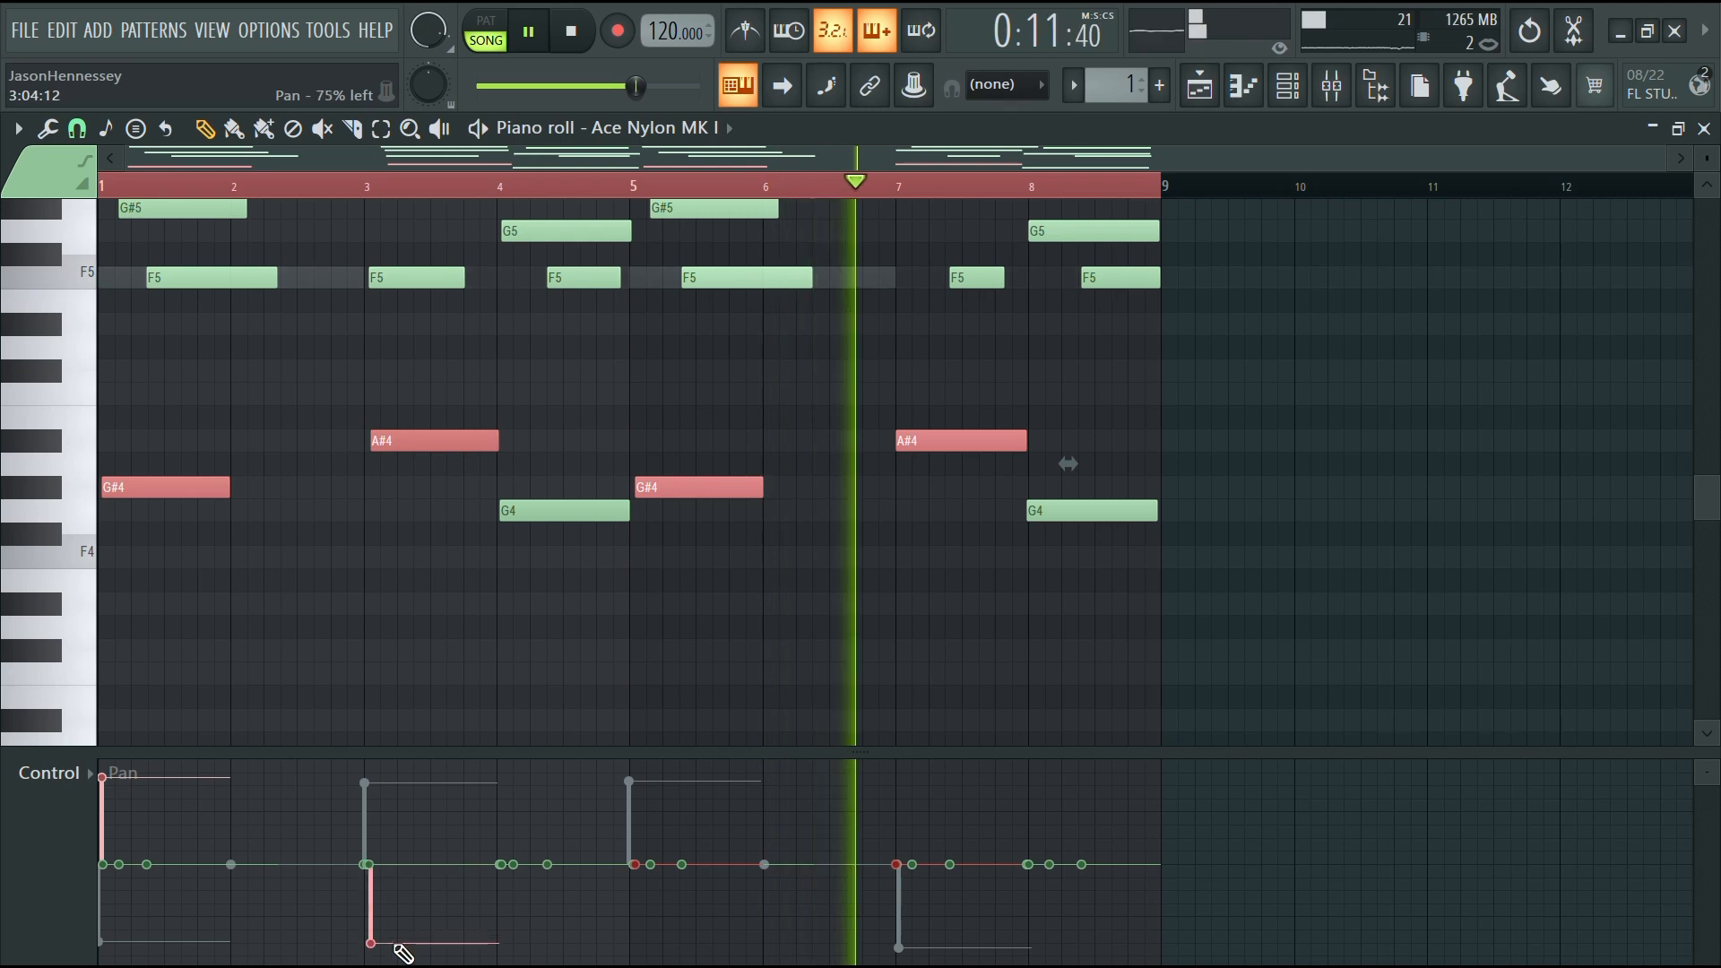
left_click_drag(634, 861, 689, 936)
left_click_drag(947, 791, 947, 784)
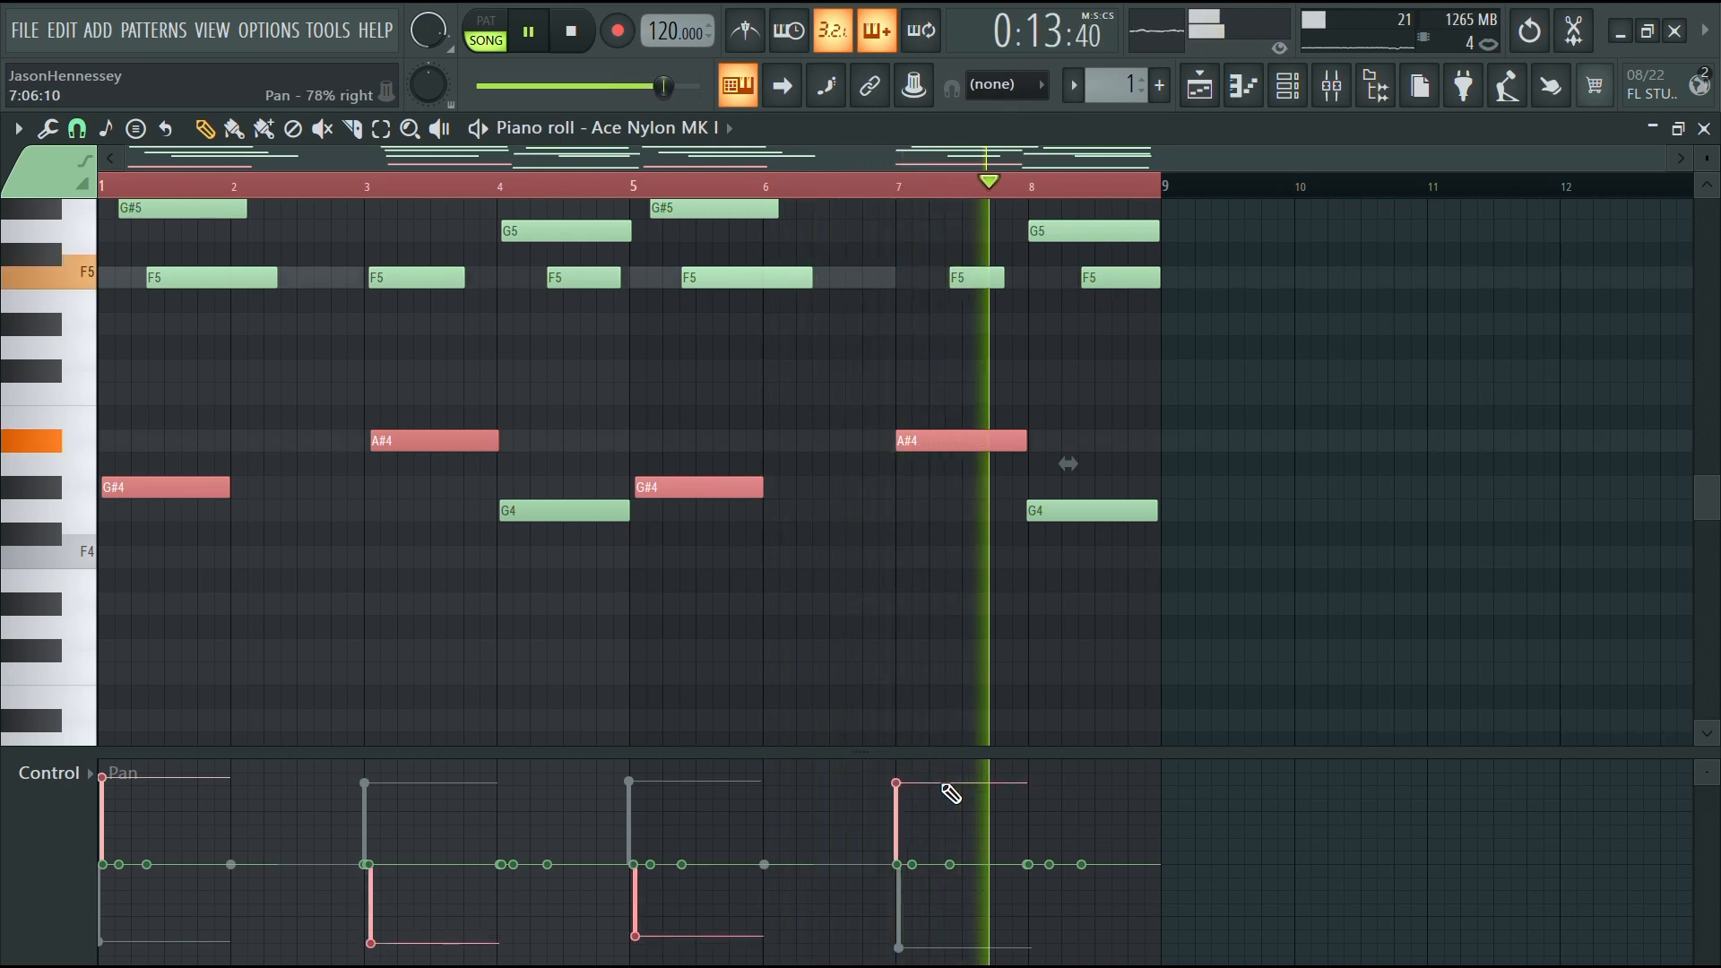
Open the Gross and HAlf track's Parametric EQ 2 and pull the peaking band near 2 kHz into a narrow cut
scroll(645, 636, "up", 6)
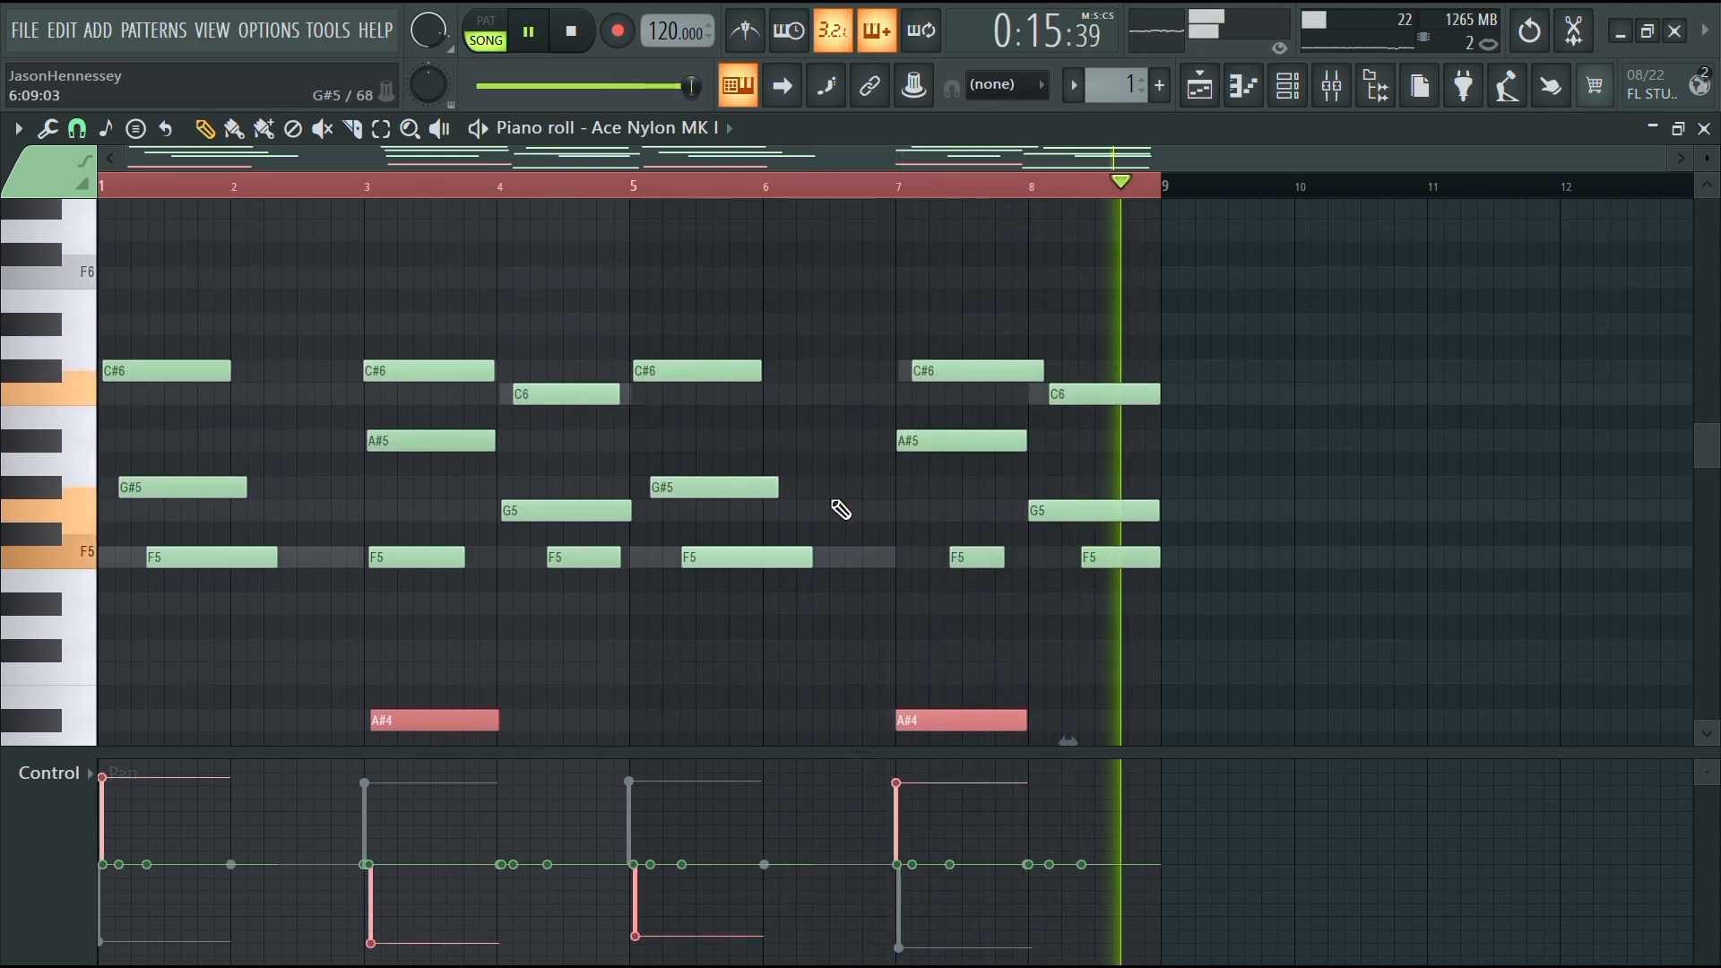
scroll(776, 511, "down", 2)
scroll(776, 511, "down", 5)
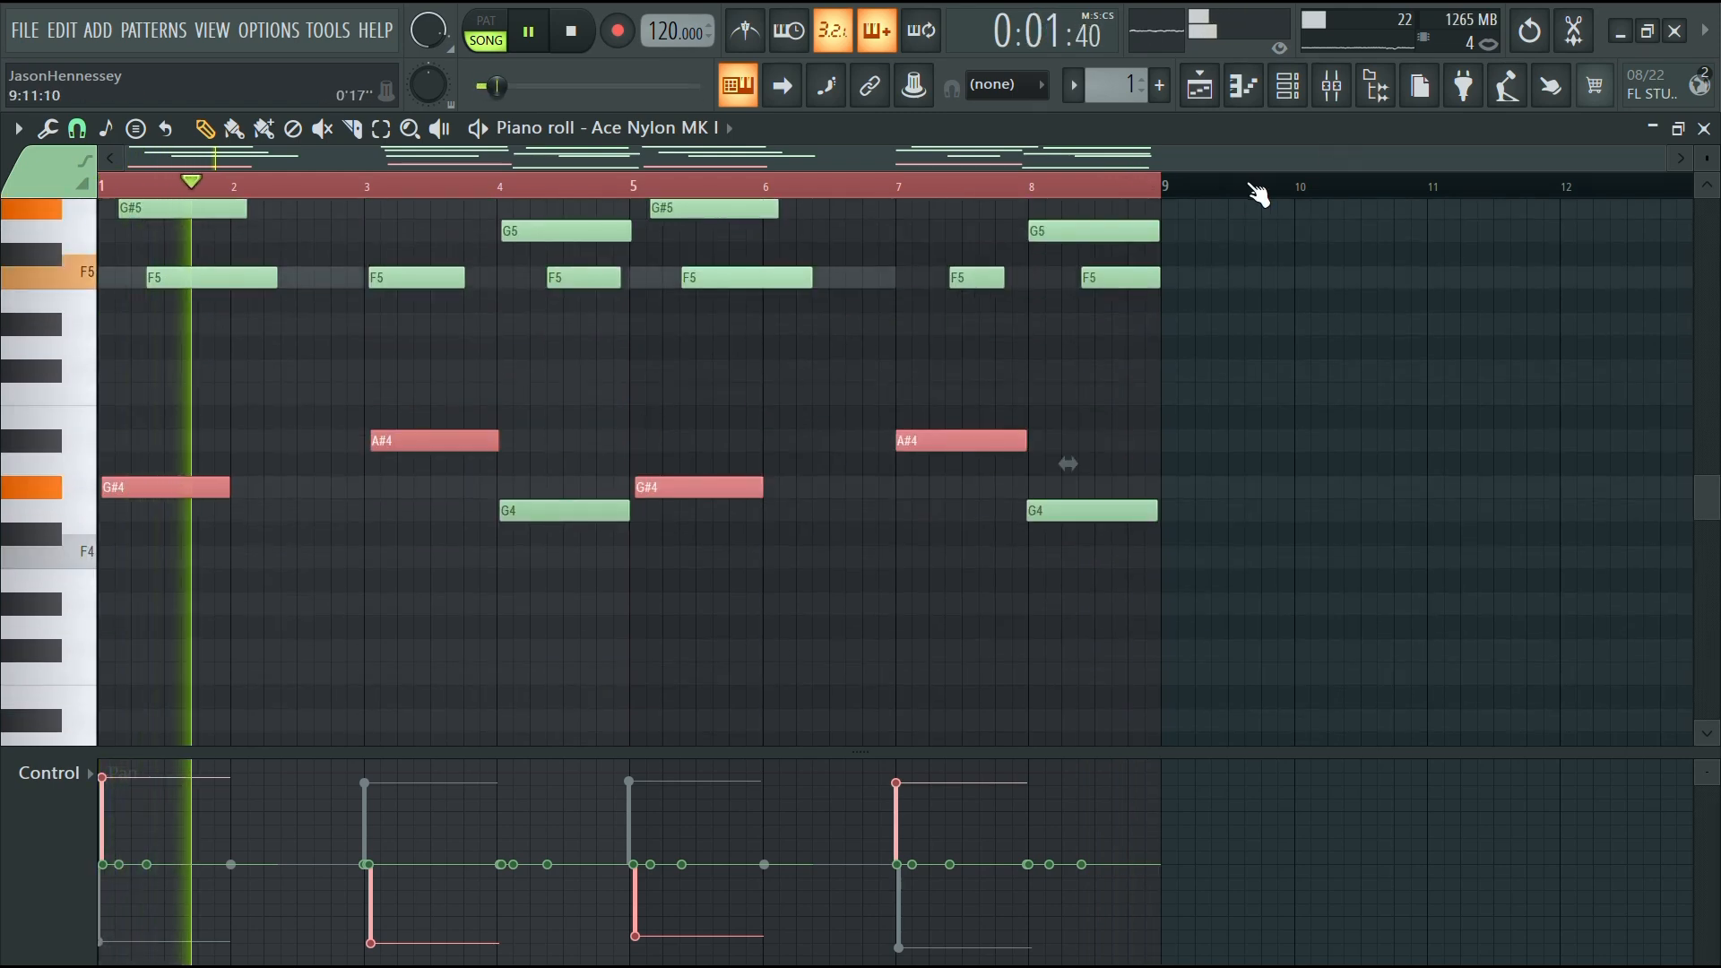
key("F6")
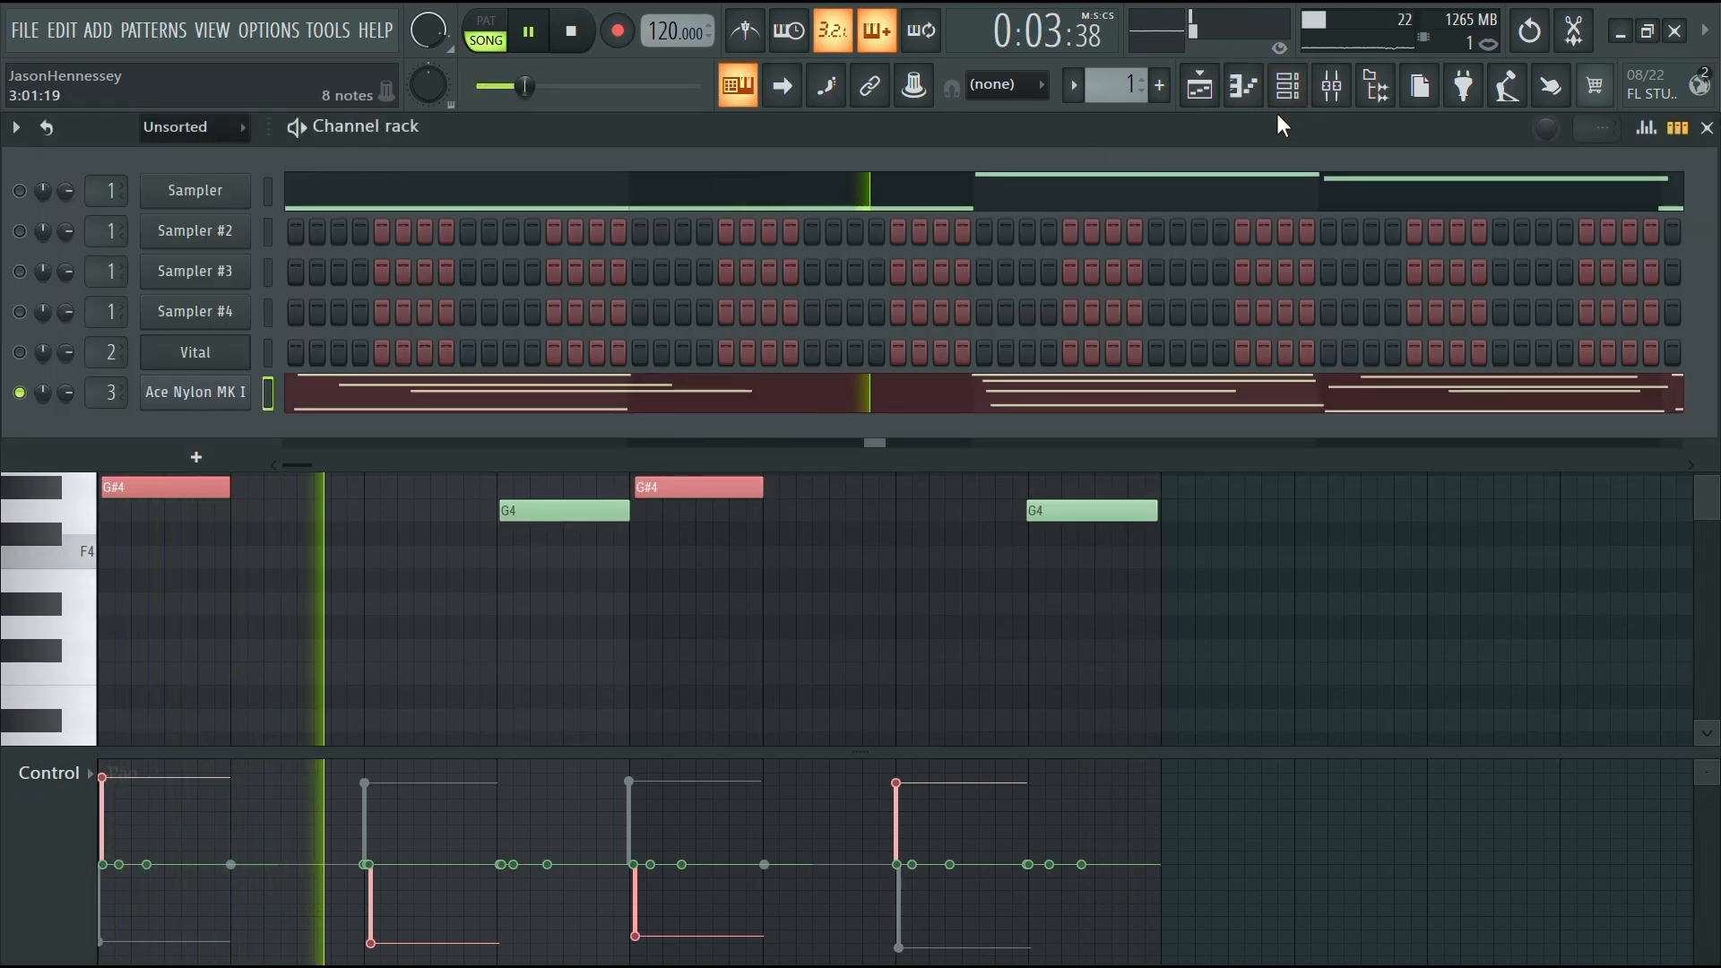
left_click(1343, 86)
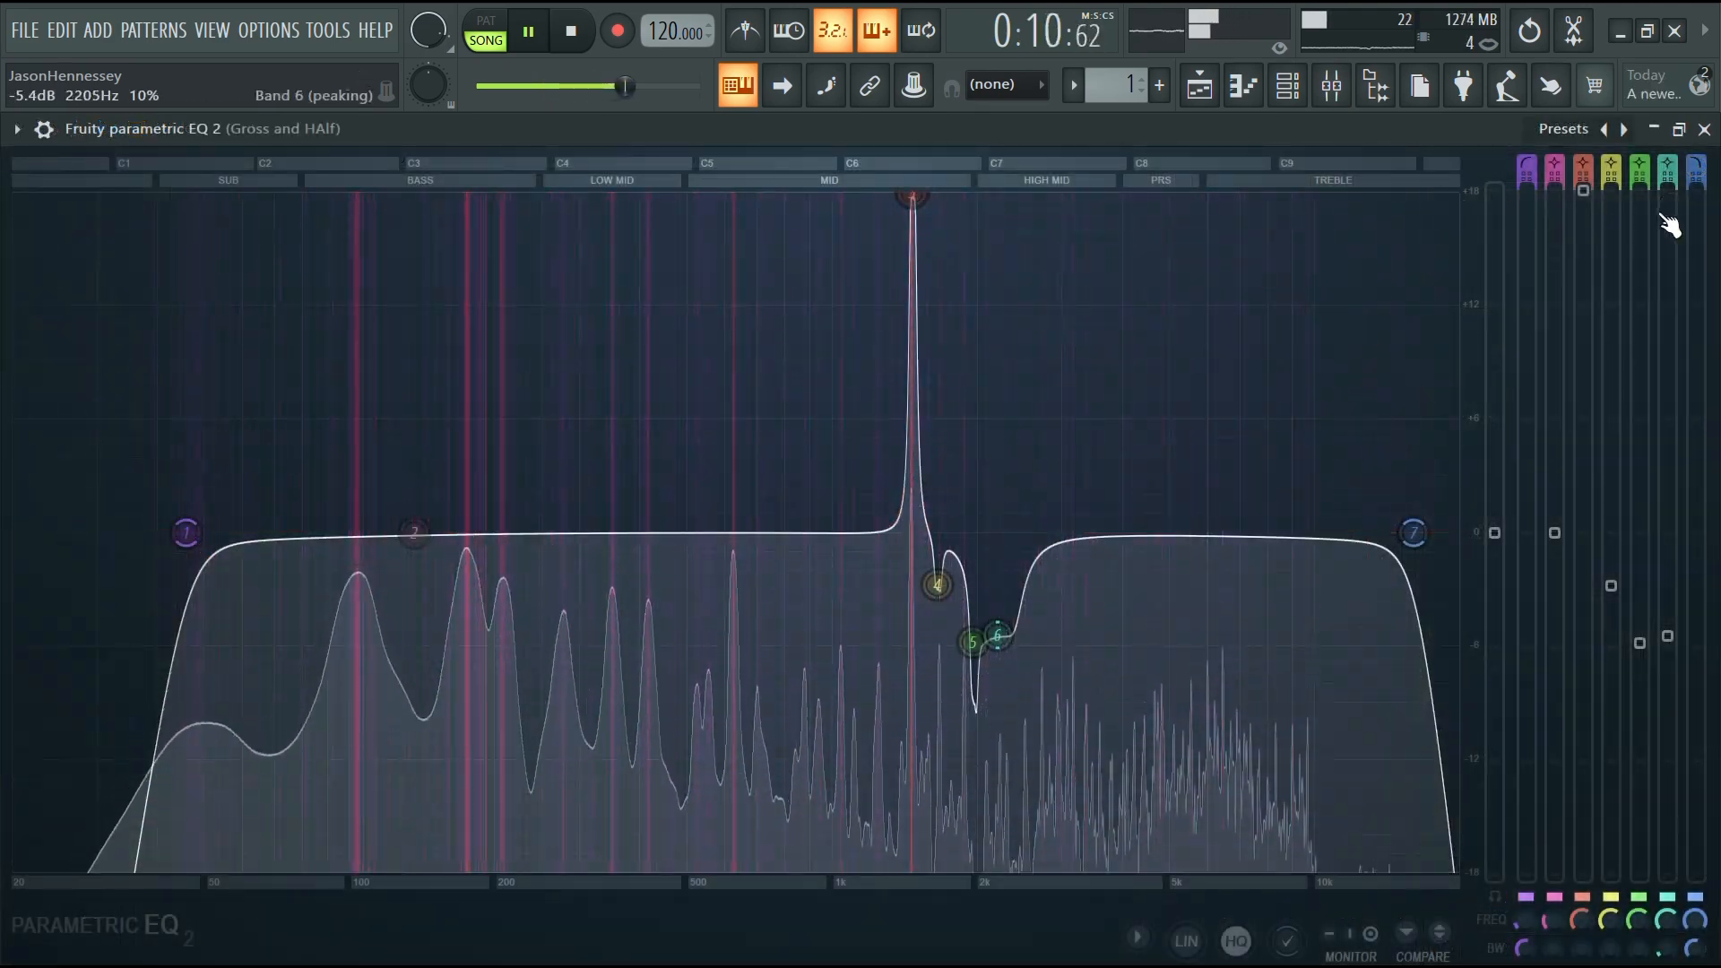
left_click_drag(912, 197, 912, 717)
left_click_drag(1583, 717, 1583, 622)
left_click_drag(920, 633, 914, 653)
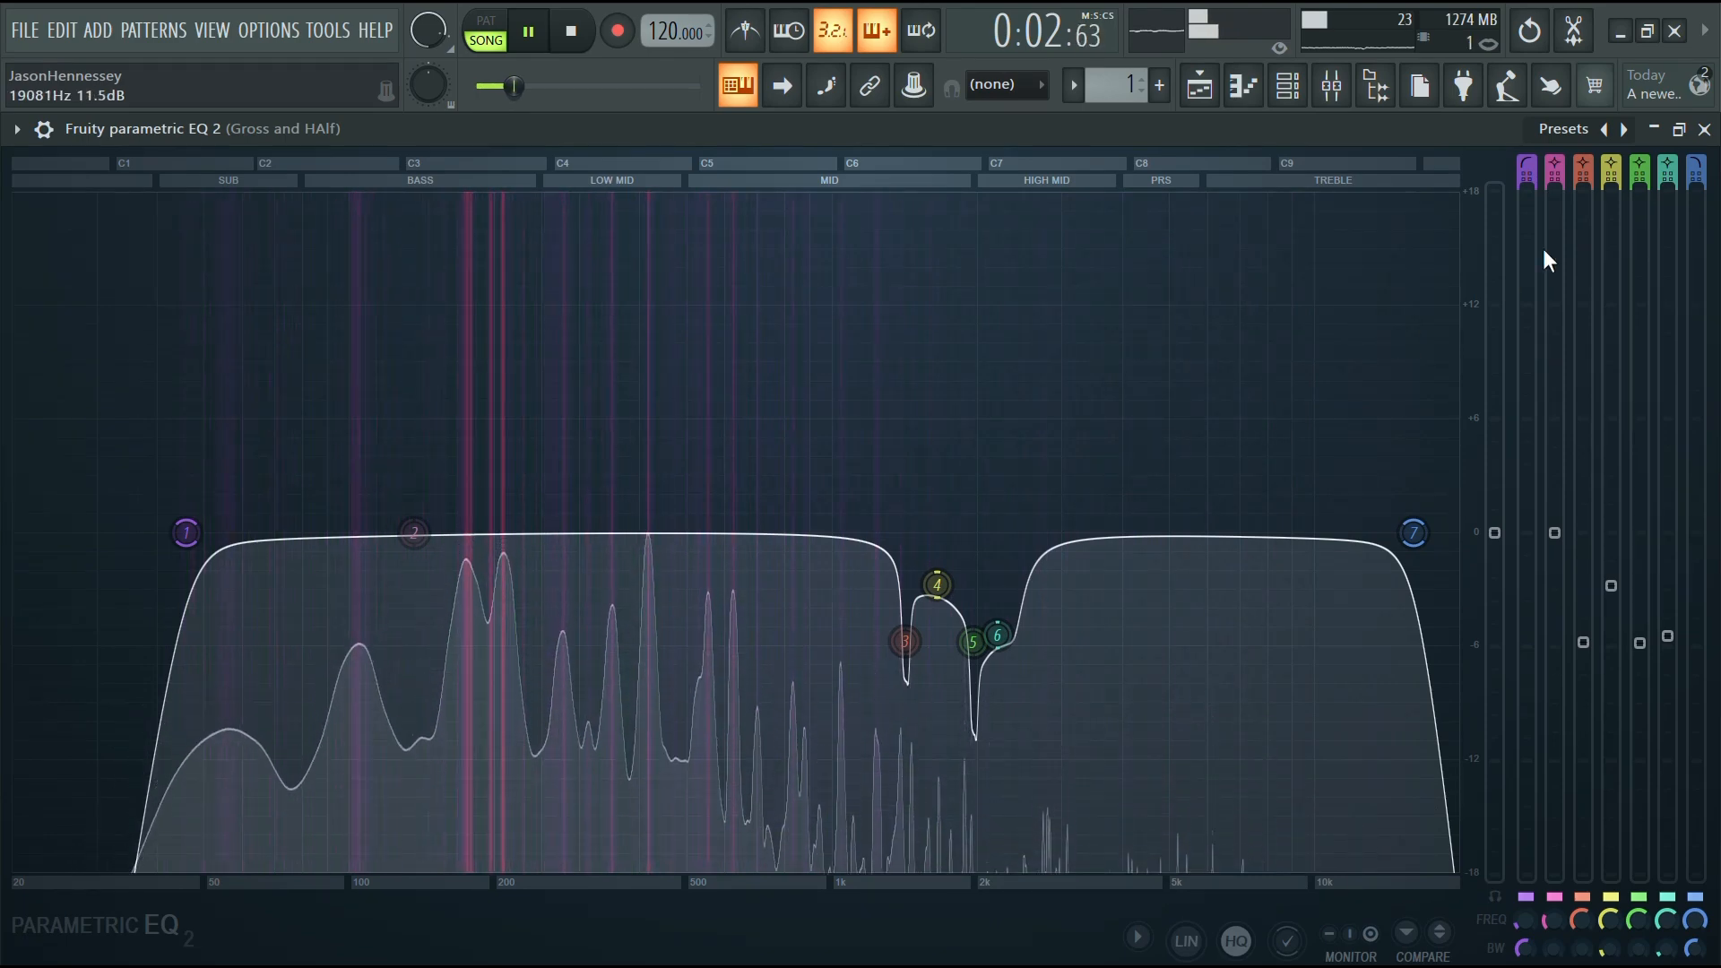
Render the pattern to the audio file Pattern 1 (consolidated)_80.wav
left_click(1704, 129)
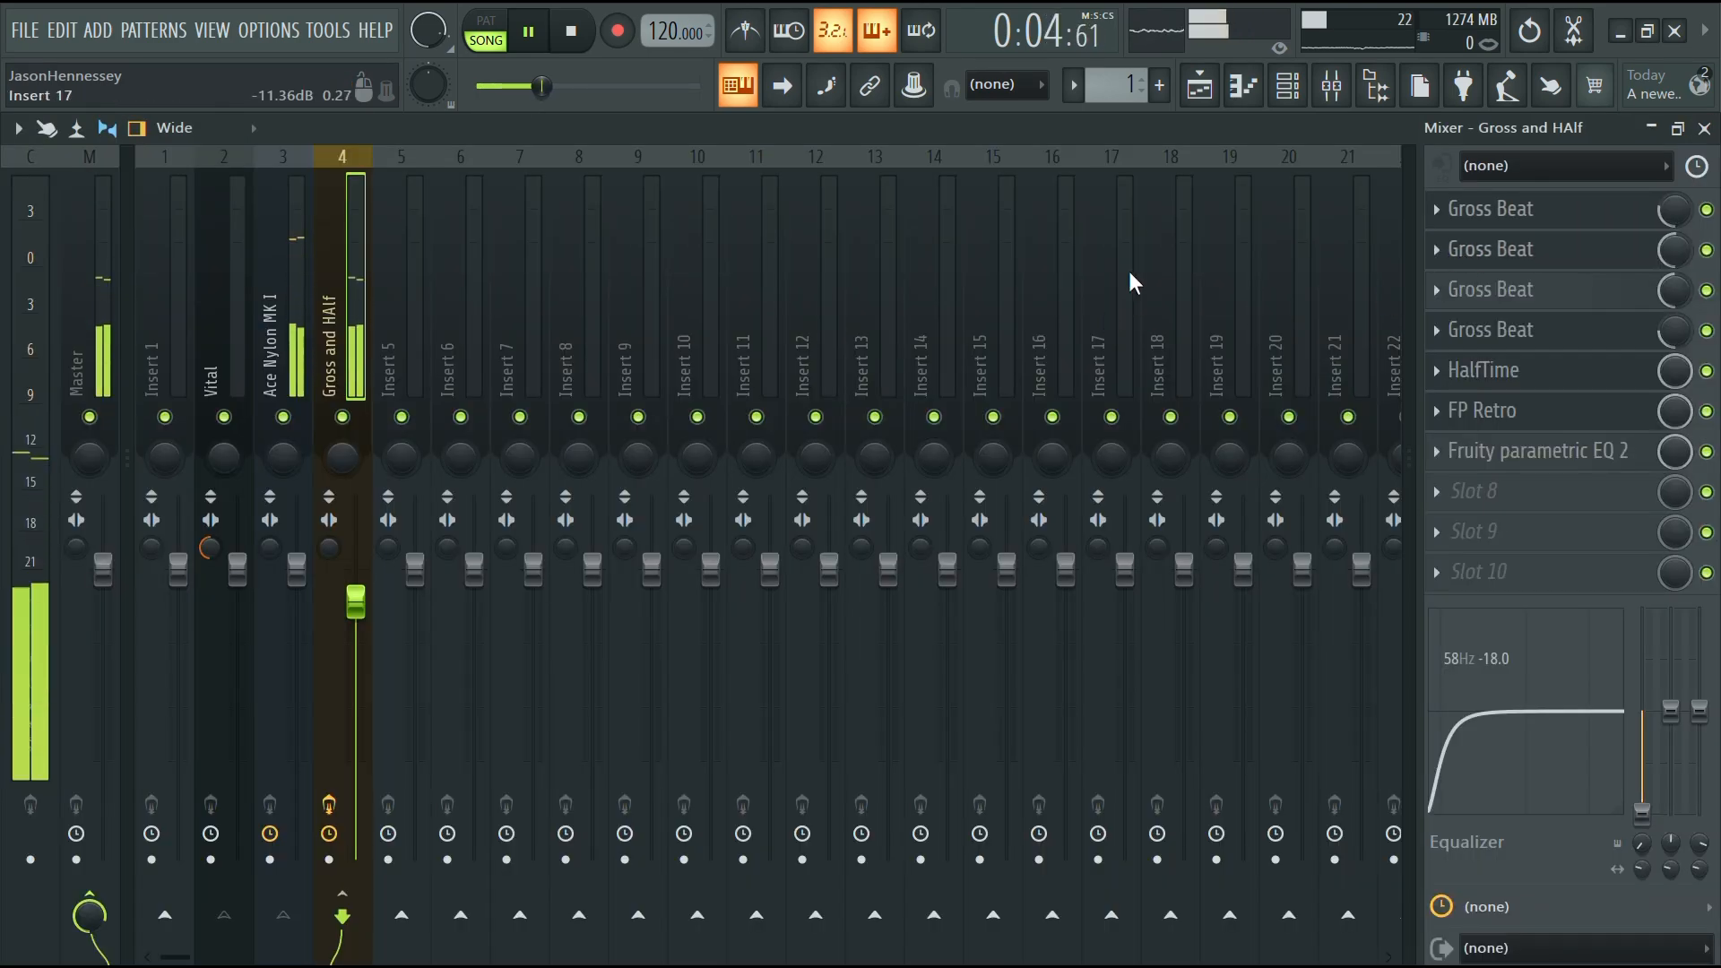
left_click(1198, 94)
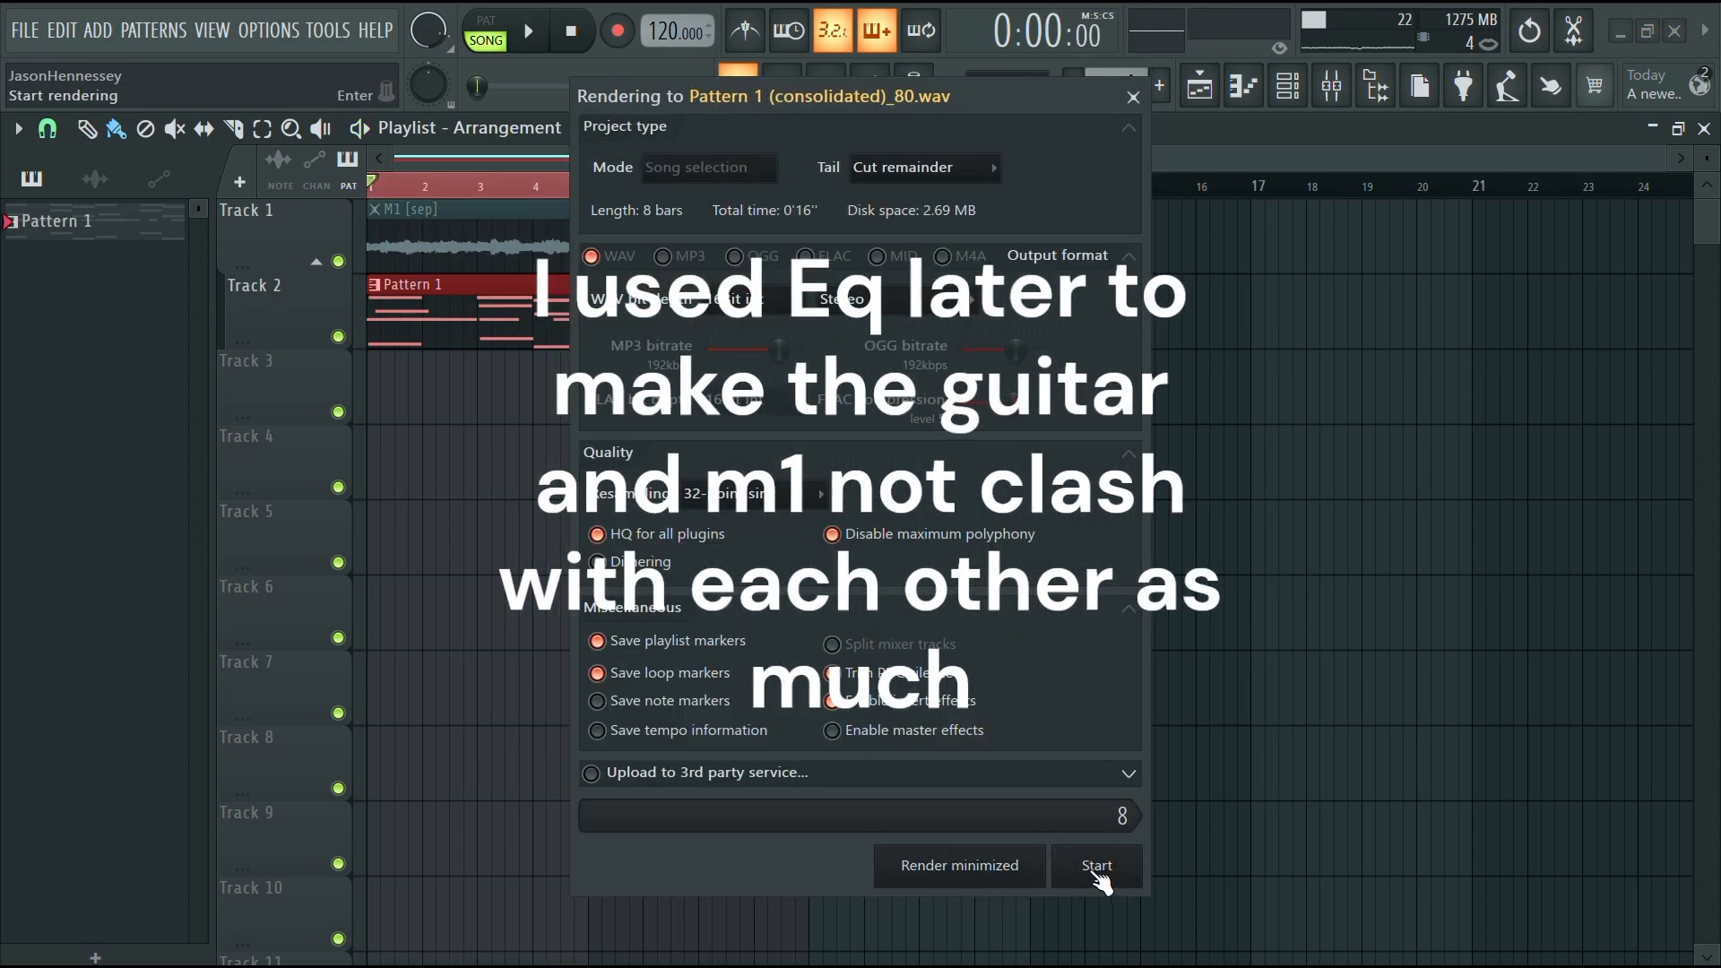
left_click(1098, 864)
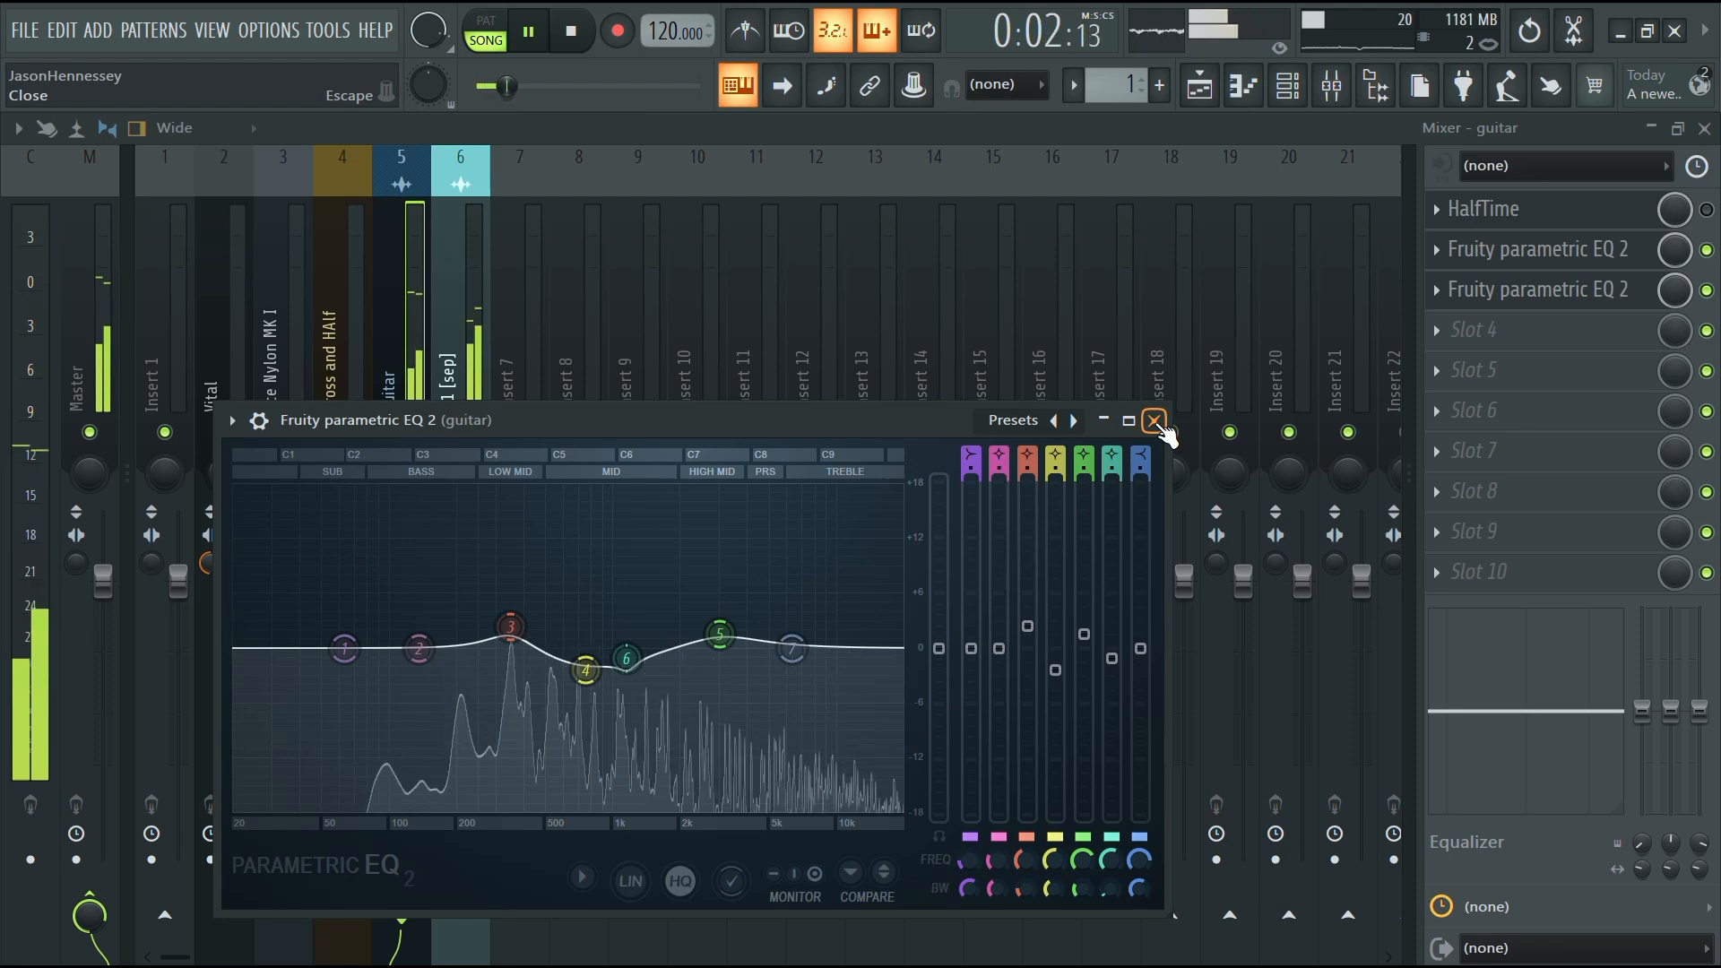
Move the Pattern 1 clip in the playlist down to Track 4
left_click(1197, 89)
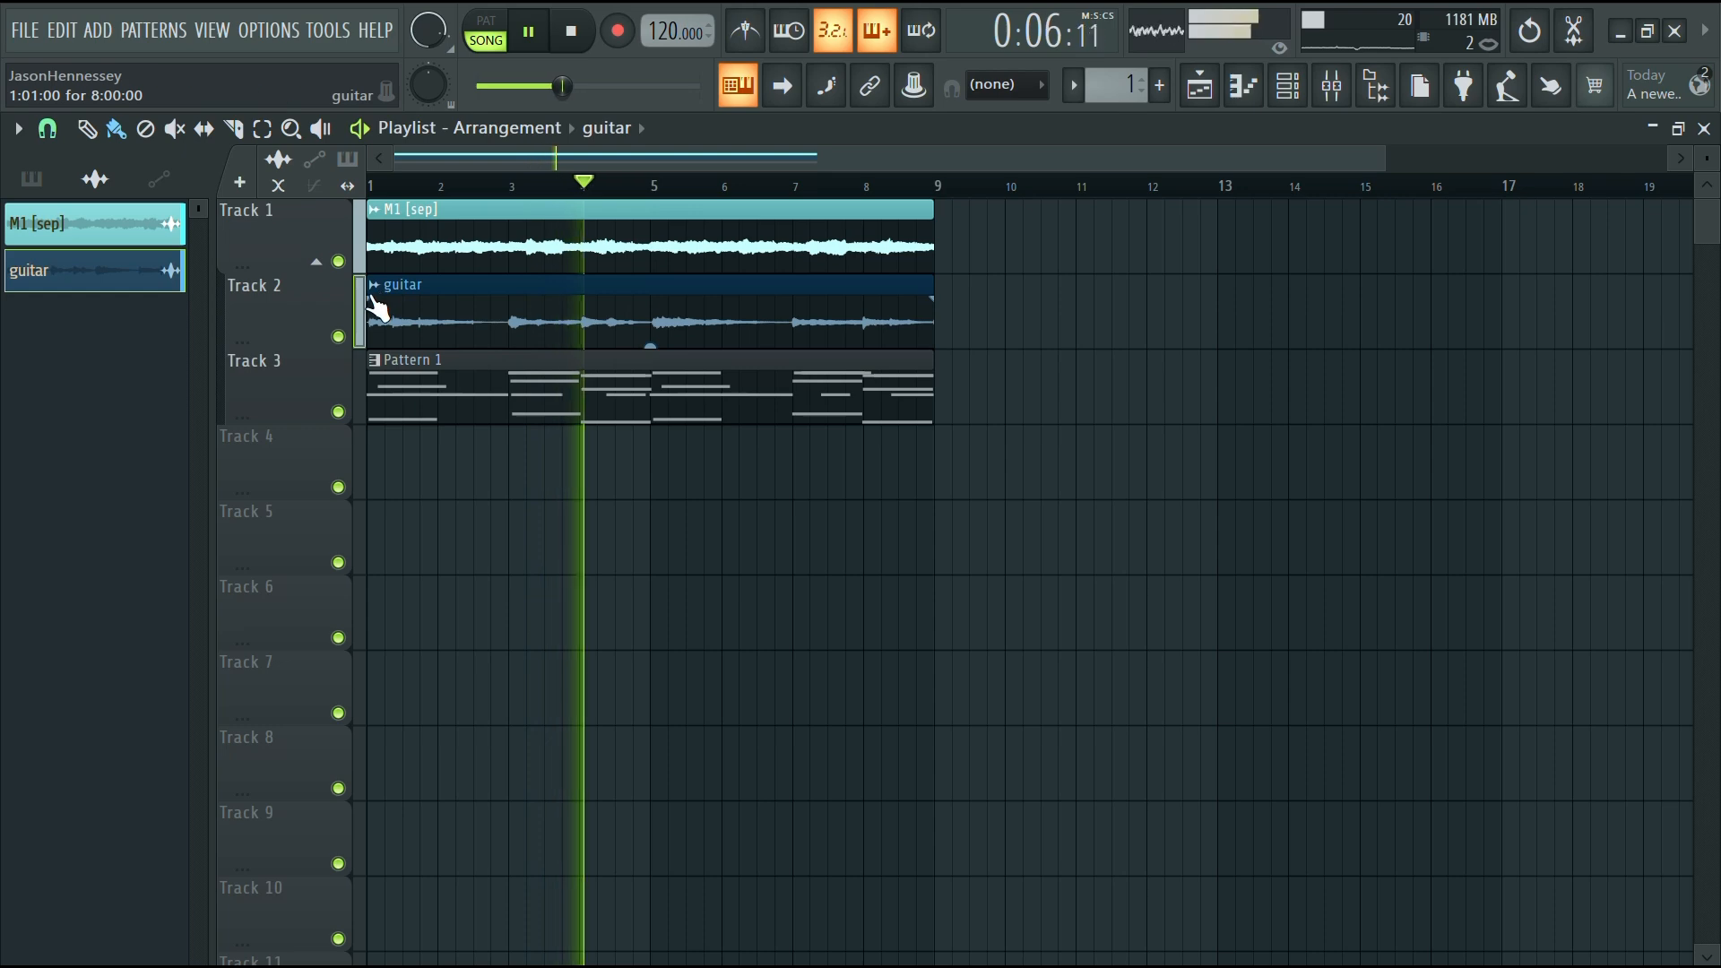
left_click_drag(397, 425, 394, 499)
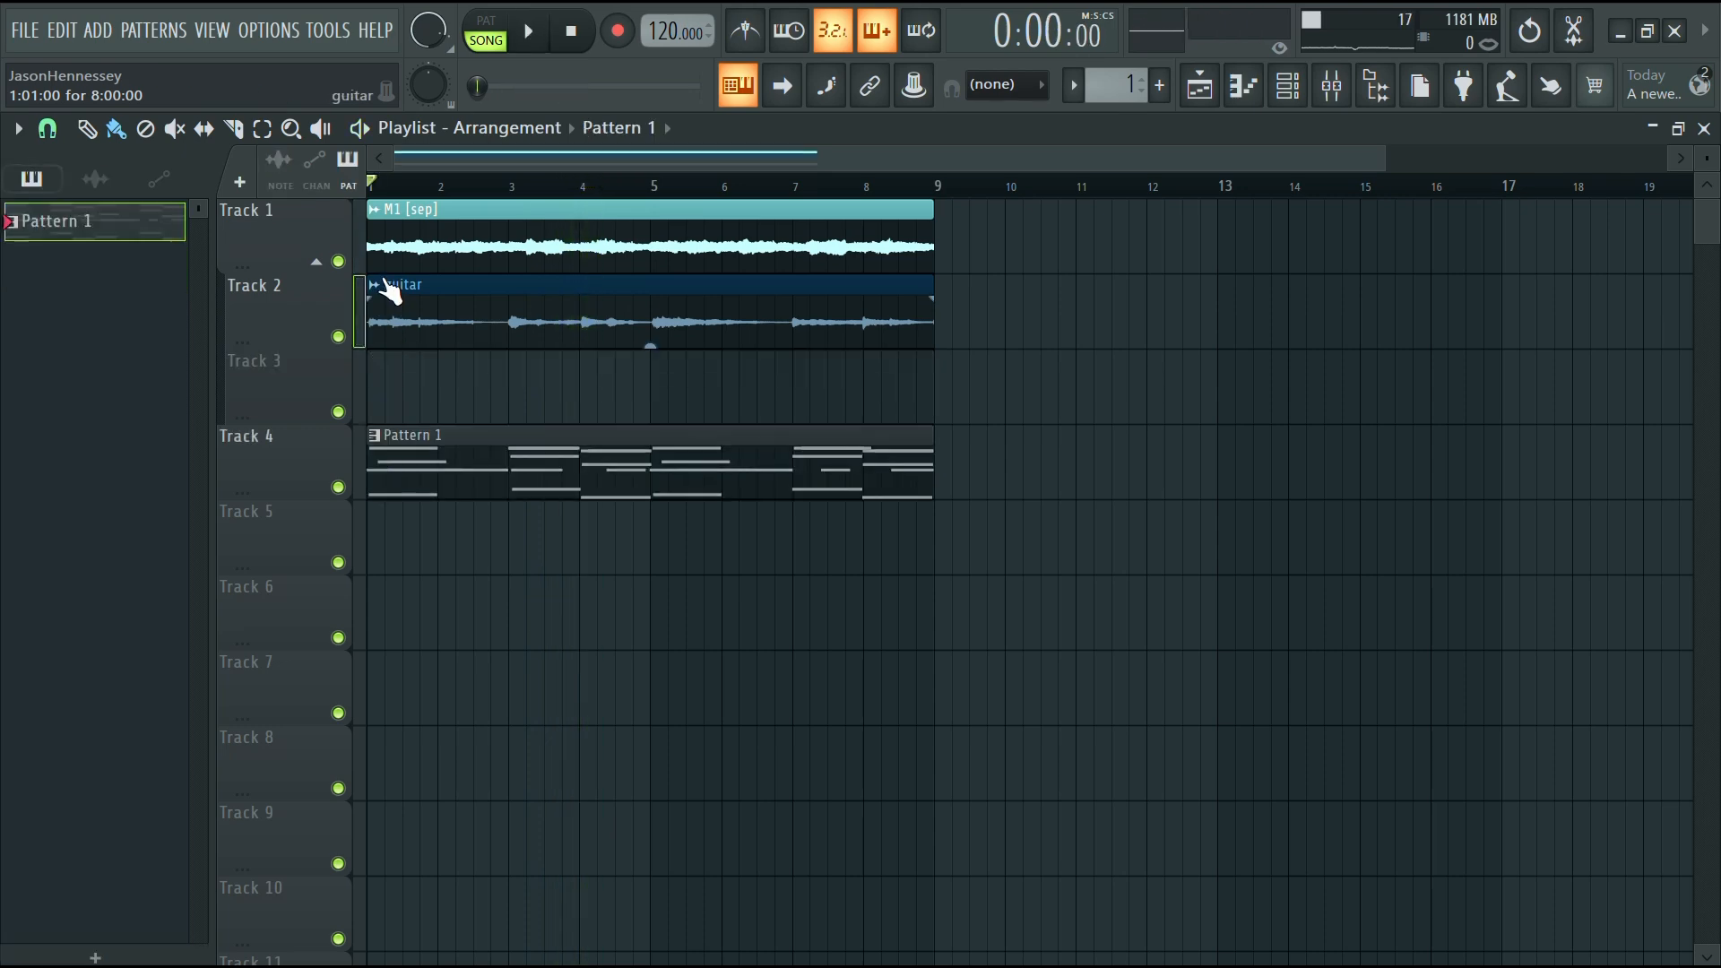
Look over the Ace Nylon MK I and Gross and HAlf mixer tracks
left_click(1323, 95)
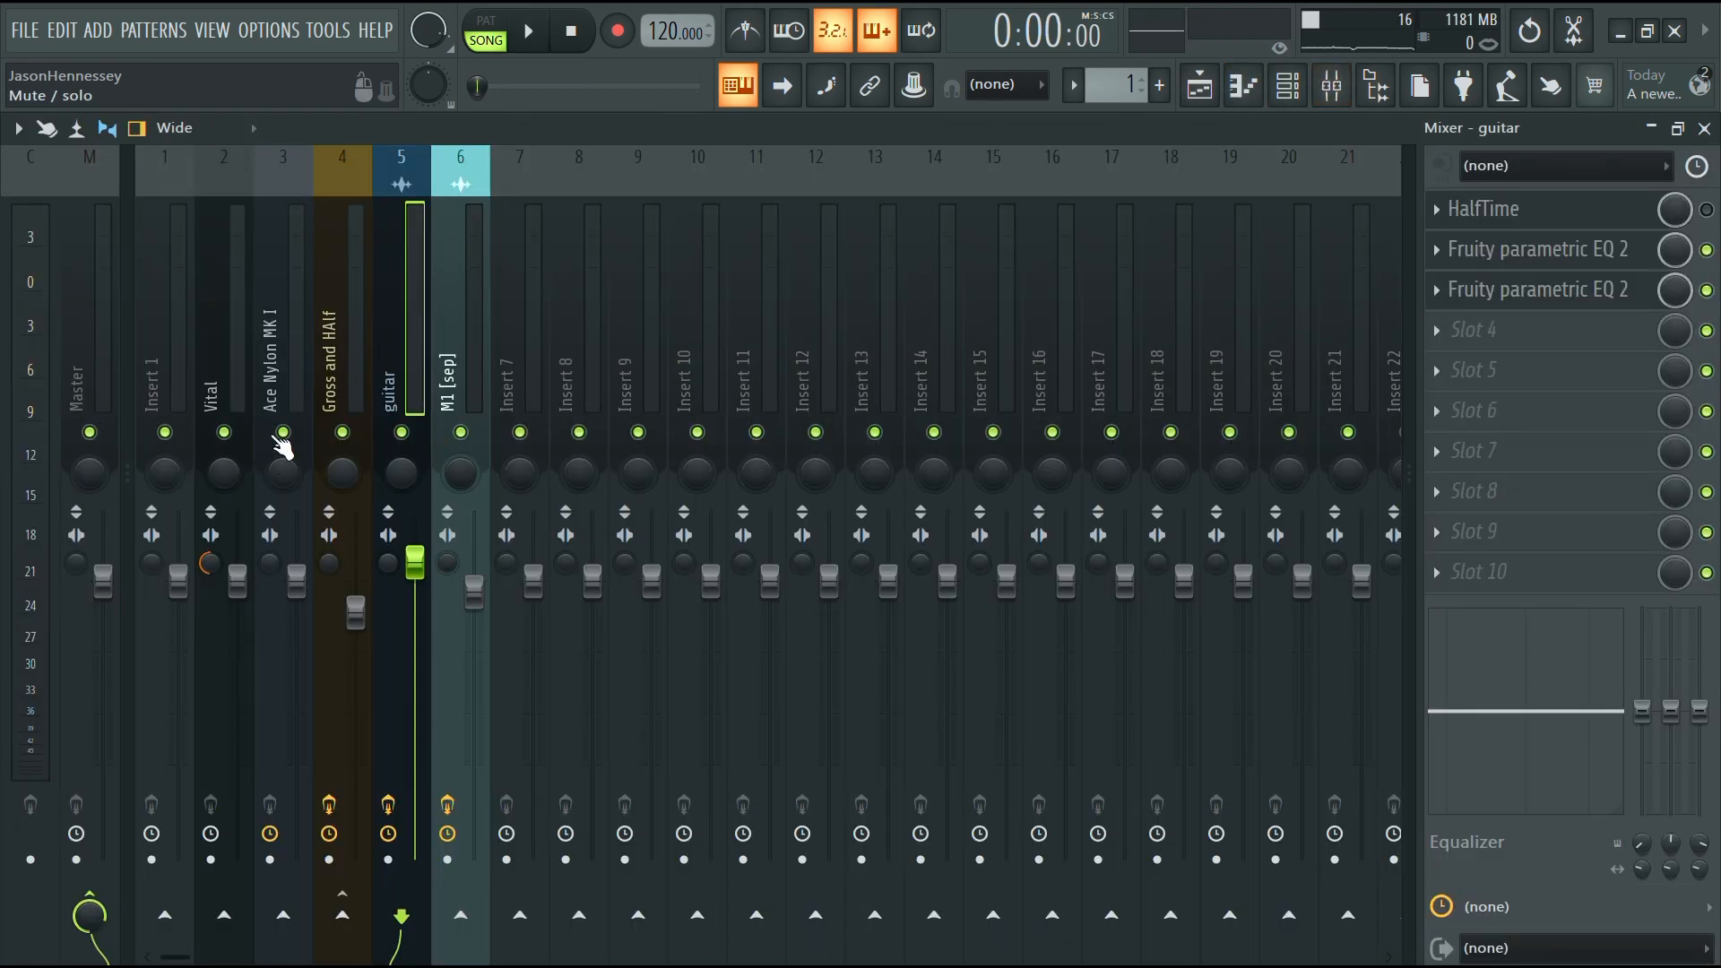
left_click(280, 395)
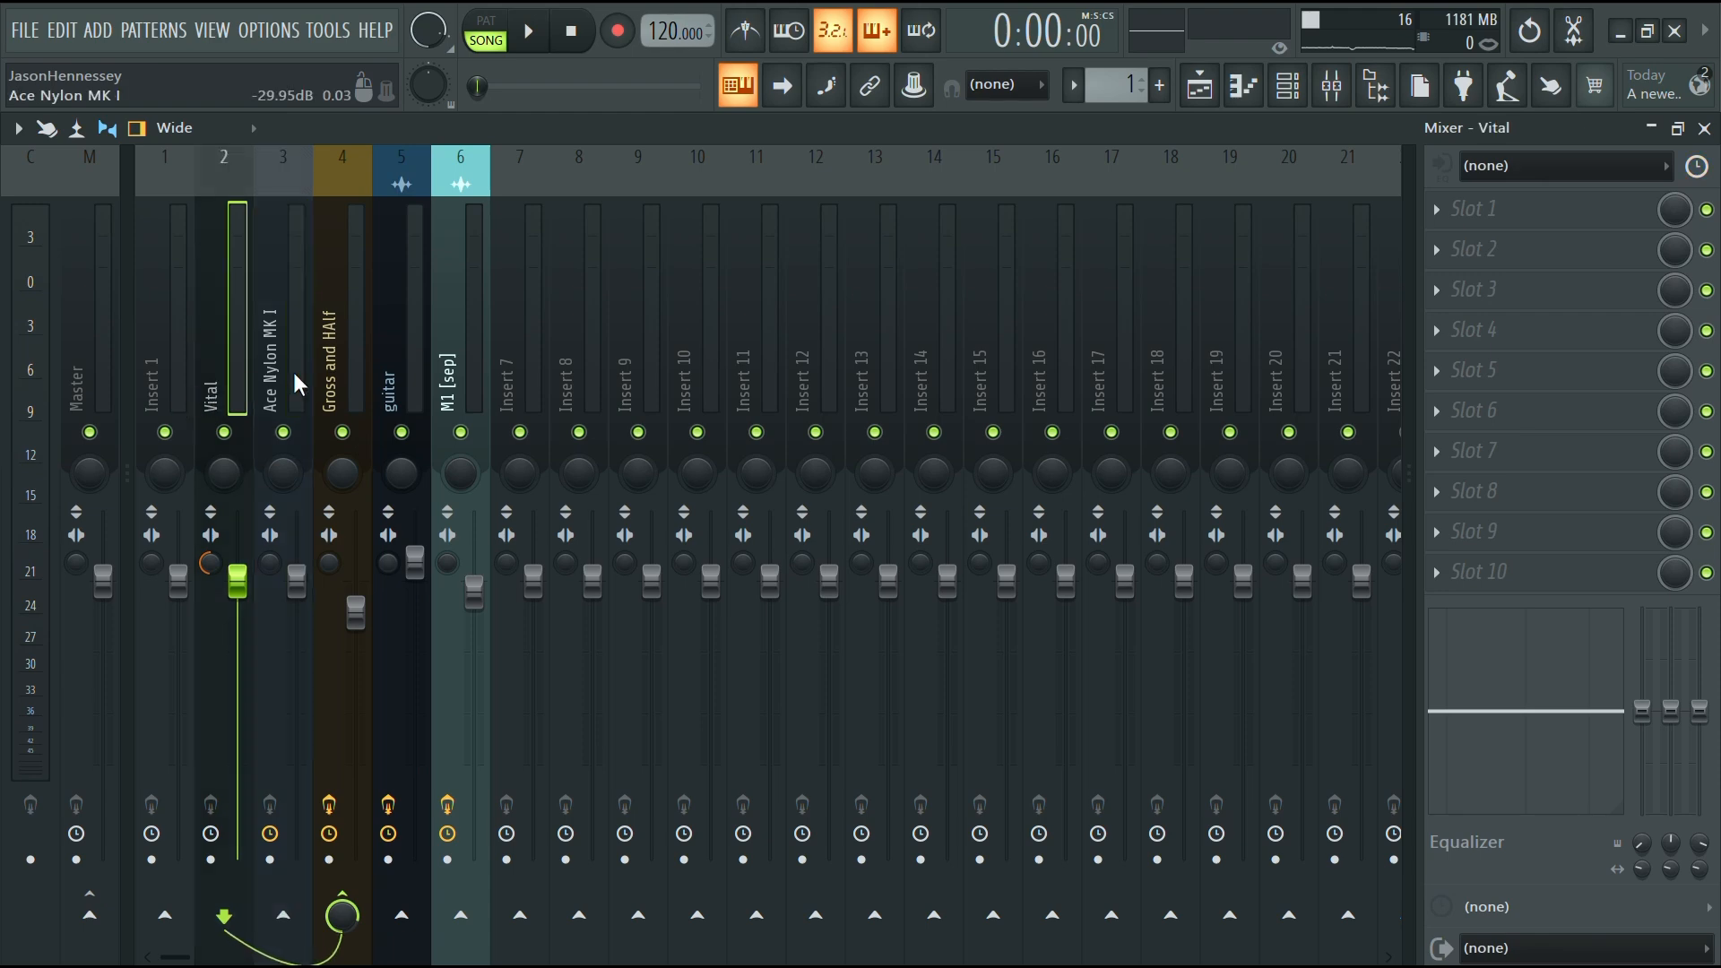
left_click(350, 378)
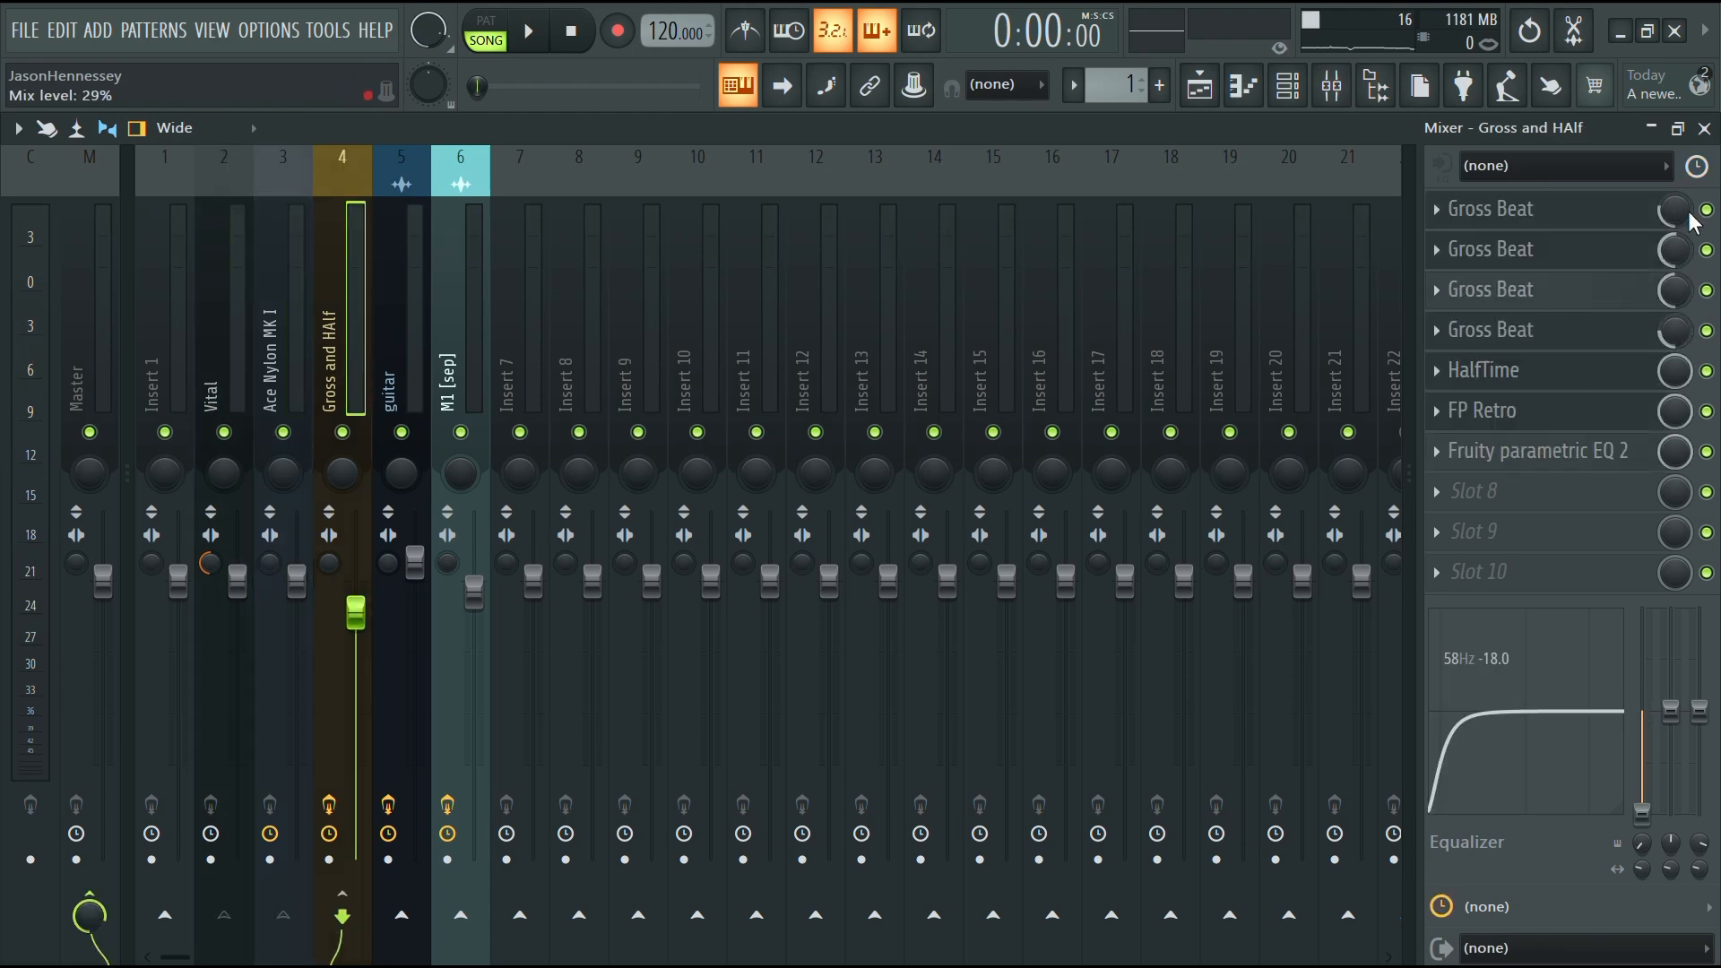
left_click(1199, 85)
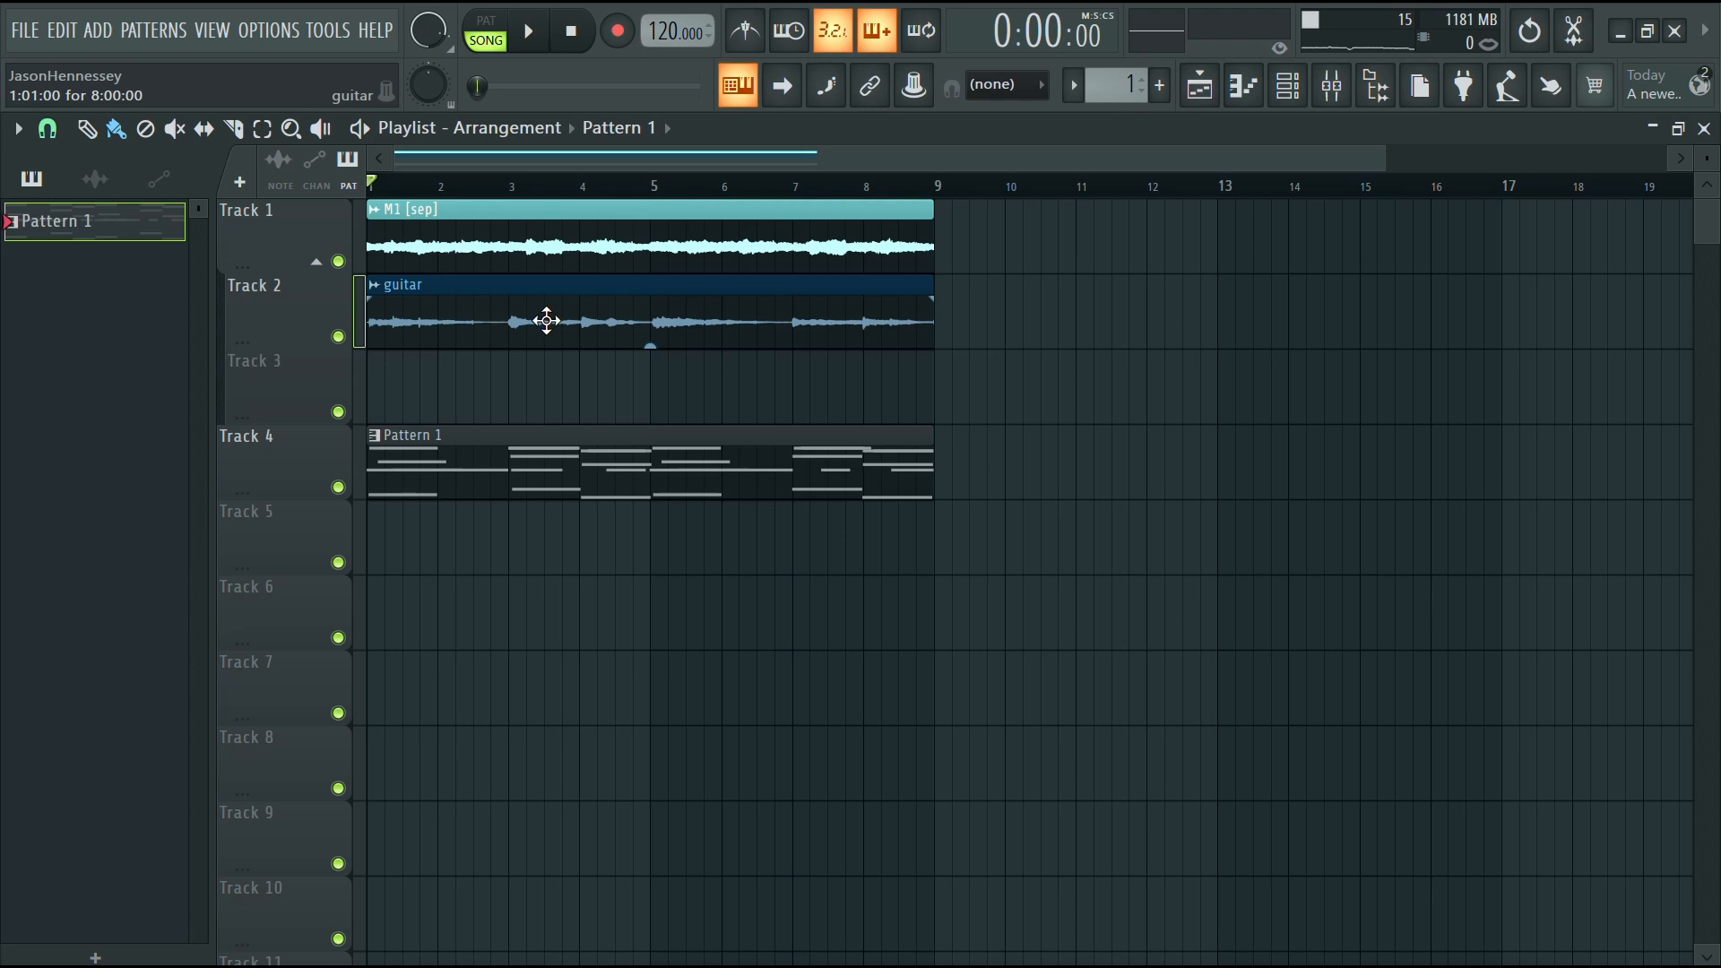
Create a volume automation clip for the guitar audio clip
left_click(369, 285)
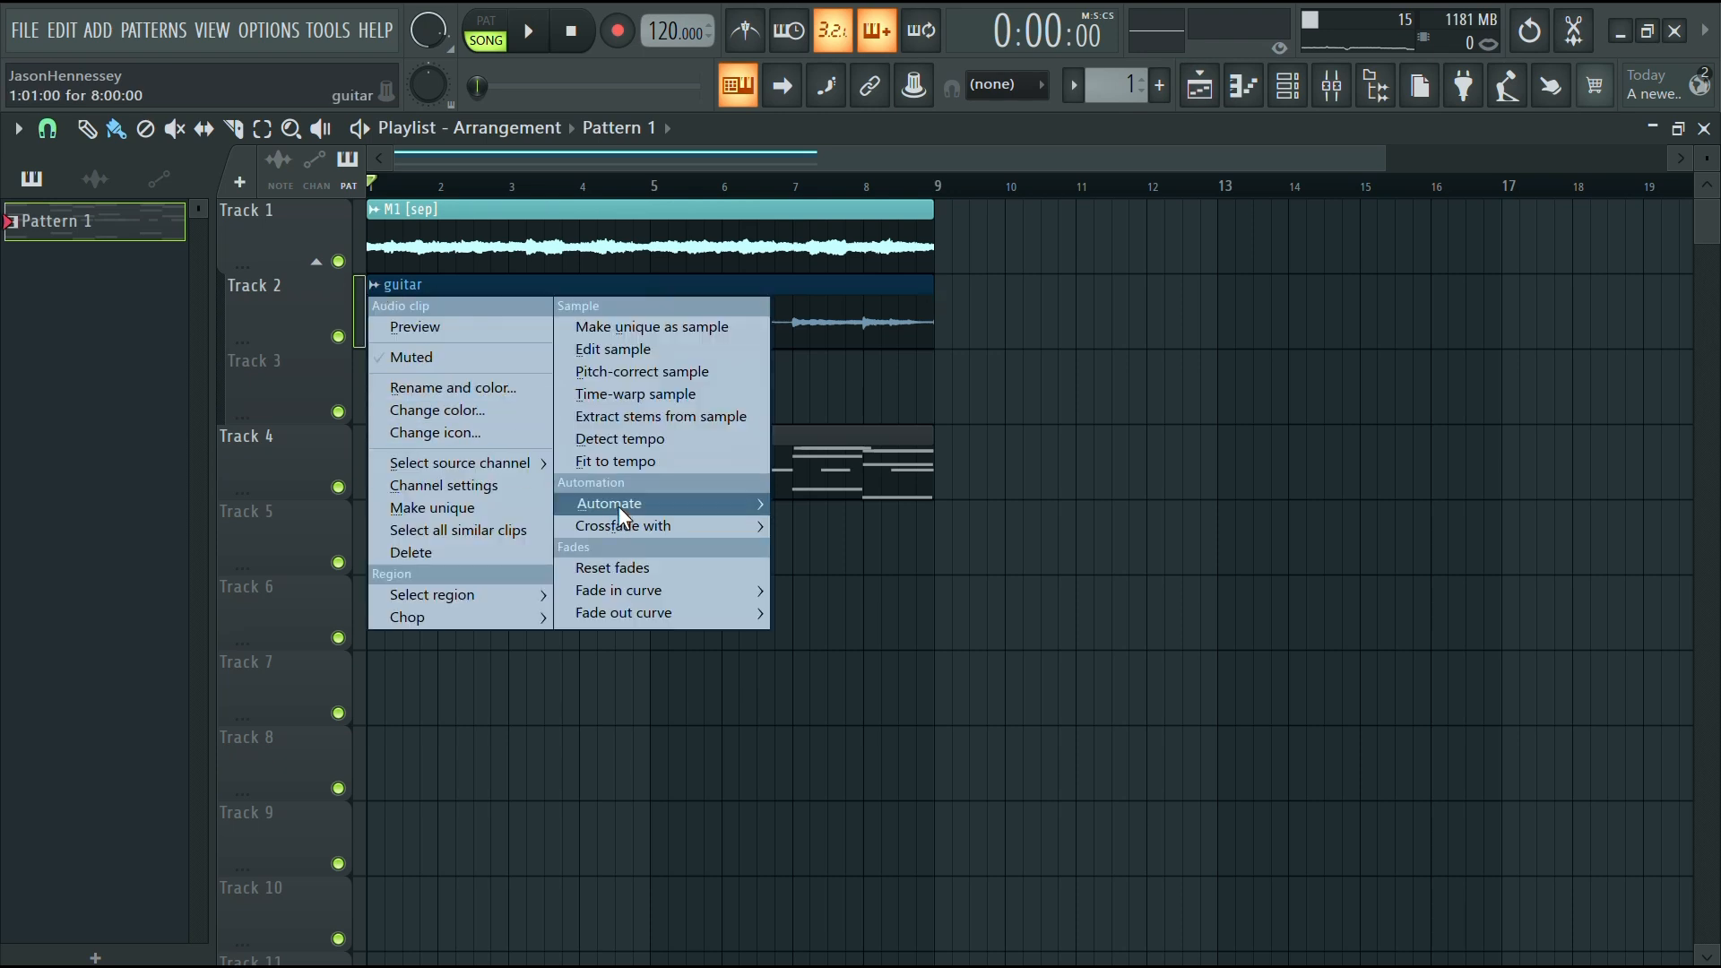
mouse_move(619, 504)
left_click(819, 529)
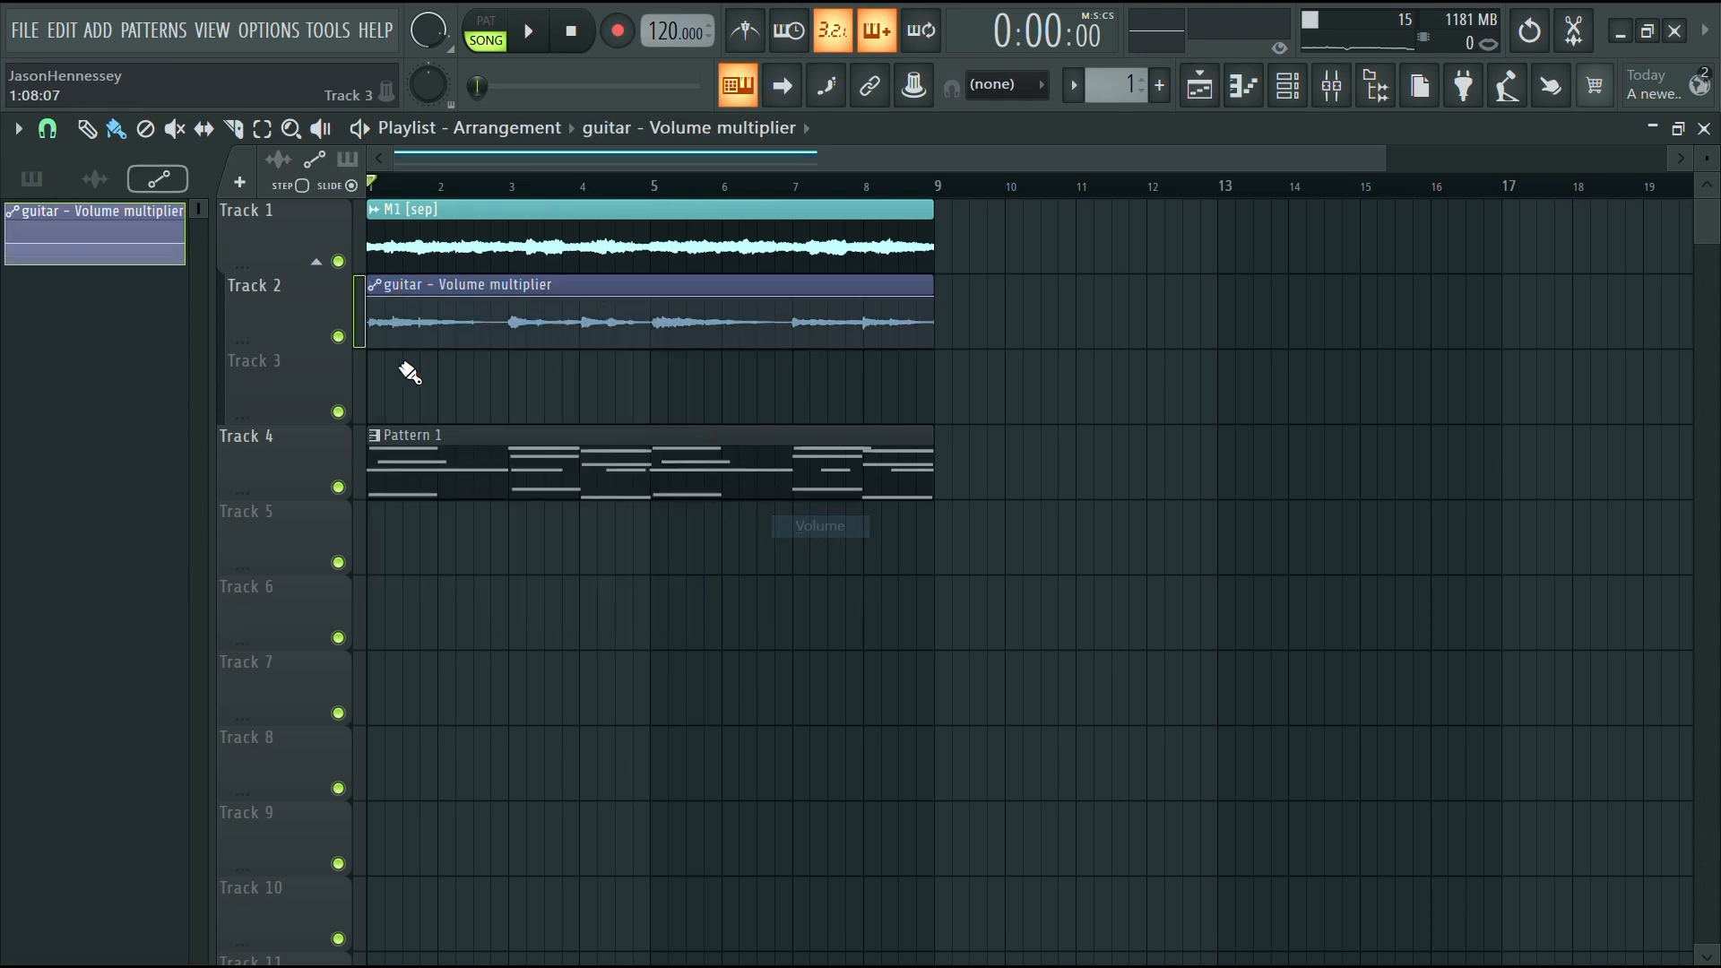
left_click(514, 332)
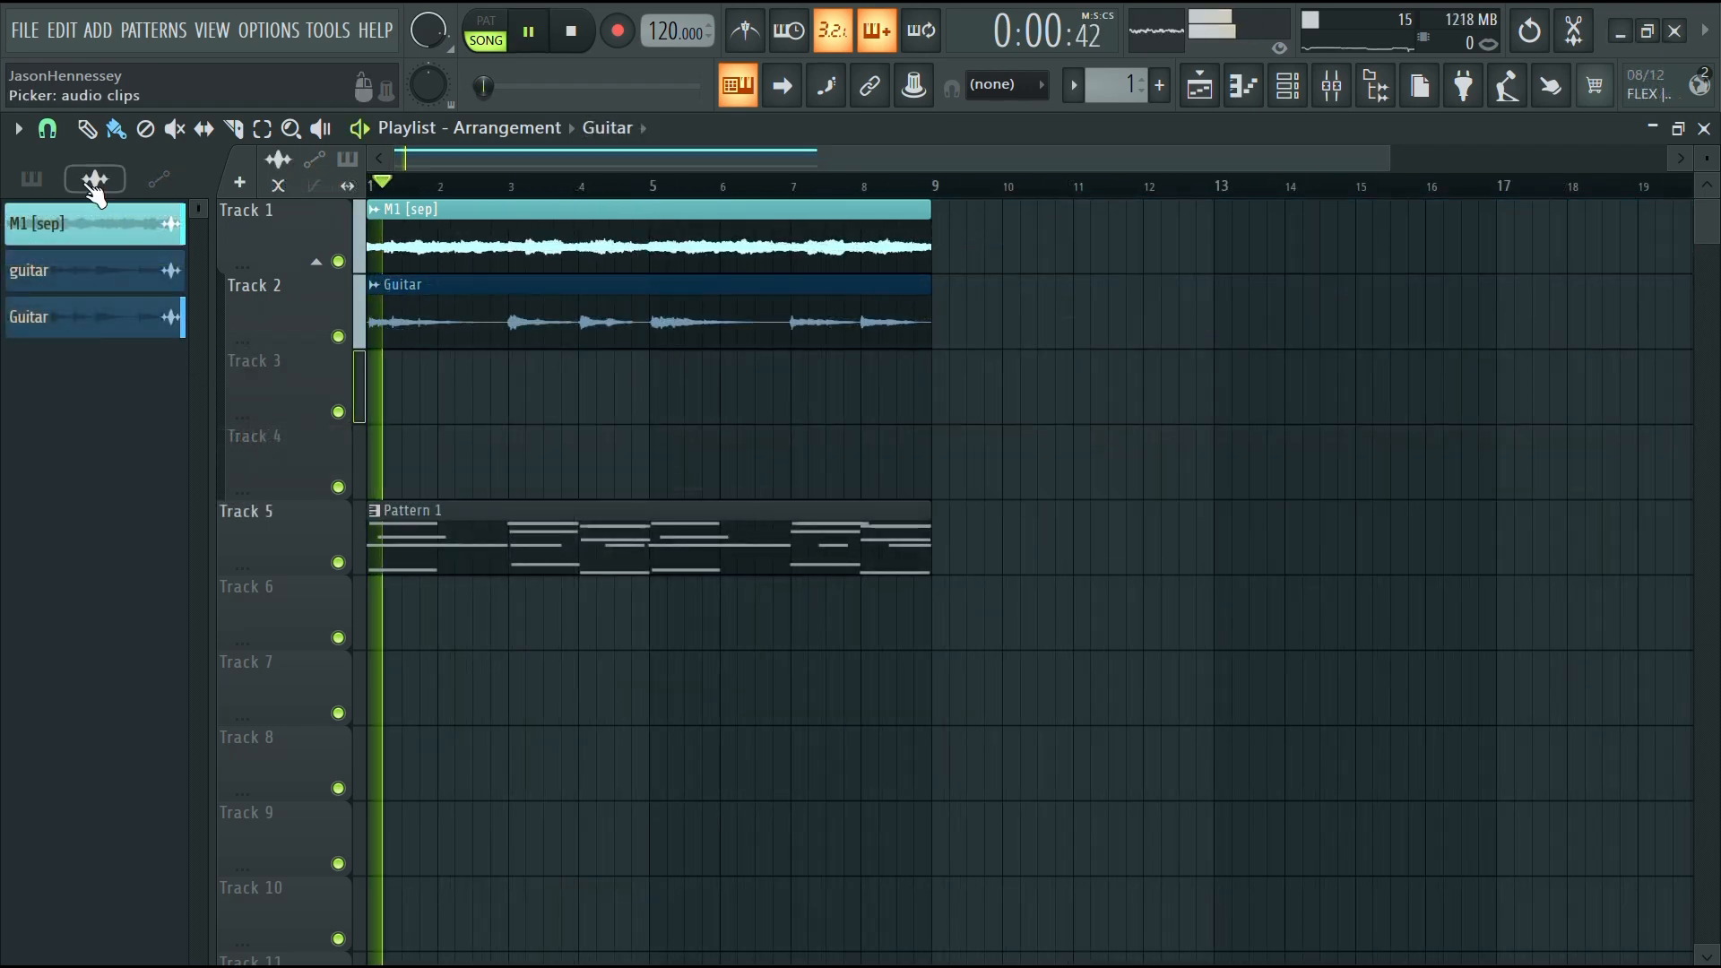
Delete the lowercase guitar audio clip from the clip picker and move Pattern 1 up a track
left_click(93, 181)
left_click(122, 244)
right_click(74, 270)
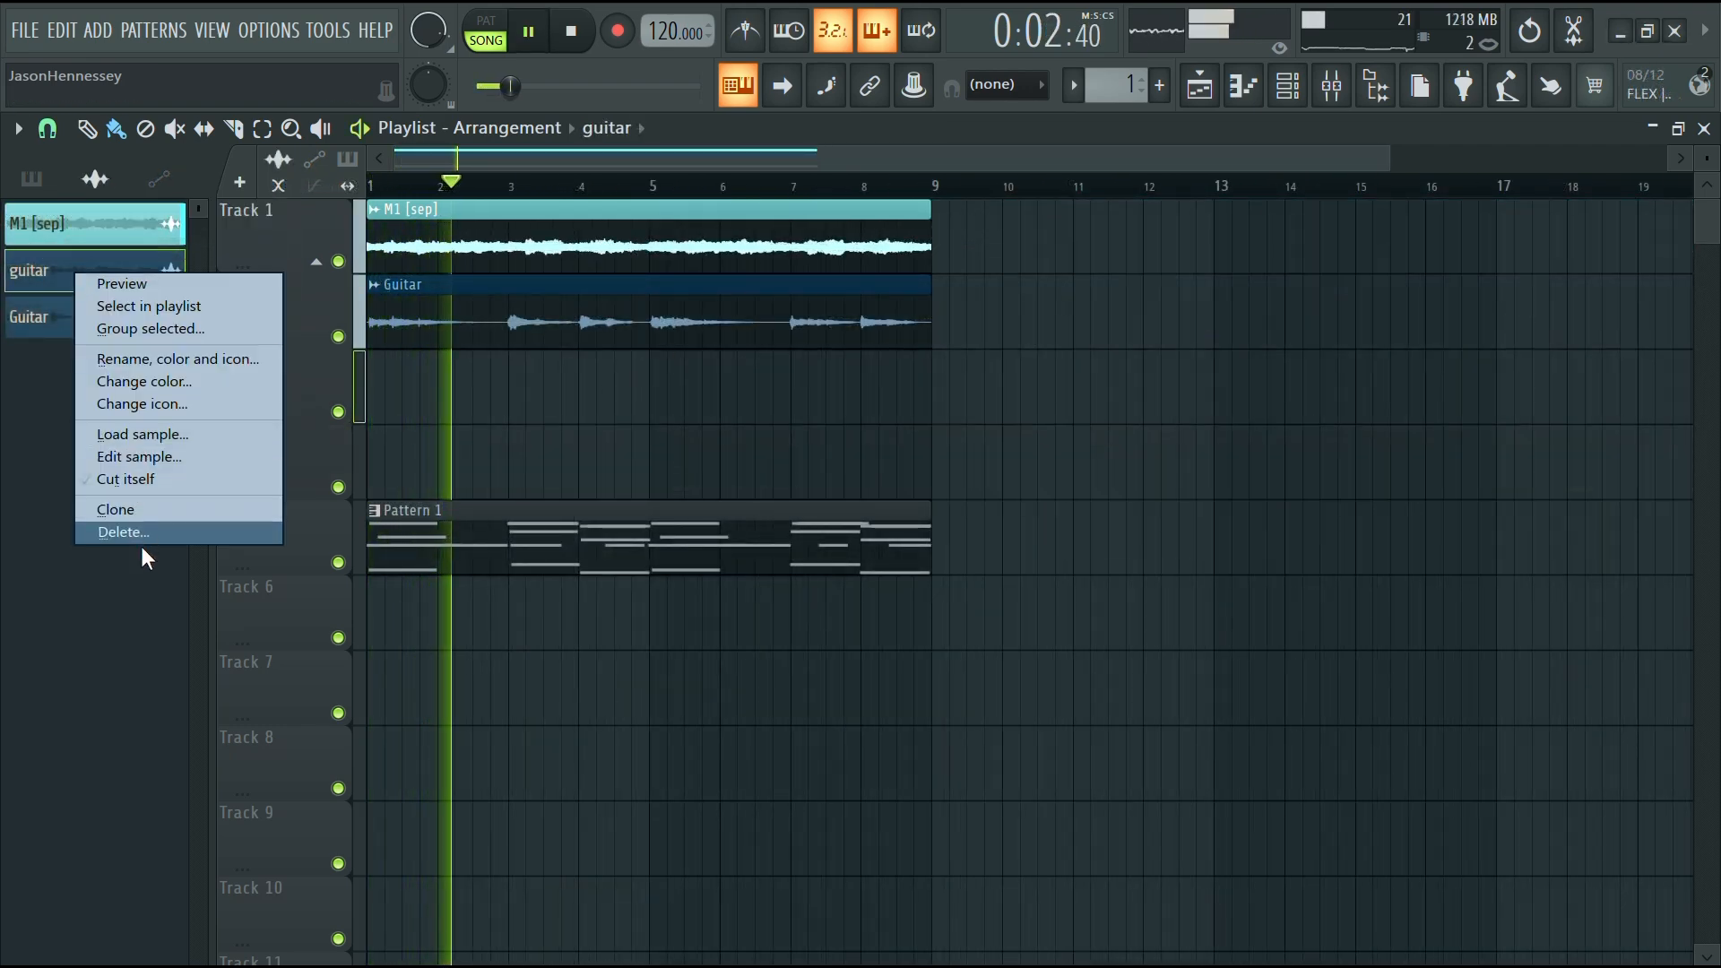
left_click(142, 532)
left_click_drag(672, 557, 595, 365)
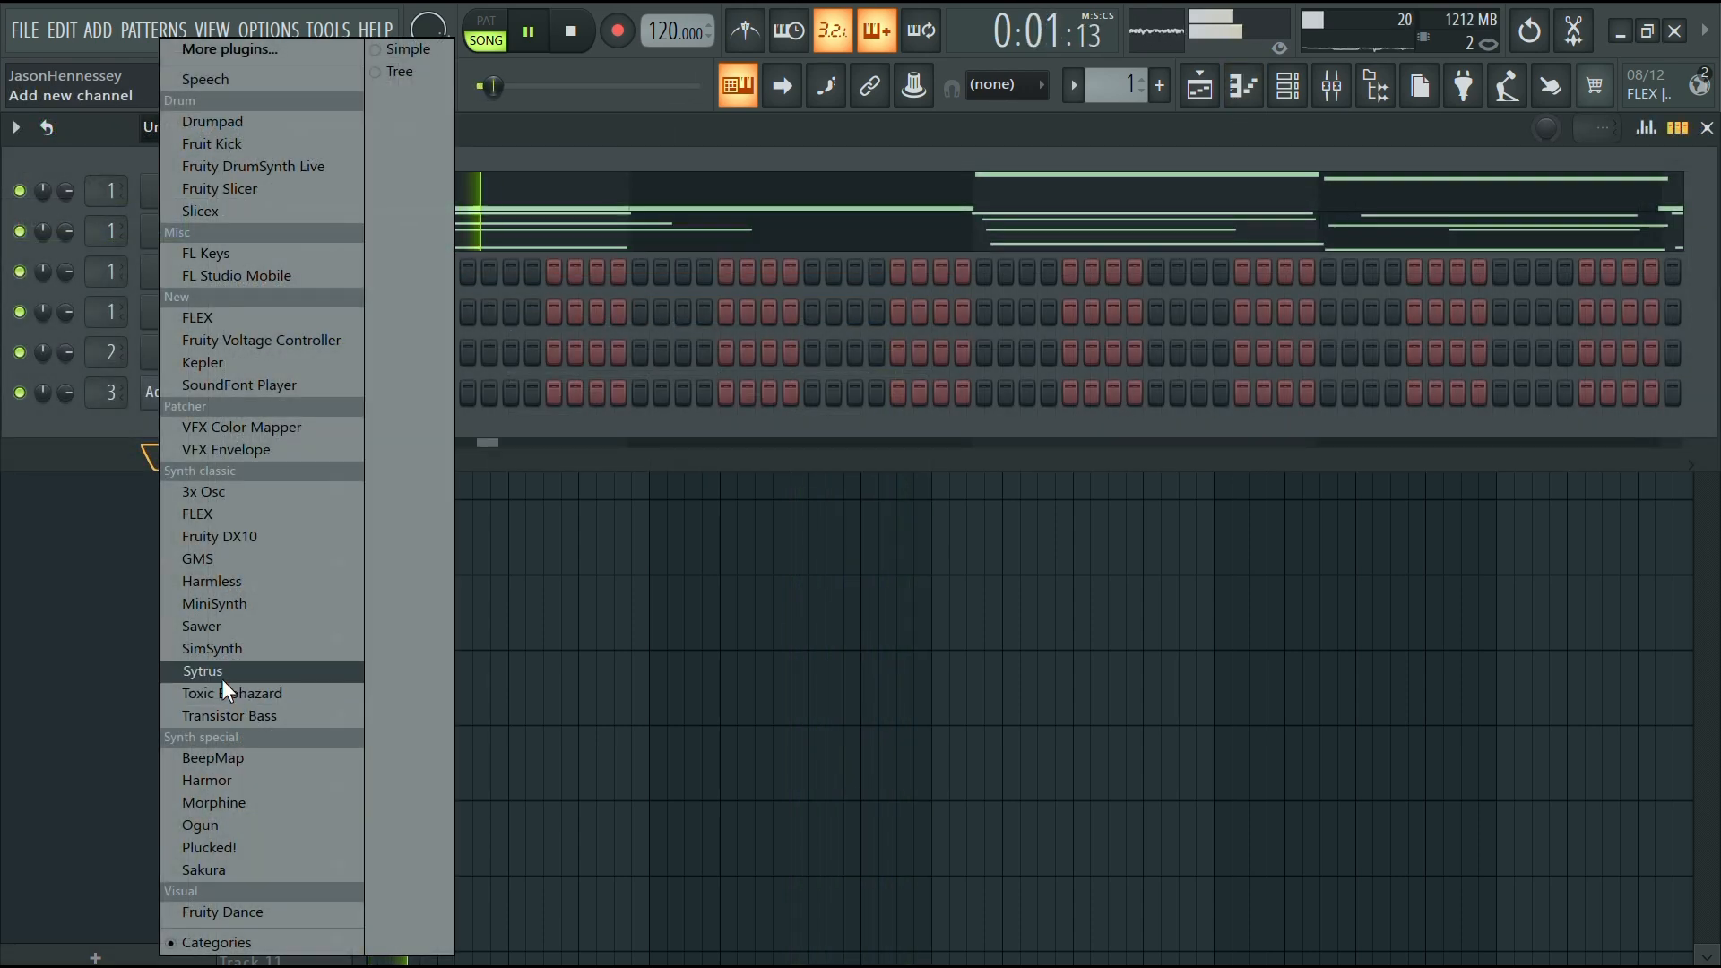
Add a Sytrus channel and load its FM flute preset
left_click(222, 672)
key("space")
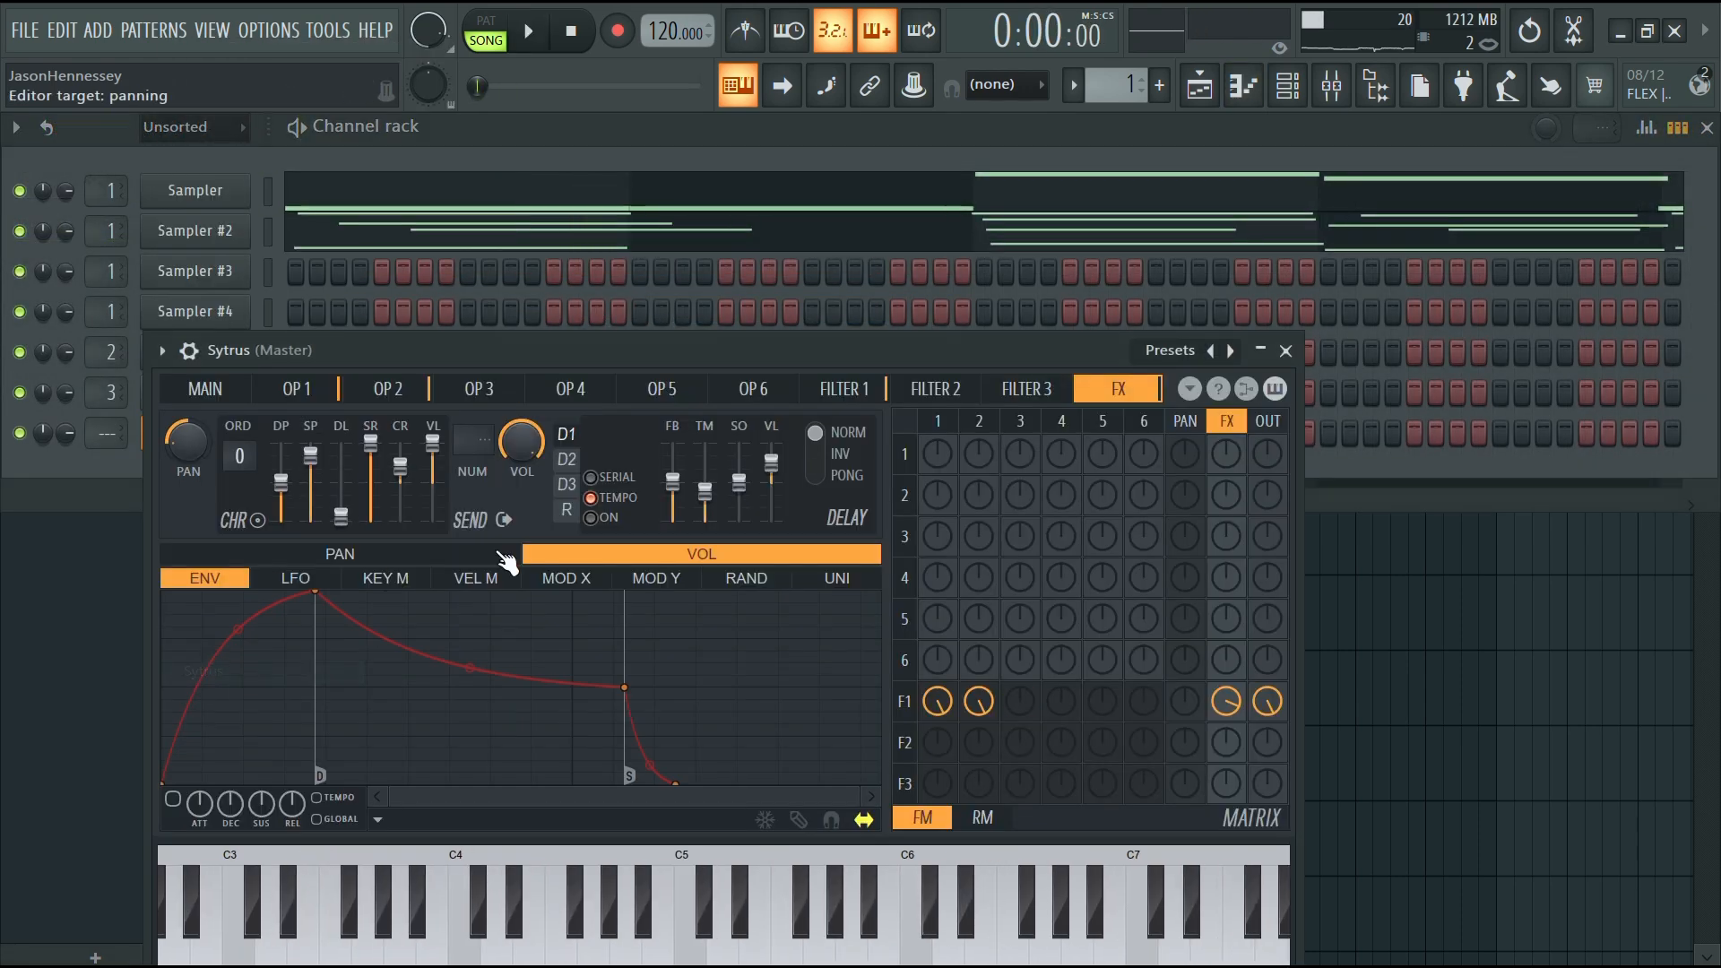
left_click(1223, 353)
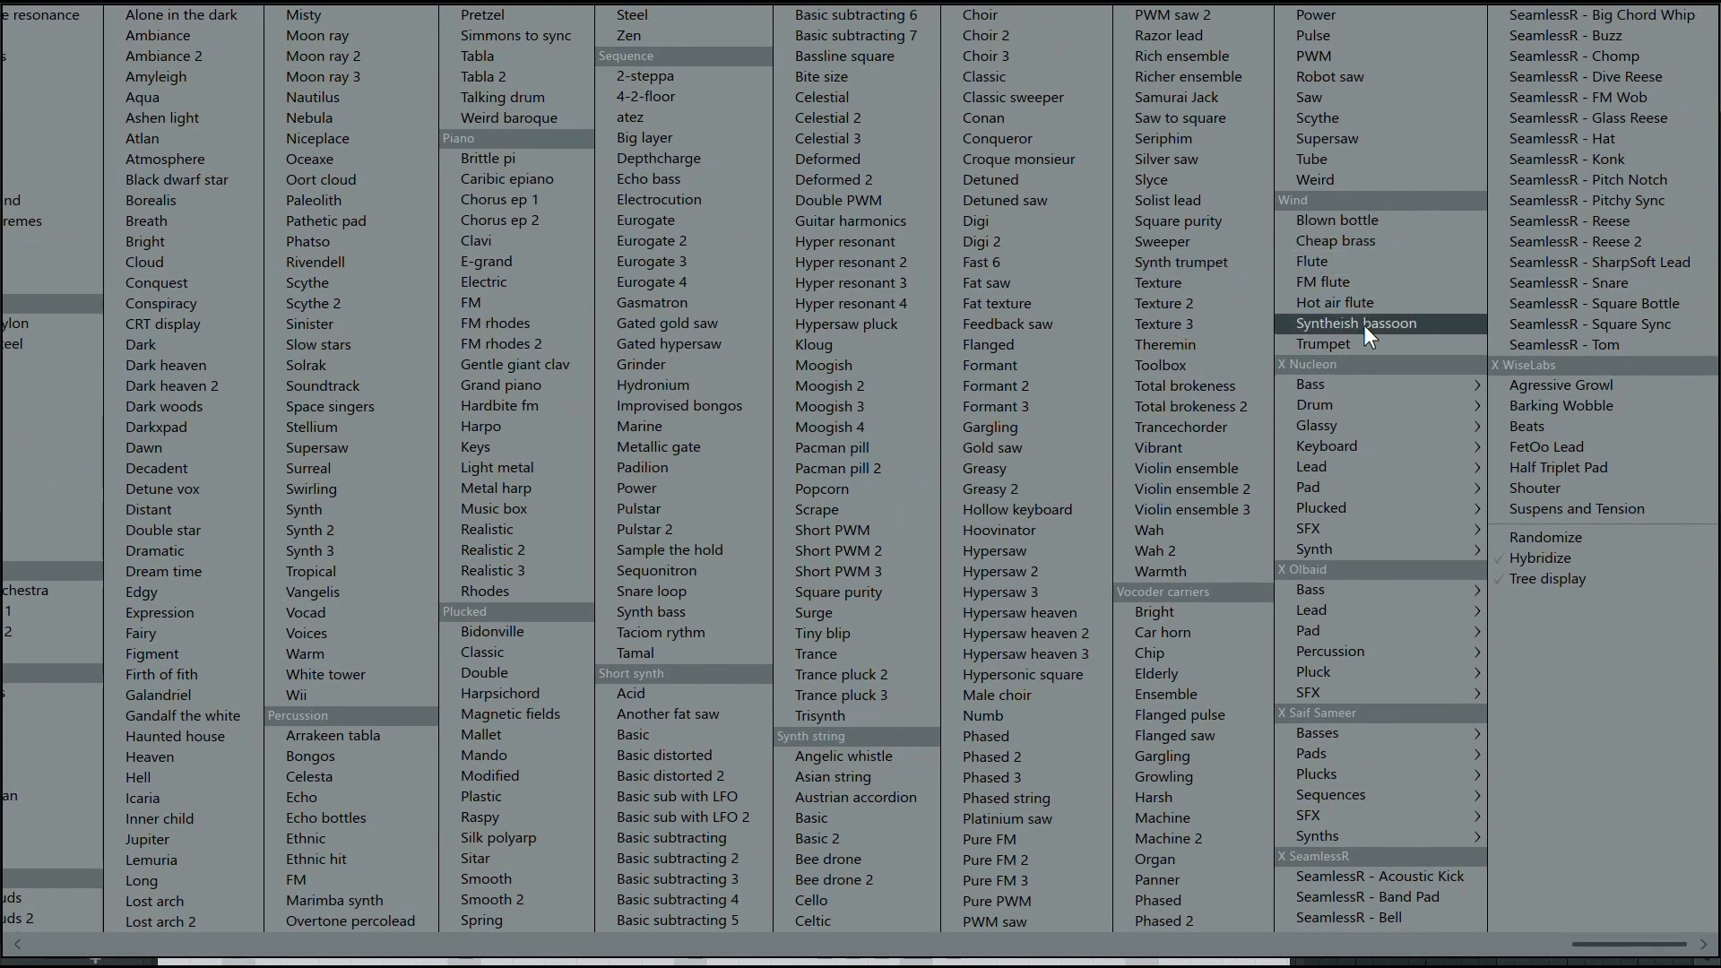
left_click(1336, 283)
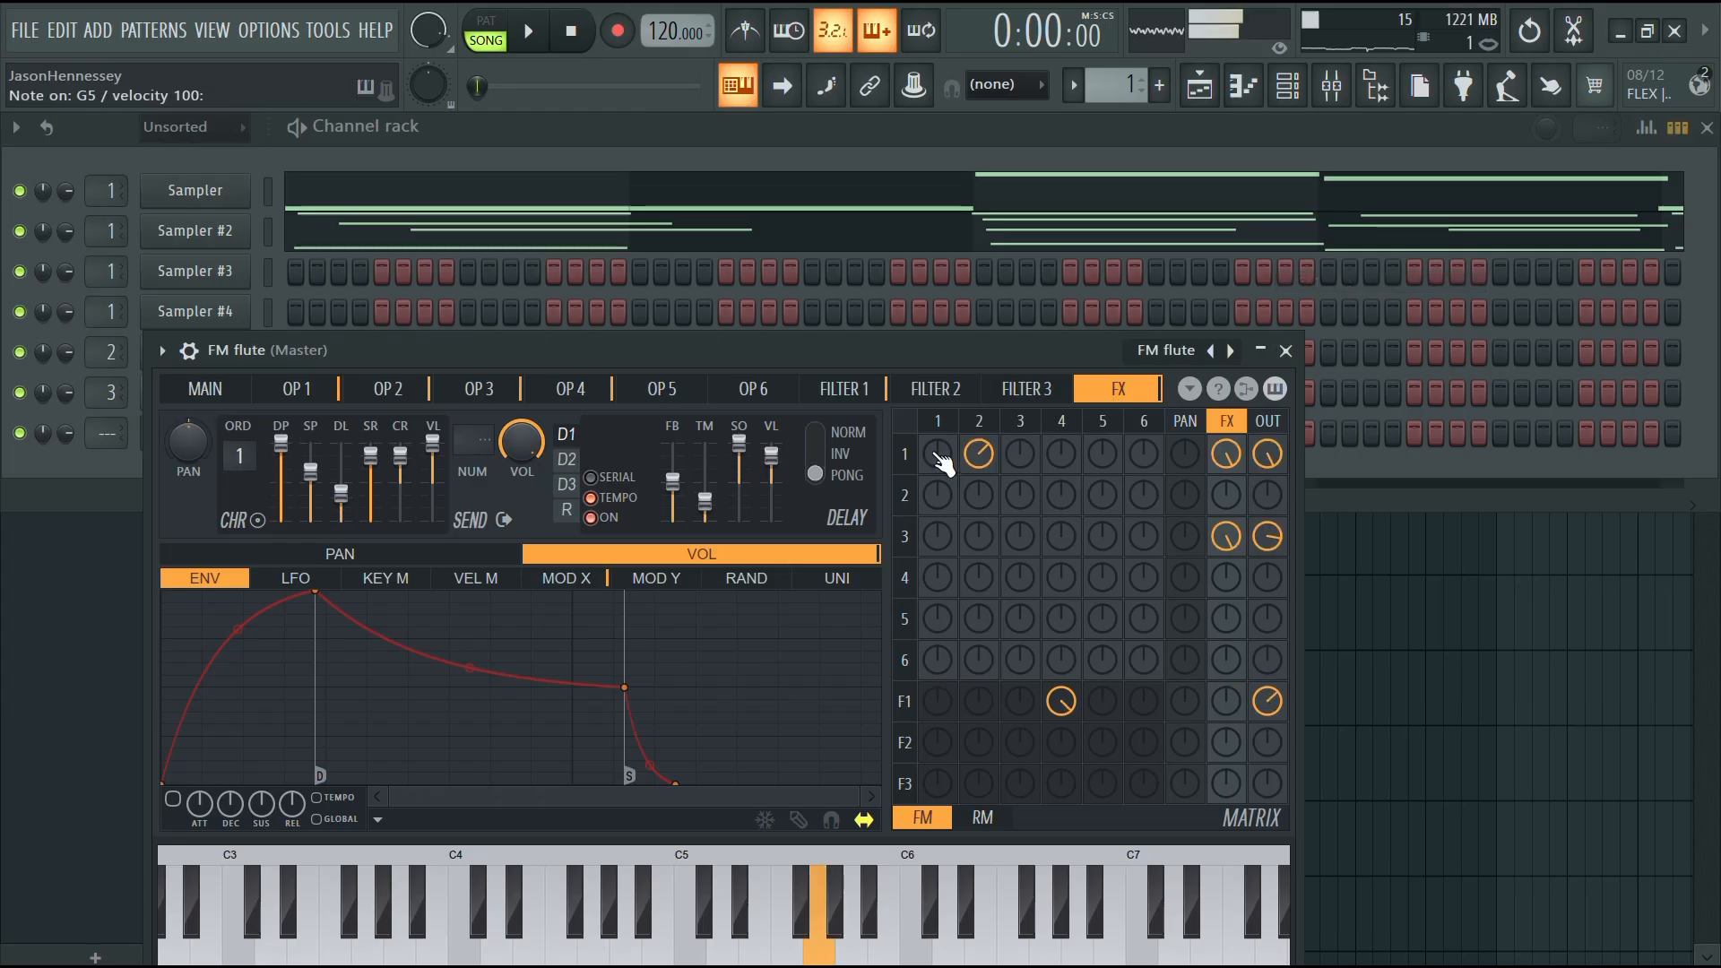
Play several notes to audition the FM flute sound and close the Sytrus window
key("t")
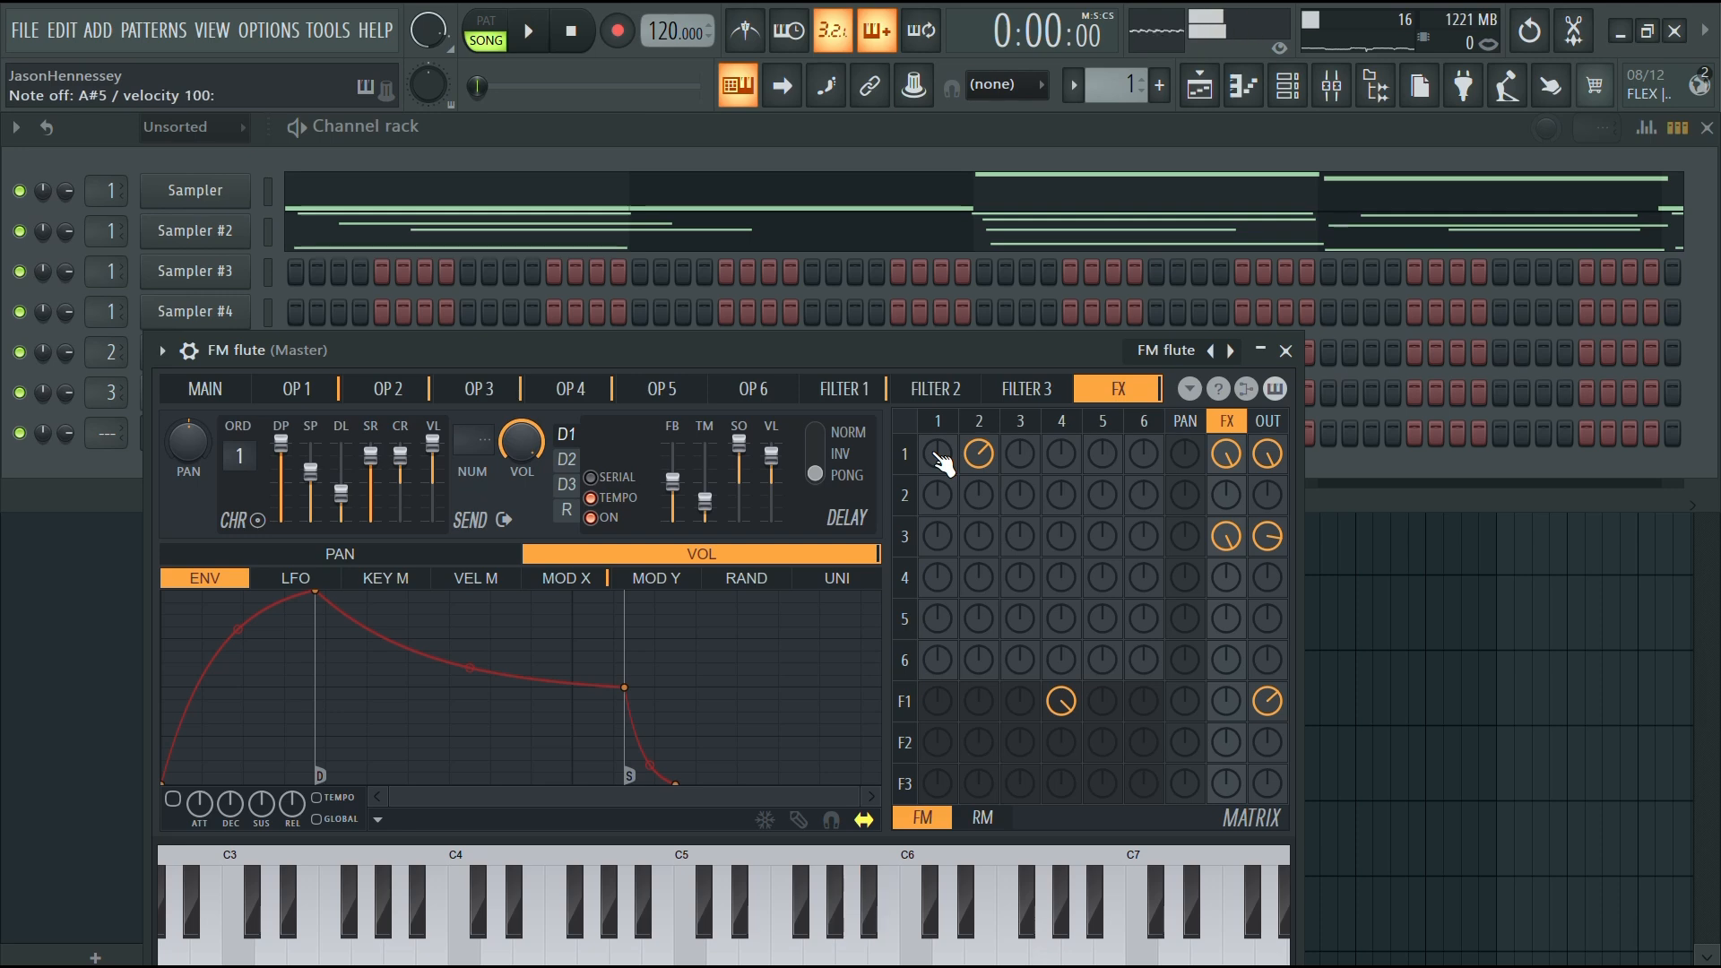
key("n")
key("b")
key("v")
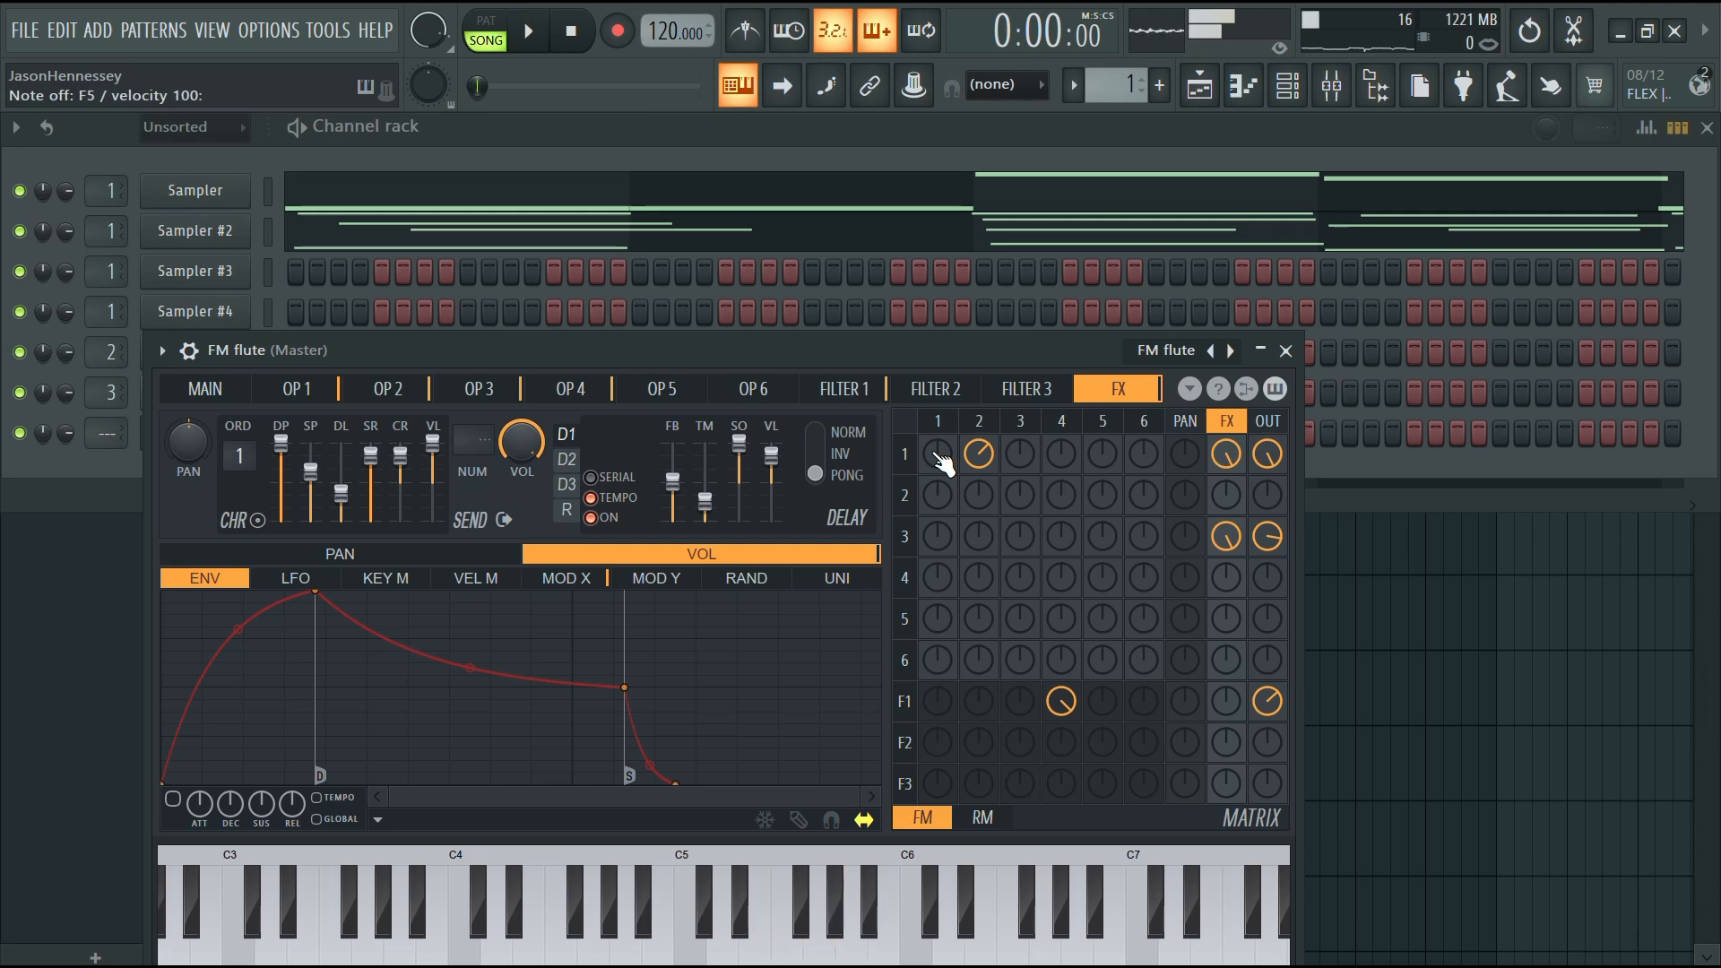
key("r")
key("t")
key("b")
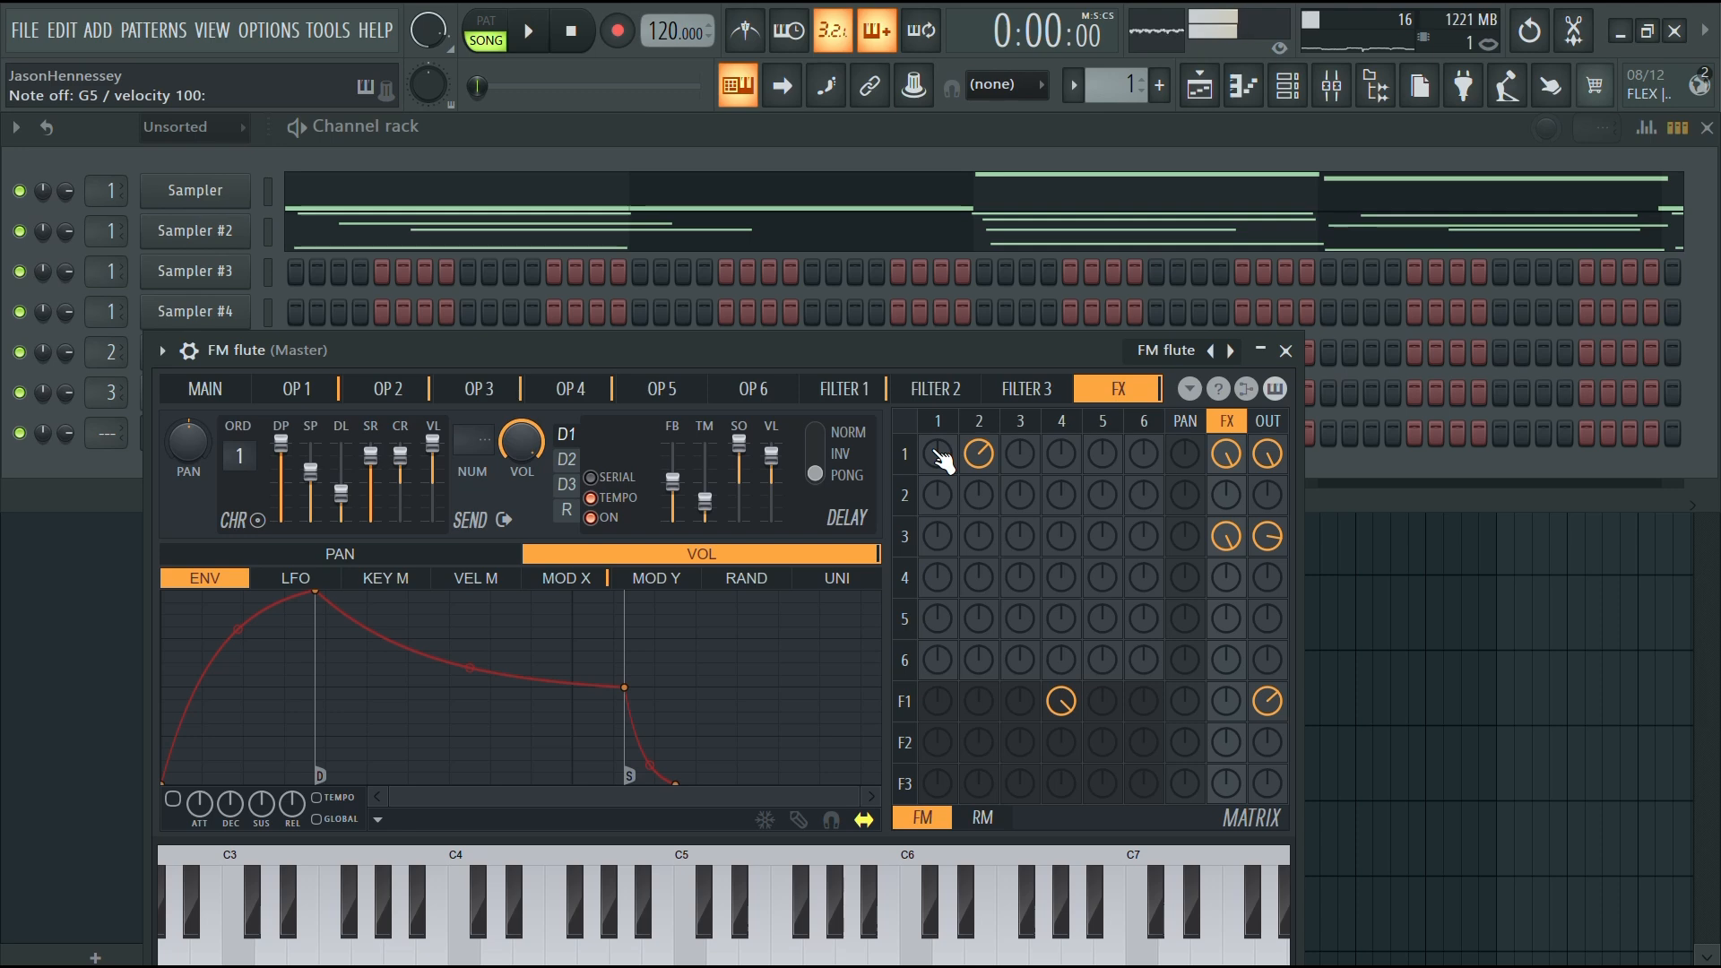
left_click(1285, 351)
Open the FM flute channel's piano roll and place an F4 note spanning the first bar
right_click(197, 437)
left_click(344, 432)
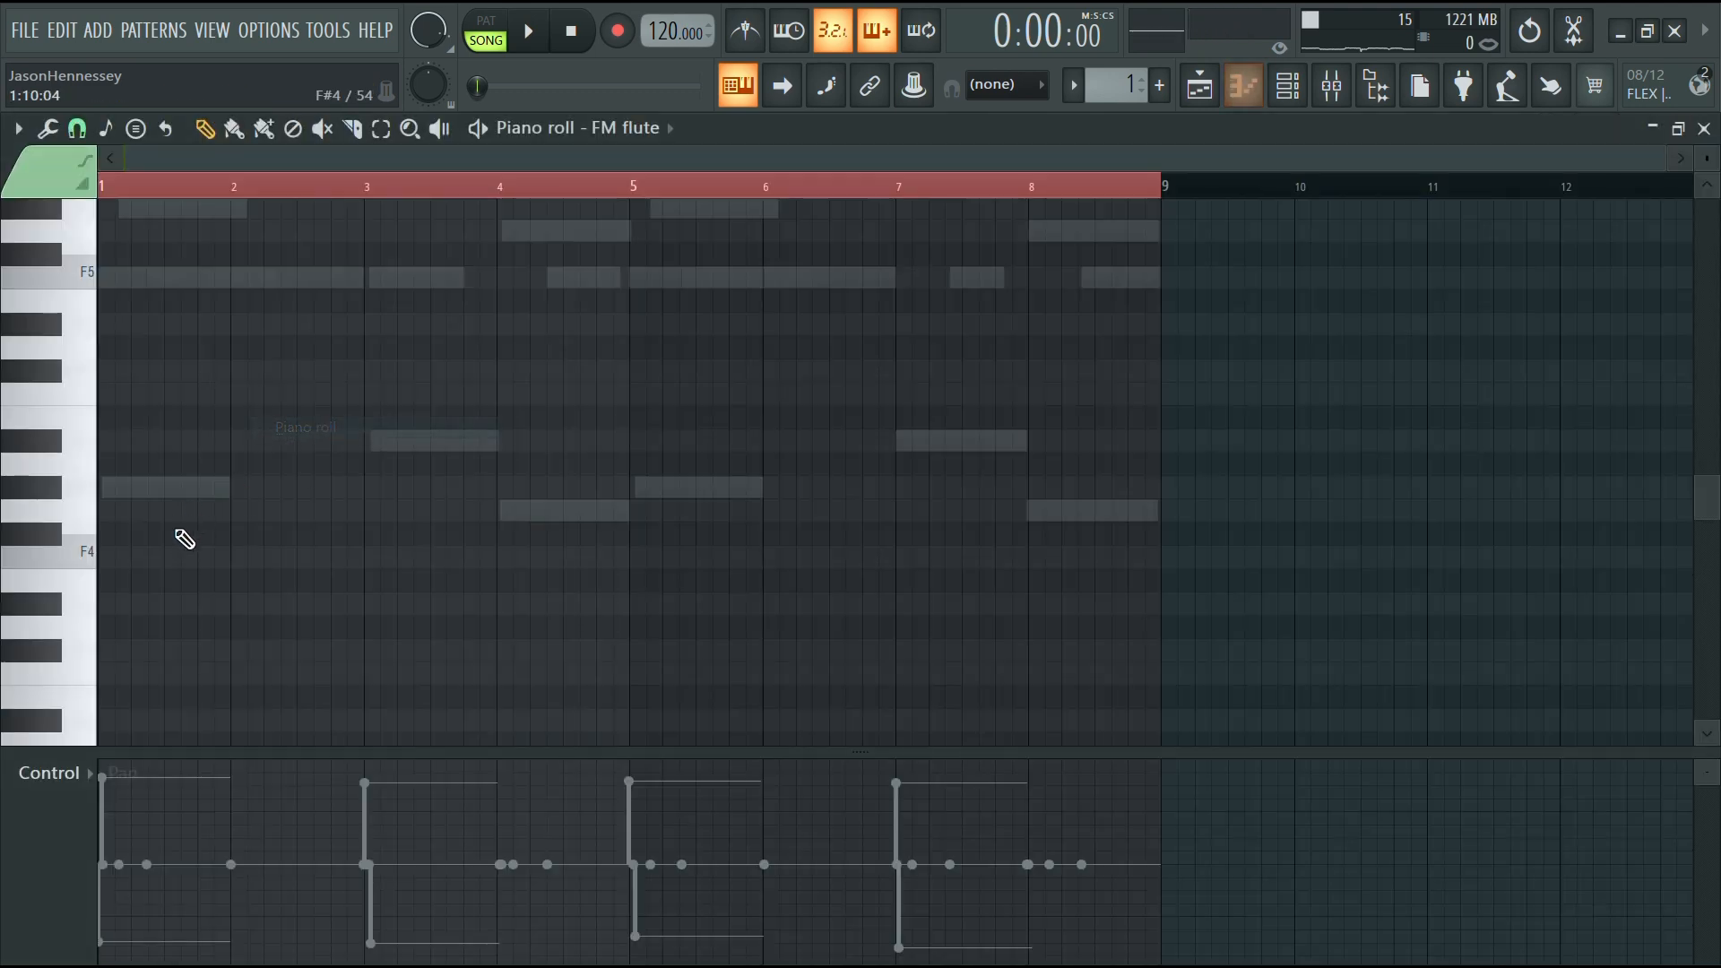
left_click_drag(121, 491, 5, 576)
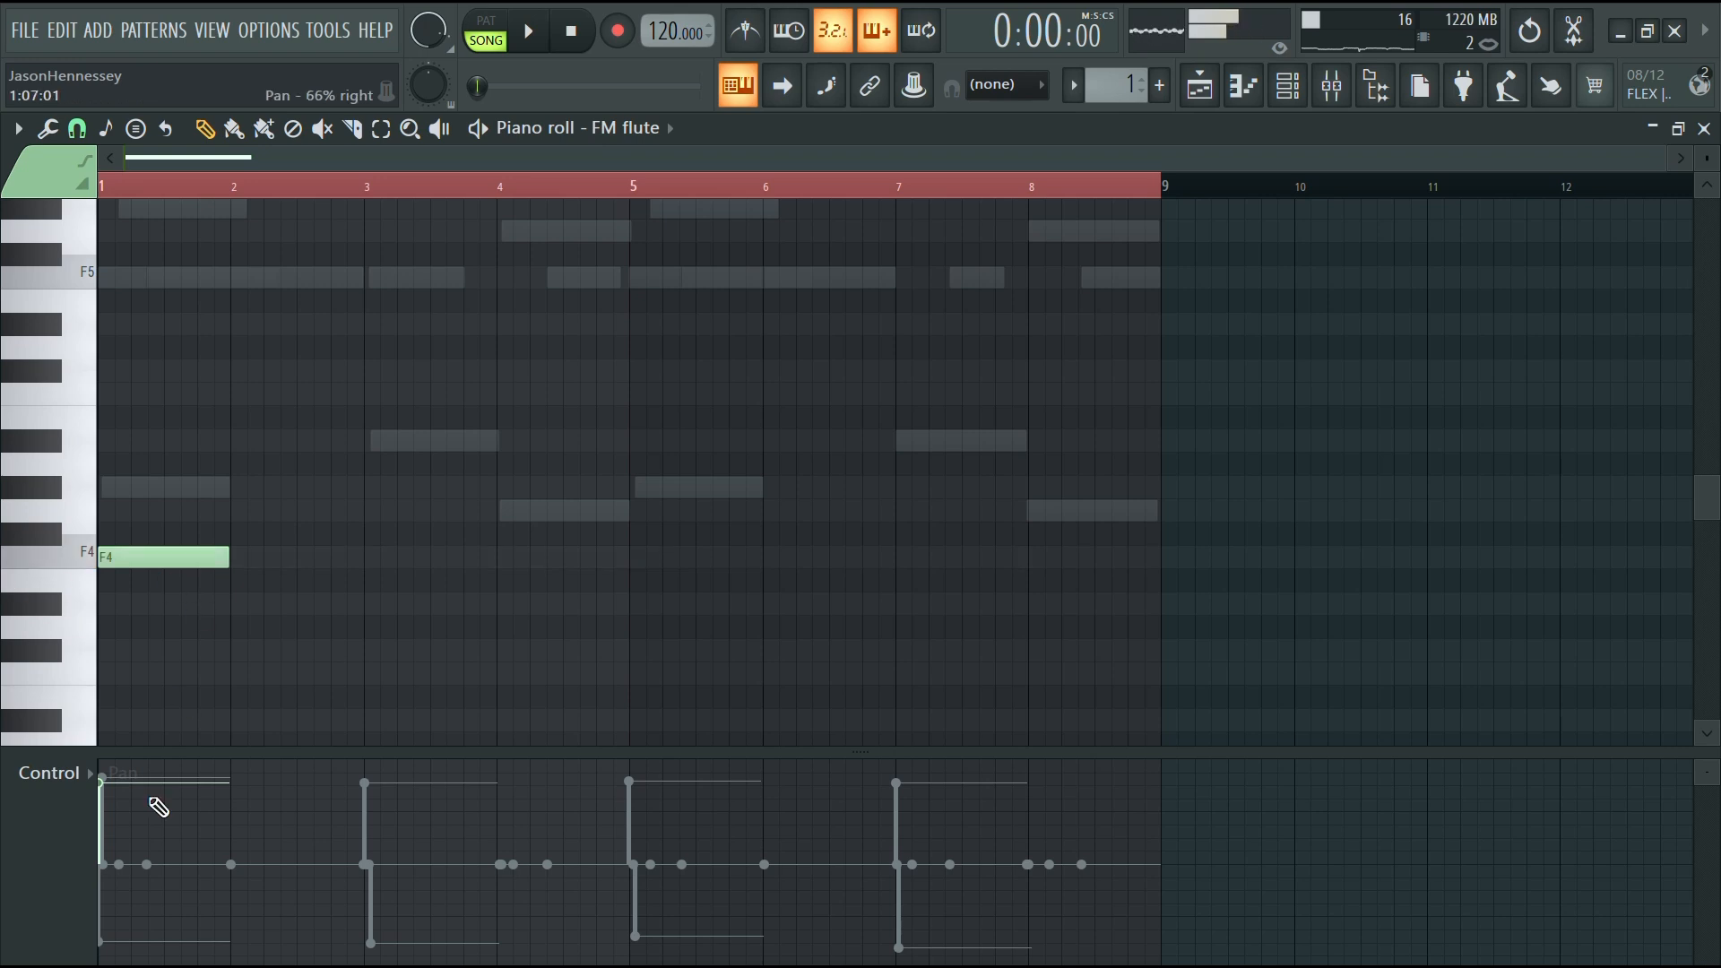
mouse_move(1711, 753)
left_mouse_down()
mouse_move(1713, 885)
mouse_move(1715, 765)
mouse_move(1706, 833)
mouse_move(1696, 753)
left_mouse_up()
scroll(134, 553, "up", 5)
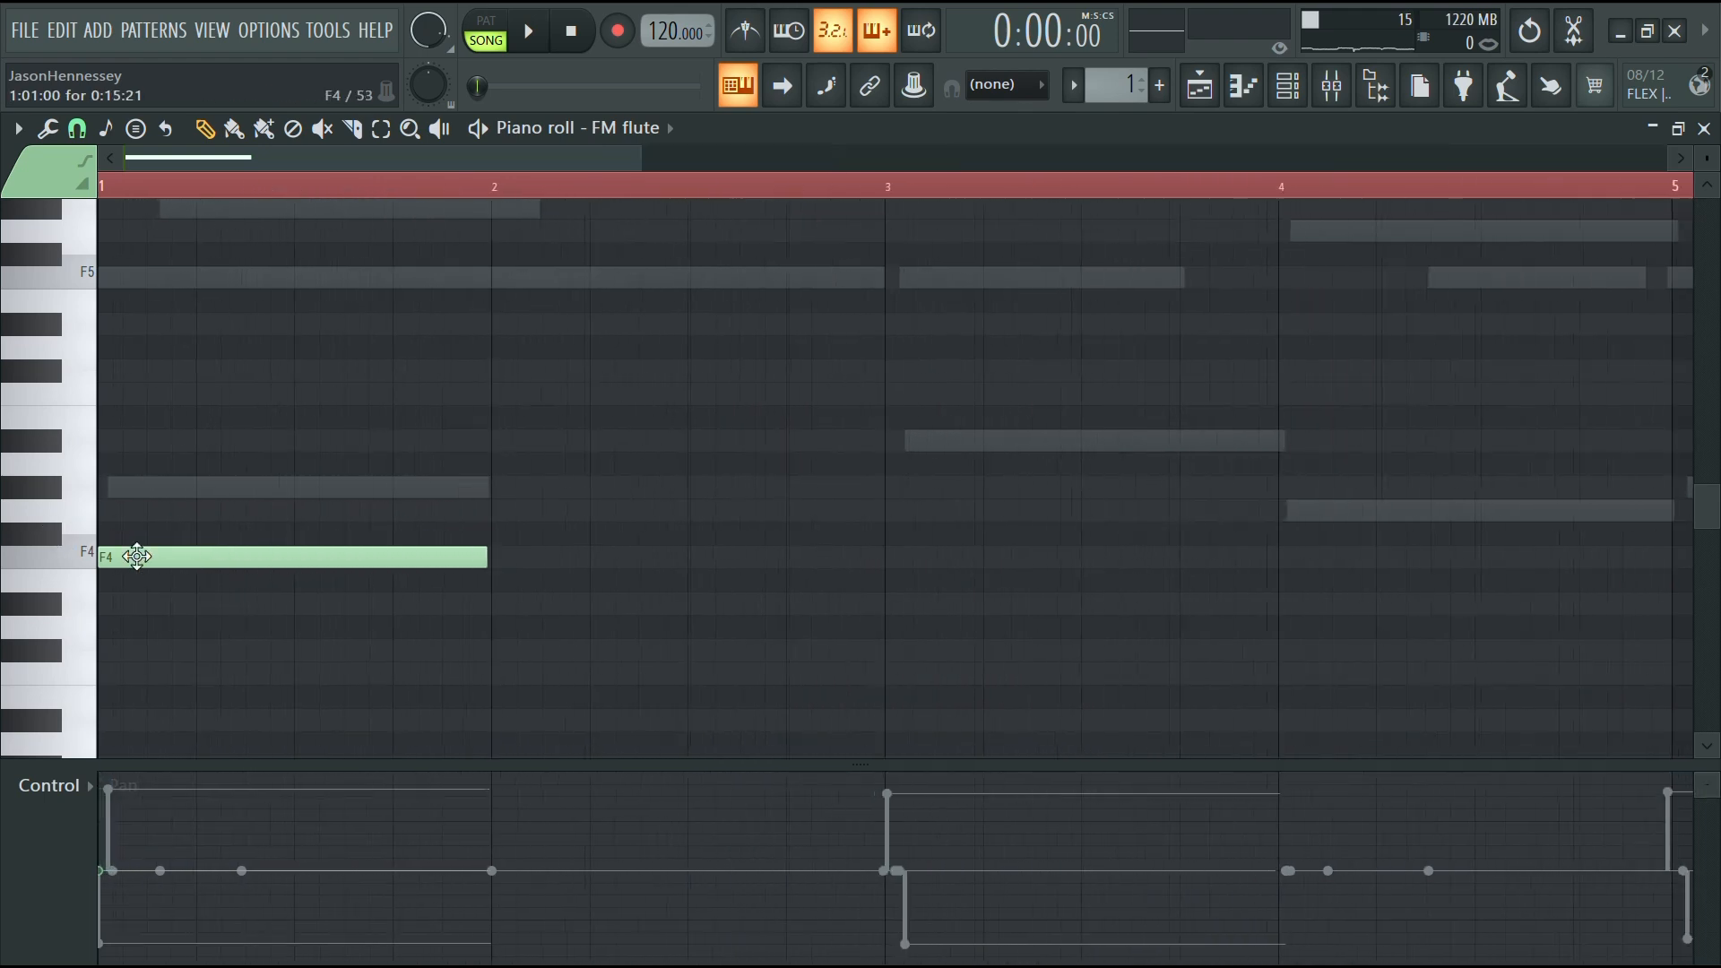
Place a short F5 note early in bar 1 above the F4 note and shorten it to a brief grace note
left_click(308, 276)
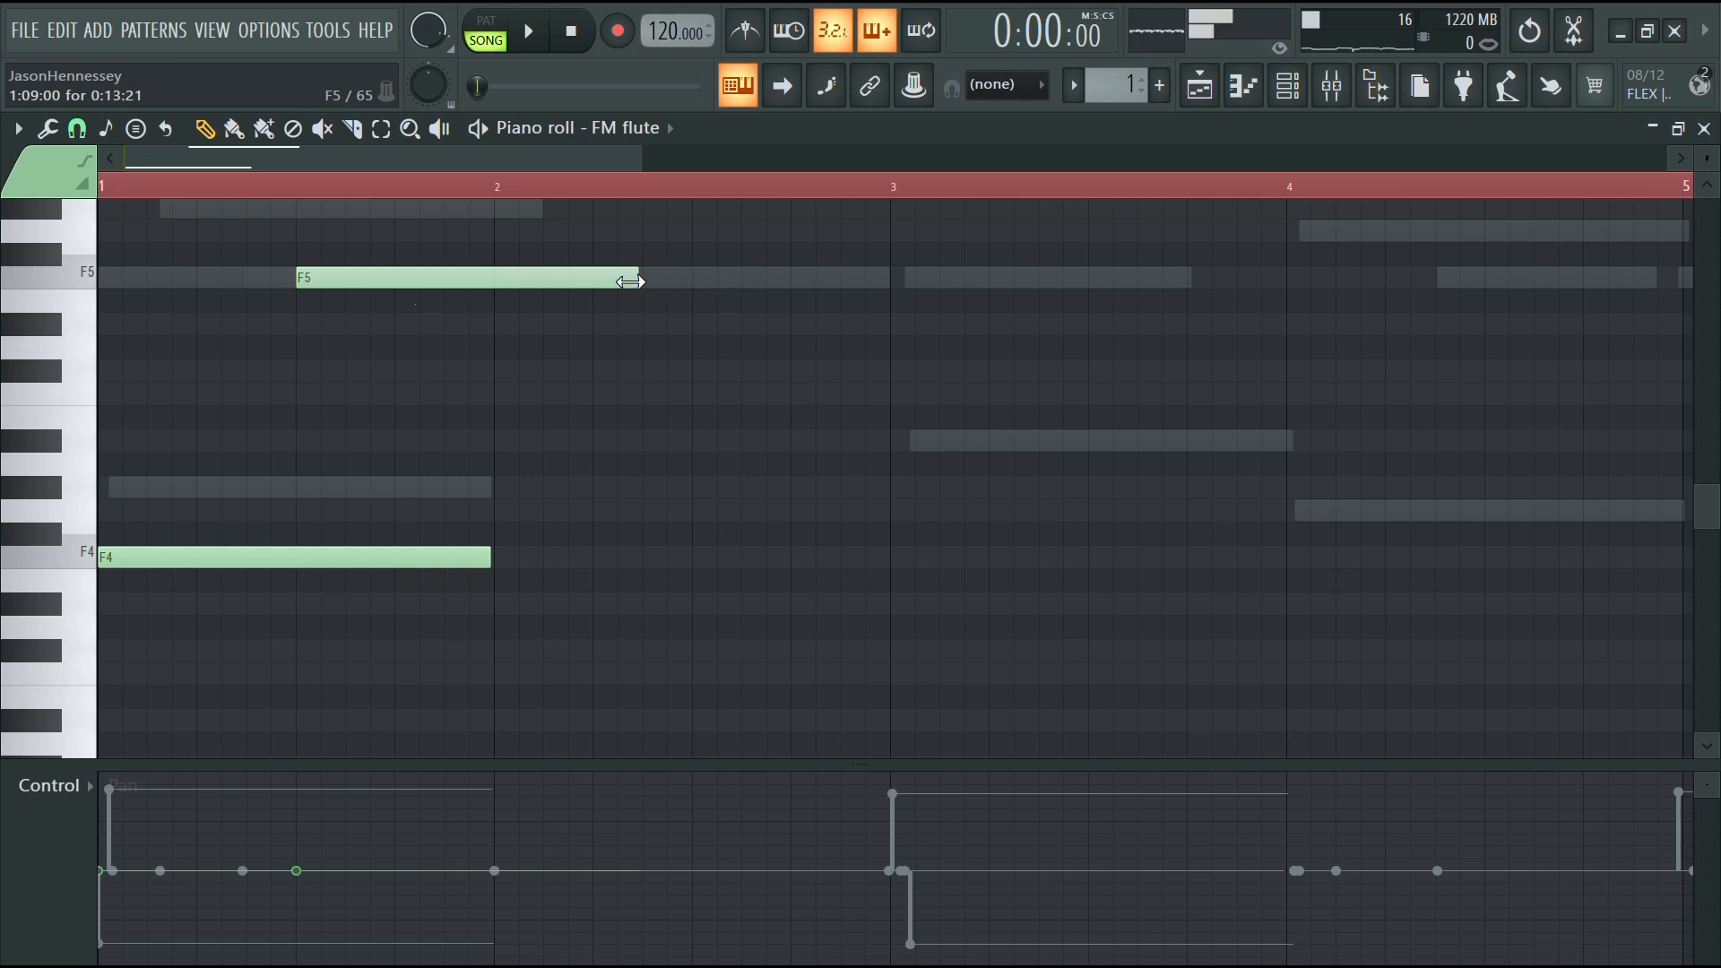
left_click_drag(630, 281, 320, 281)
scroll(451, 277, "up", 4)
double_click(443, 278)
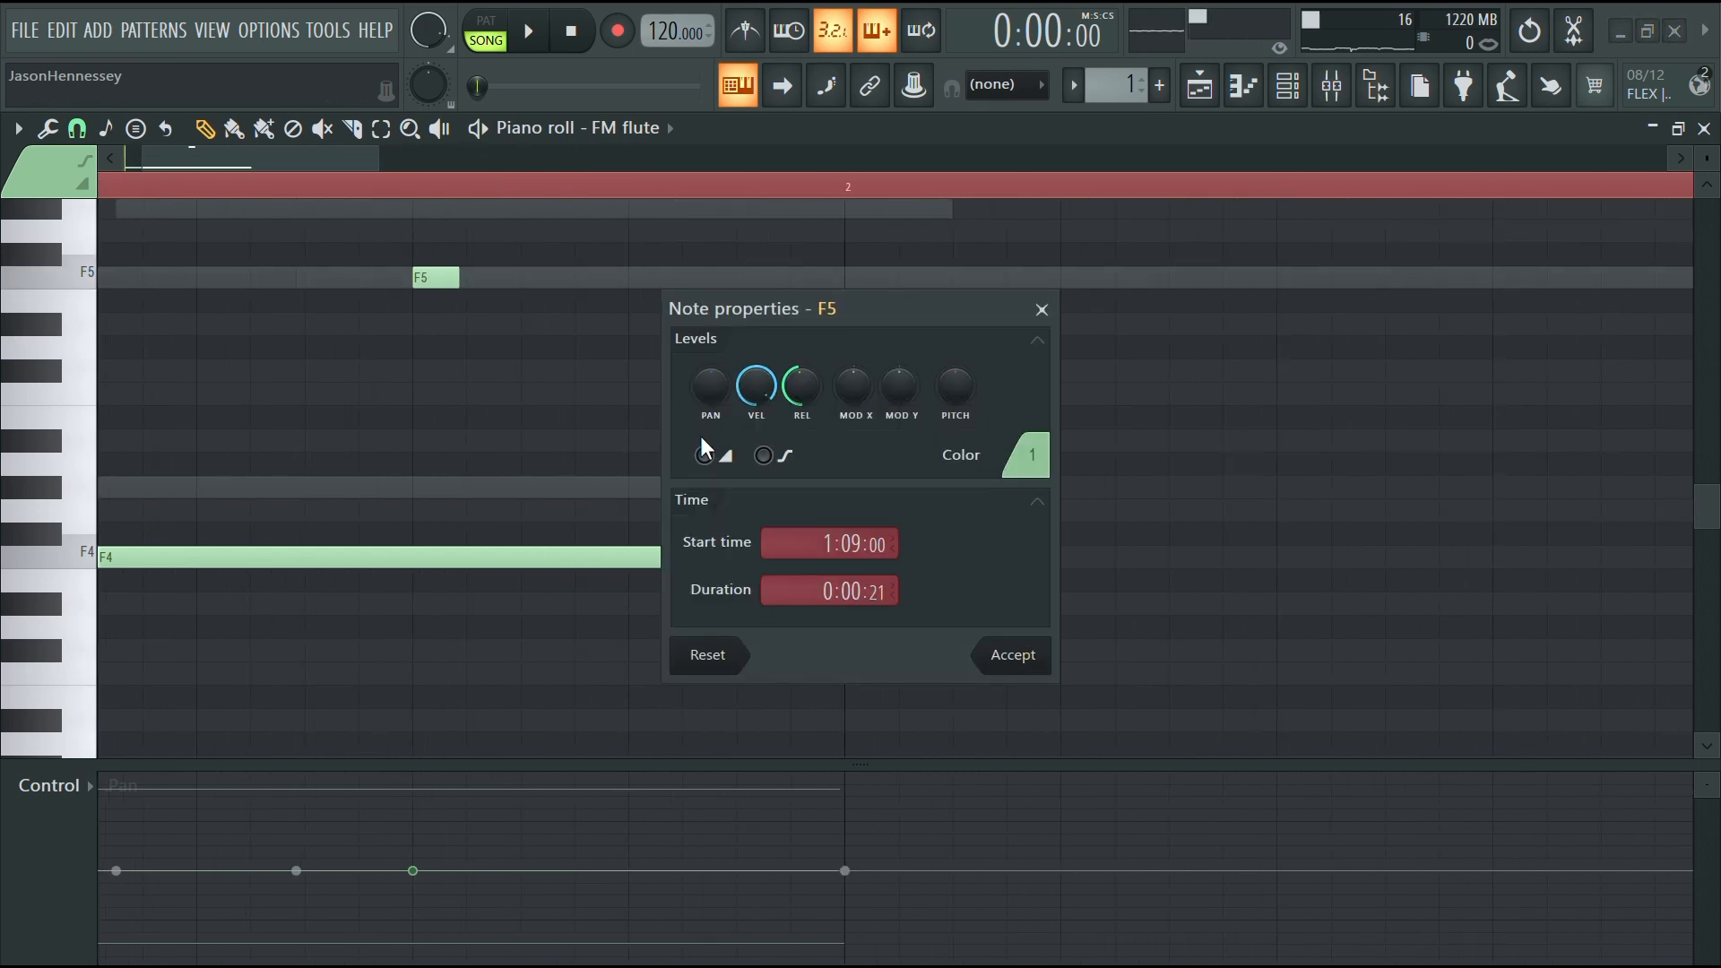
left_click(1013, 656)
Play the pattern to audition the FM flute notes
key("space")
scroll(1041, 584, "down", 4)
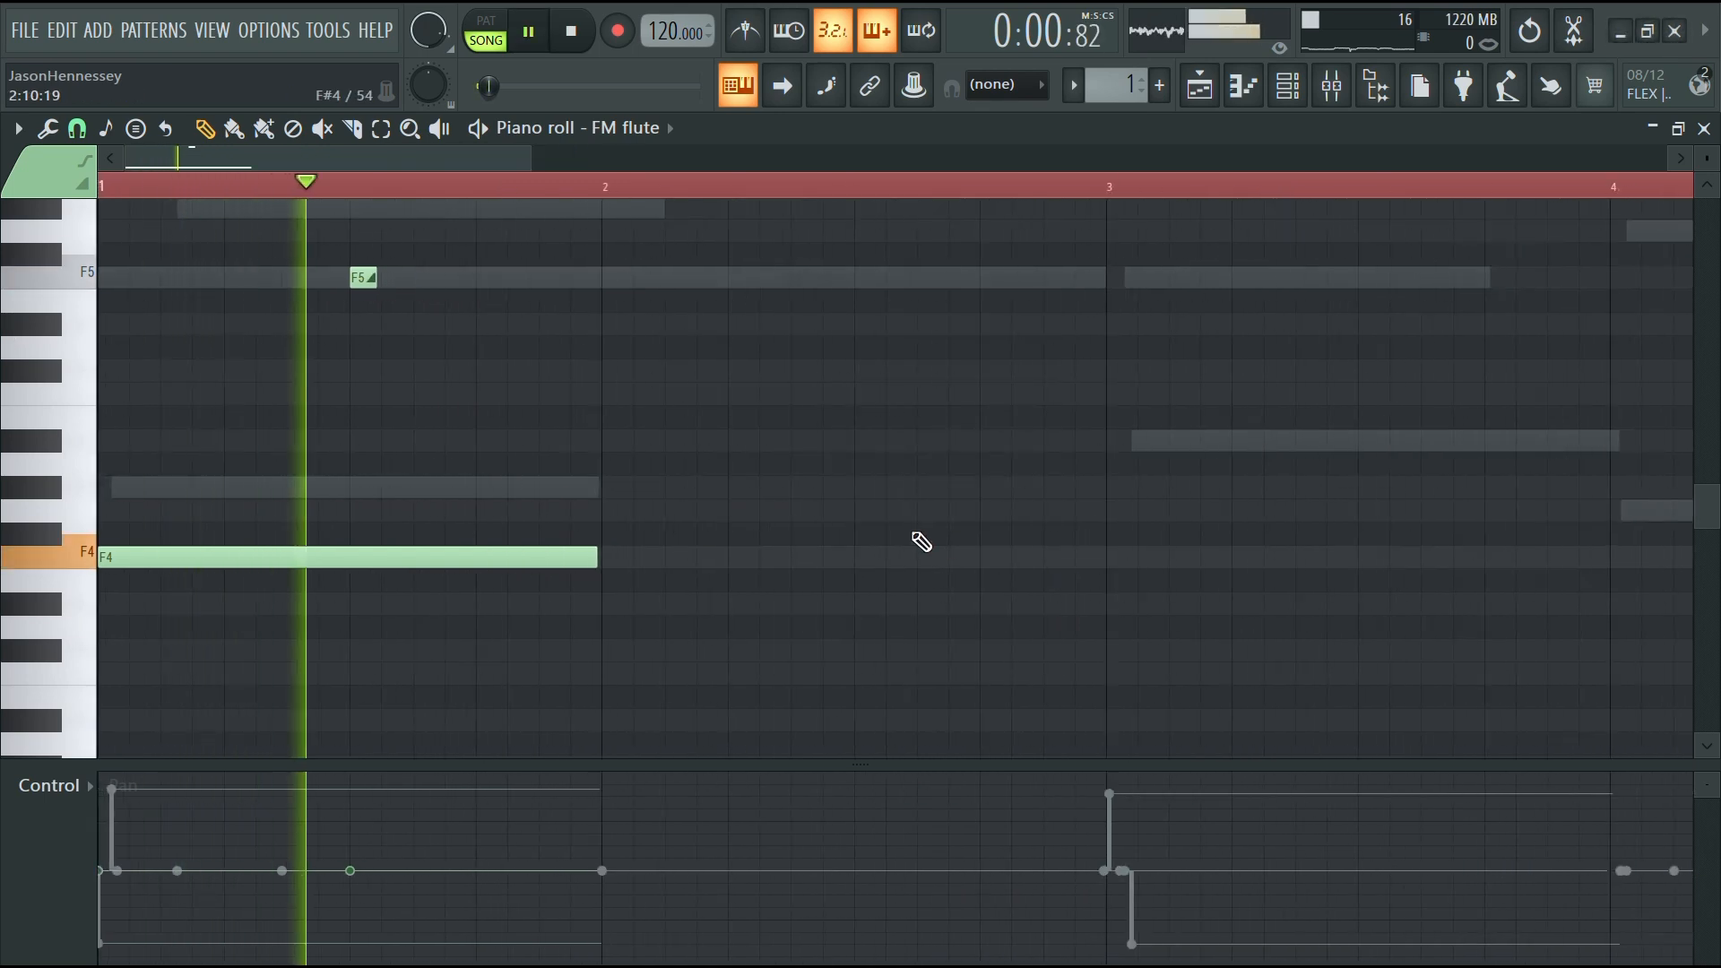
scroll(752, 488, "down", 3)
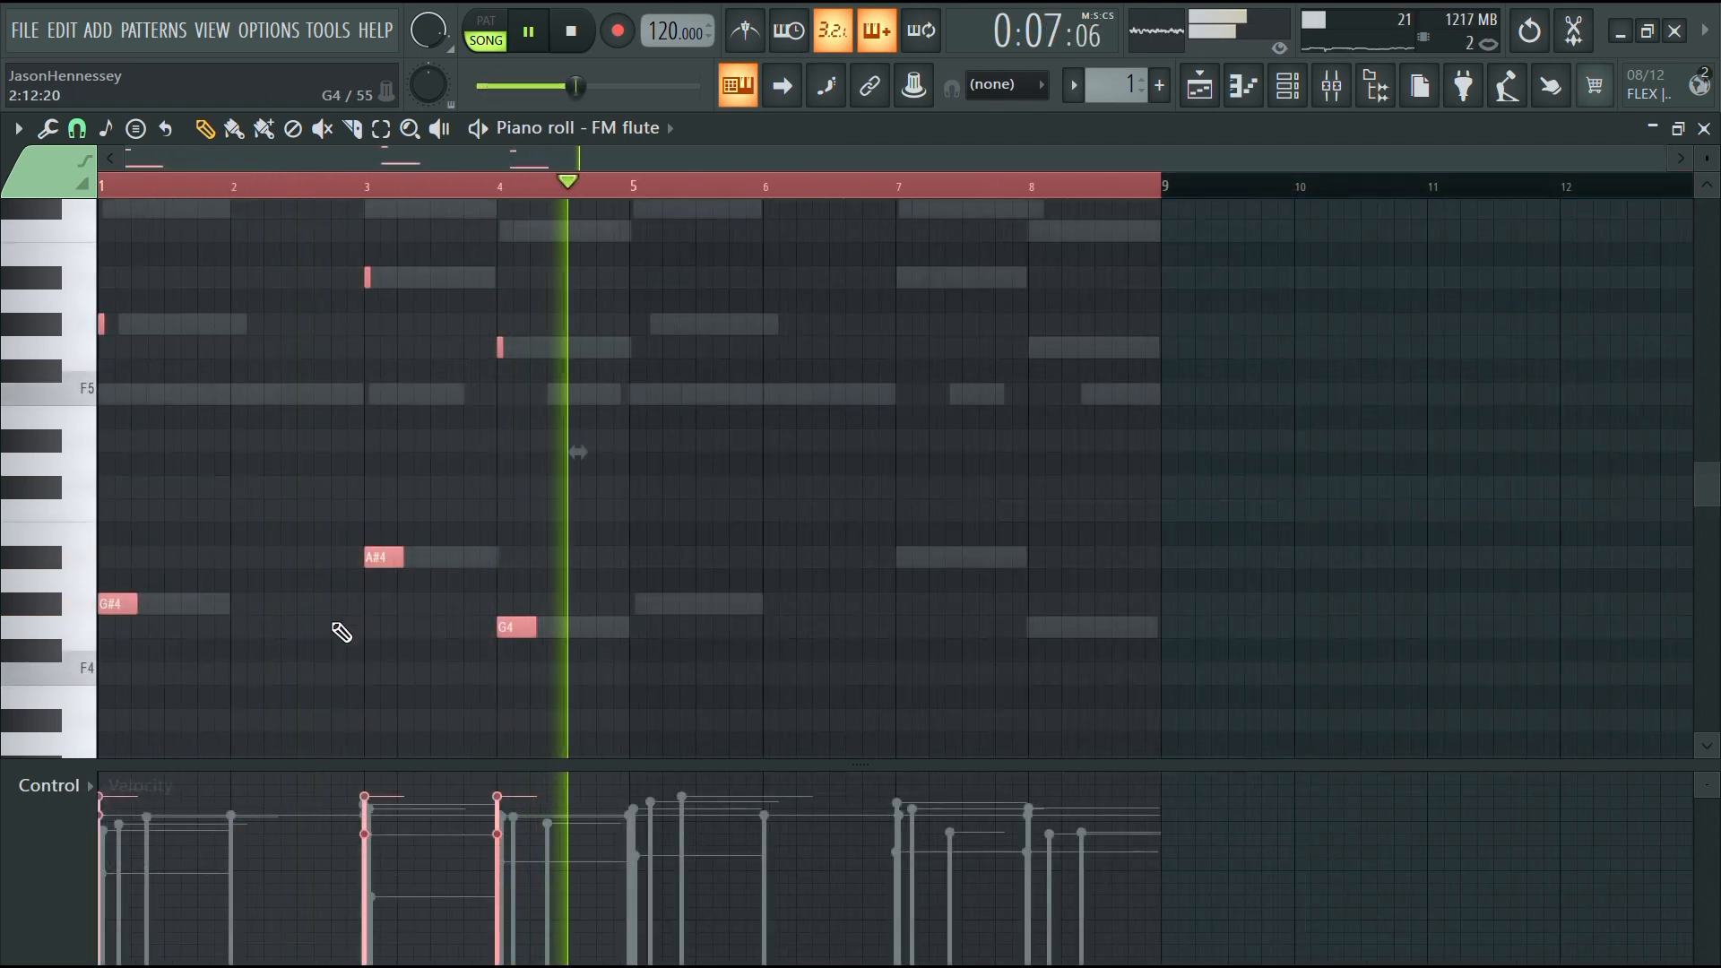
left_click(335, 626, "ctrl")
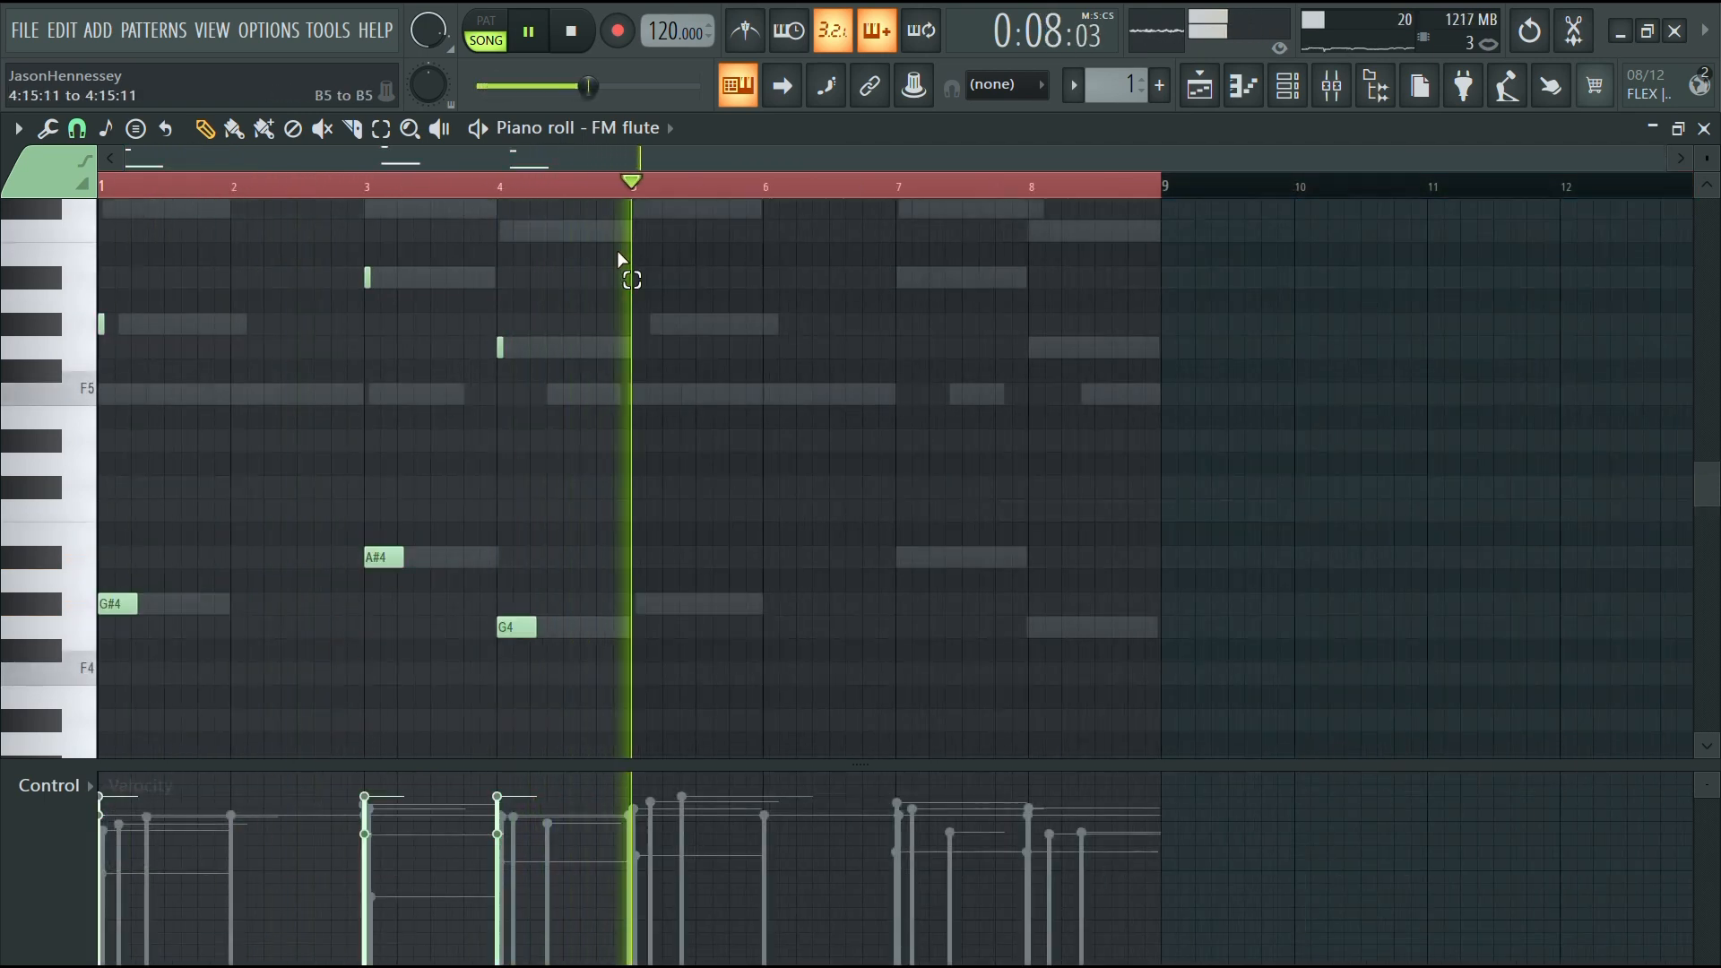
Select the flute notes of the first four bars and duplicate them into bars 5 to 8
left_click_drag(619, 251, 95, 754, "ctrl")
key("space")
key("space")
key("ctrl+b")
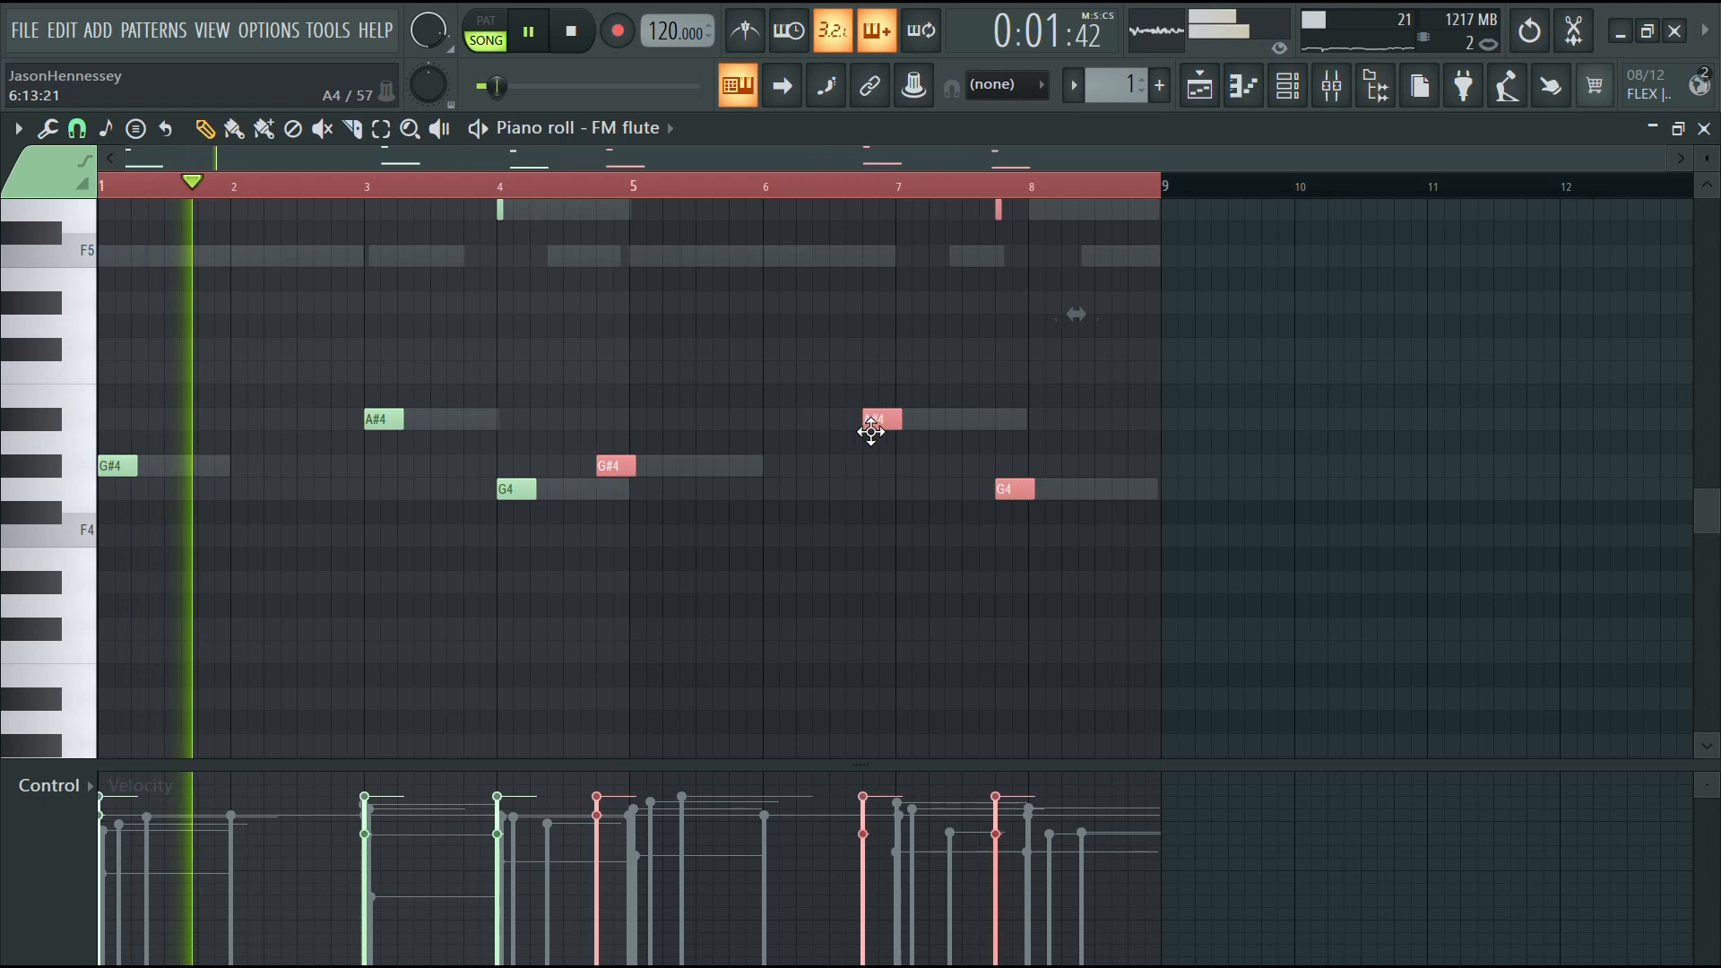
left_click(954, 588)
scroll(1094, 518, "up", 3)
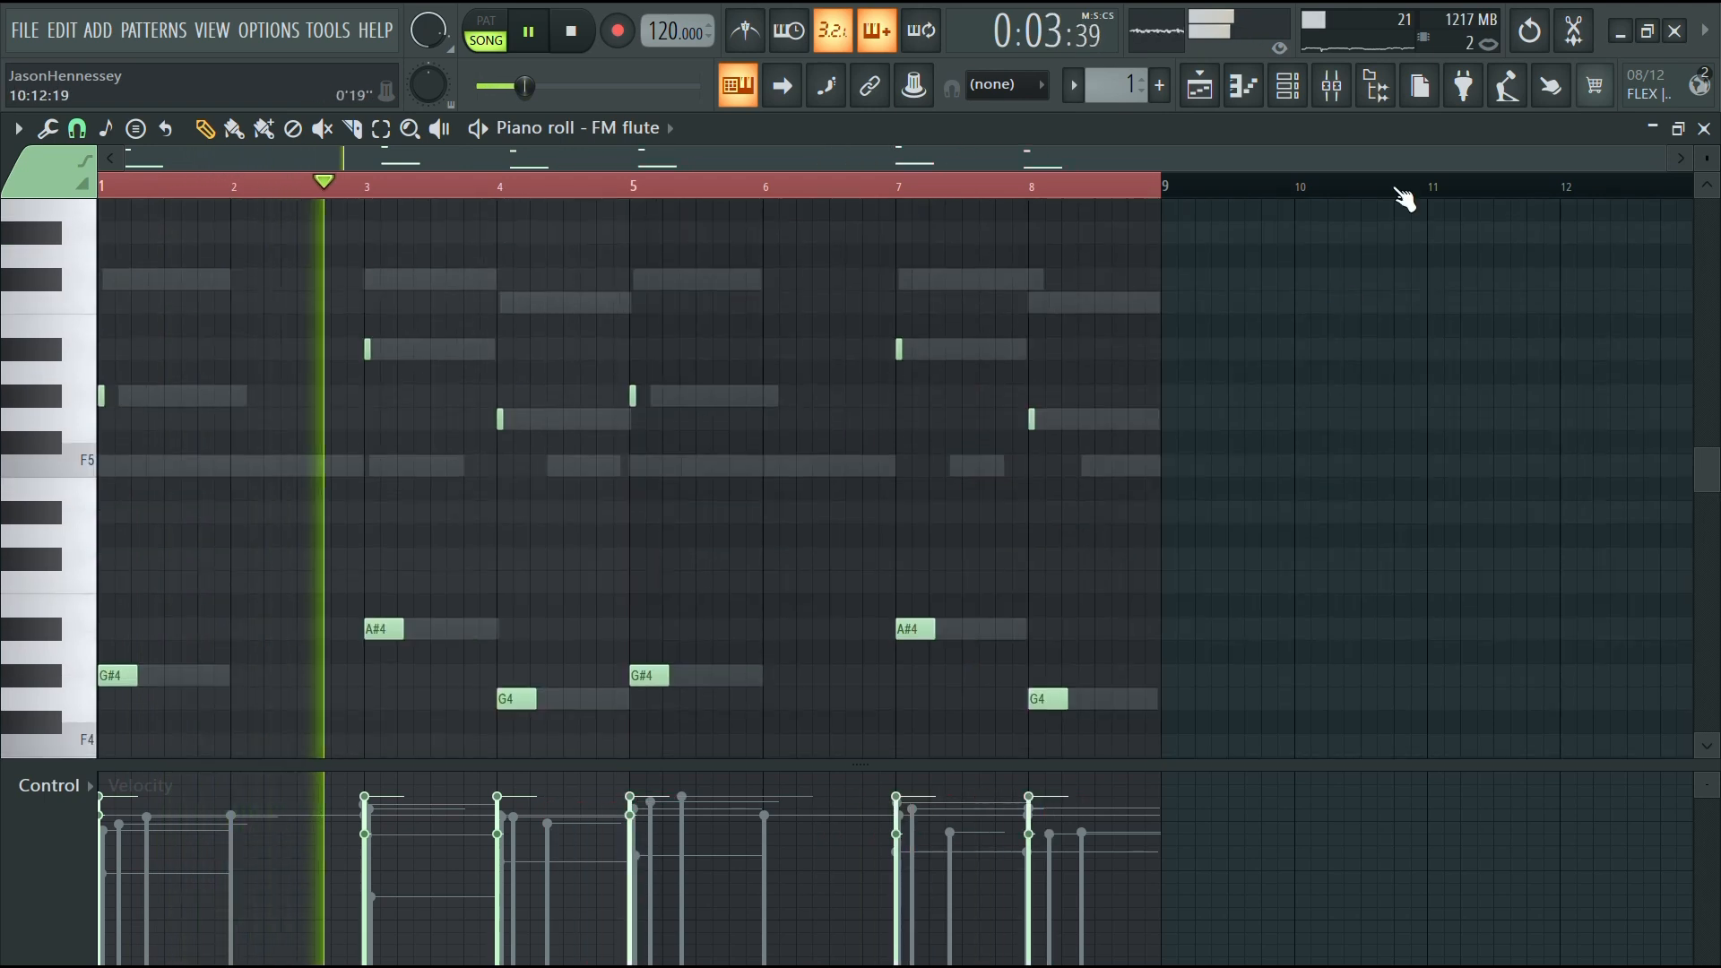
Route the FM flute mixer track to the Gross and HAlf insert instead of the Master
left_click(1287, 85)
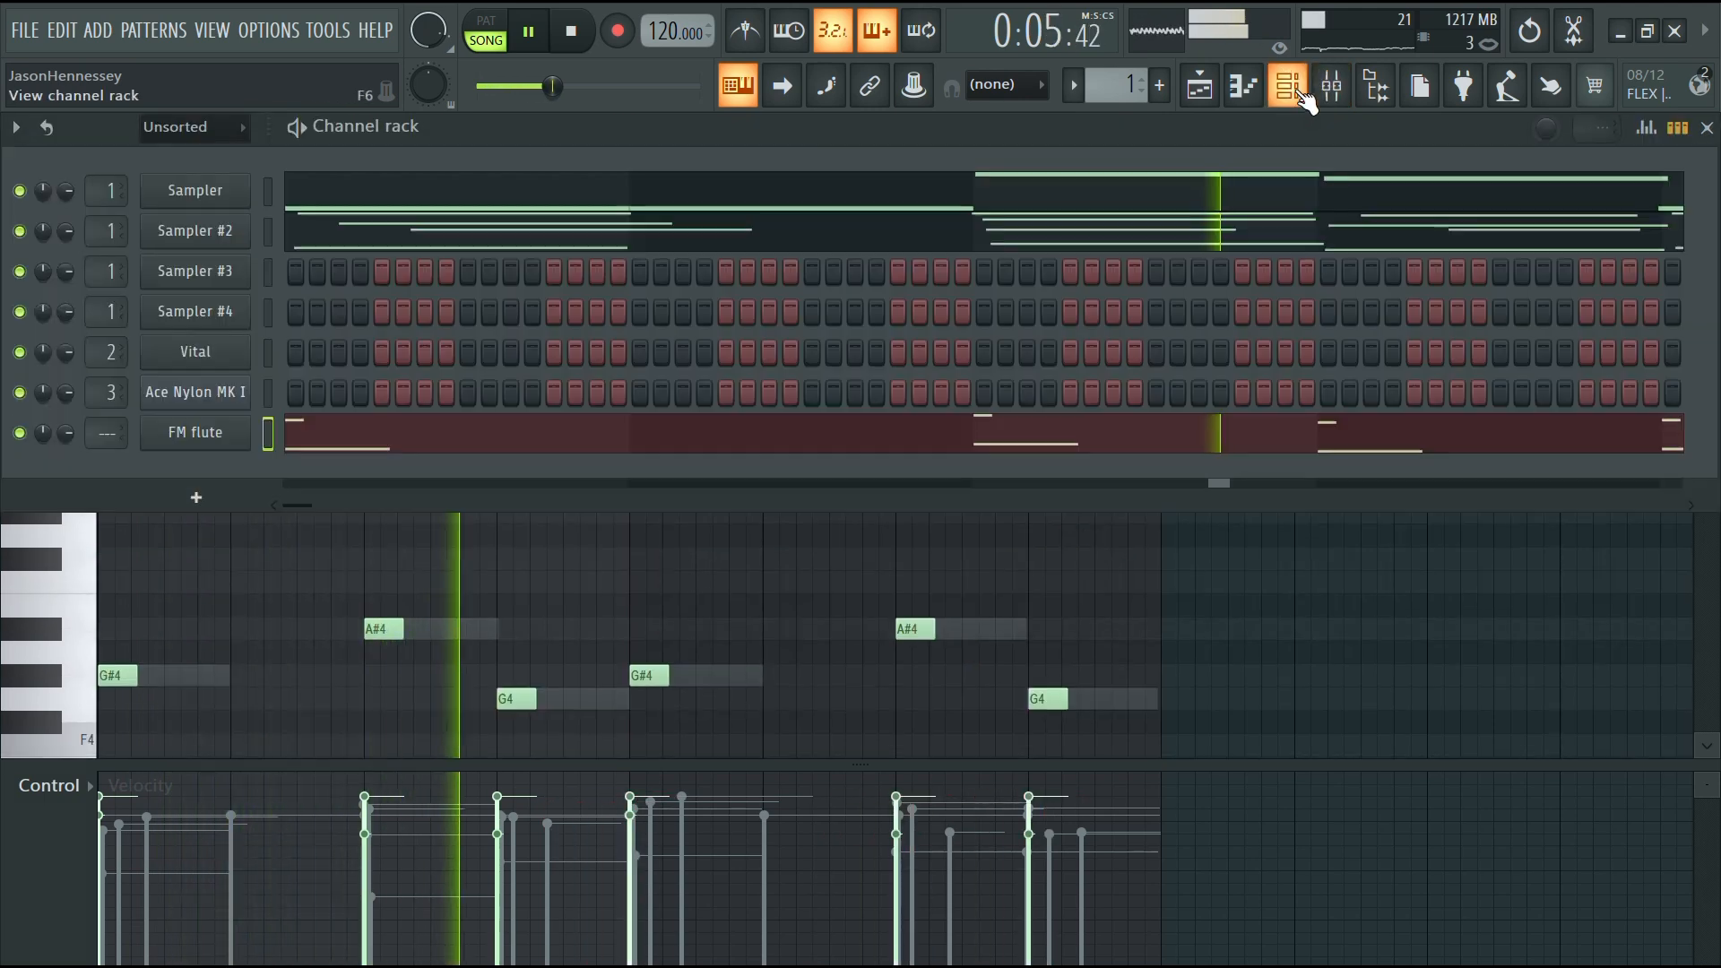
left_click(1243, 85)
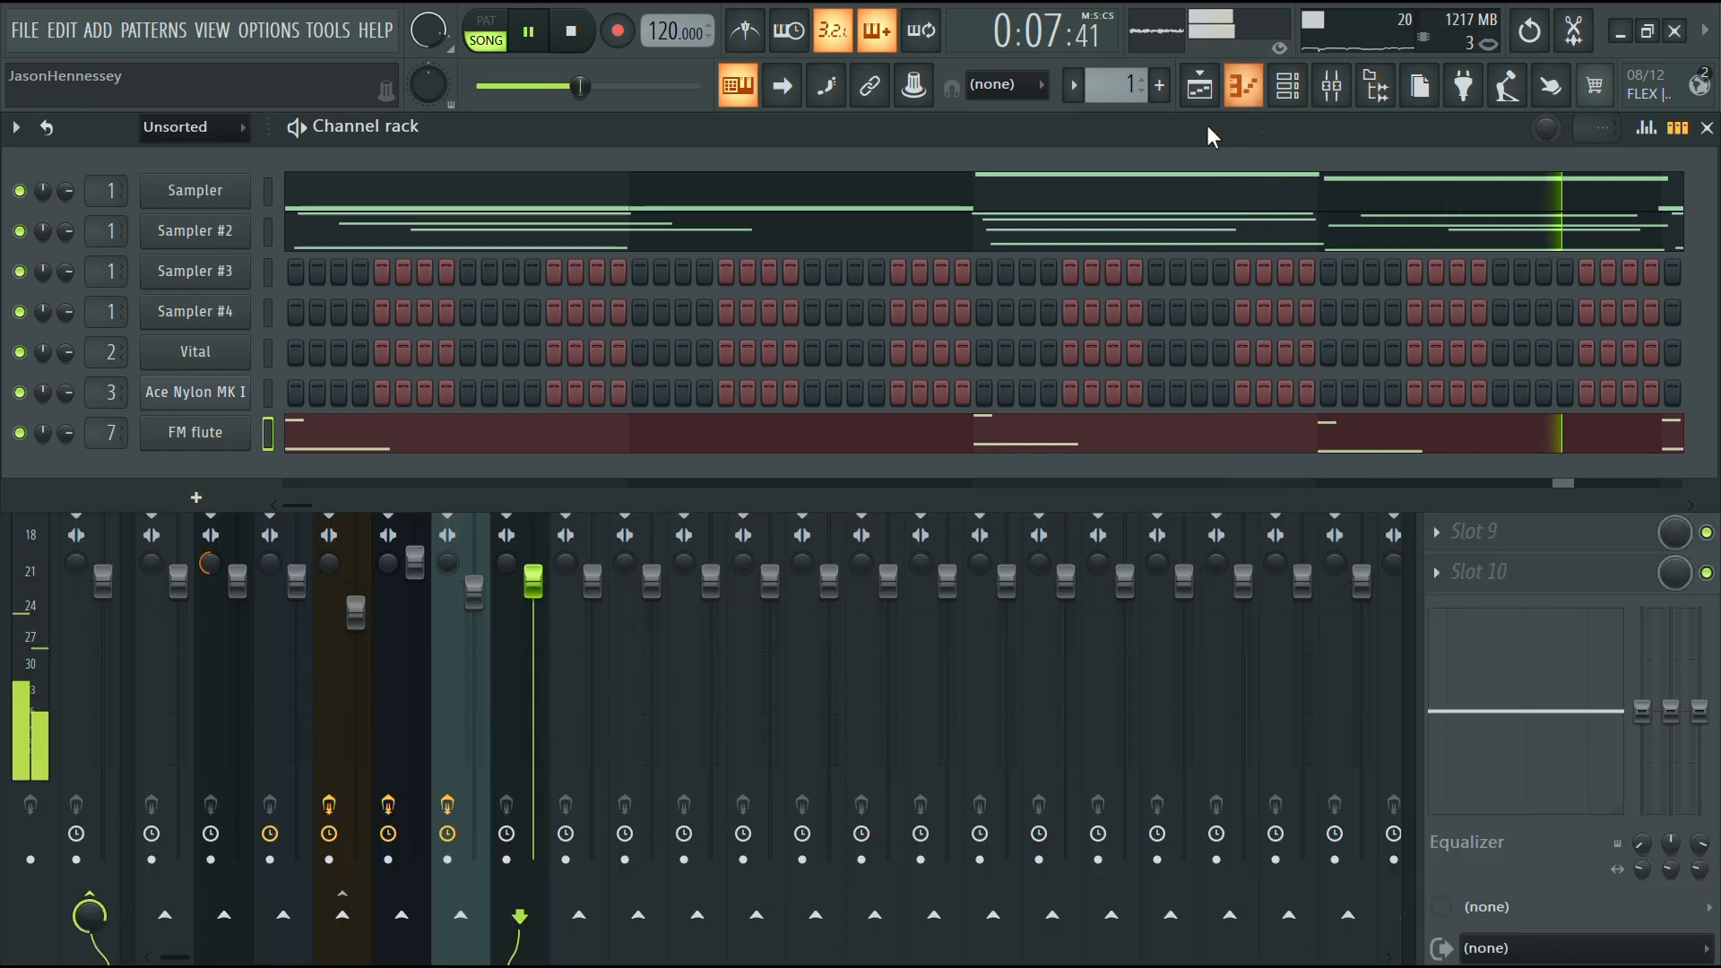
left_click(1330, 85)
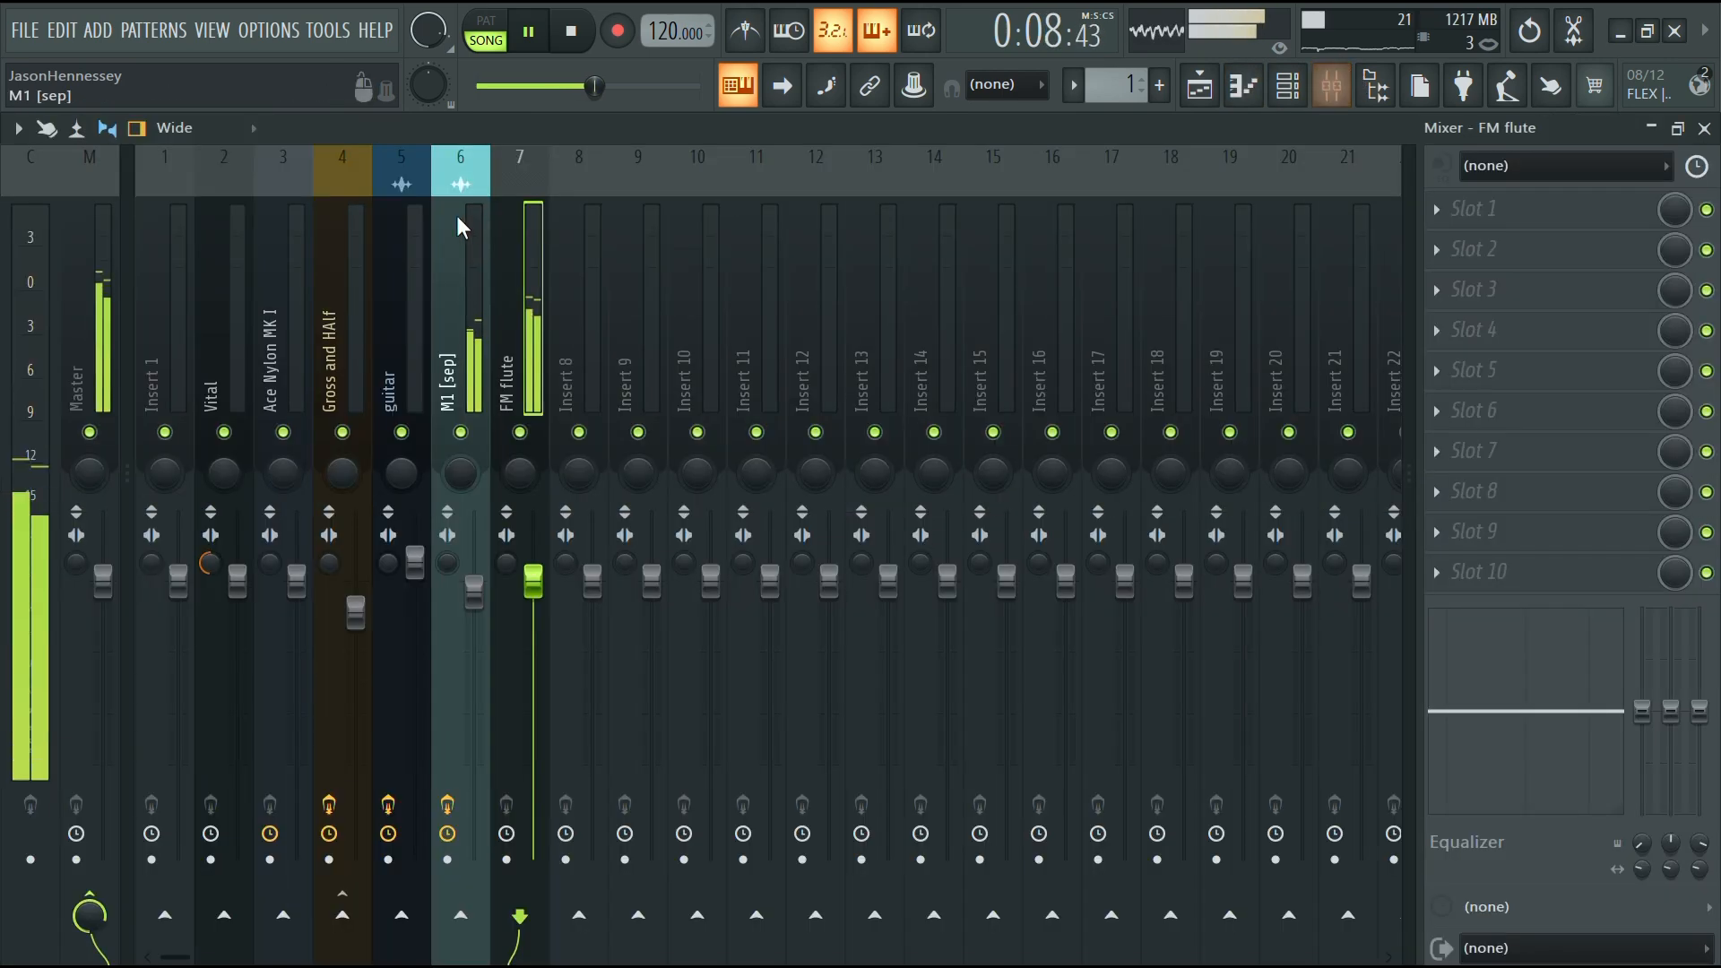
left_click(338, 341)
left_click(502, 349)
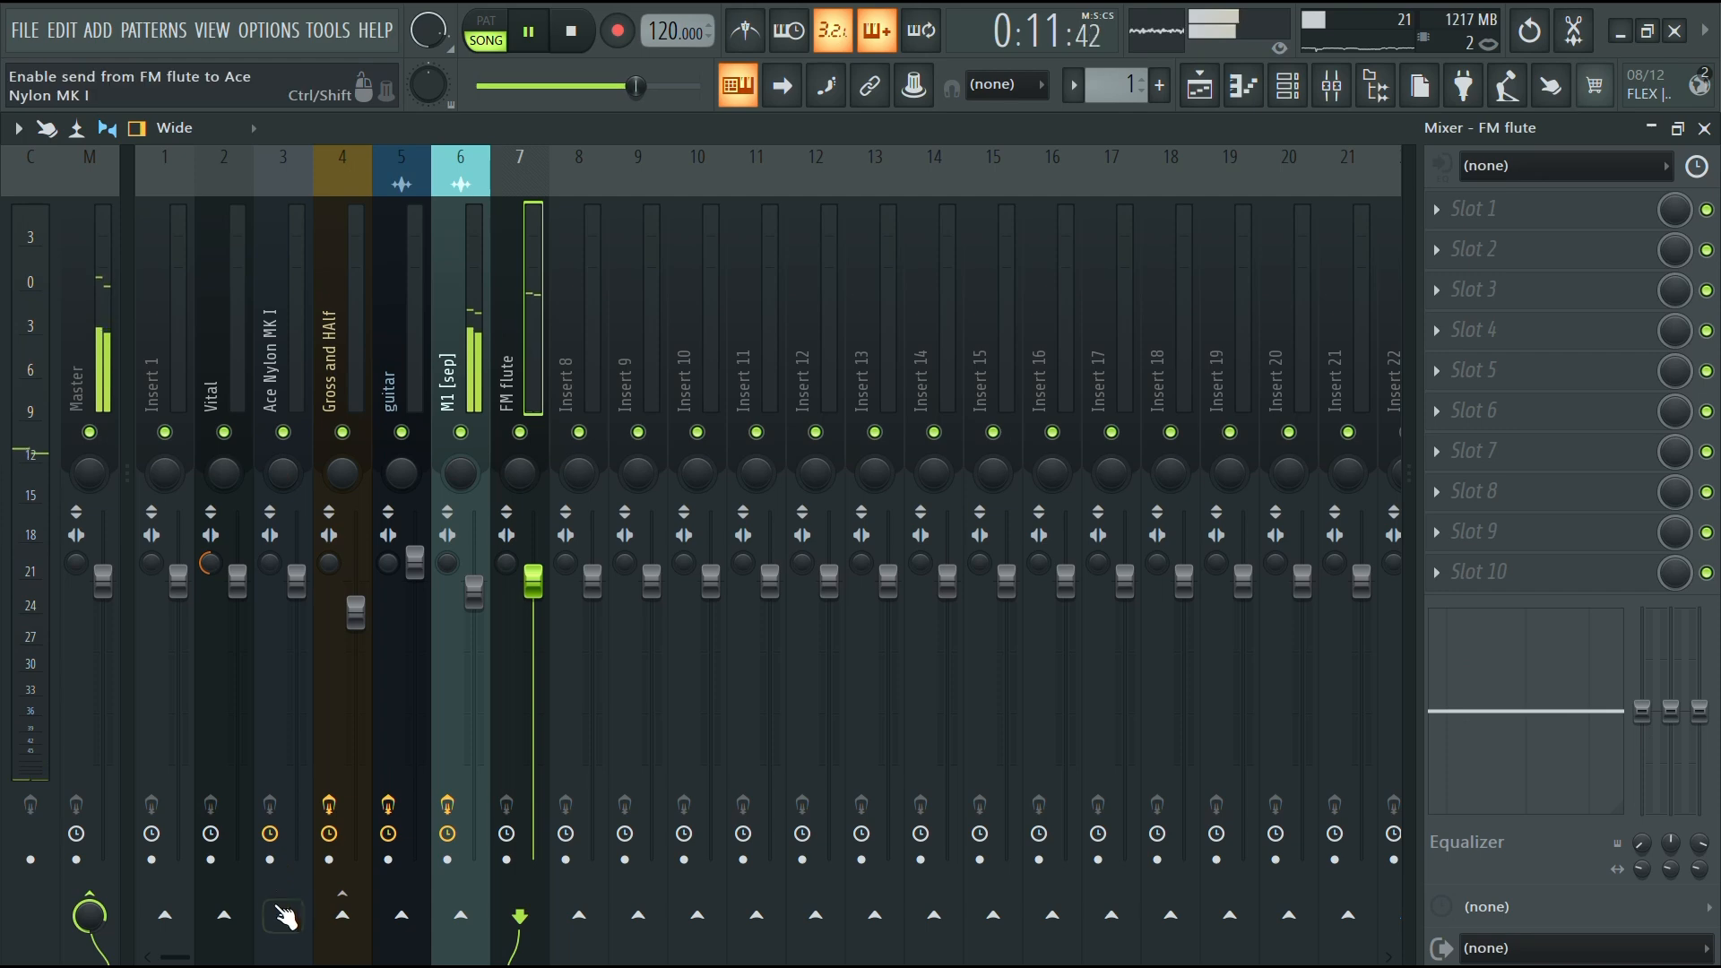
left_click(345, 912)
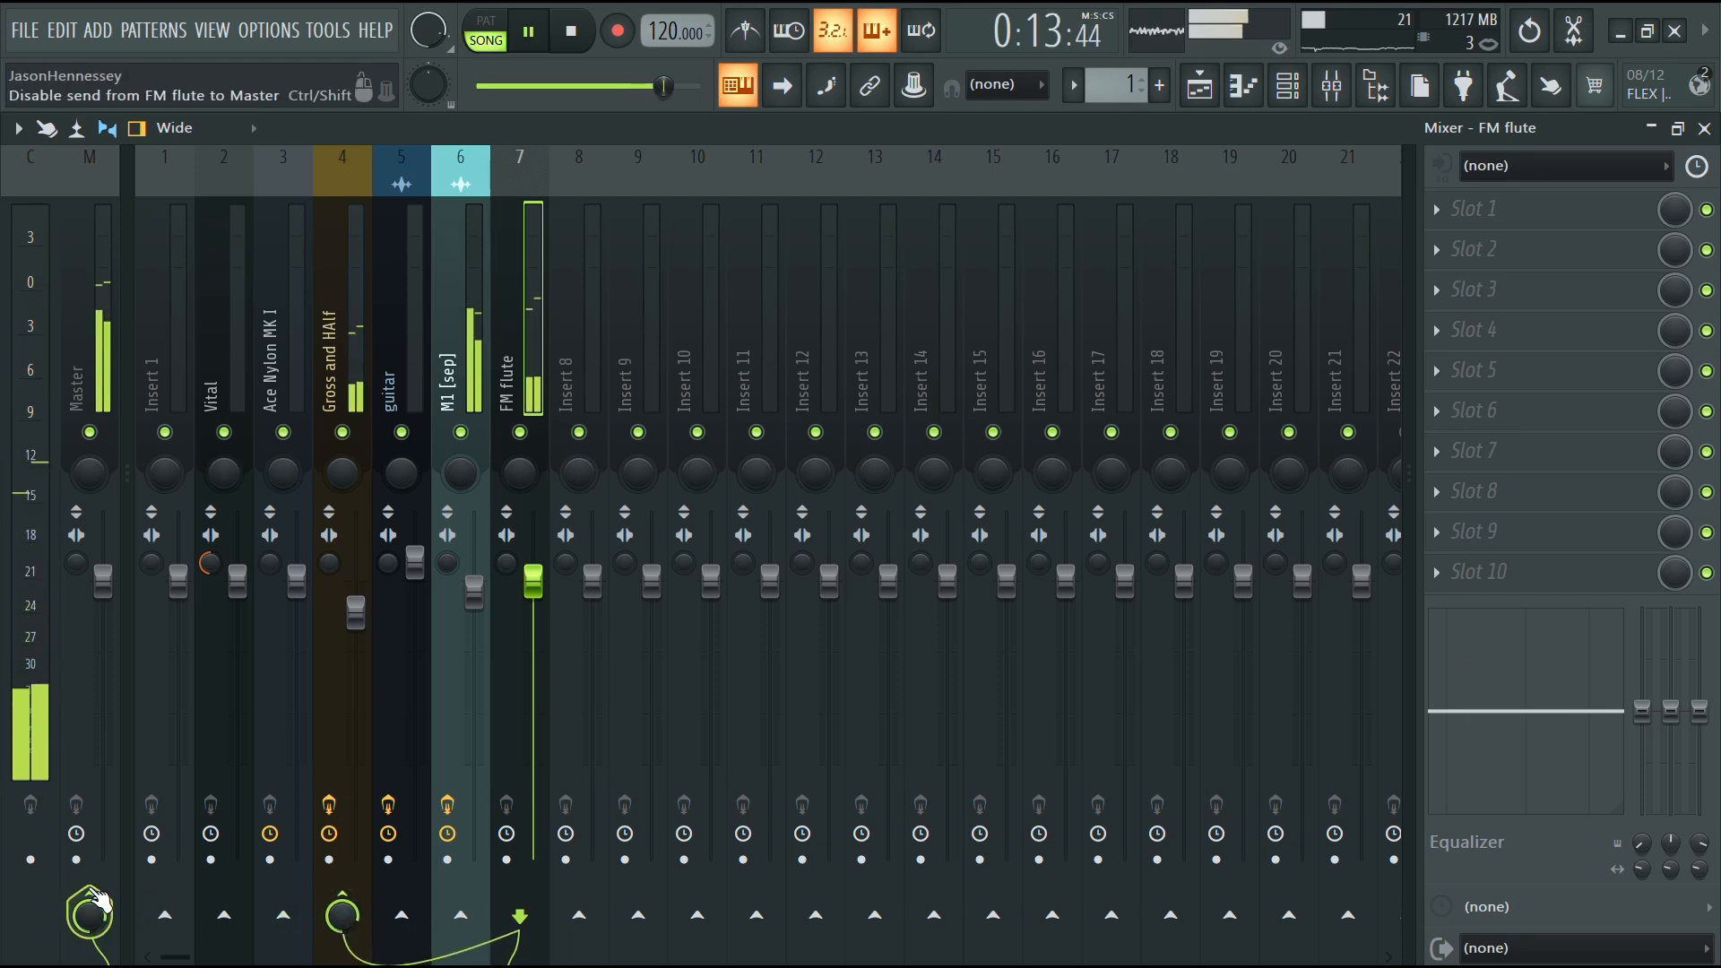
left_click(88, 914)
Move the Vital and Ace Nylon MK I mixer tracks one slot to the left
left_click(350, 369)
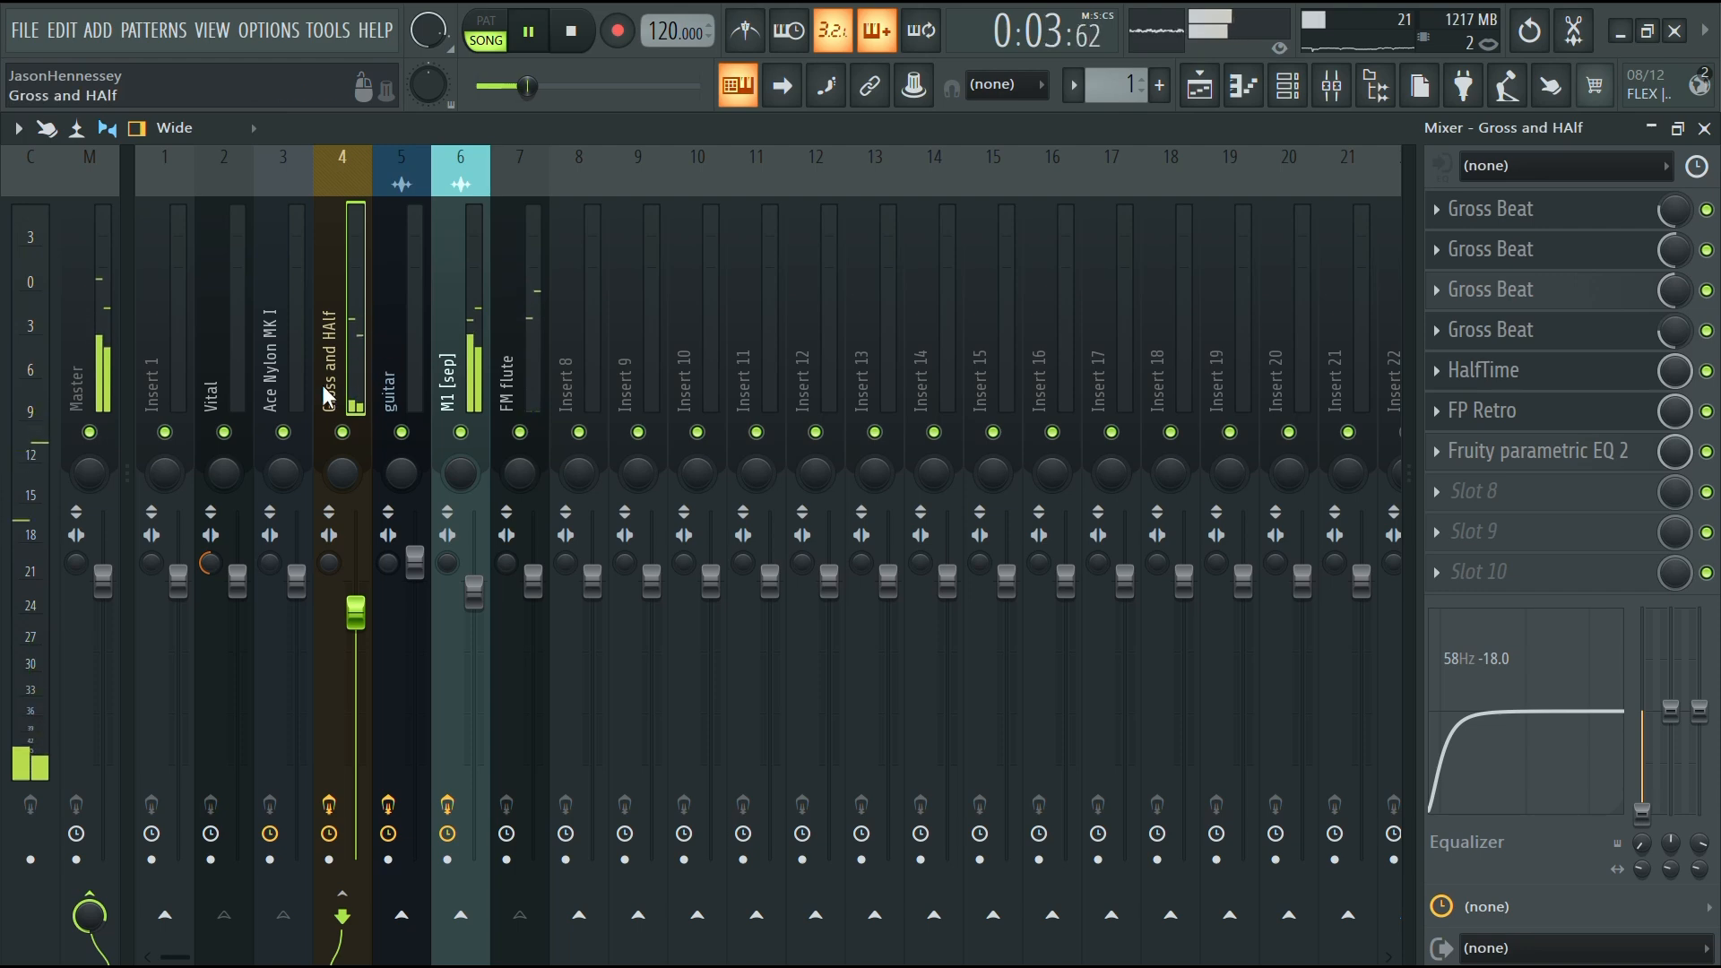
left_click_drag(283, 391, 208, 401)
key("alt+Left")
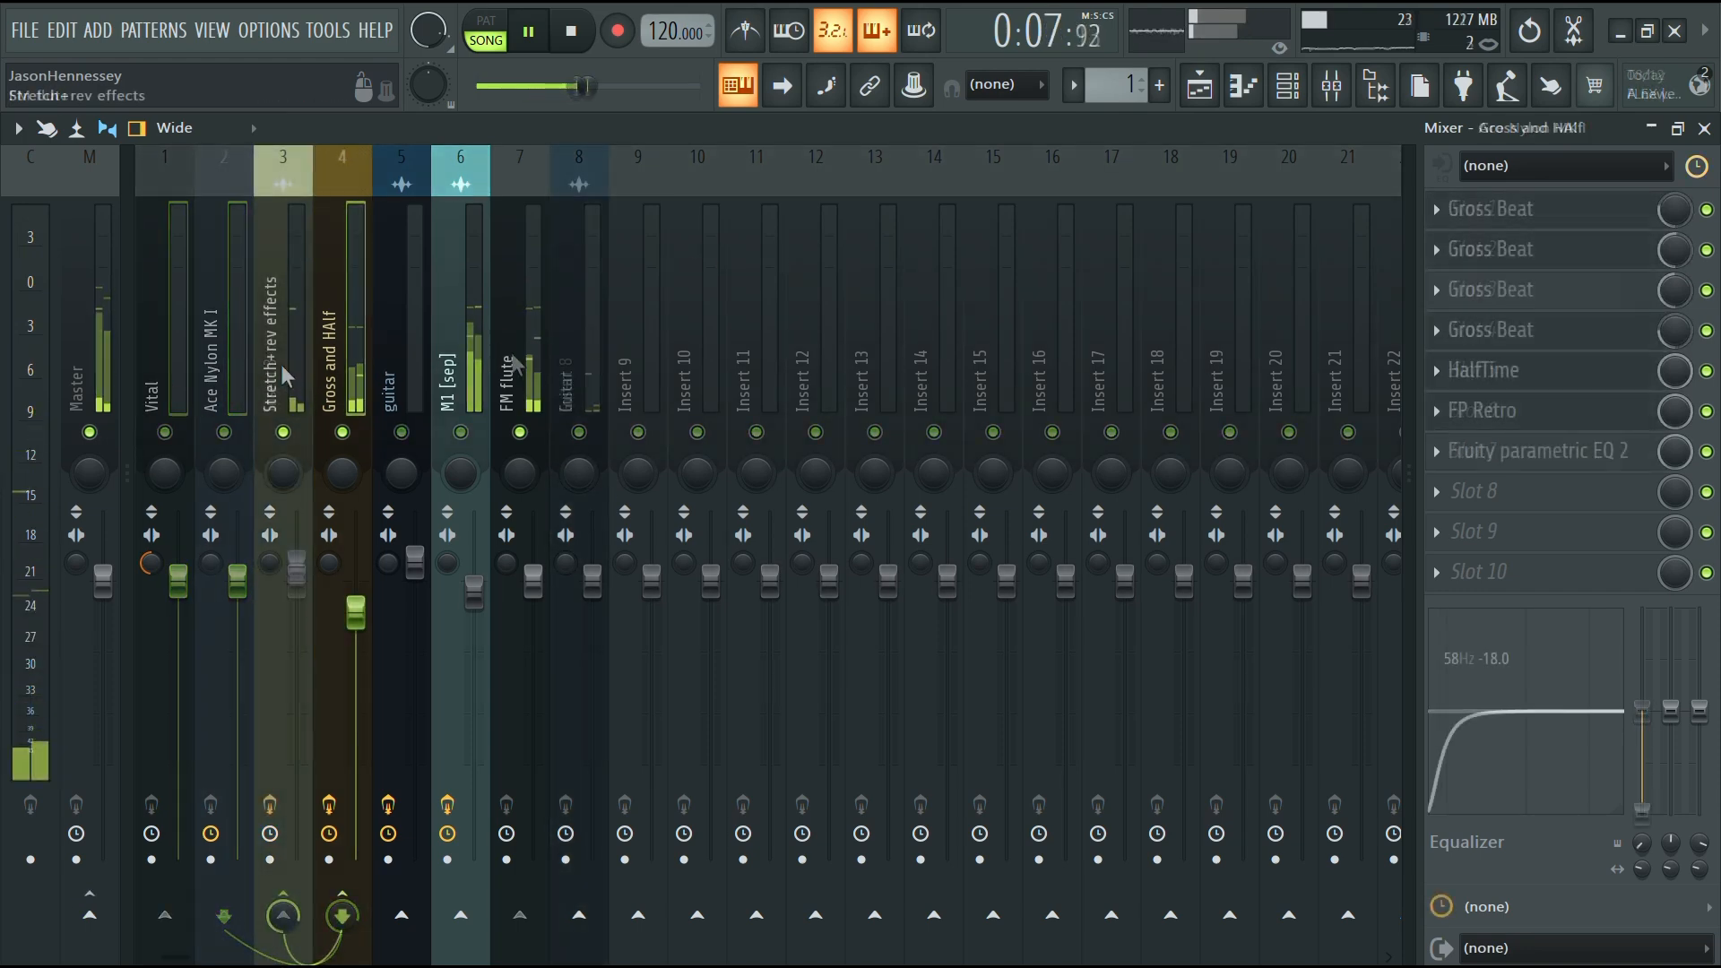
Select the Stretch+rev effects mixer track and play the song to audition the mix
left_click(286, 377)
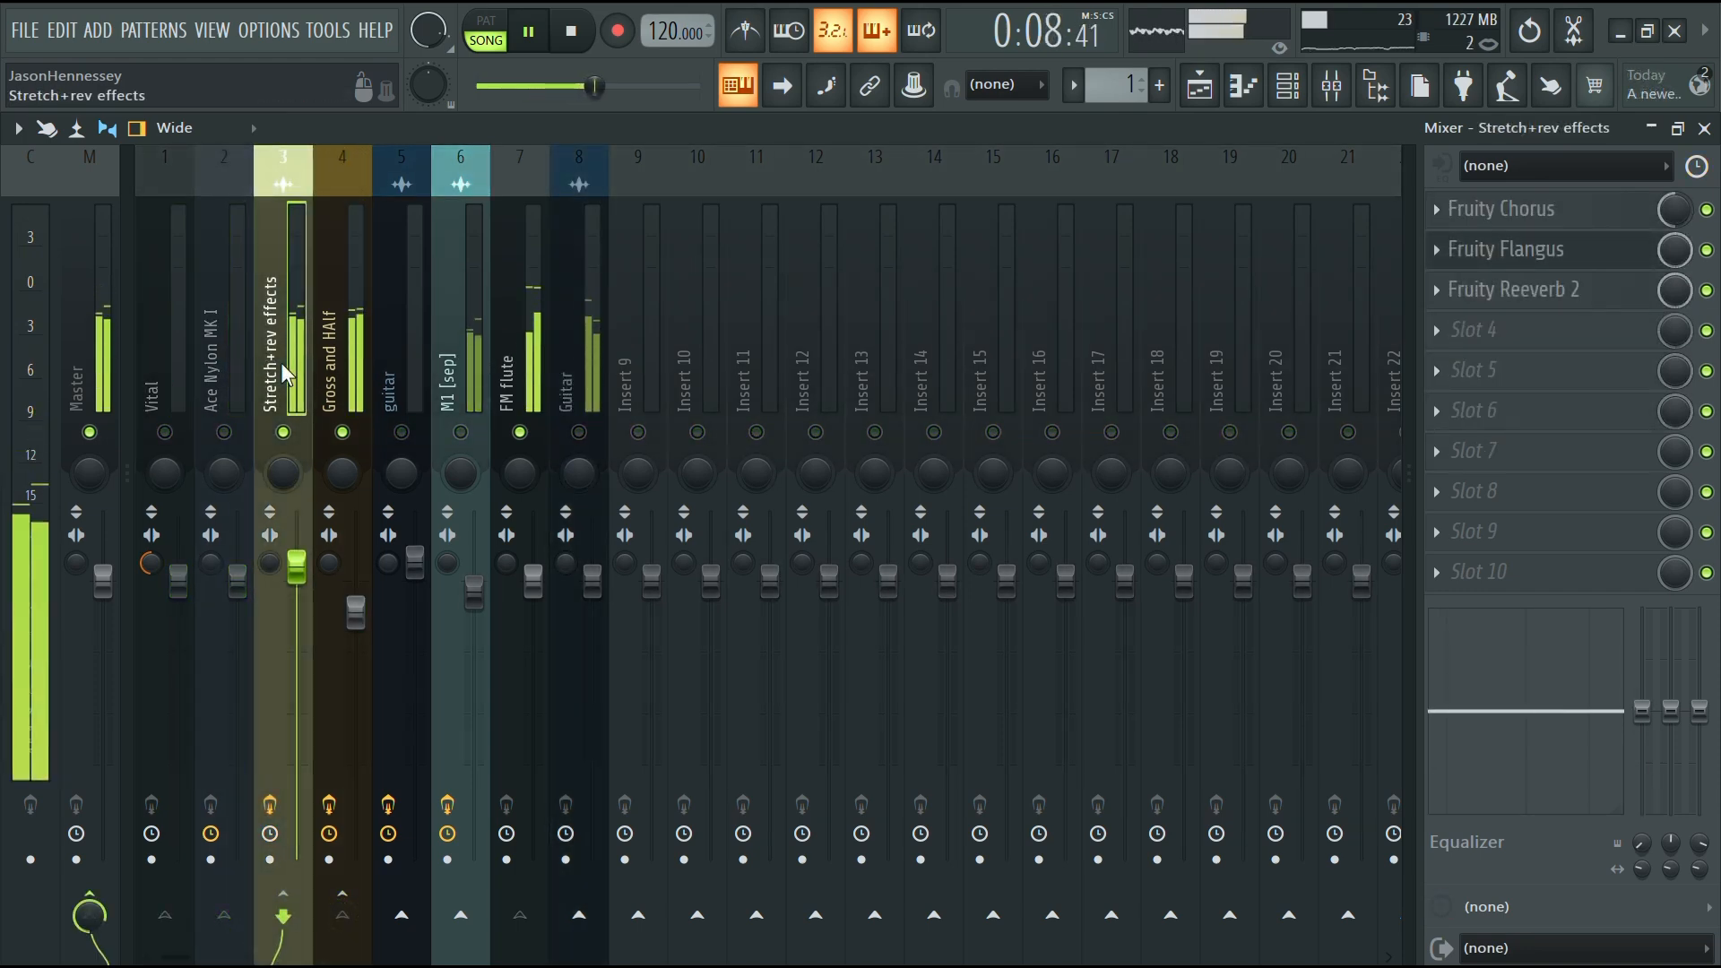
key("space")
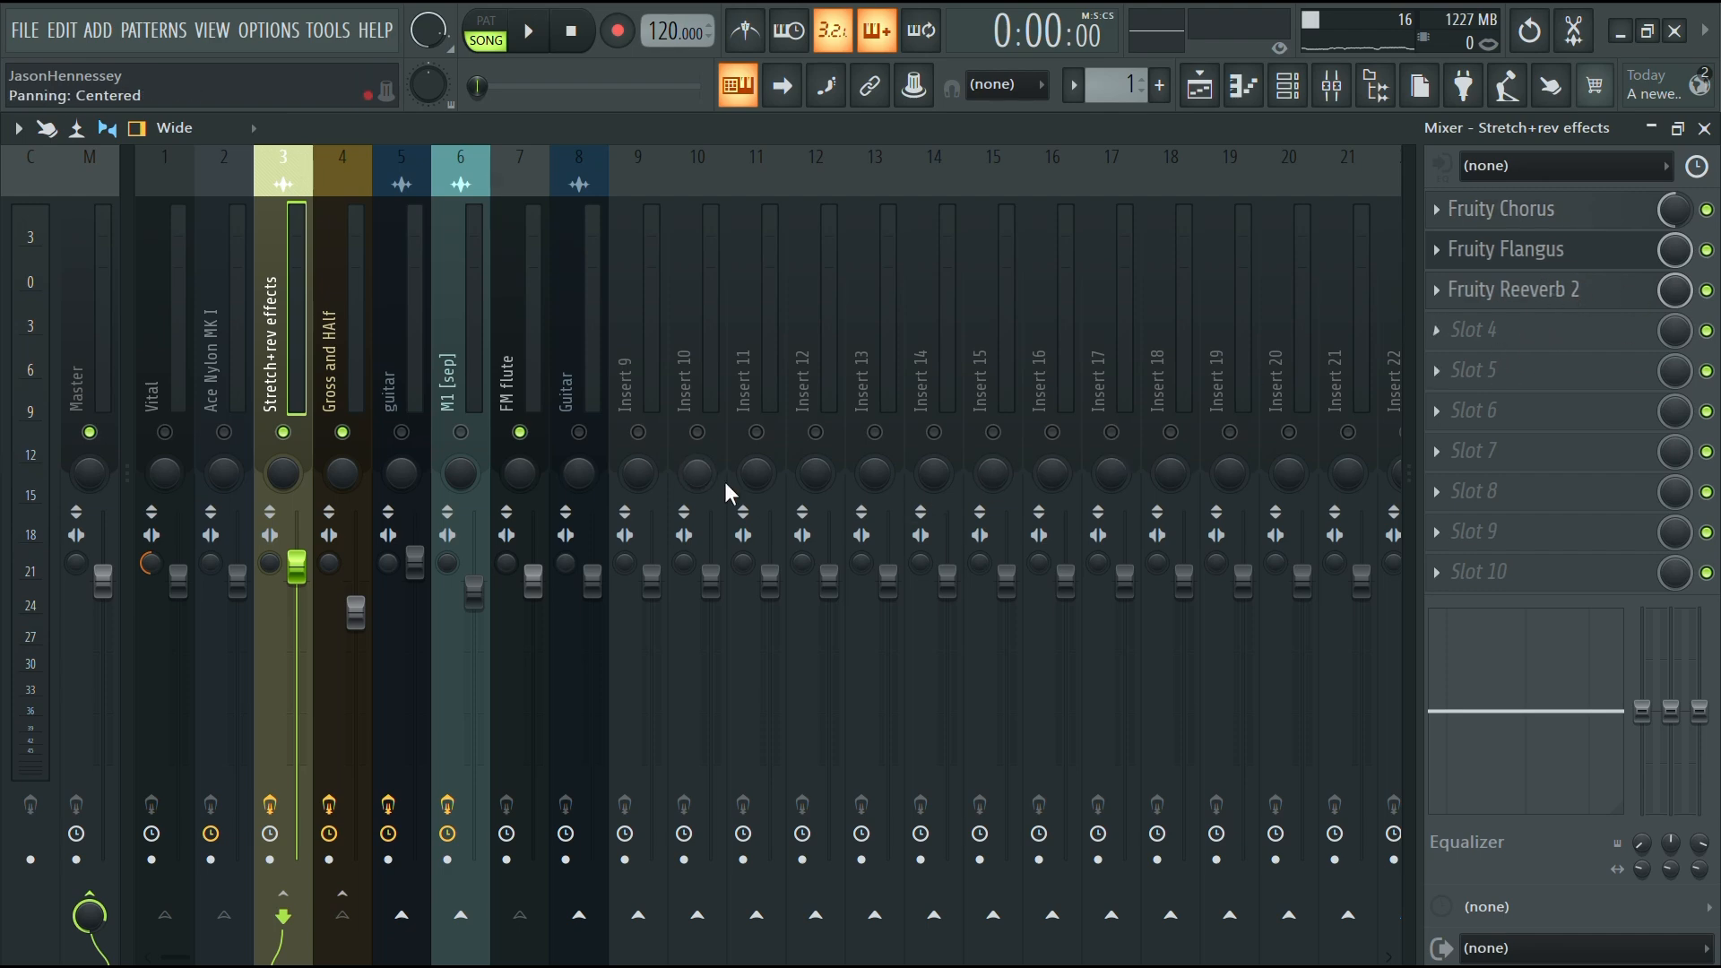
key("space")
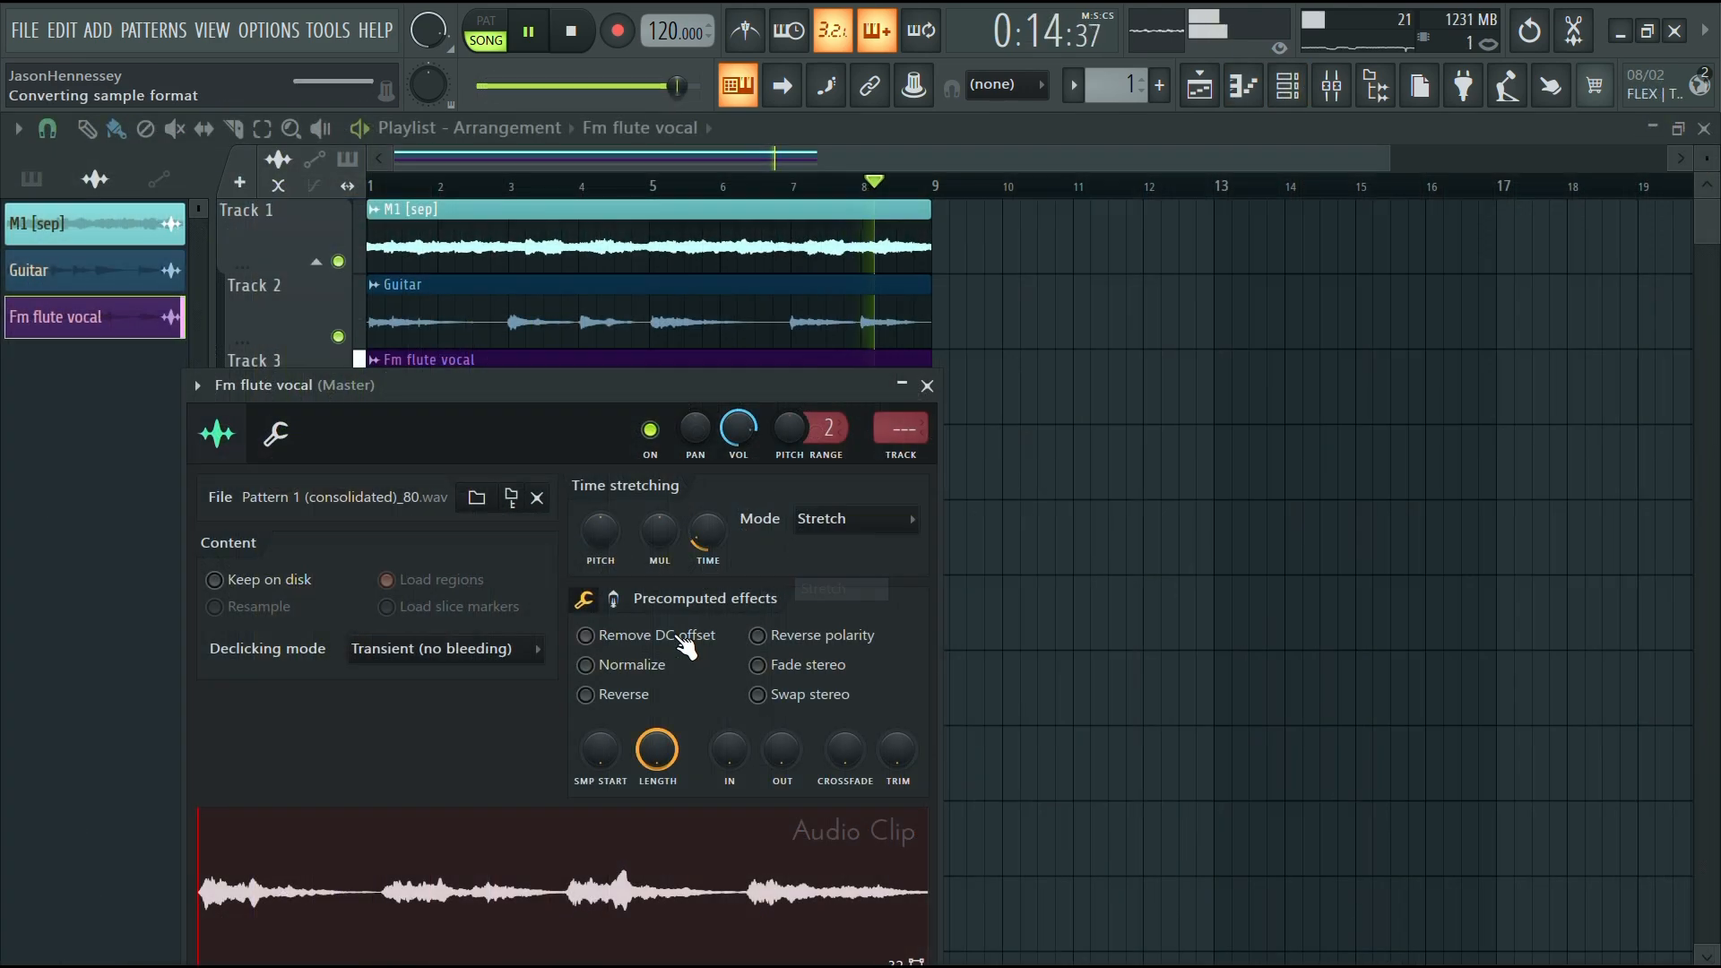
Enable Remove DC offset and set the declicking mode to Smooth (bleeding) for the Fm flute vocal clip
left_click(679, 636)
left_click(448, 649)
left_click(444, 765)
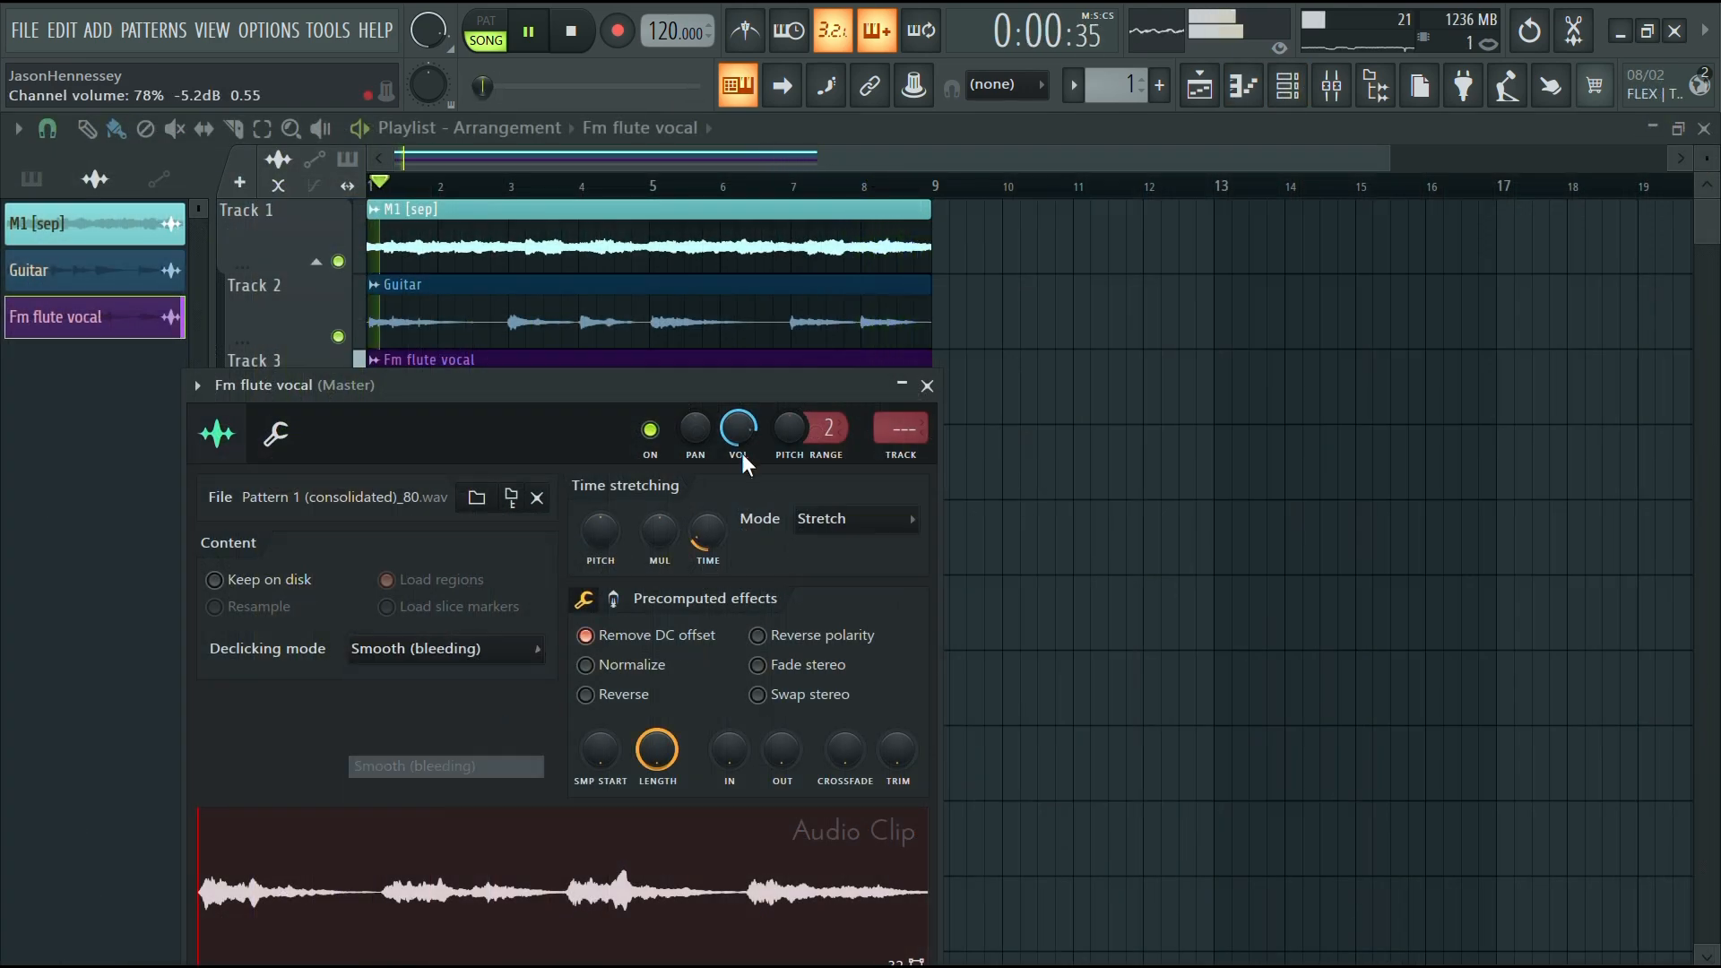
Set the clip's pitch knob range to 12 semitones and assign it to its own mixer track
left_click_drag(830, 430, 830, 393)
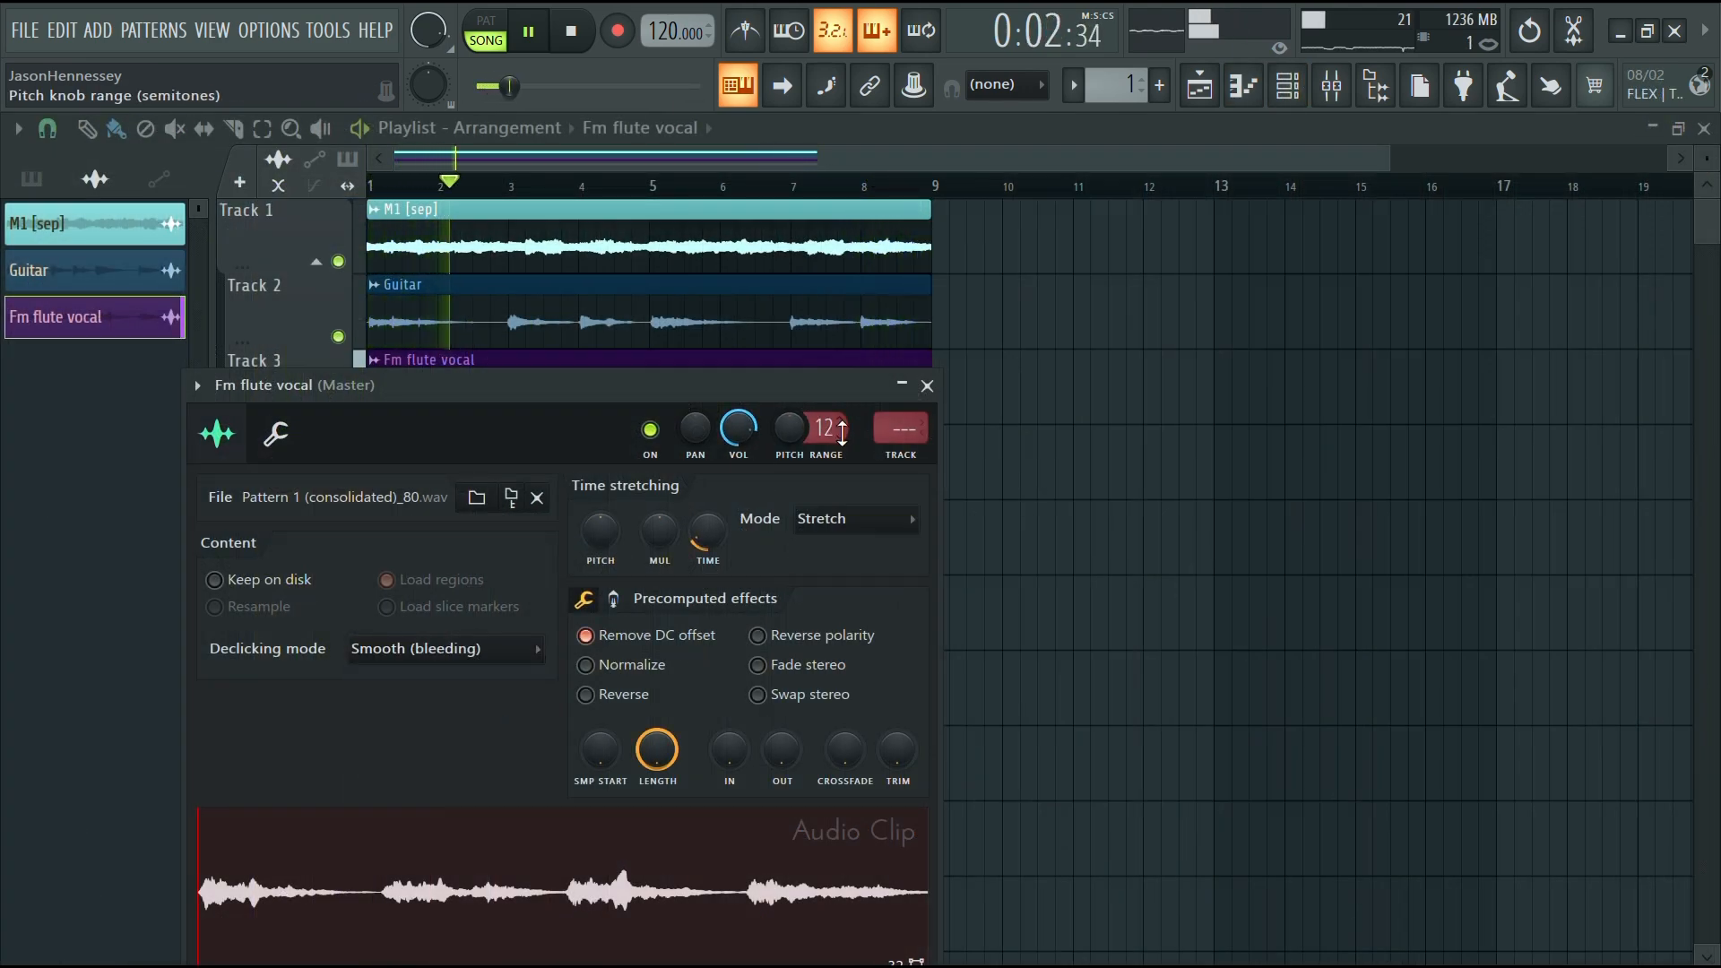
left_click(910, 461)
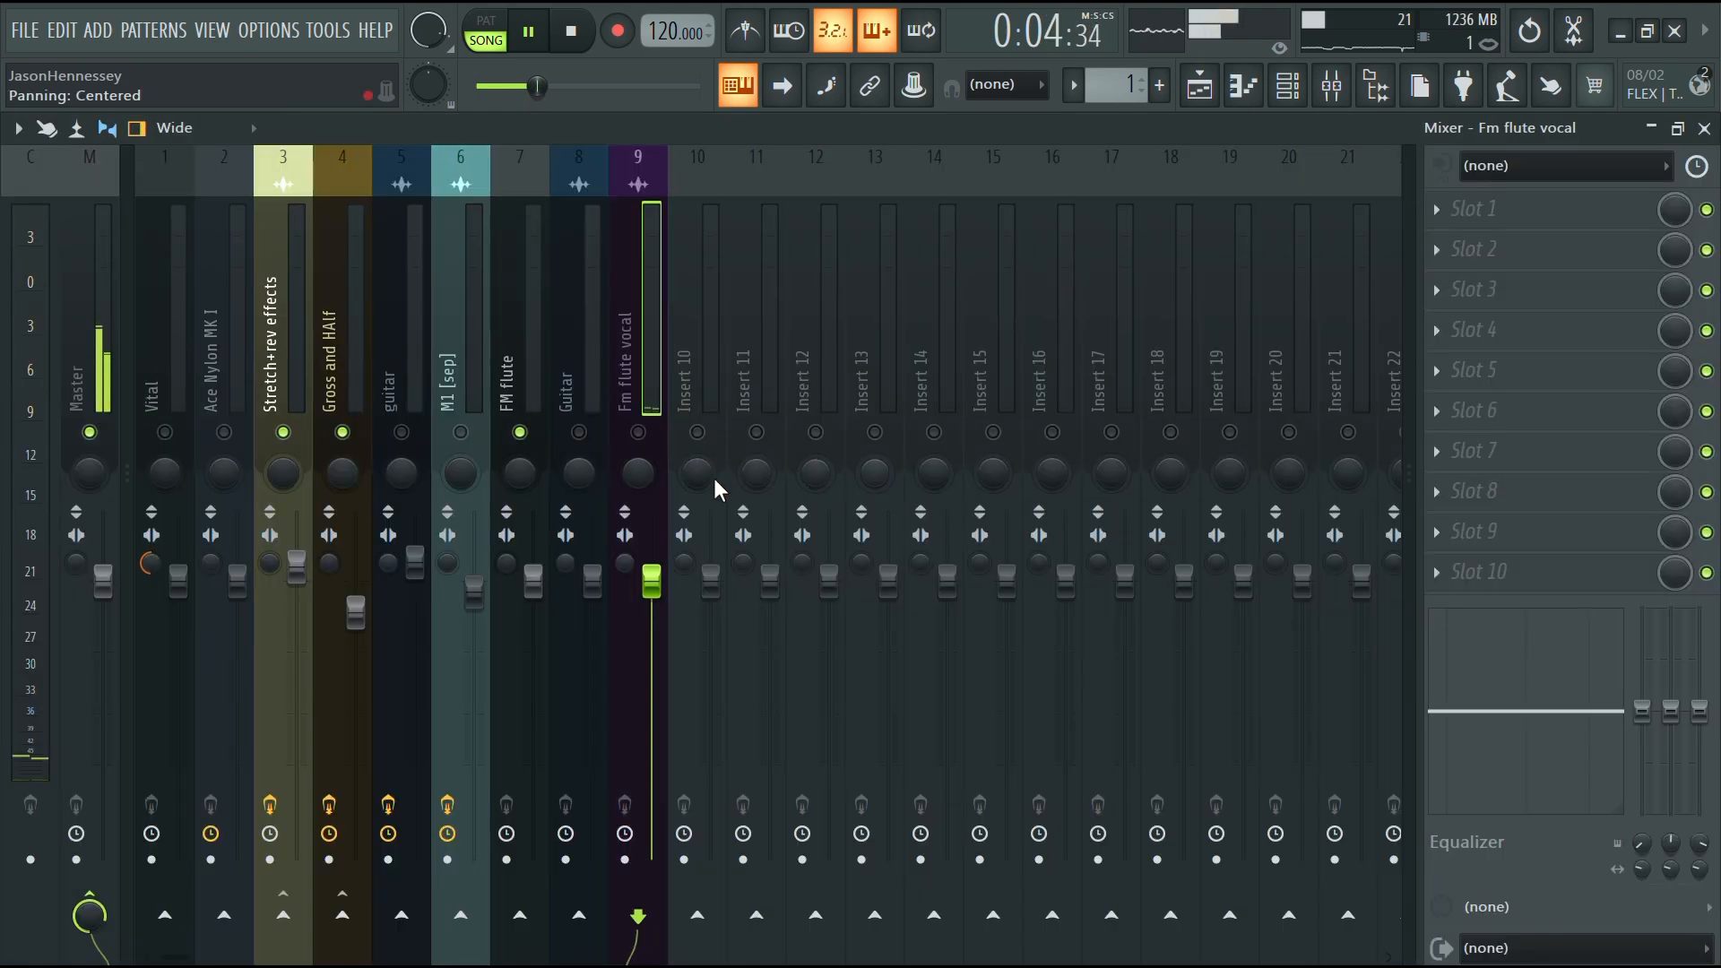
Play the song and mute the FM flute mixer track
key("space")
left_click(520, 432, "ctrl")
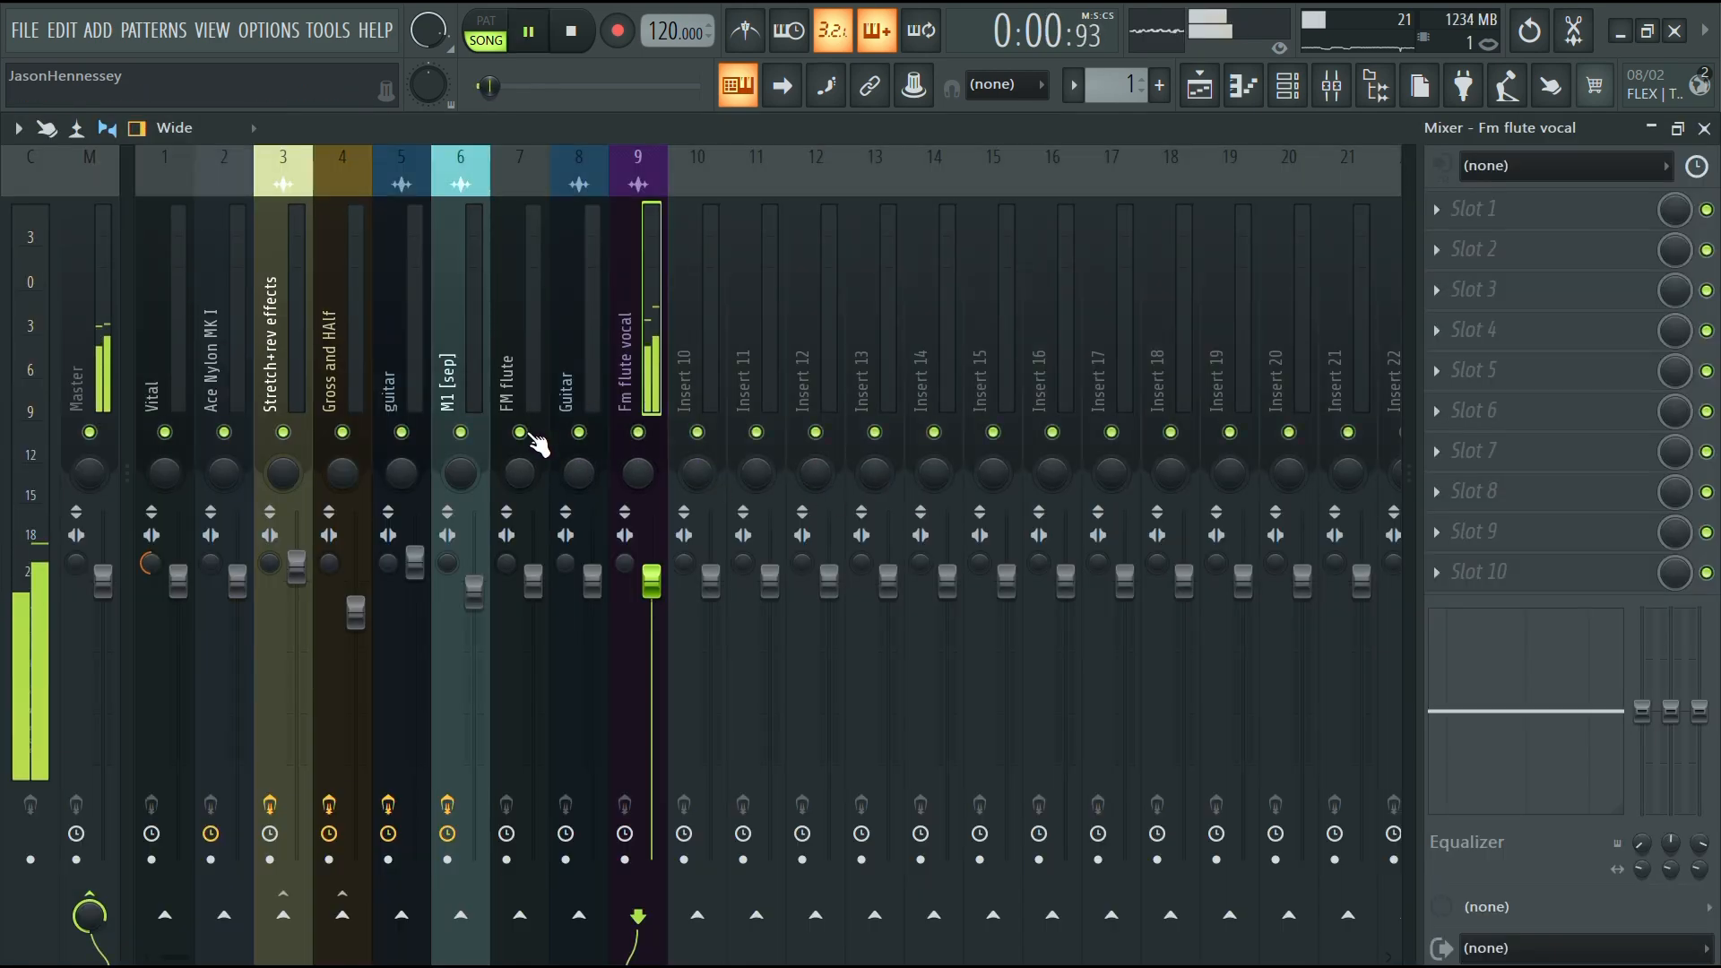
Play the arrangement and inspect the audio clips across the playlist tracks
key("F5")
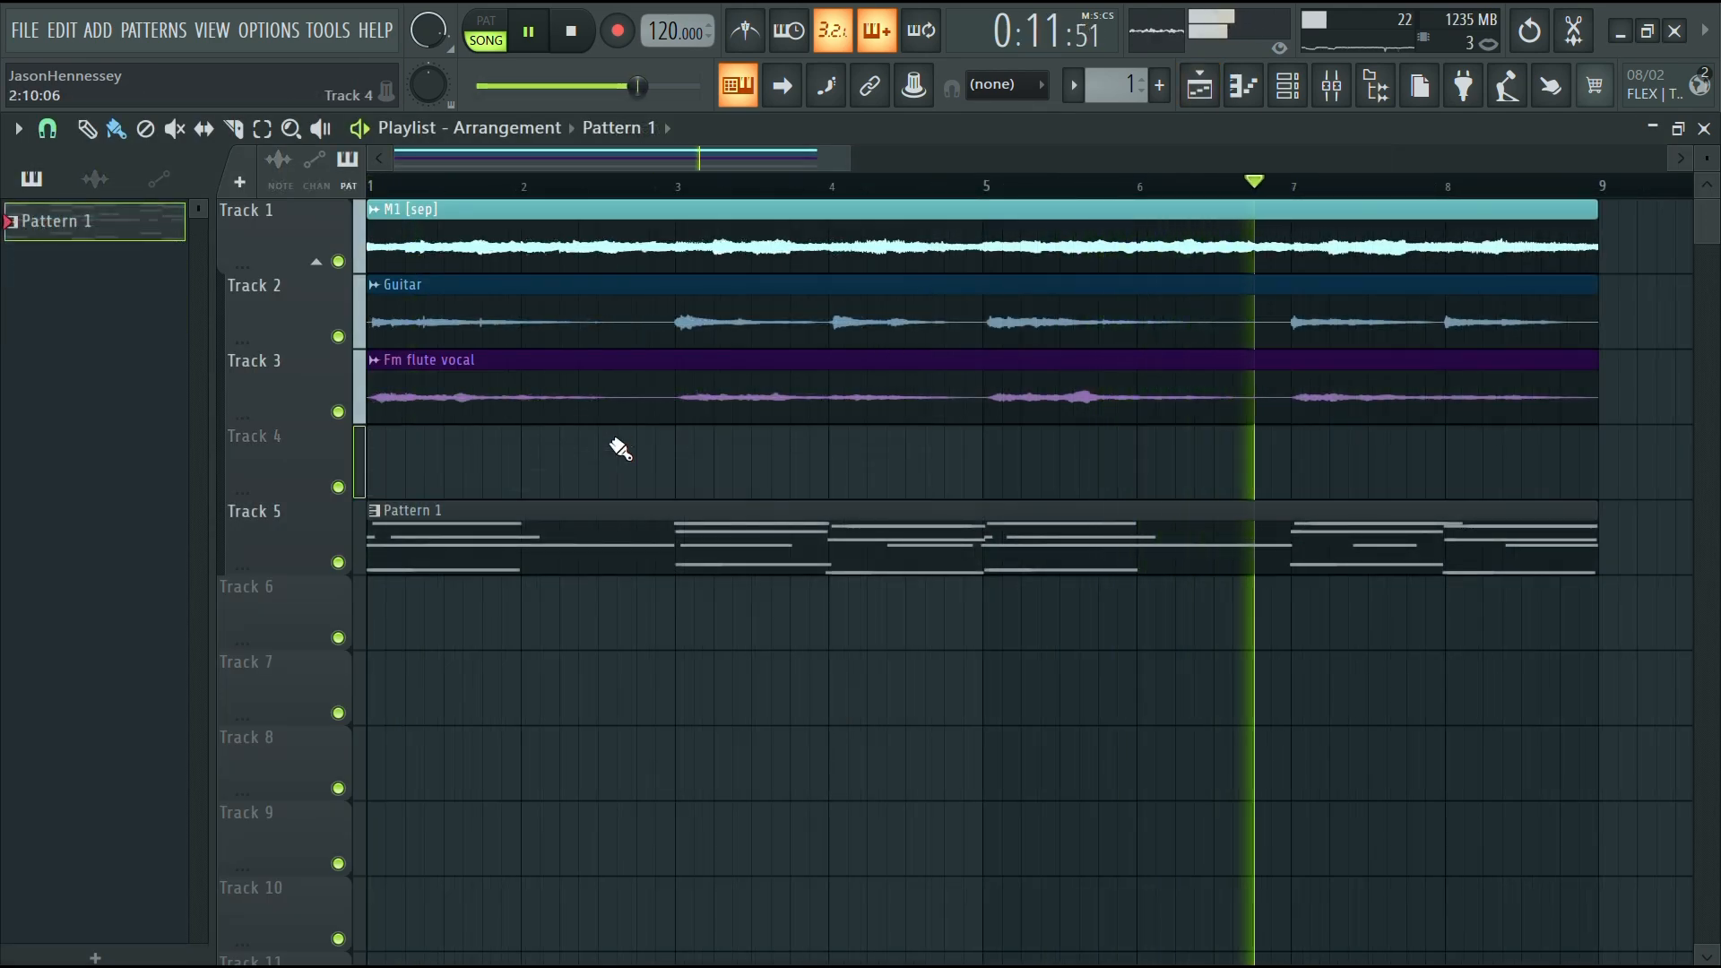
scroll(609, 449, "down", 2)
scroll(565, 452, "up", 4)
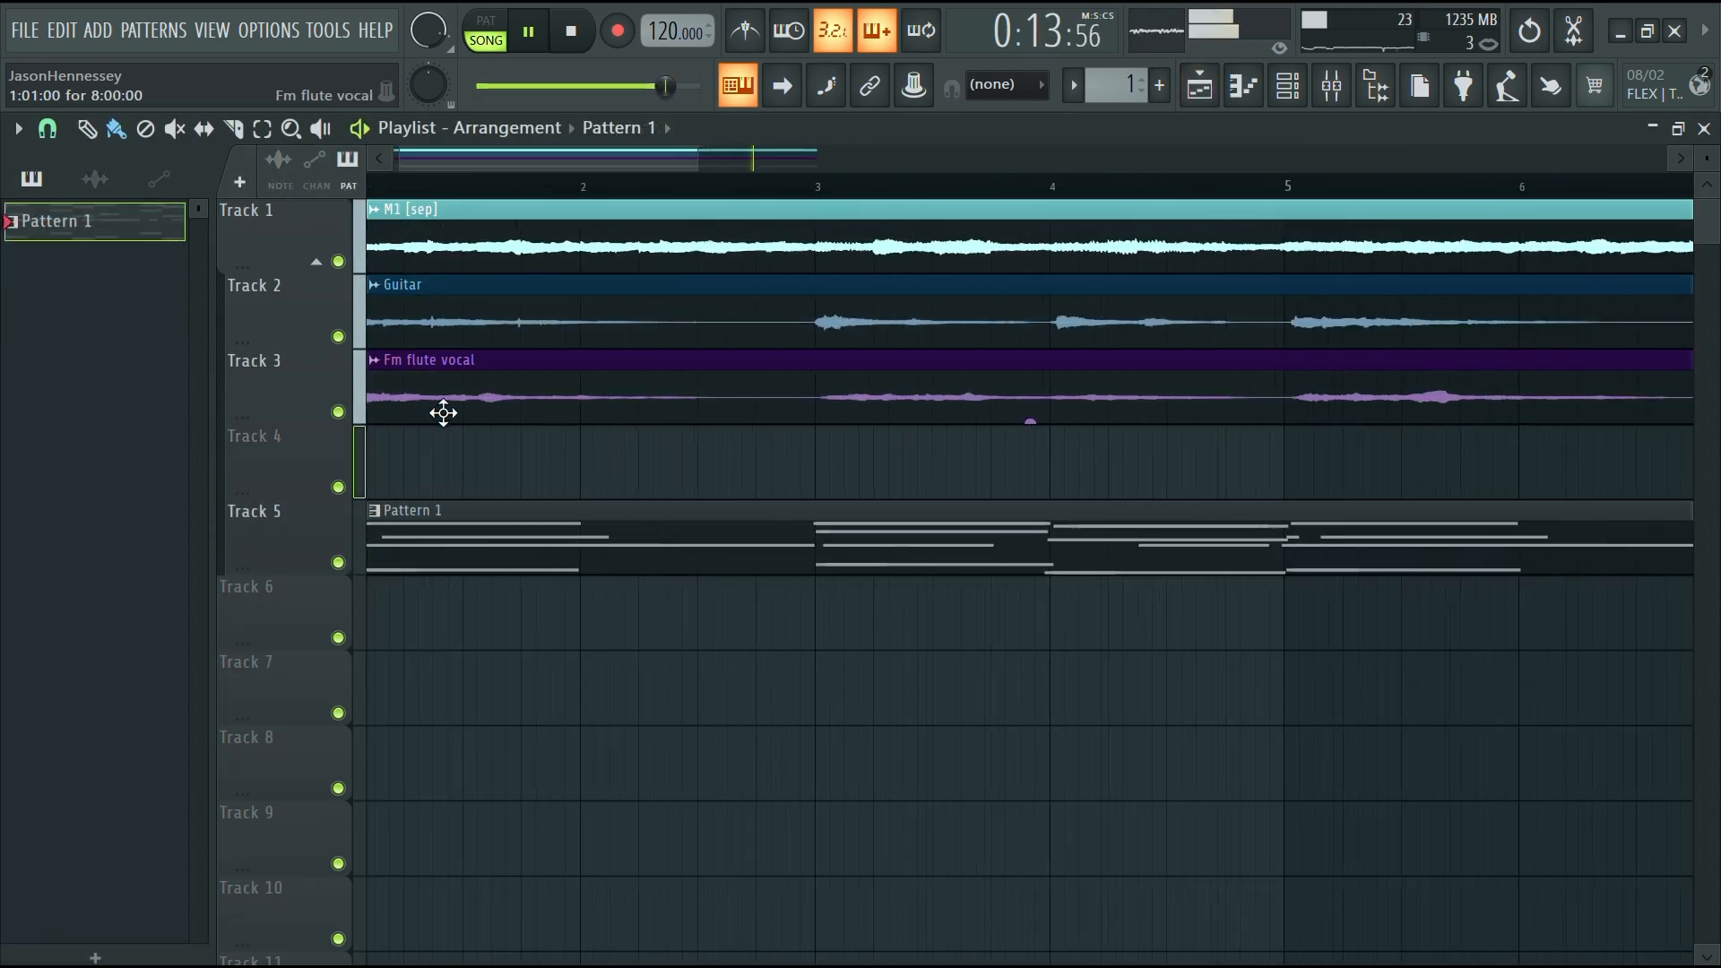
key("space")
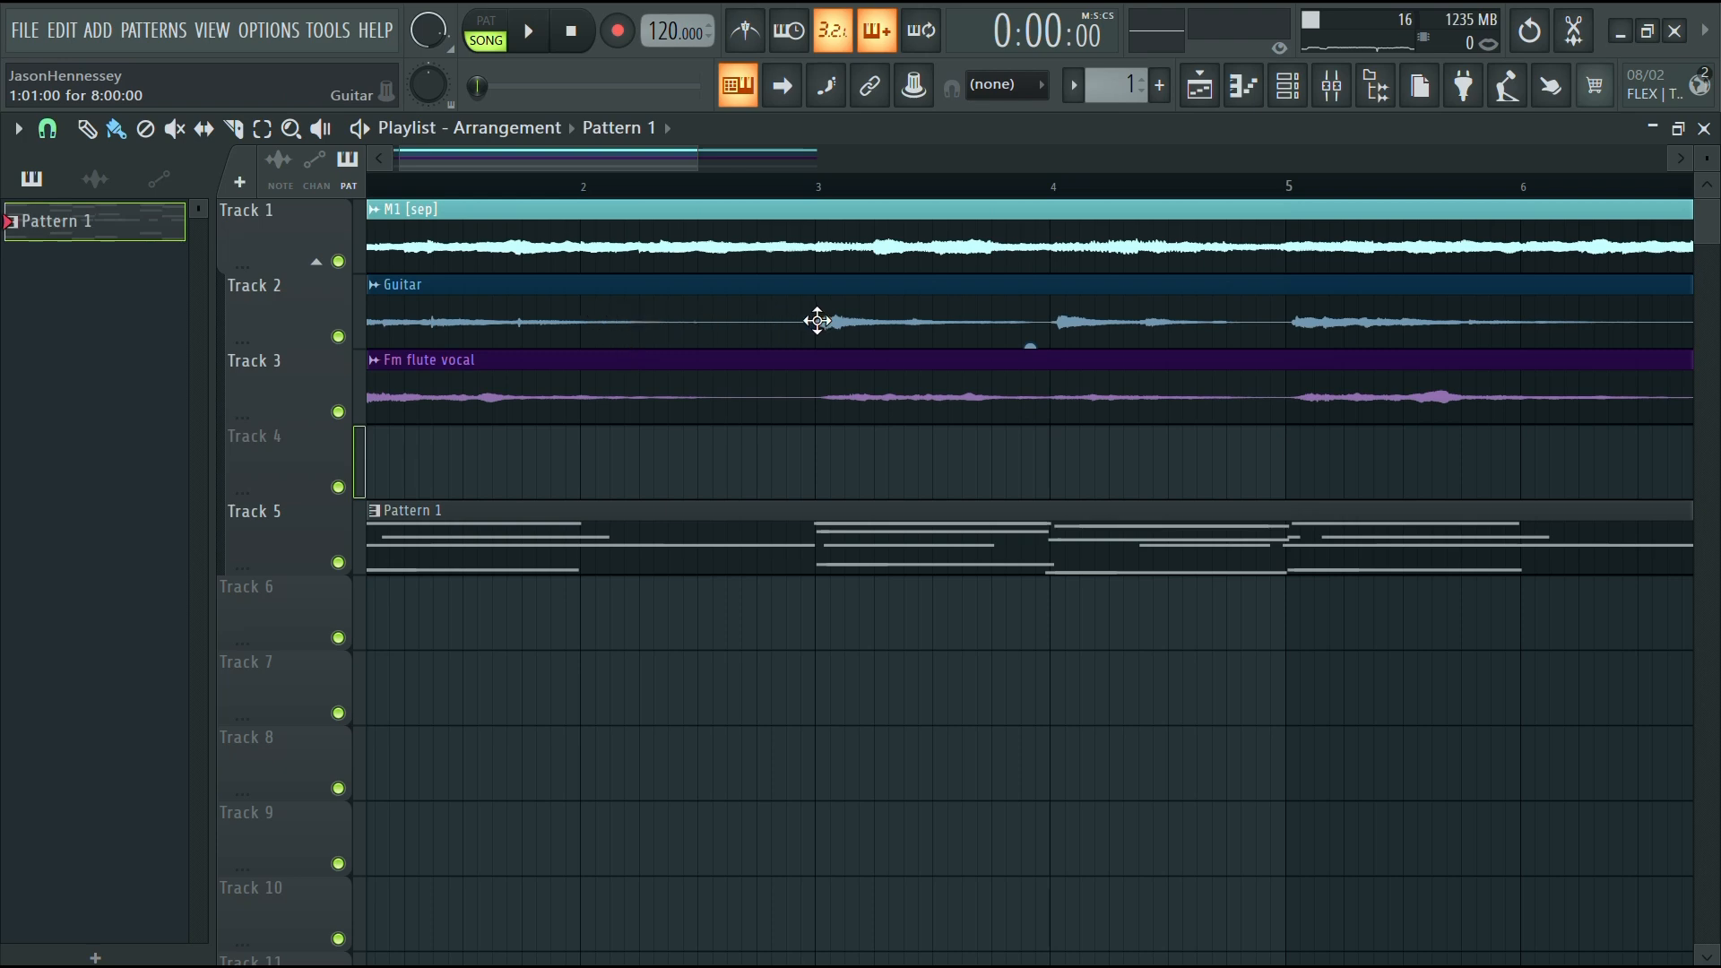
scroll(817, 321, "down", 2)
scroll(995, 329, "up", 2)
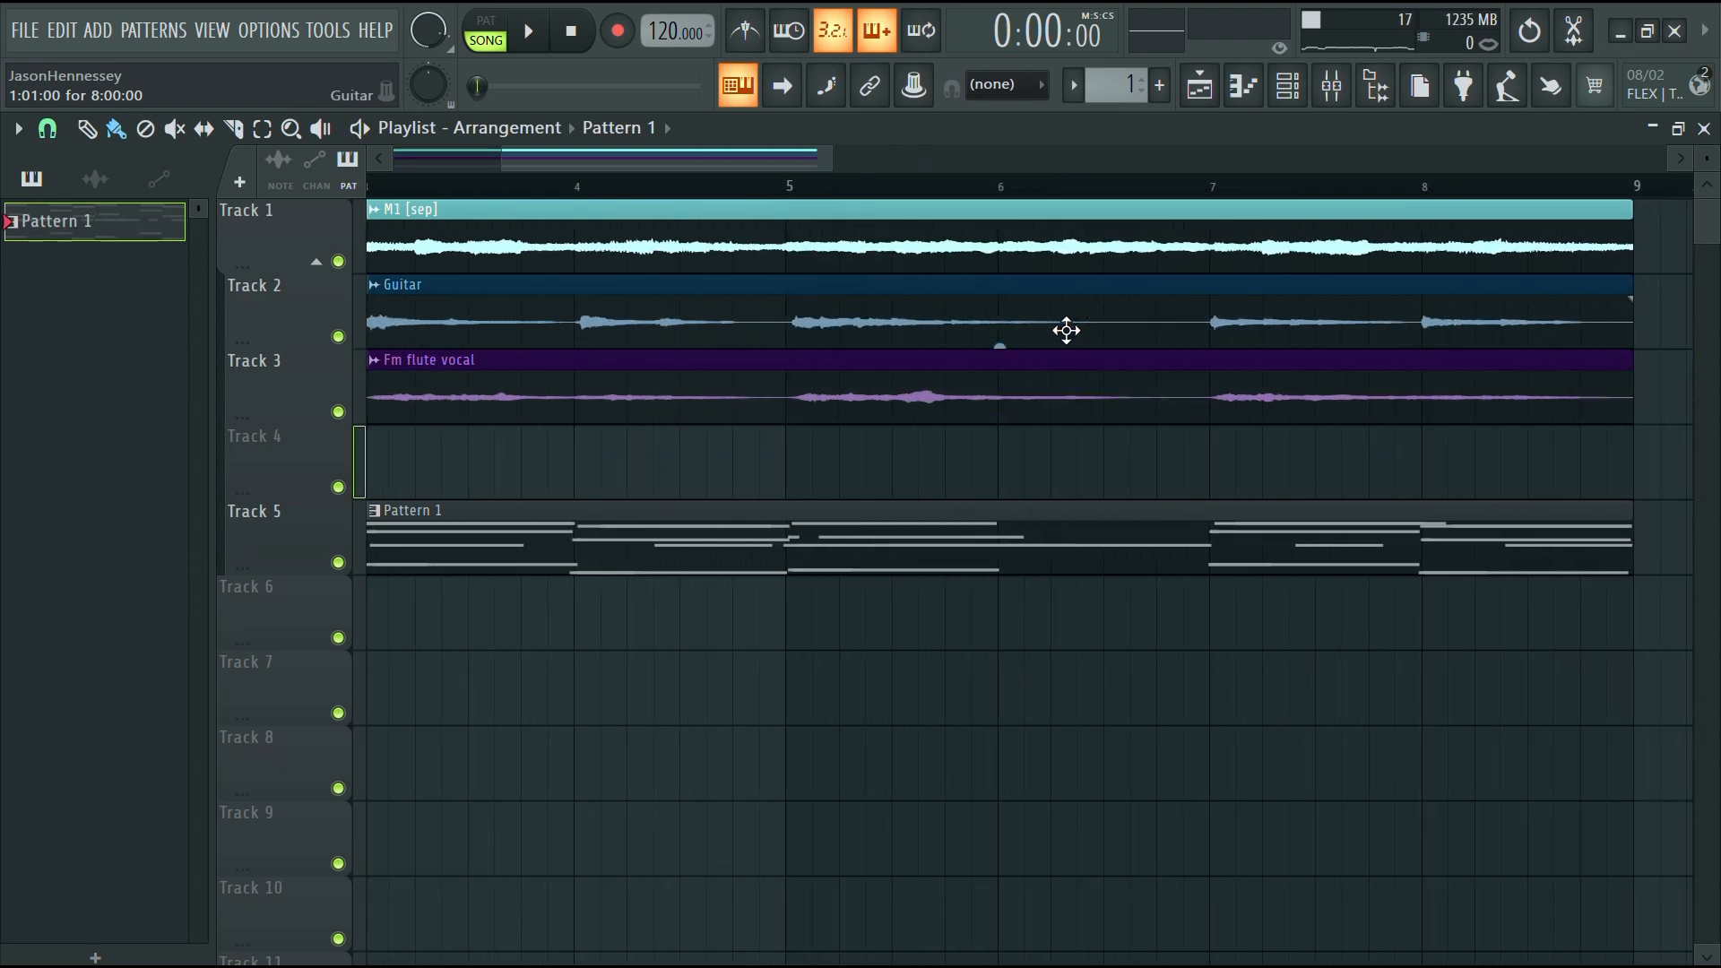
scroll(1227, 321, "down", 2)
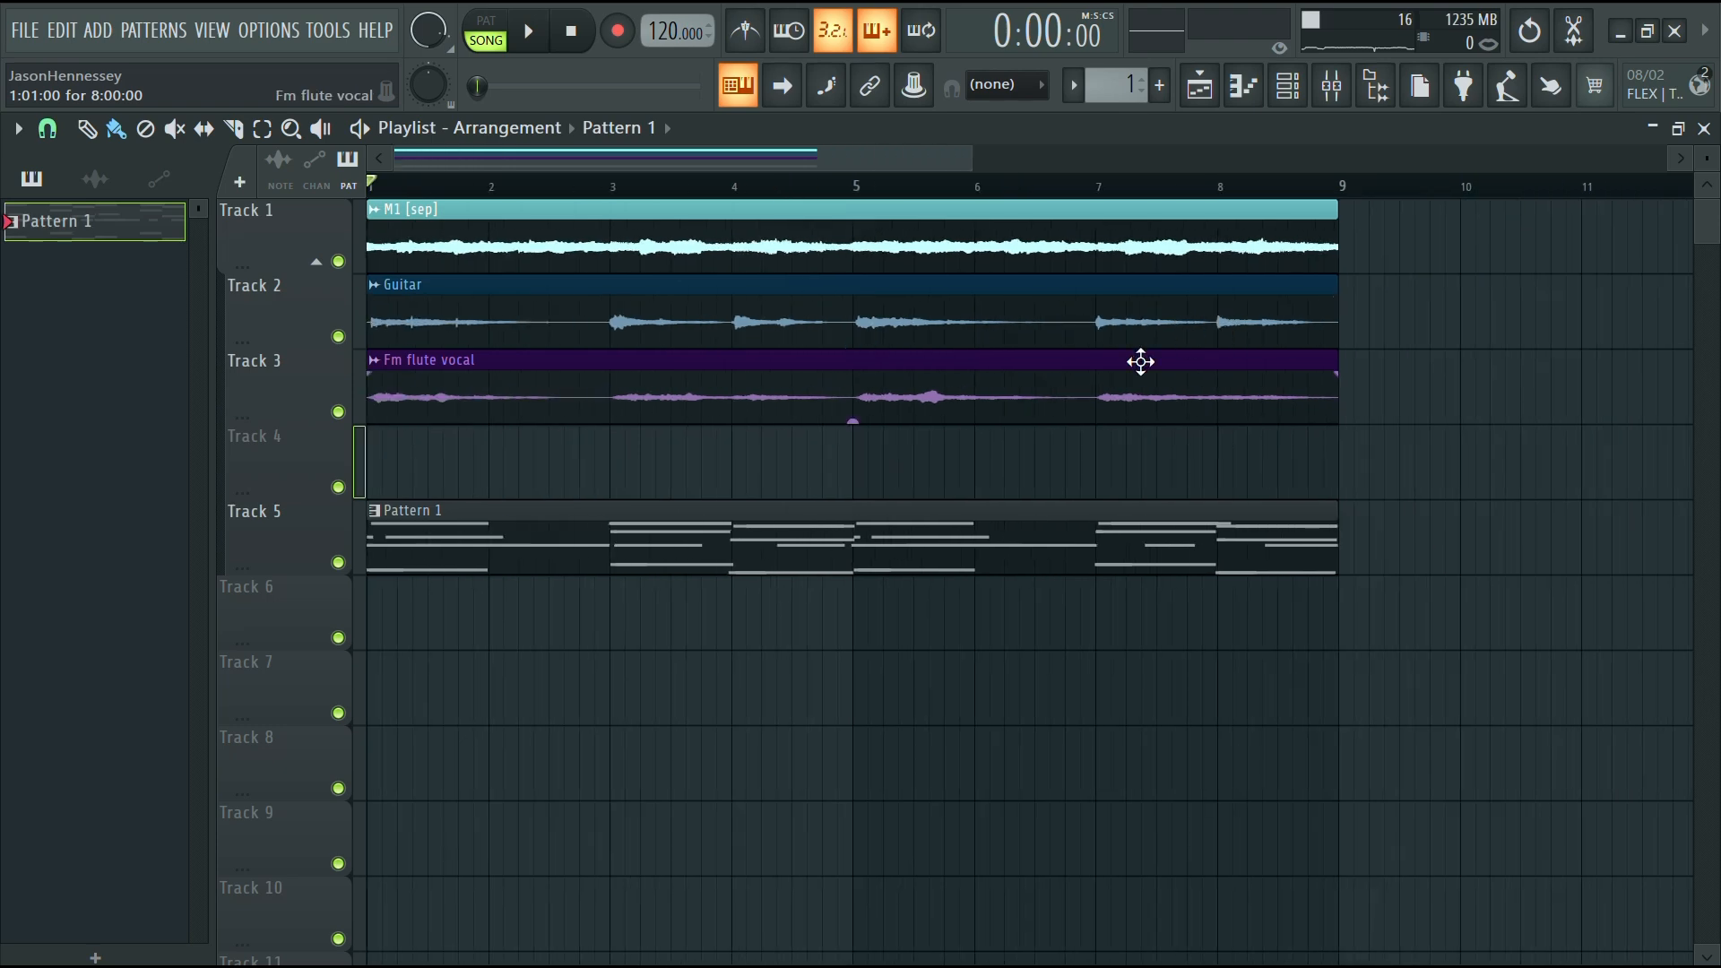
scroll(394, 387, "up", 2)
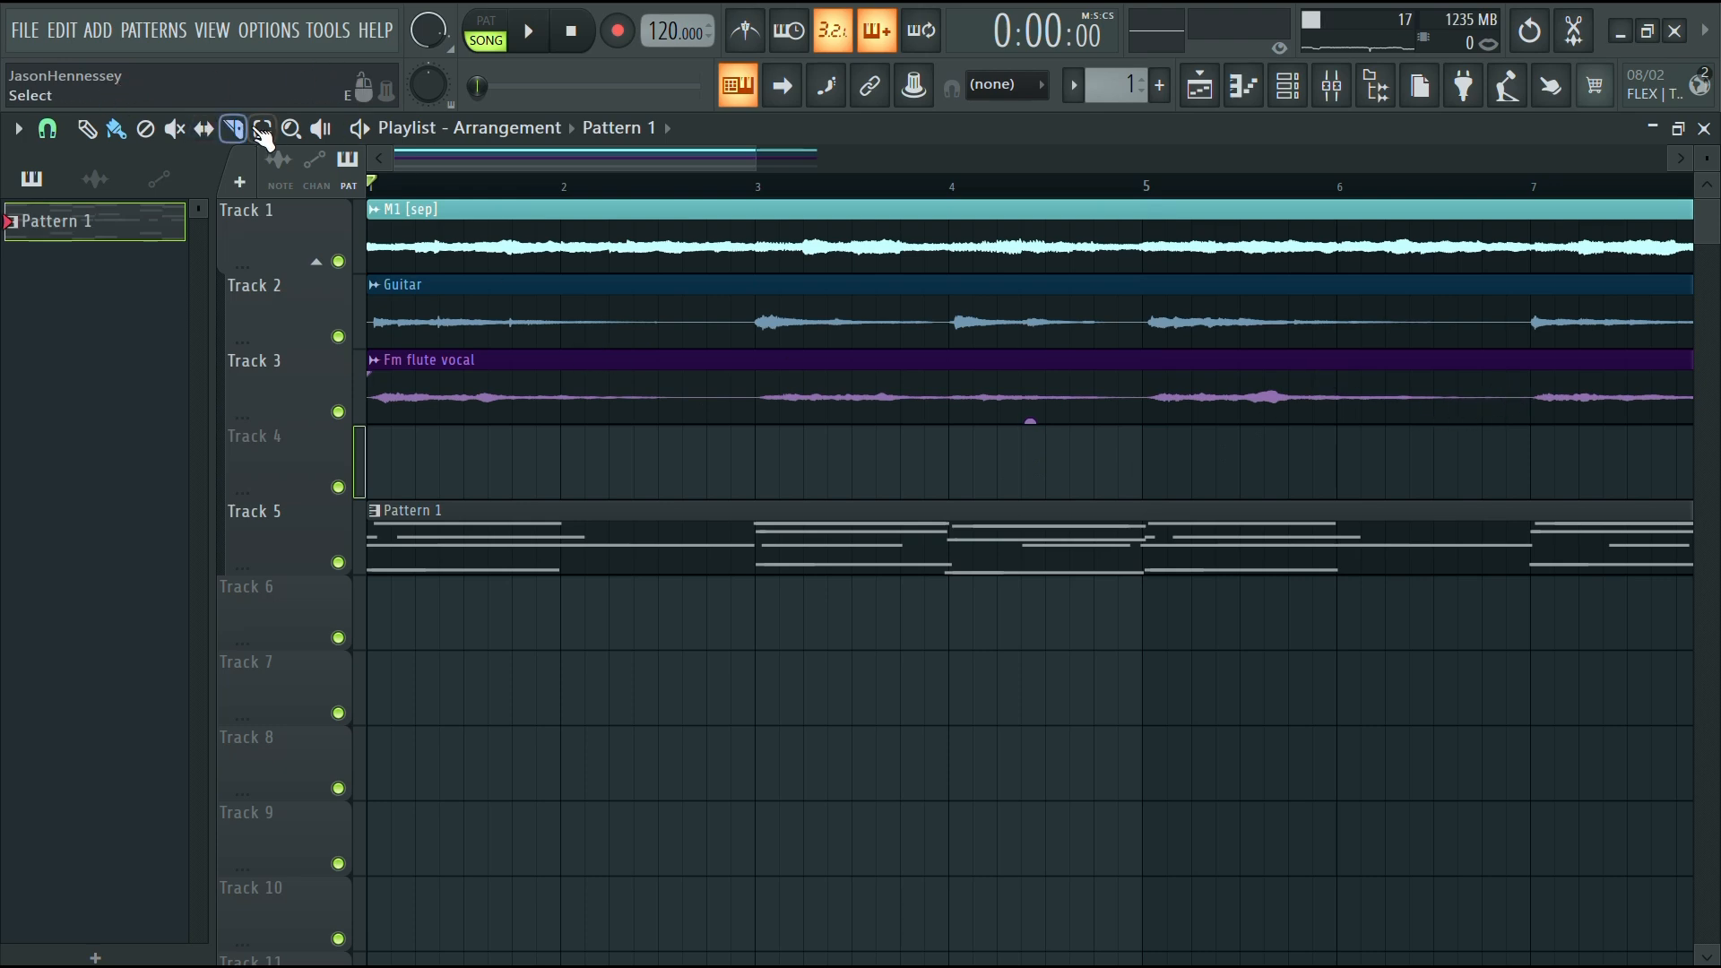
scroll(788, 431, "up", 5)
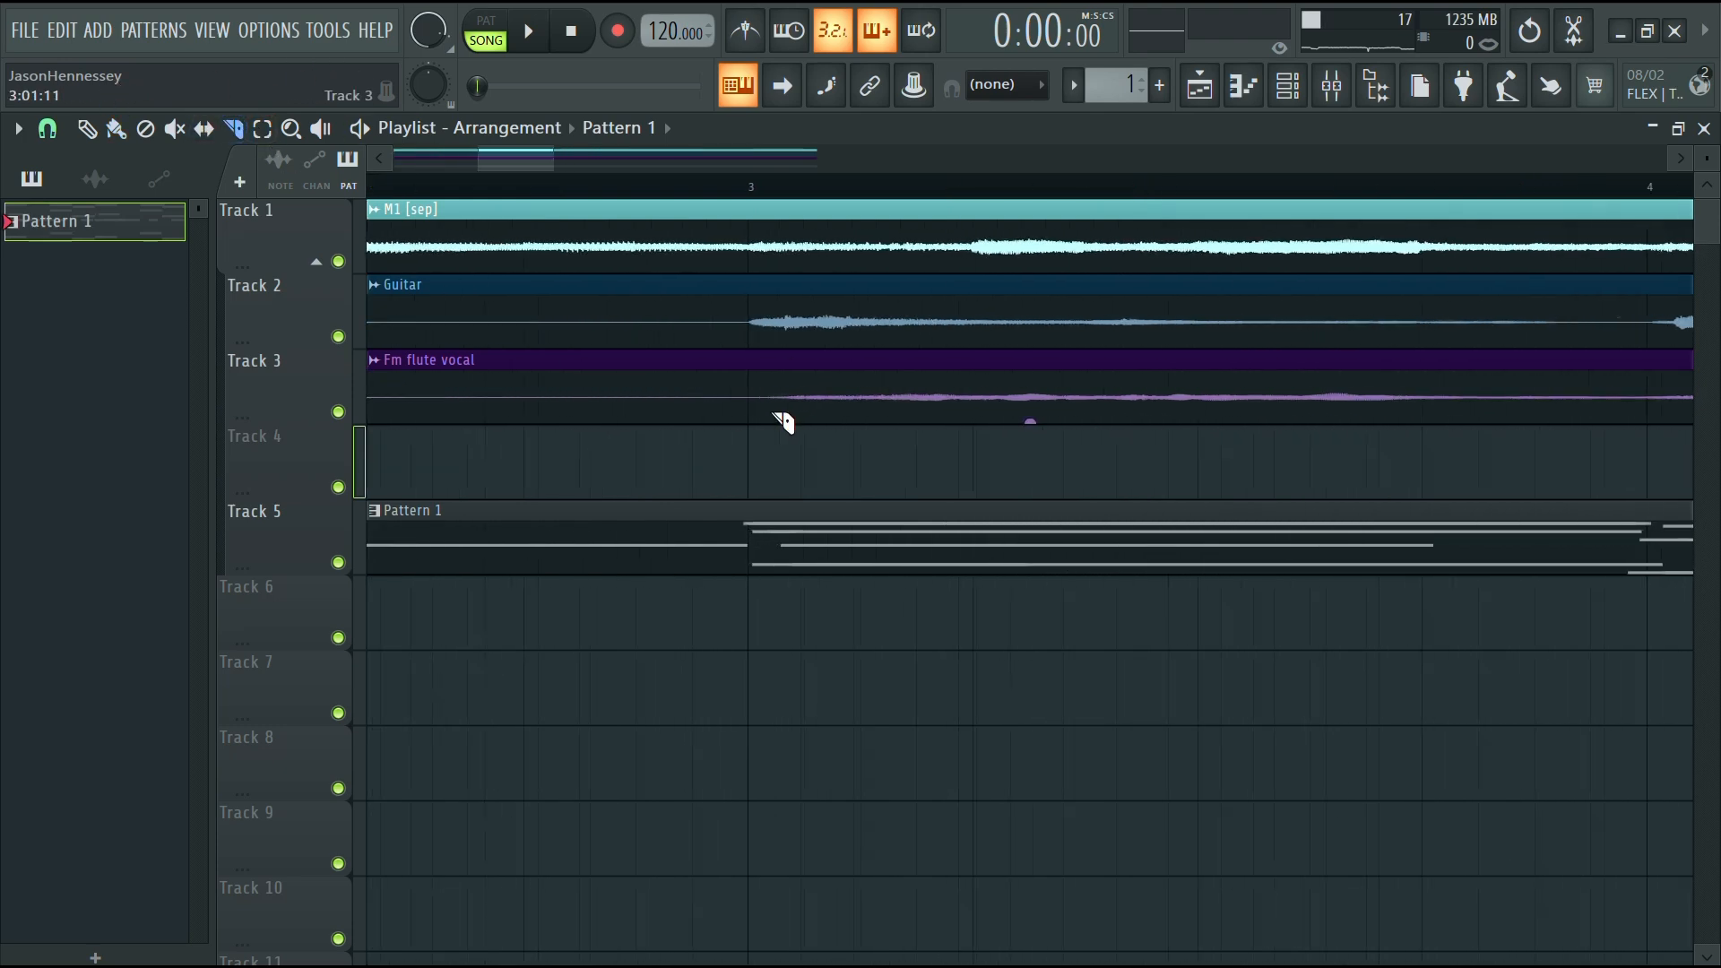
scroll(772, 419, "down", 4)
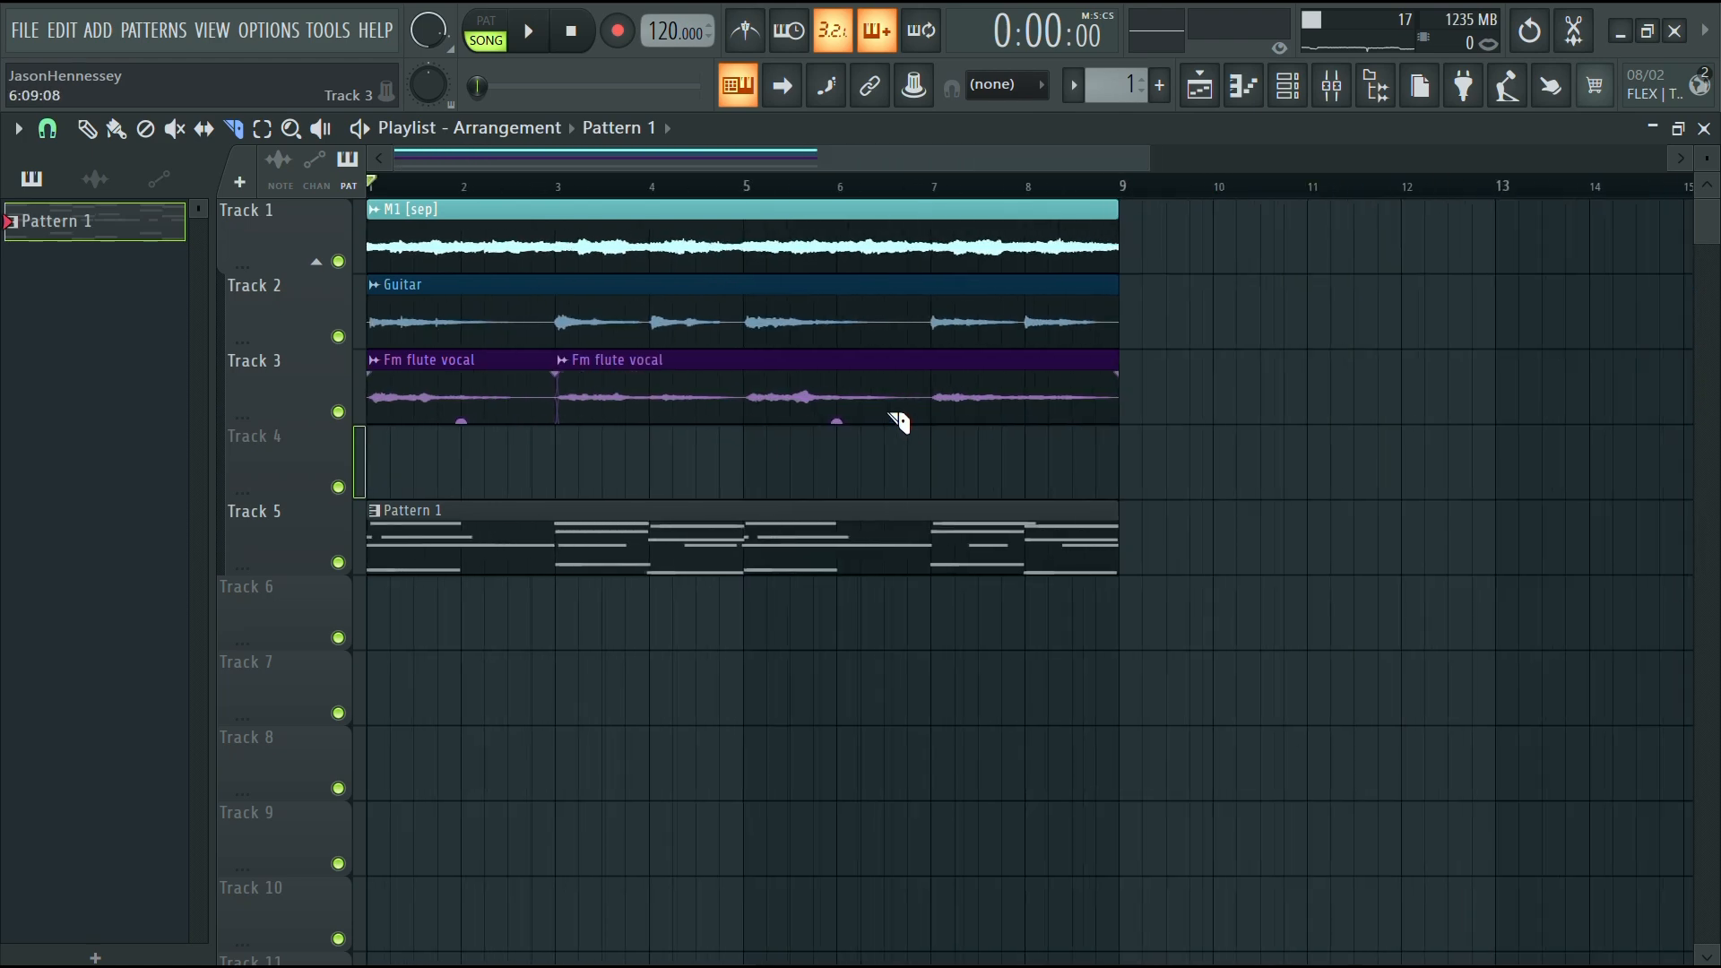
Slice the Fm flute vocal clip on Track 3 into bar-length pieces
scroll(637, 400, "up", 5)
scroll(570, 400, "down", 8)
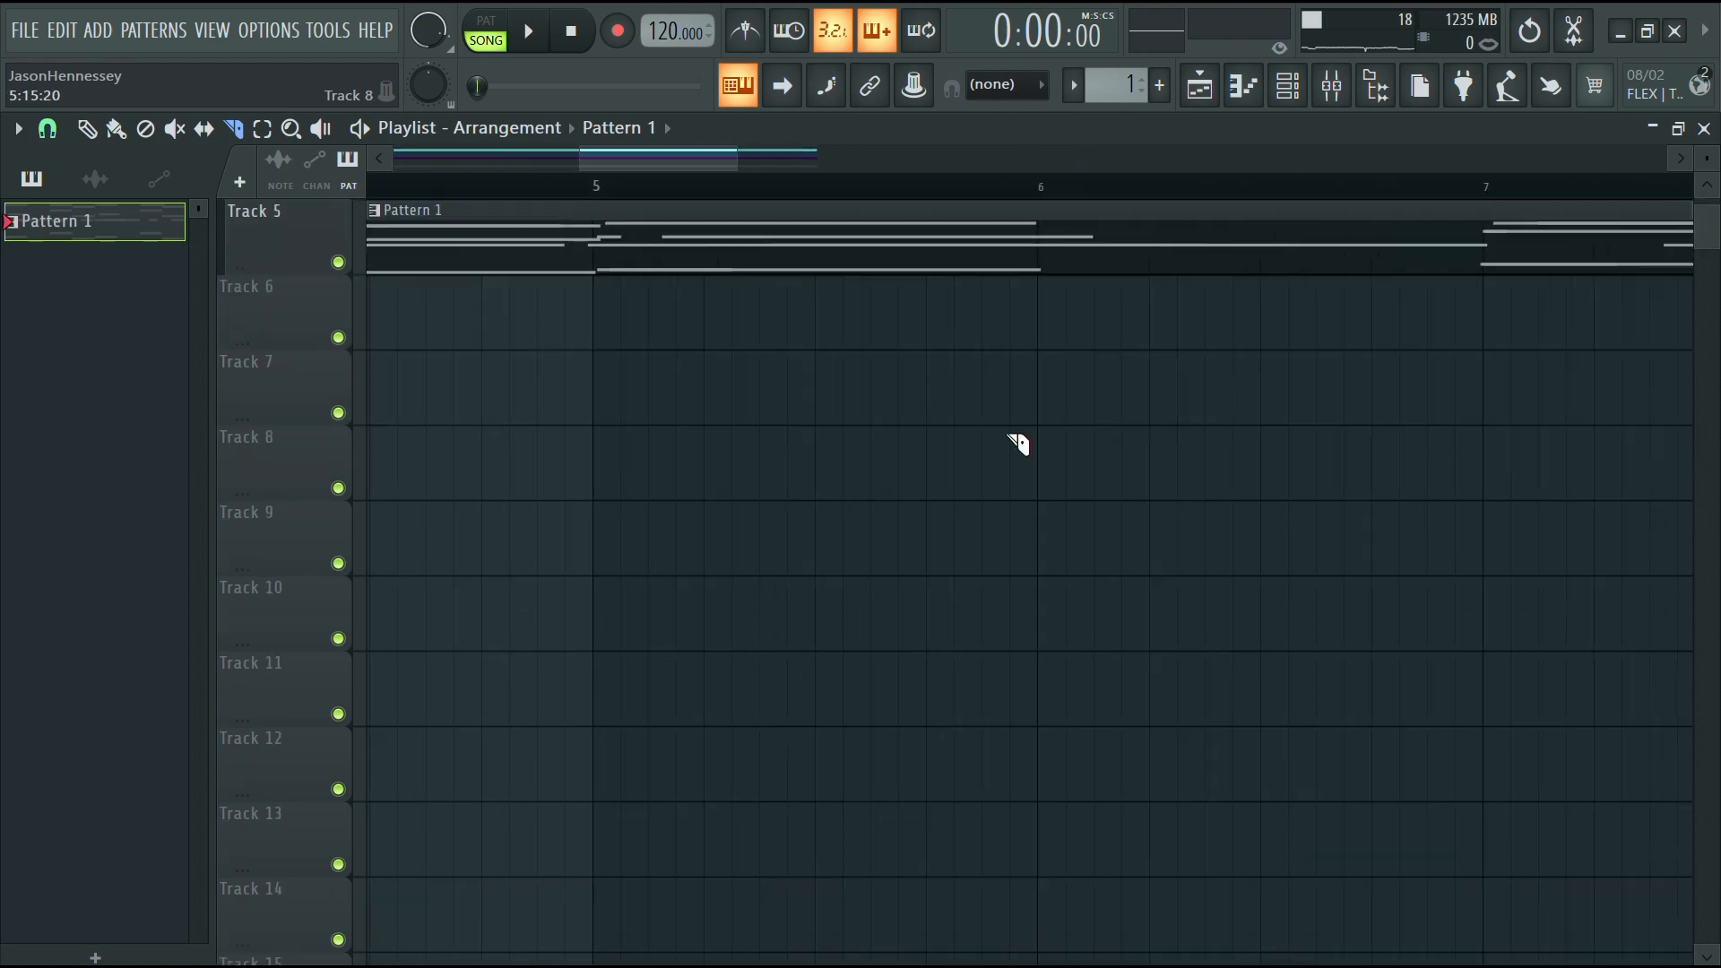
scroll(950, 430, "up", 4)
scroll(977, 445, "up", 4)
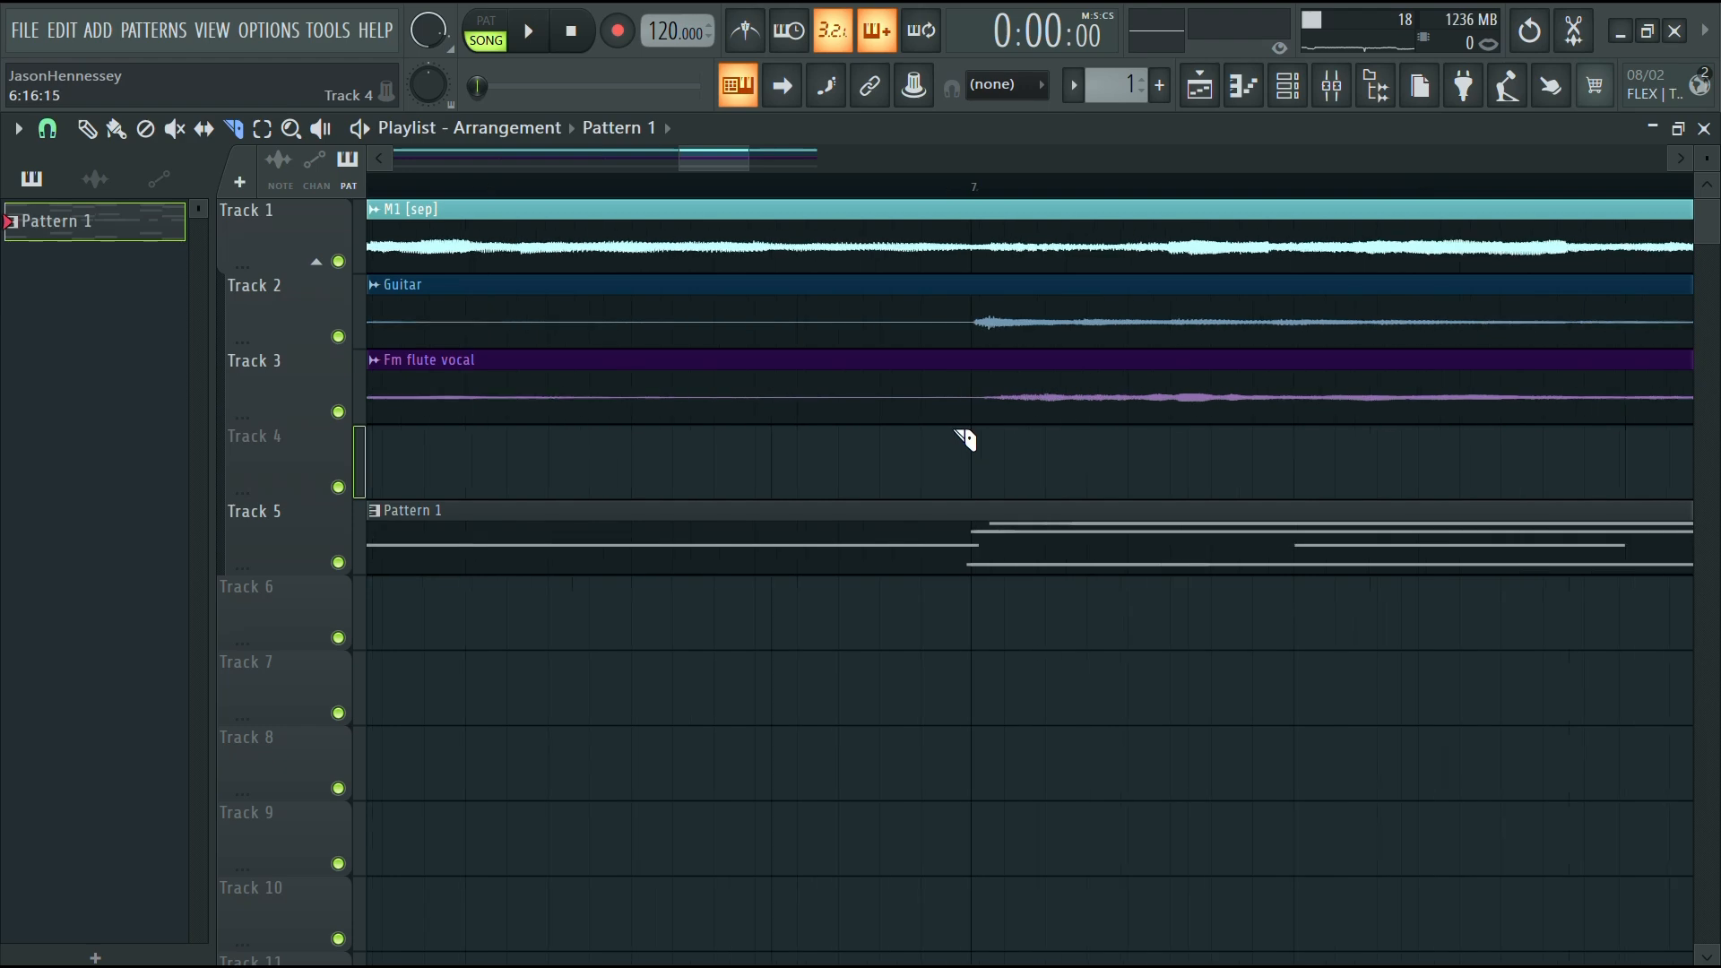
left_click(1008, 413)
scroll(1016, 424, "down", 7)
scroll(986, 445, "down", 2)
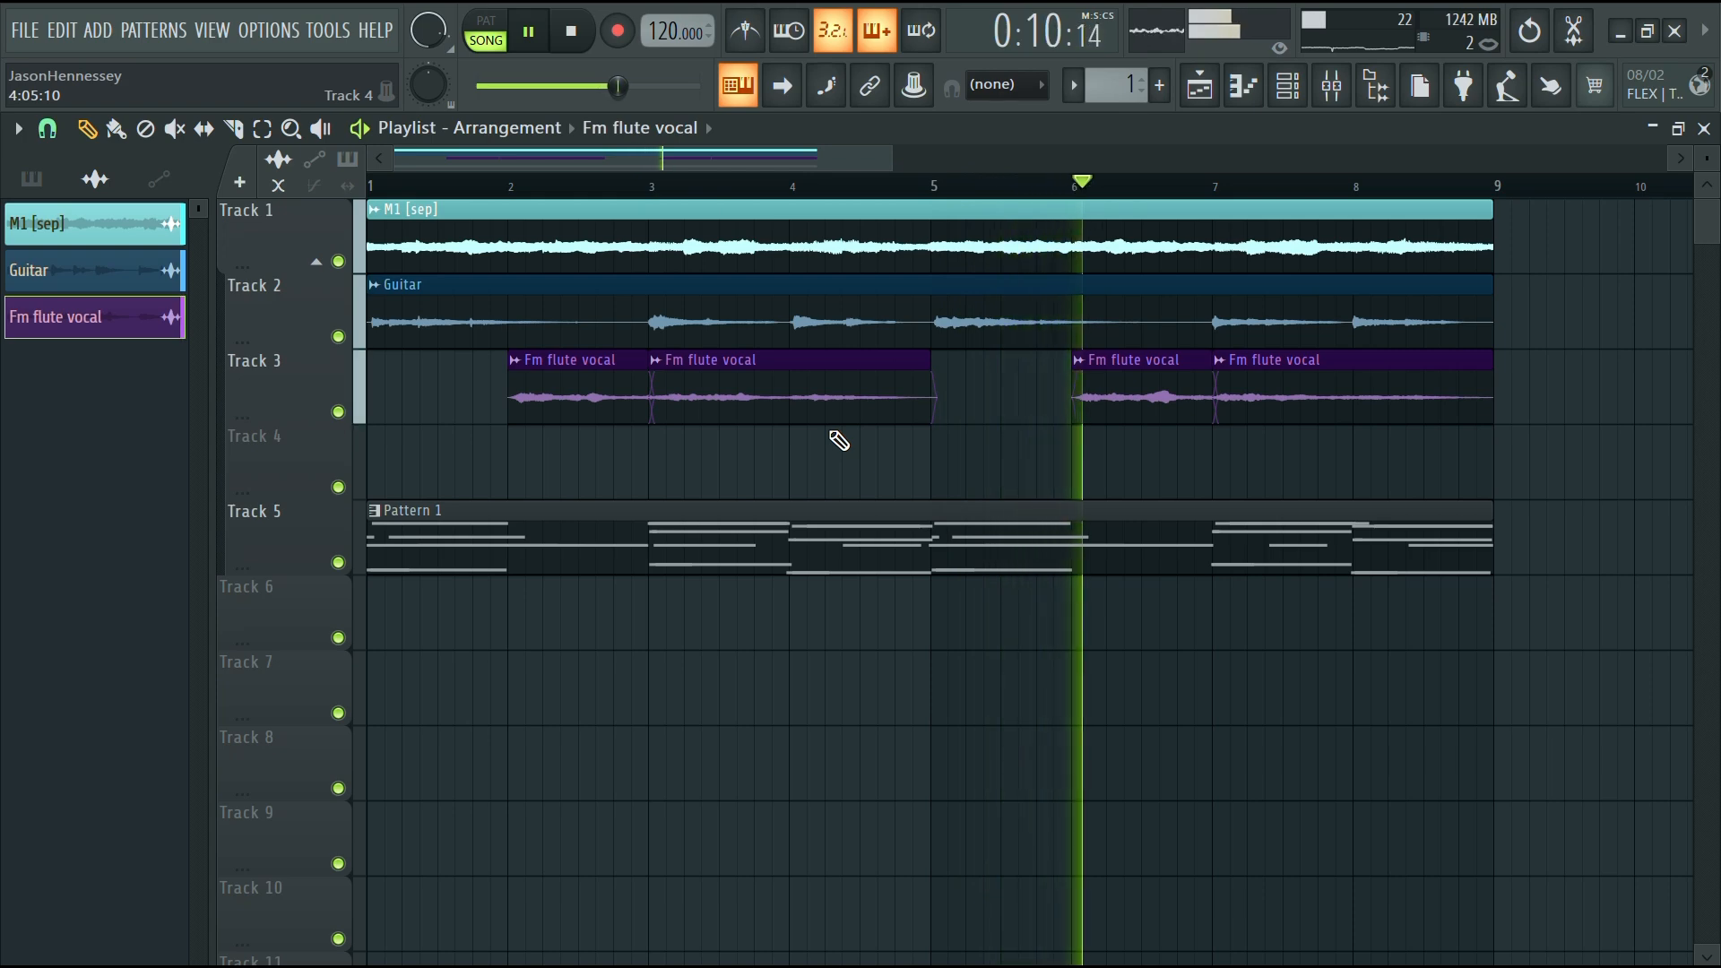
Move two Fm flute vocal slices one bar earlier and lengthen them to fill two bars each
left_click(598, 397, "ctrl")
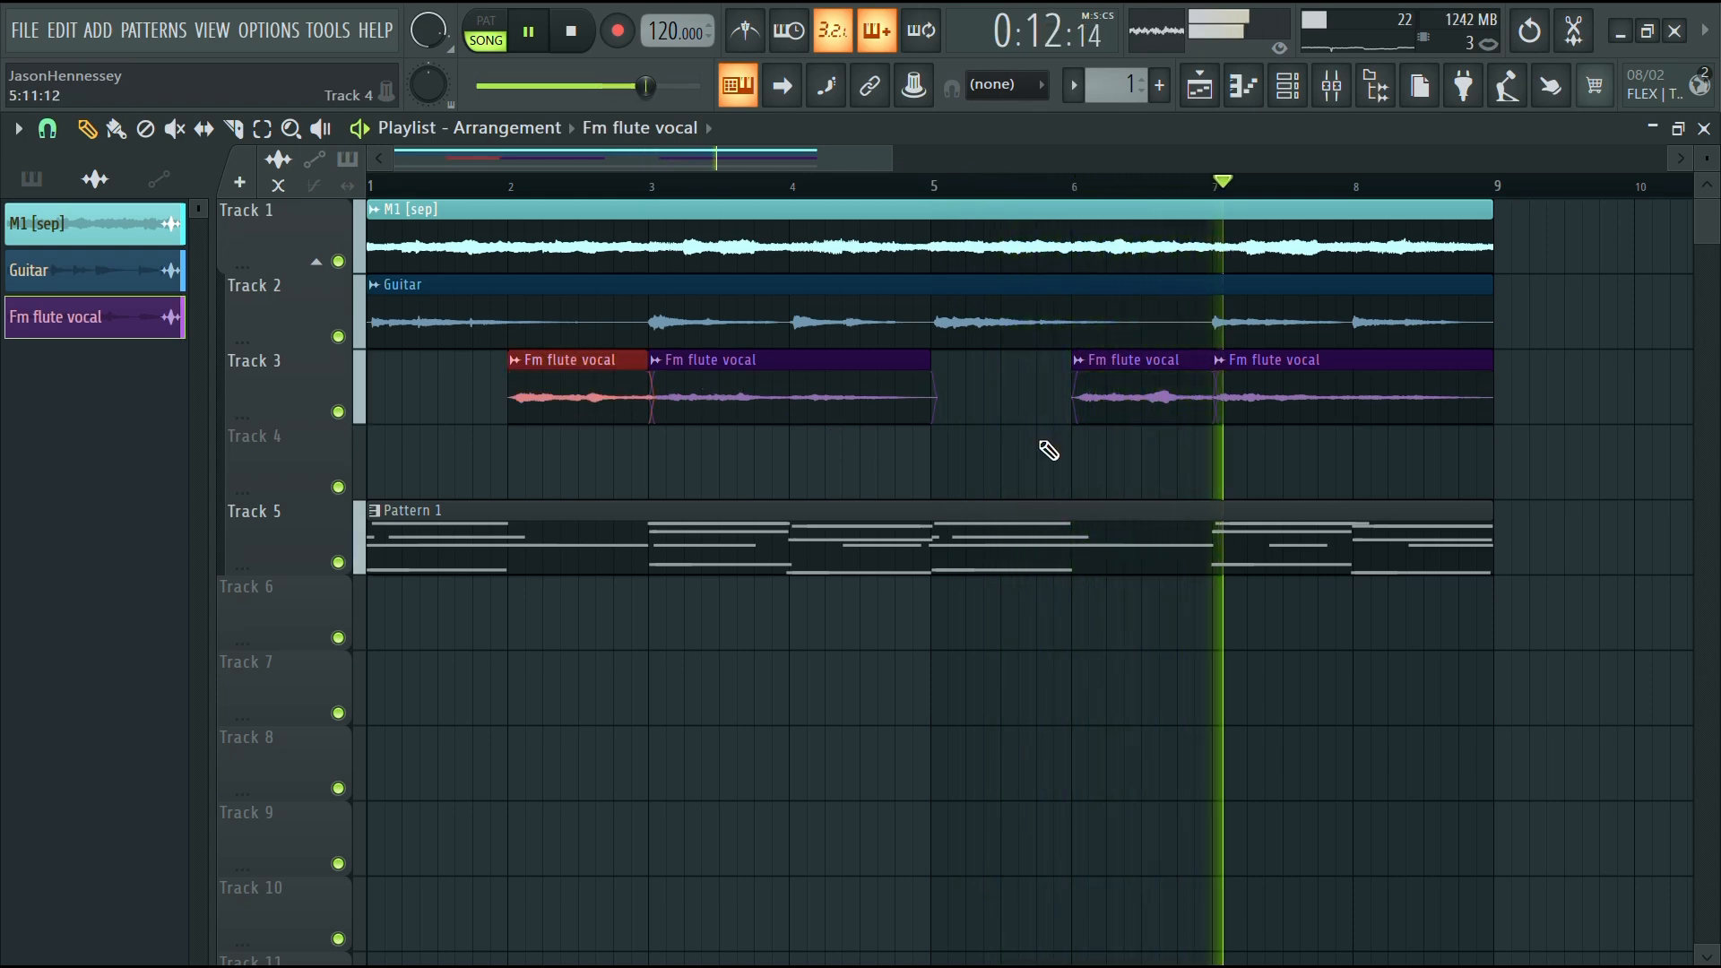
left_click(1144, 407, "ctrl+shift")
left_click_drag(1134, 387, 988, 408)
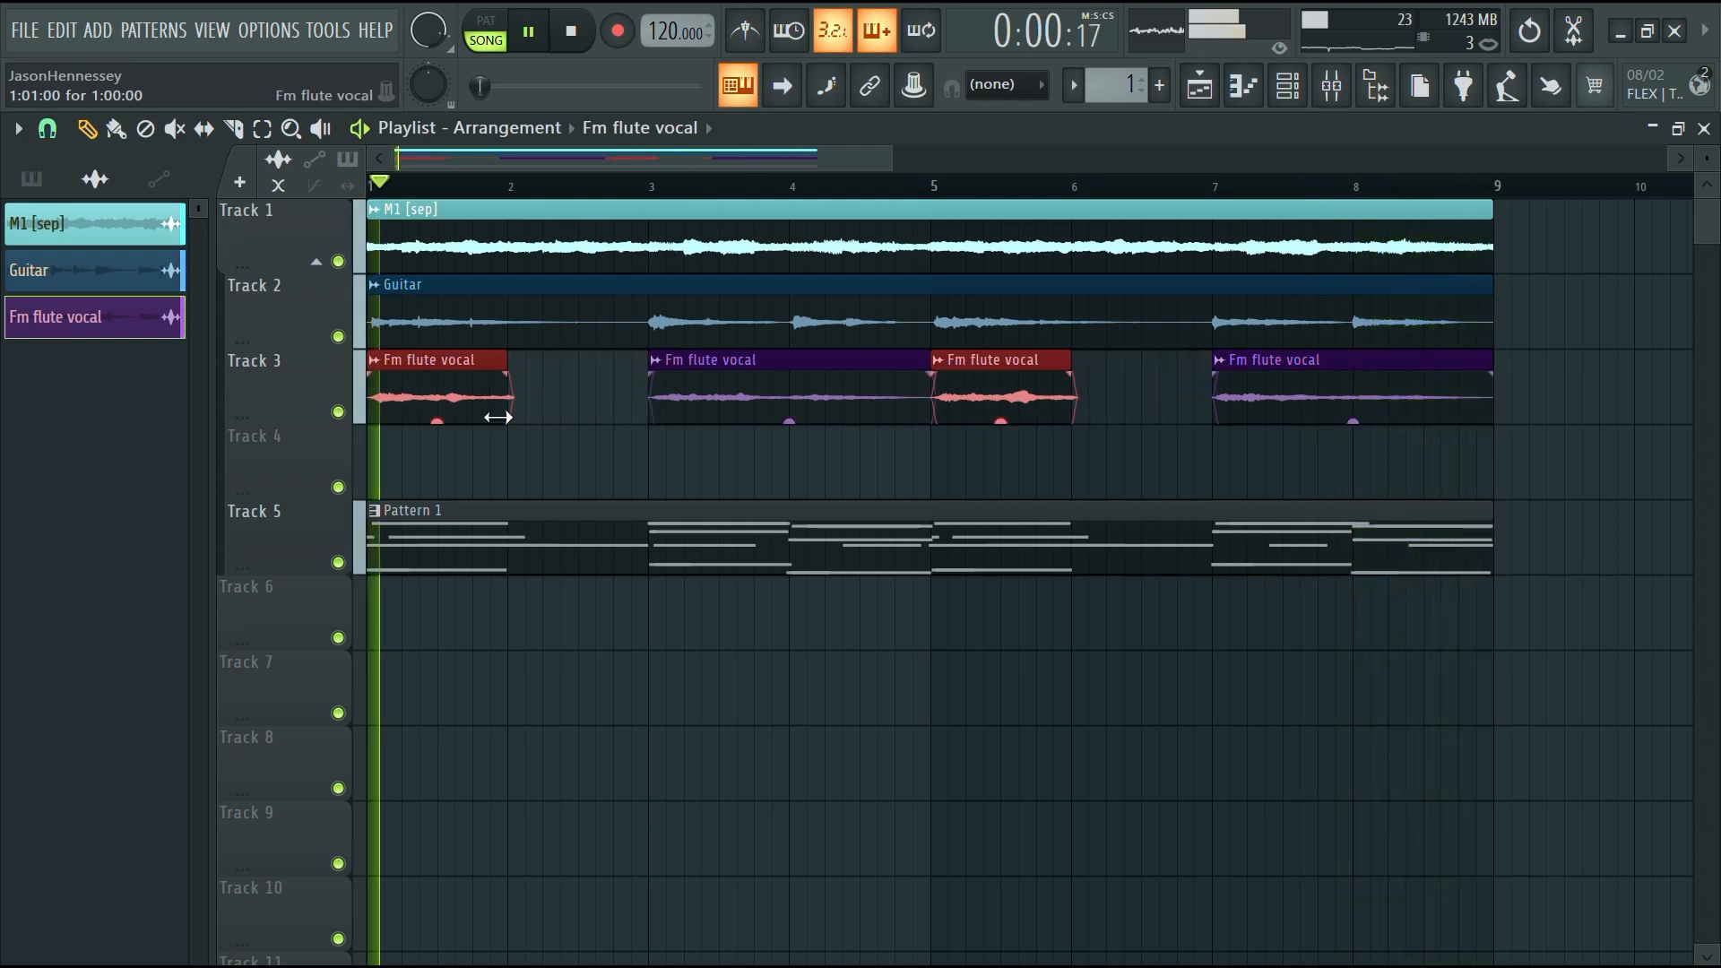
left_click_drag(507, 401, 645, 430)
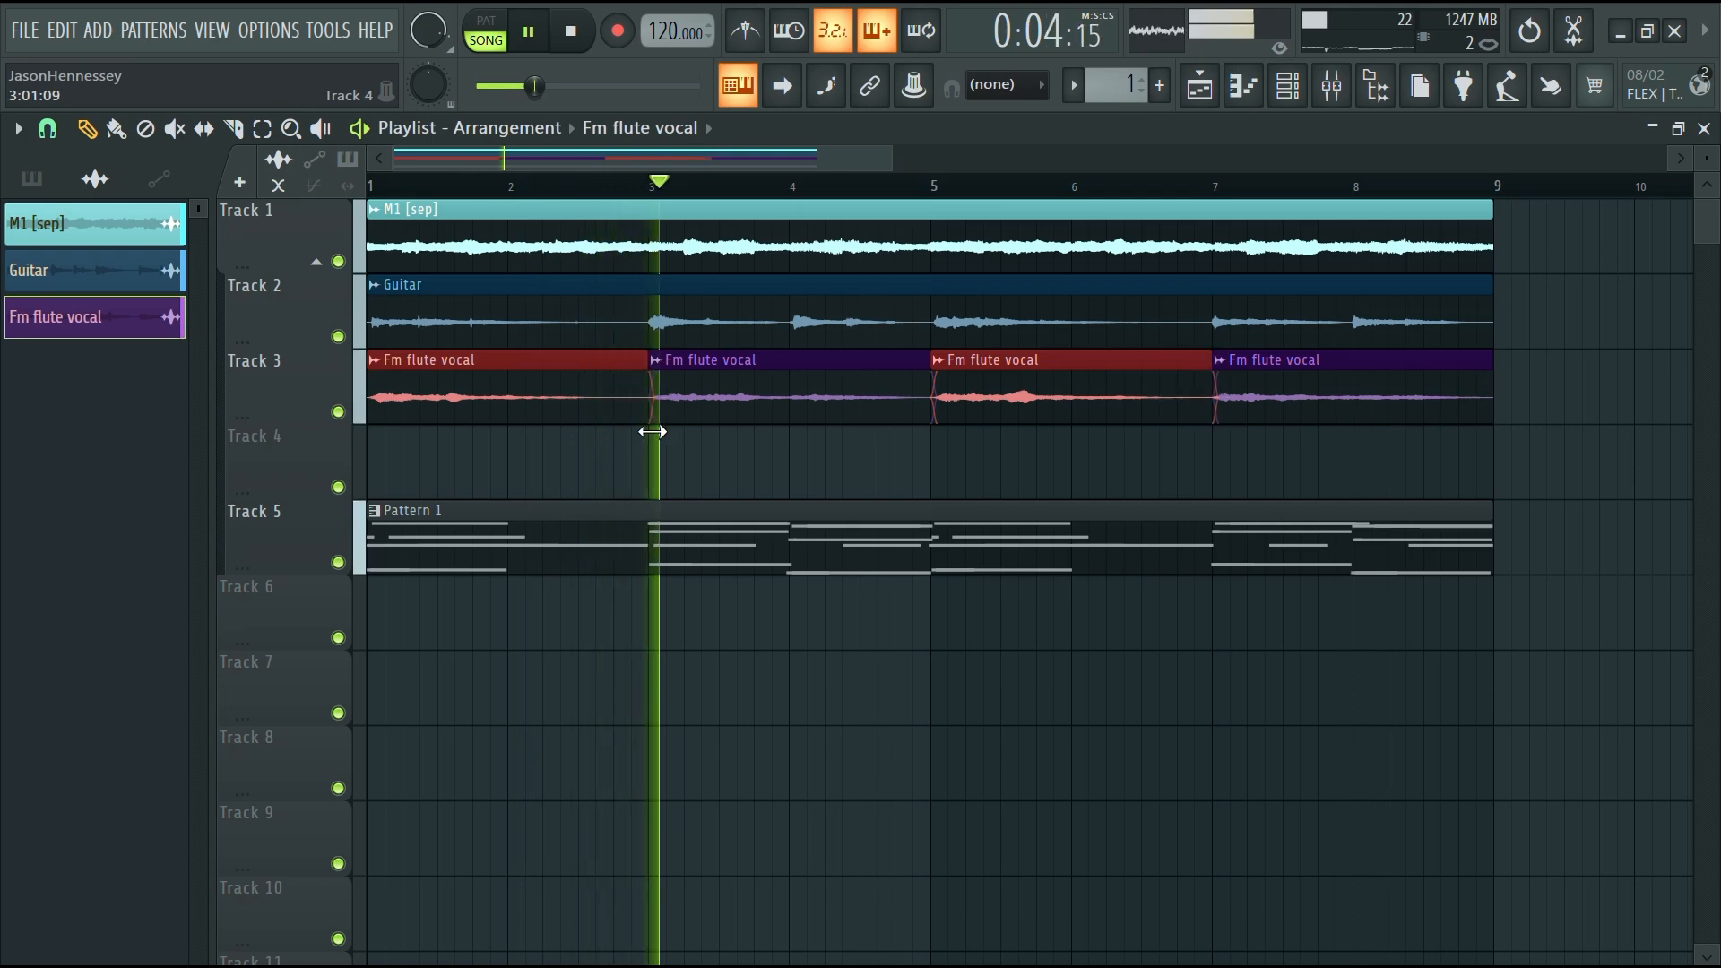
Delete the Fm flute vocal slices and extend the first clip on Track 3 to fill bars 1 to 9
right_click(688, 416)
right_click(1226, 408)
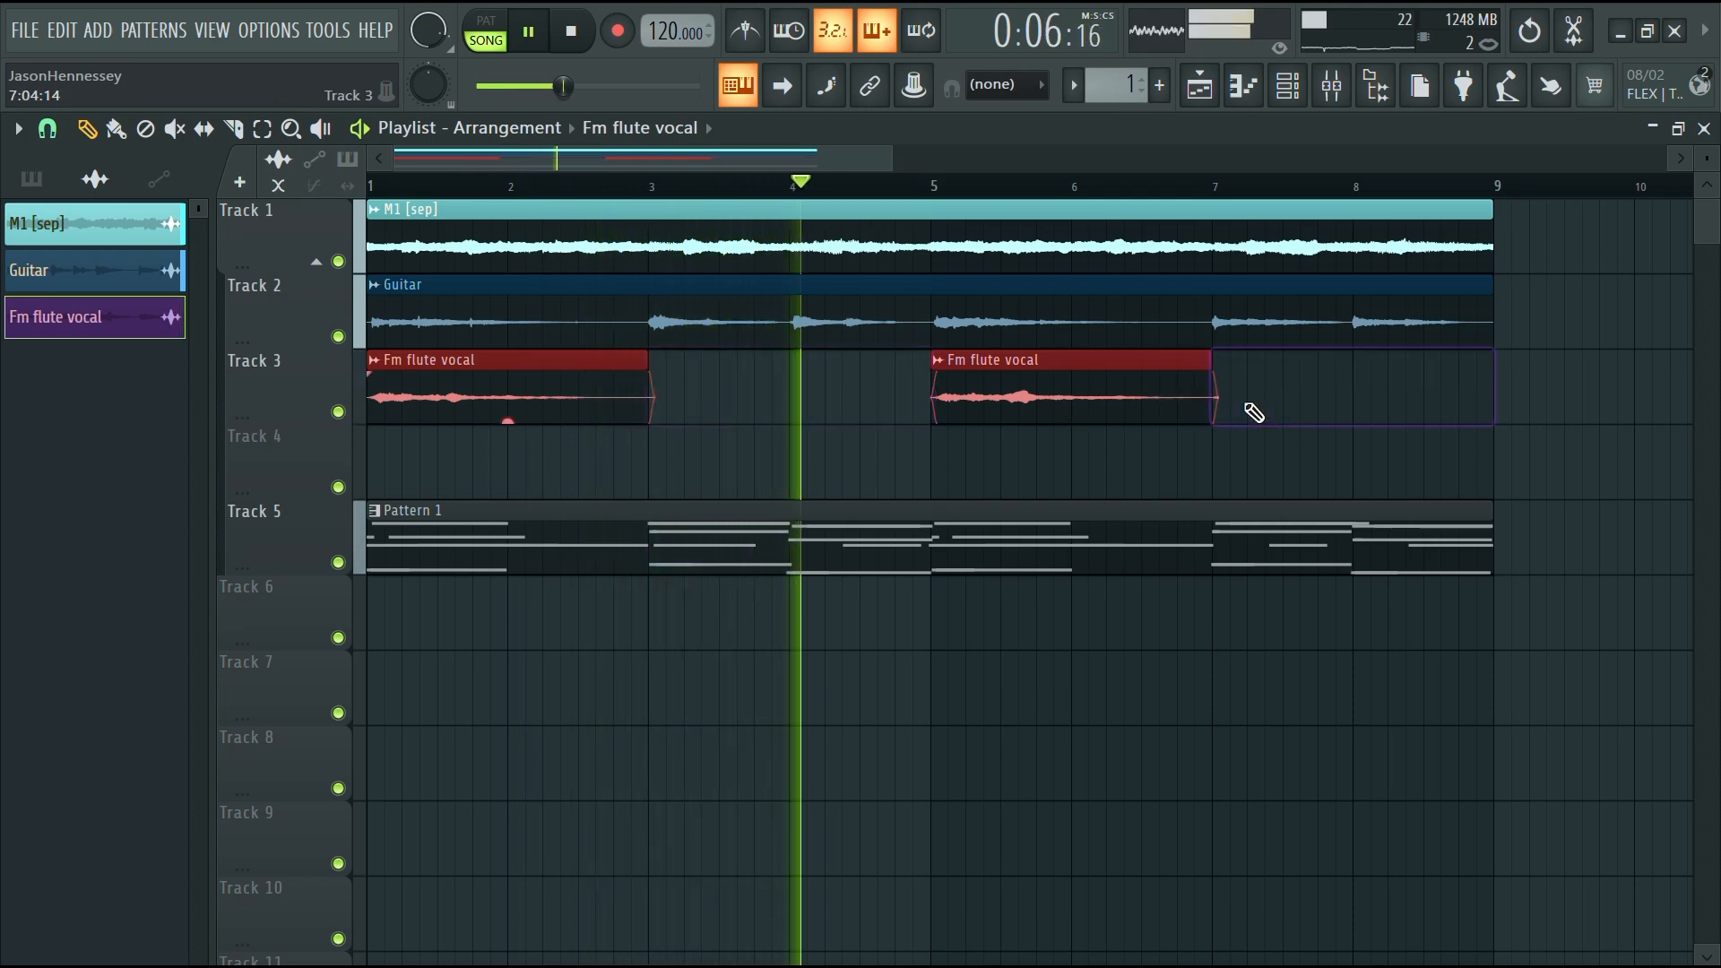
double_click(1206, 362)
left_click(1364, 385)
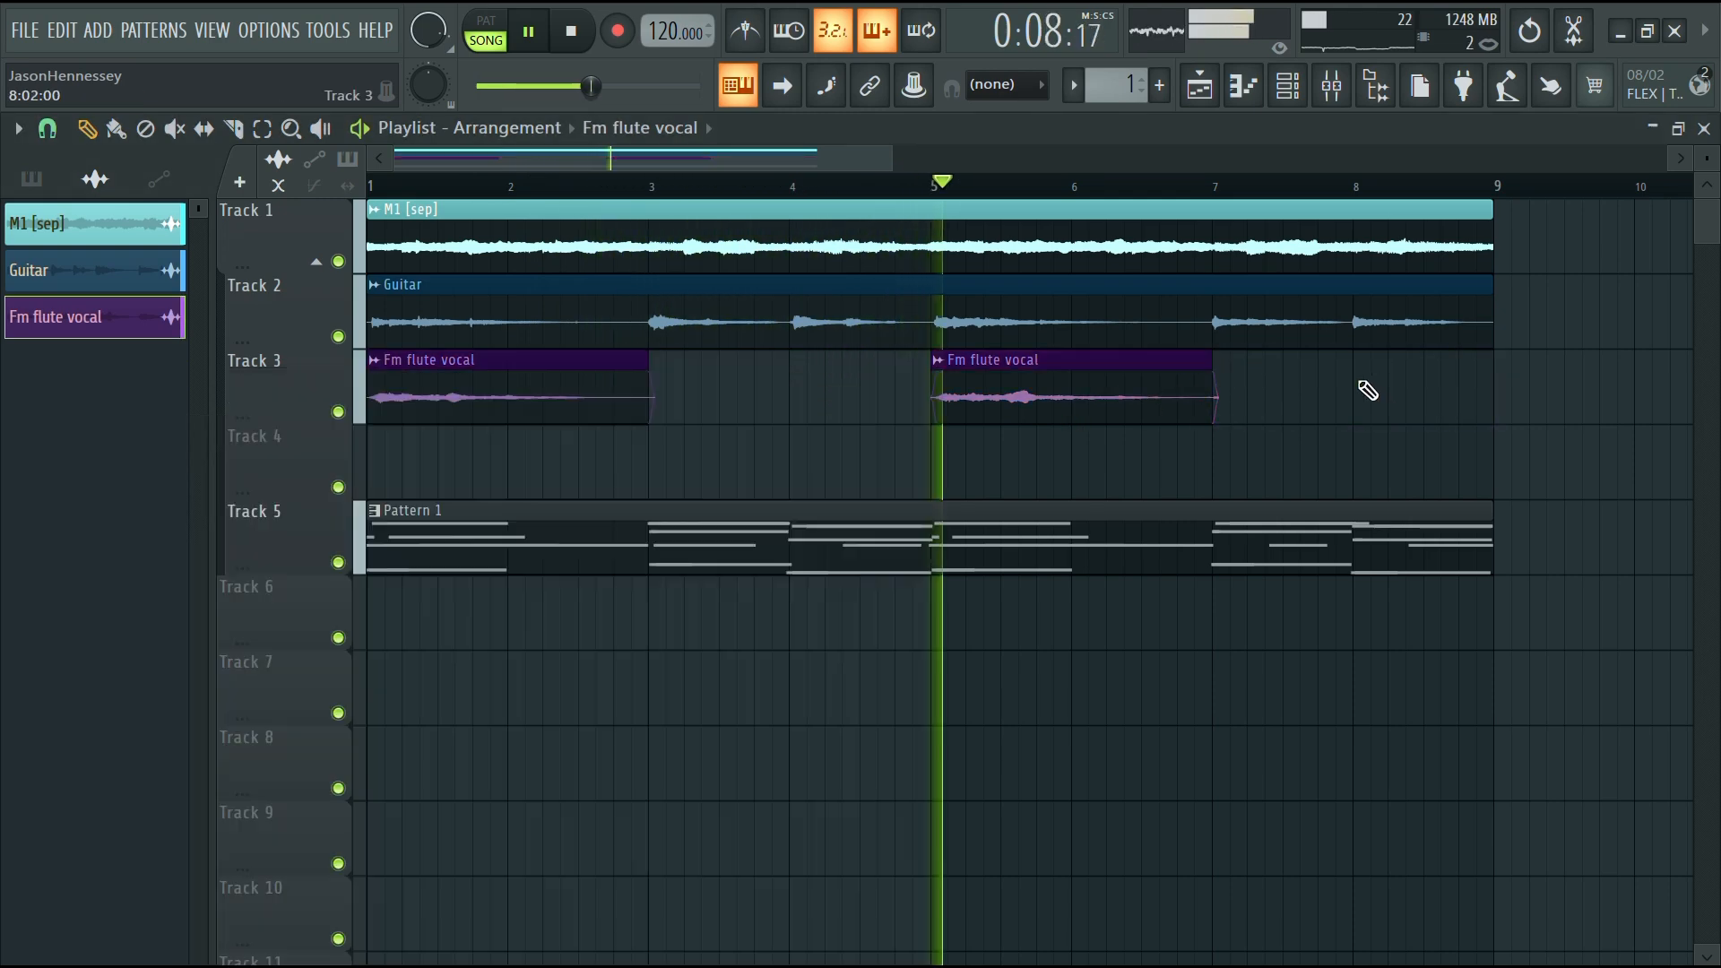
right_click(1102, 404)
left_click_drag(646, 360, 1490, 360)
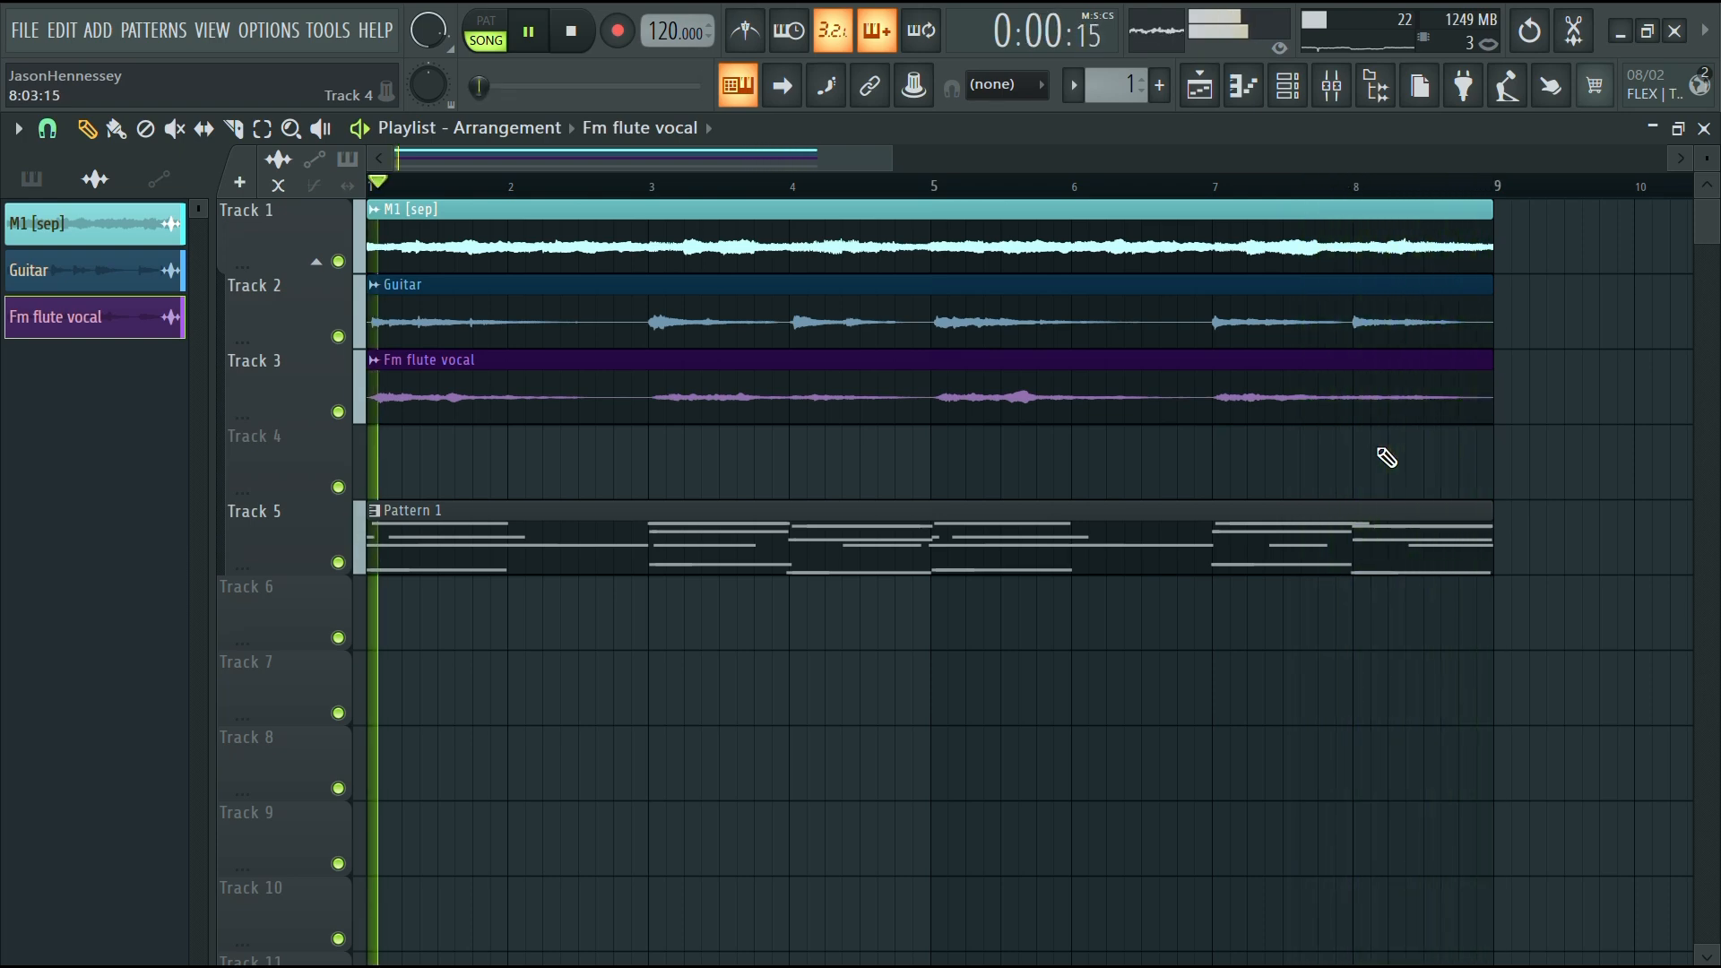
Copy the M1, Guitar and Fm flute vocal audio clips to bars 9 to 17
scroll(890, 461, "down", 4)
scroll(455, 405, "up", 3)
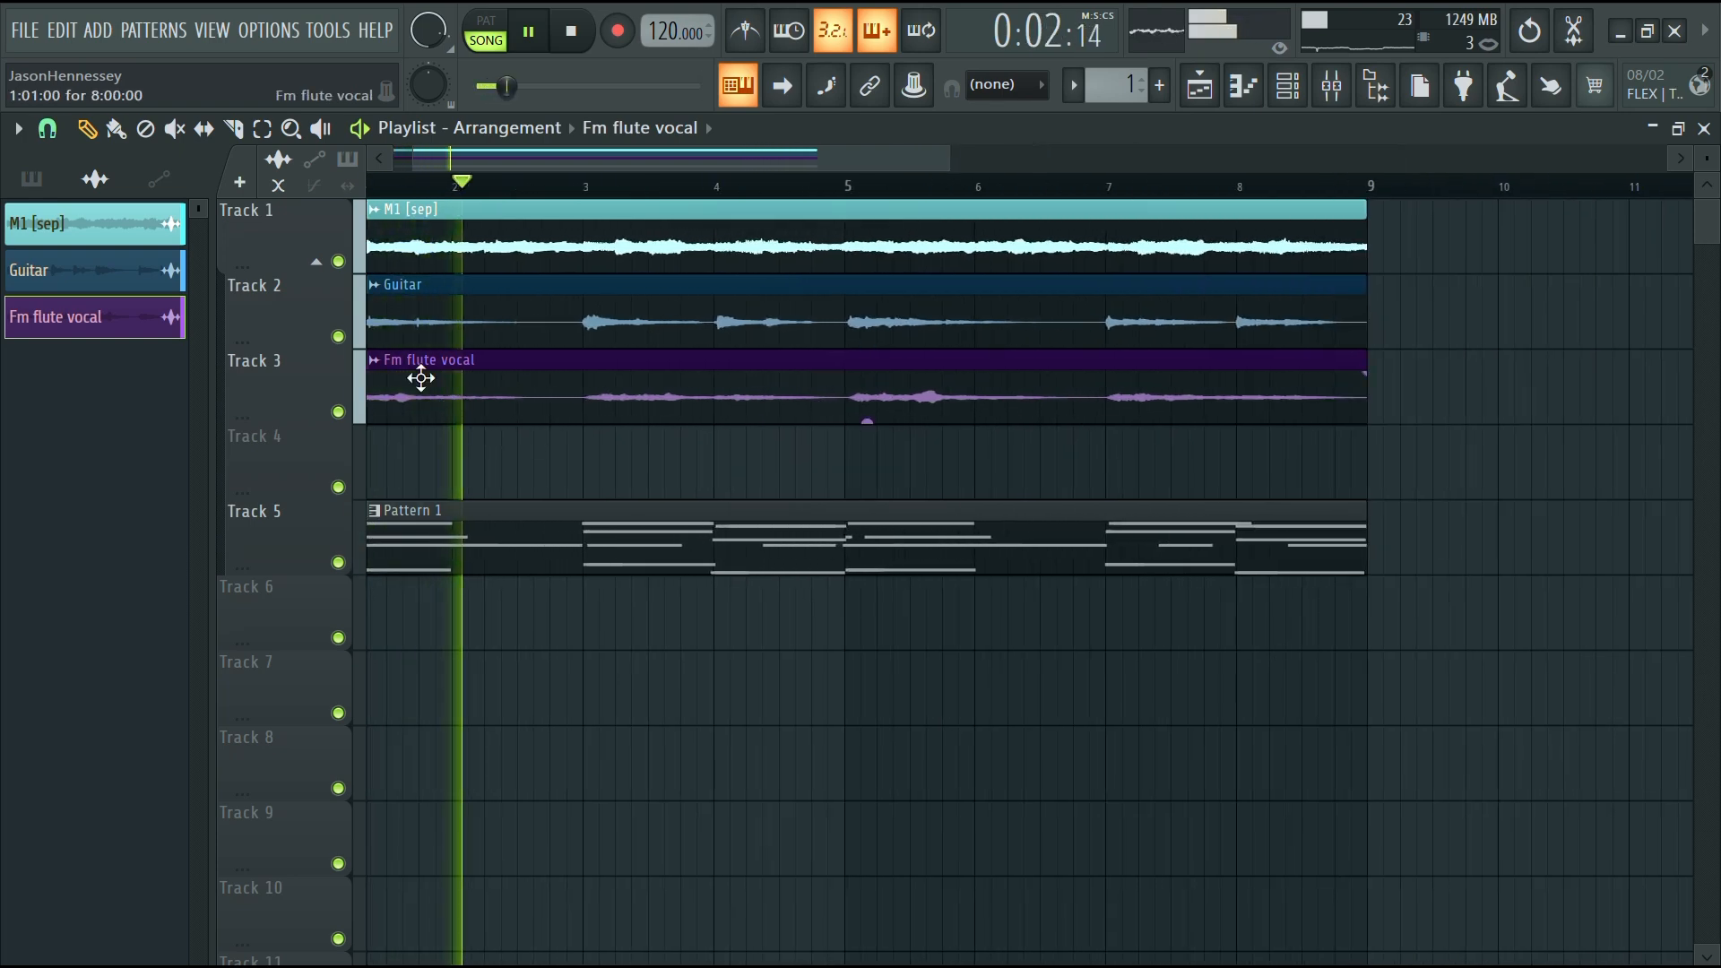
key("space")
scroll(611, 376, "down", 4)
left_click(590, 534)
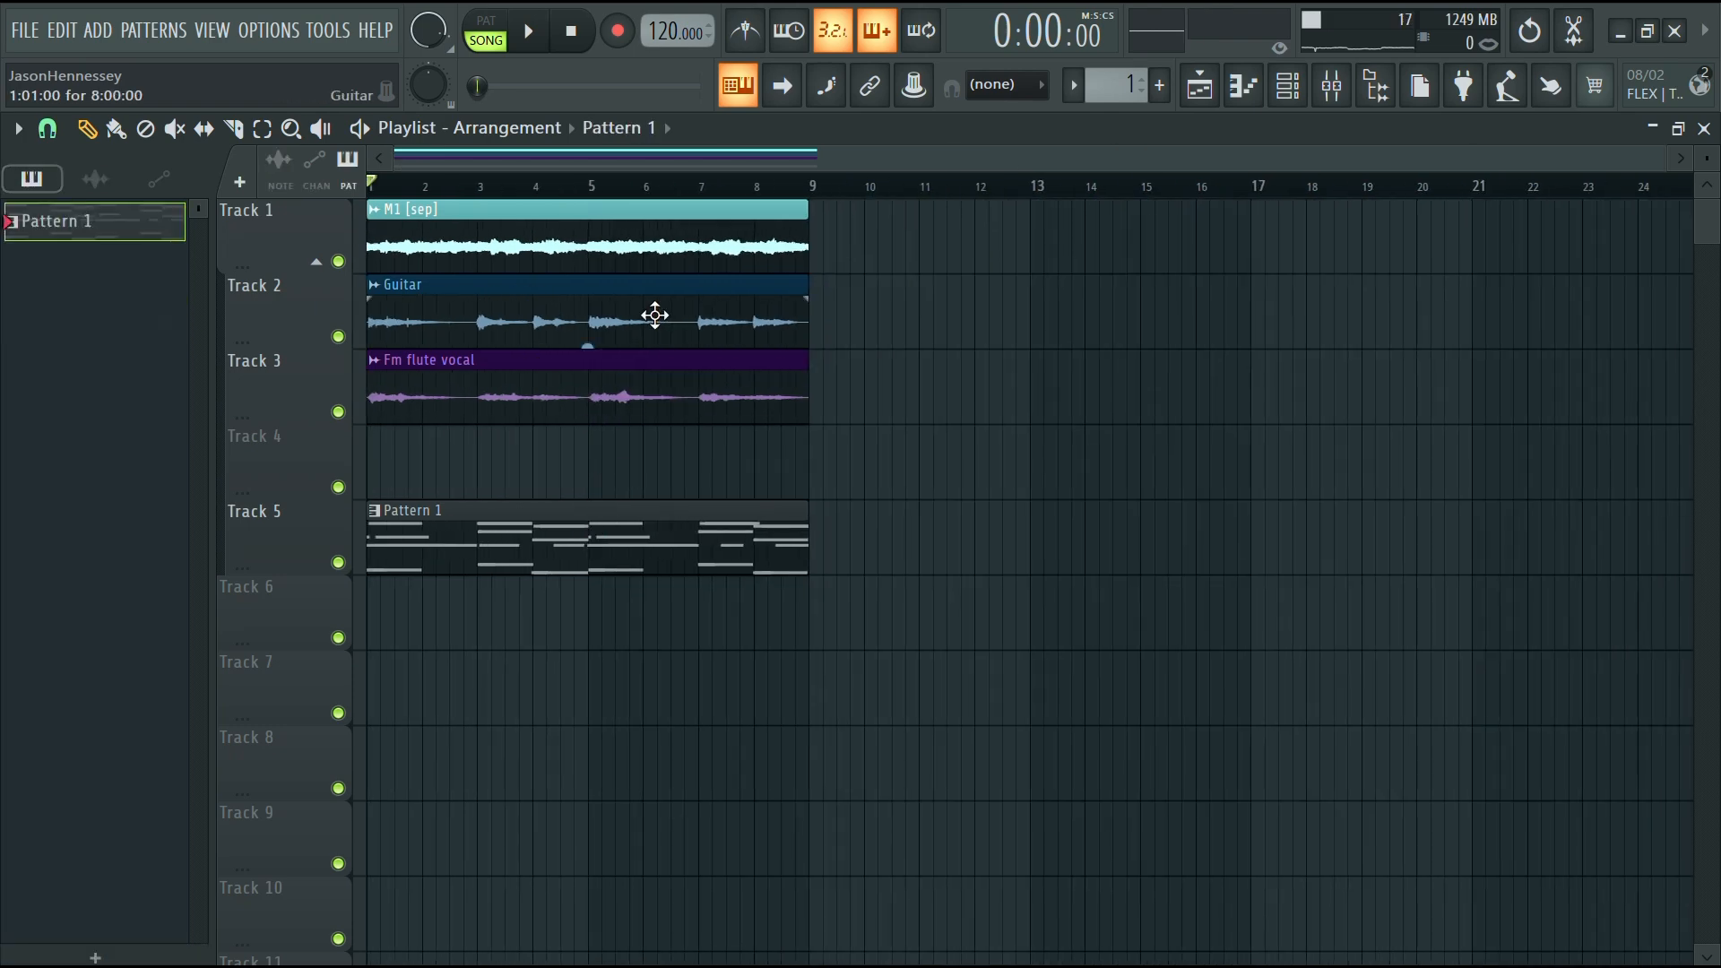
left_click_drag(640, 394, 1010, 177)
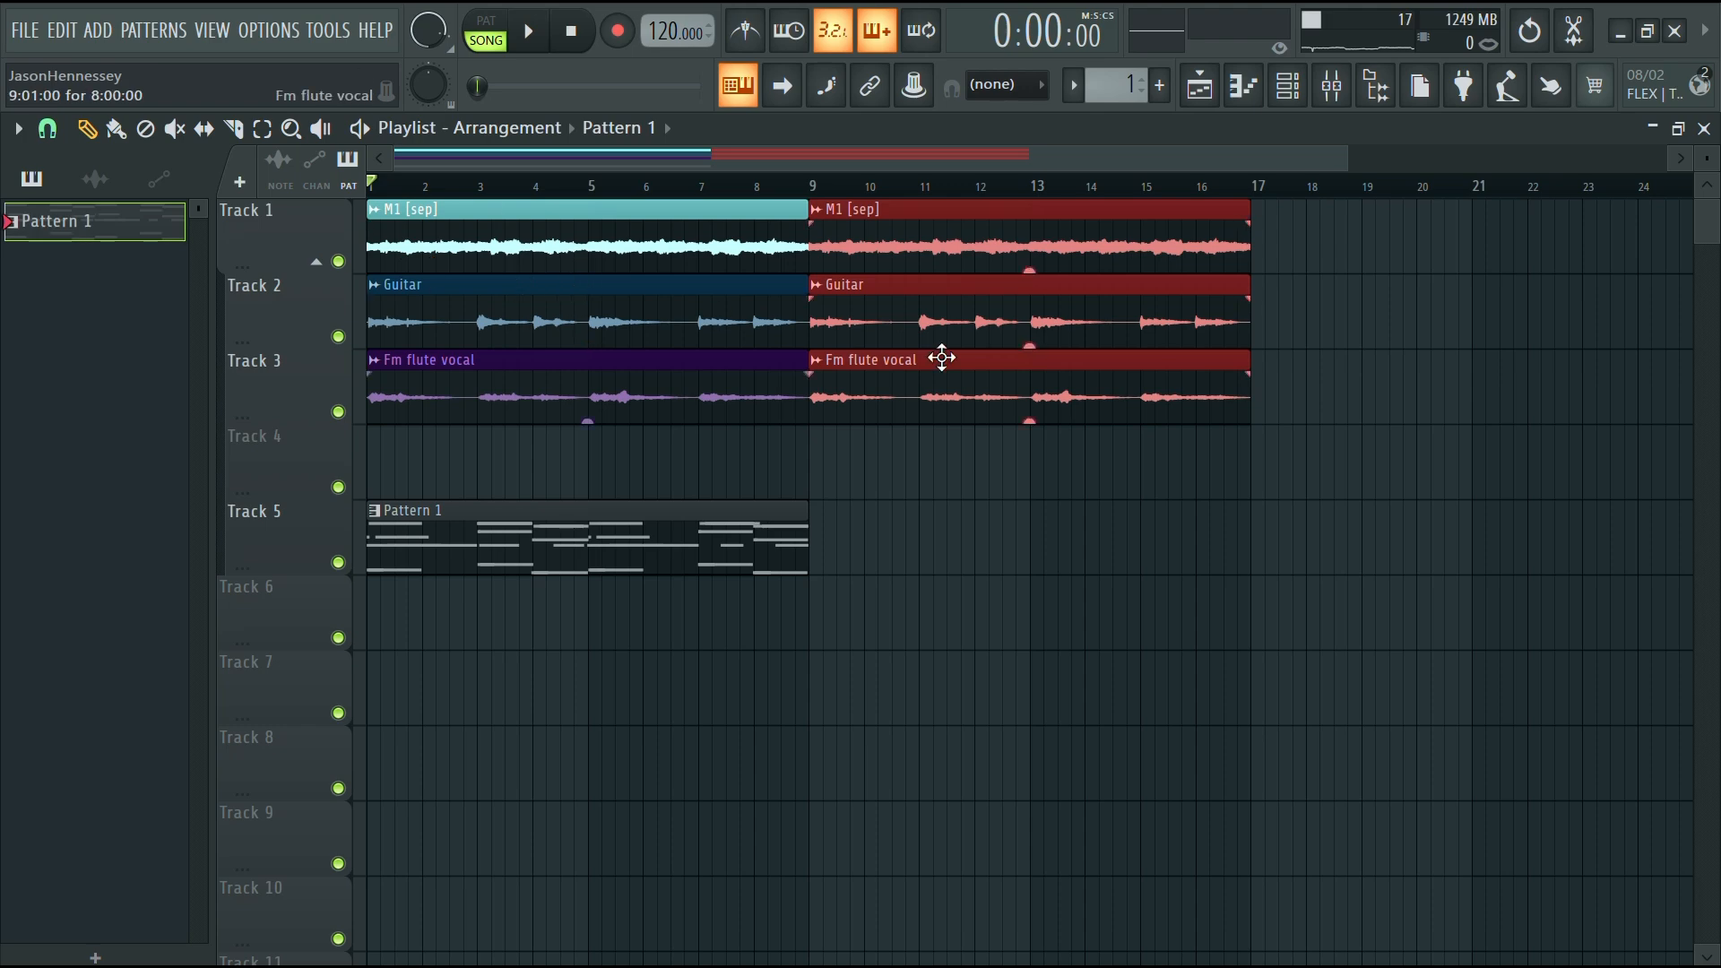
Consolidate the copied clips into a single audio clip and close the opened effect windows
key("ctrl+alt+c")
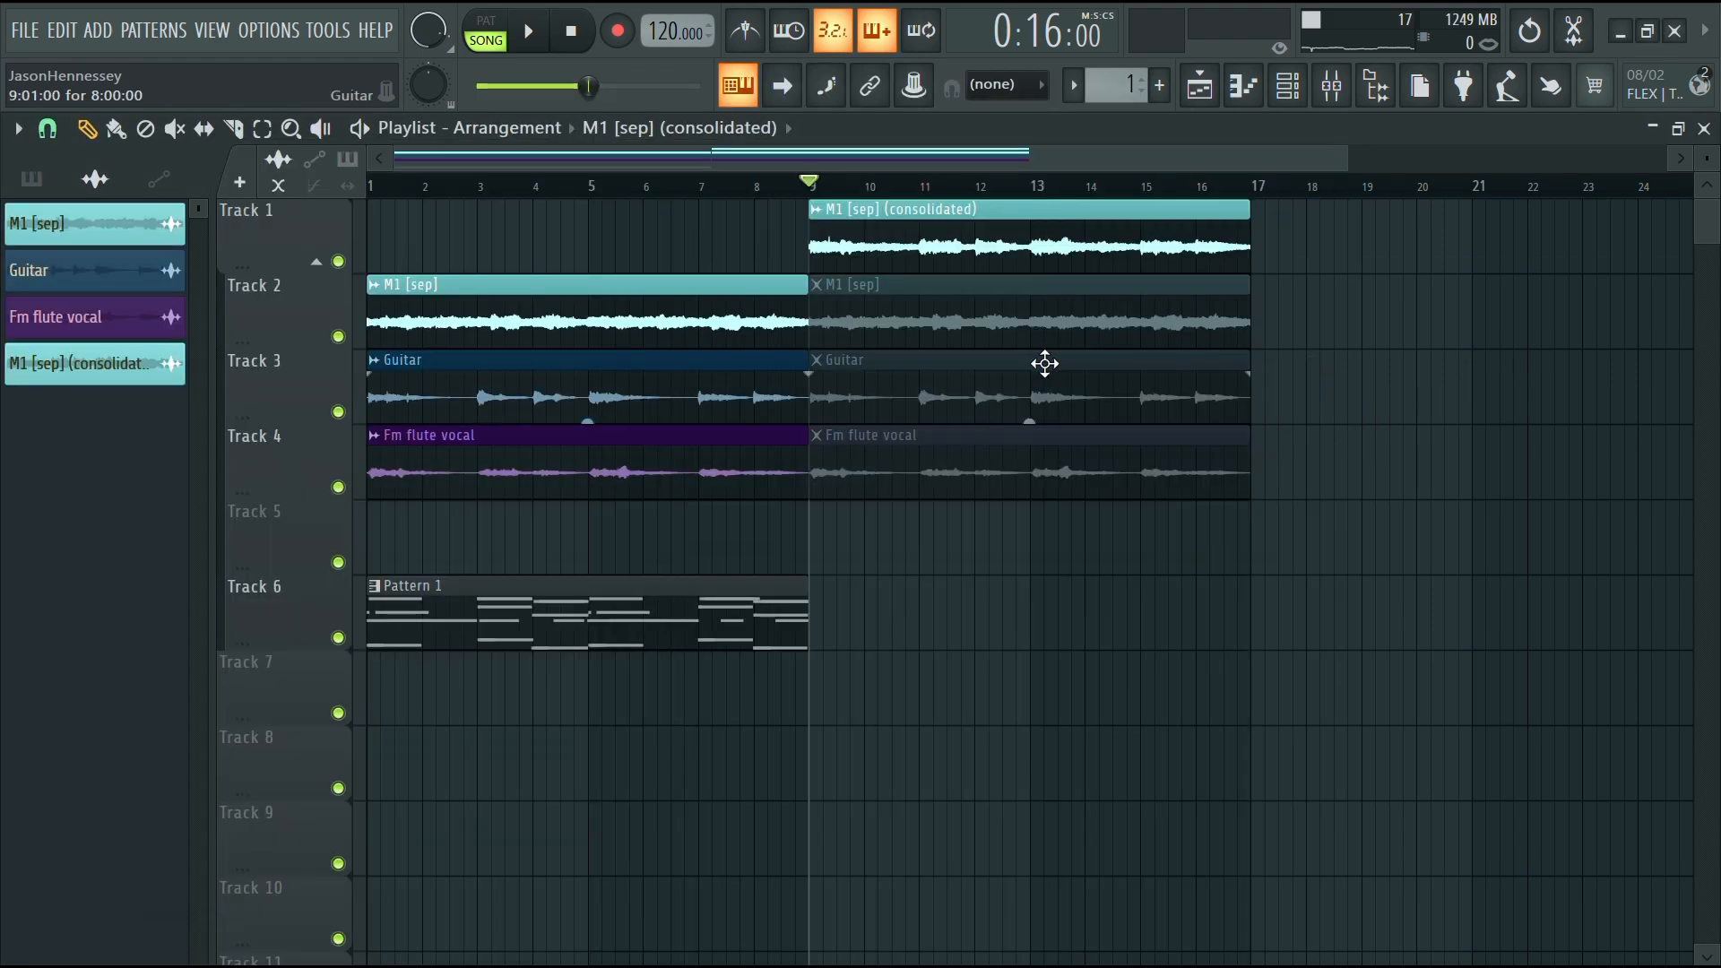
right_click(1040, 333)
right_click(1036, 387)
right_click(1026, 448)
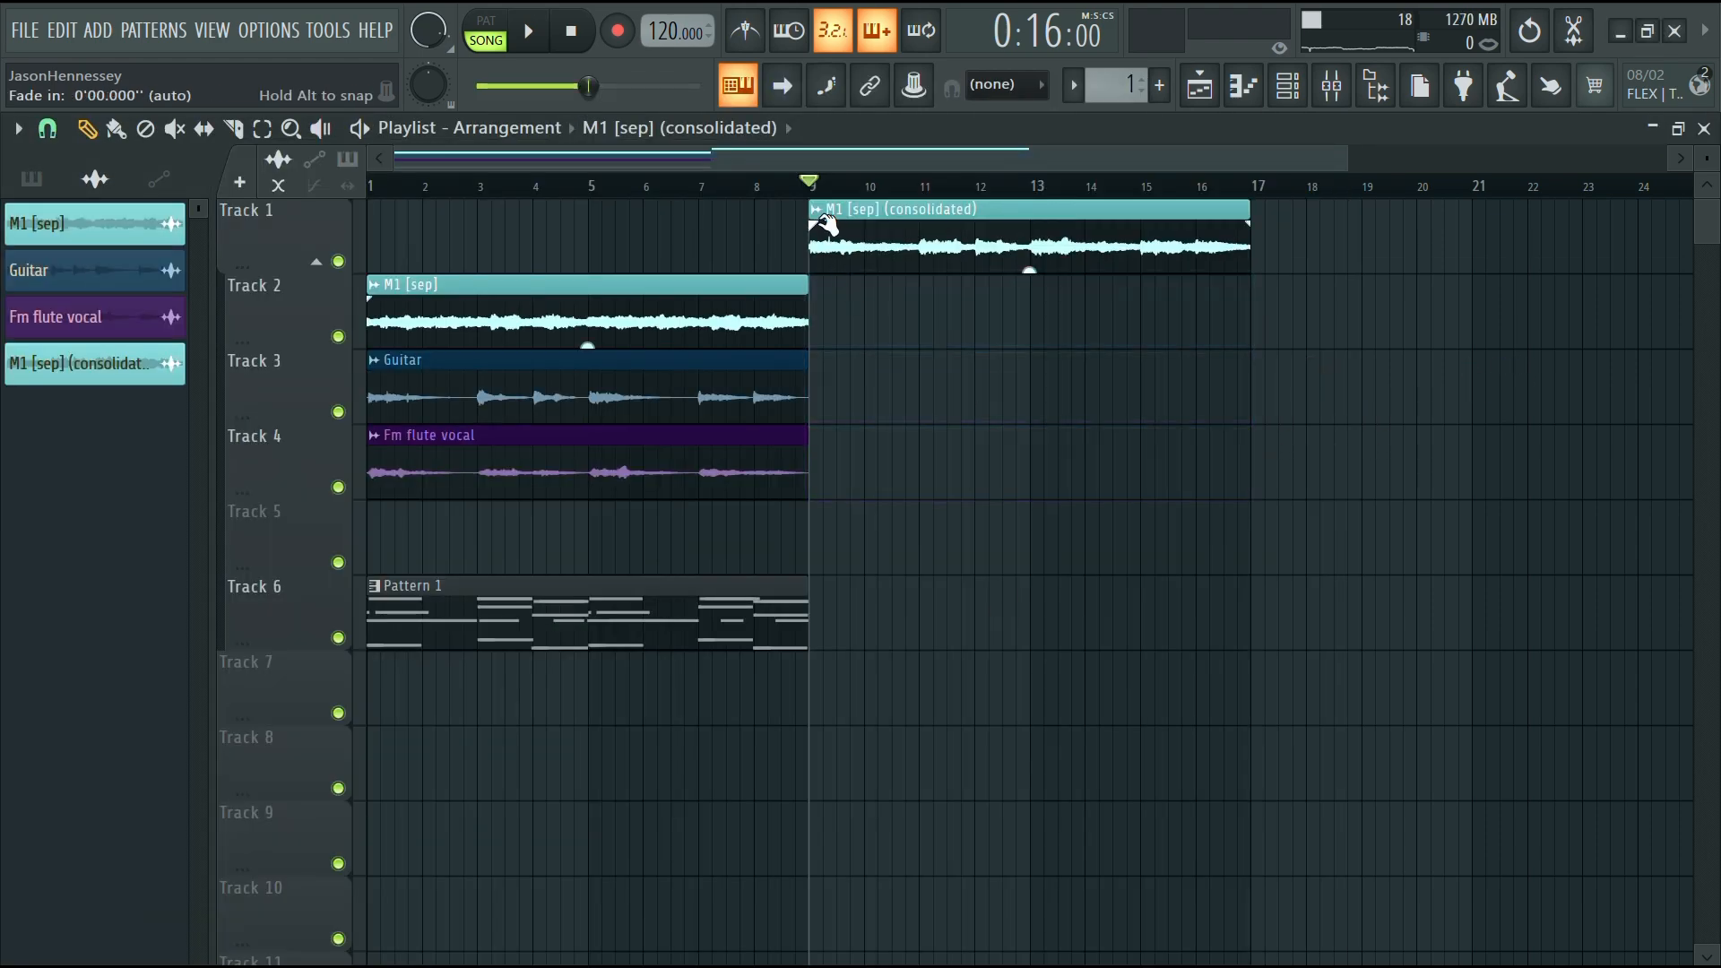
Set the consolidated clip's time stretching mode to Stretch and its declicking mode to Smooth (bleeding)
scroll(1014, 298, "down", 3, "ctrl")
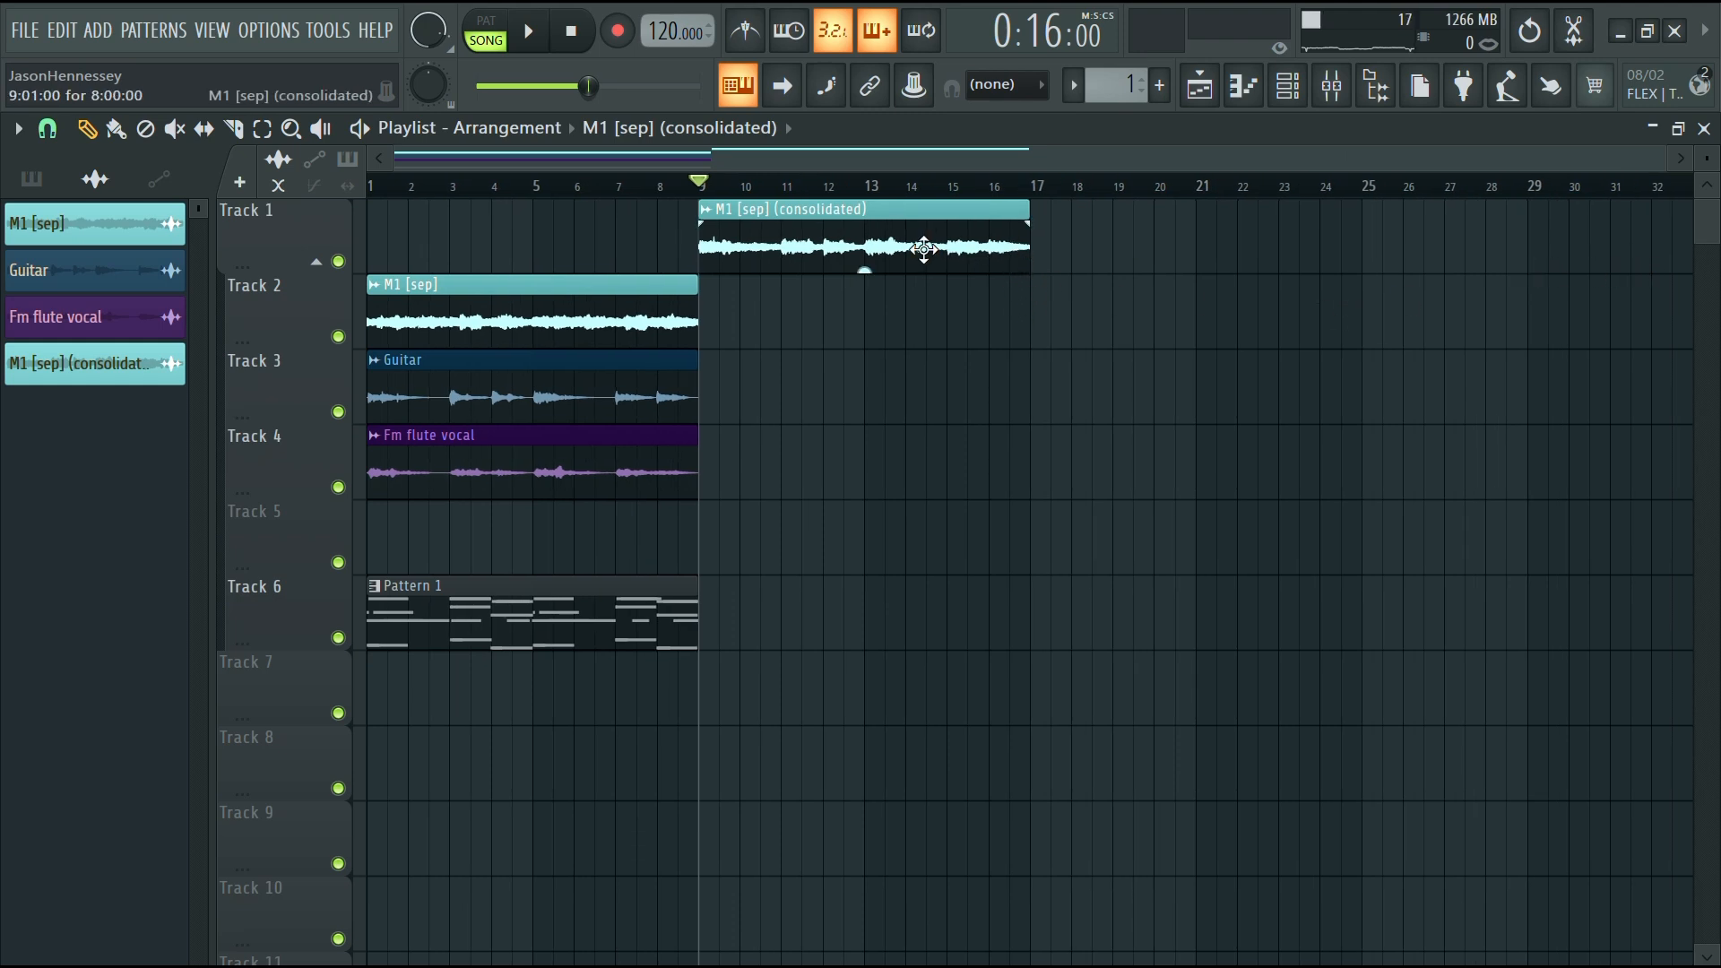
double_click(924, 249)
left_click(891, 553)
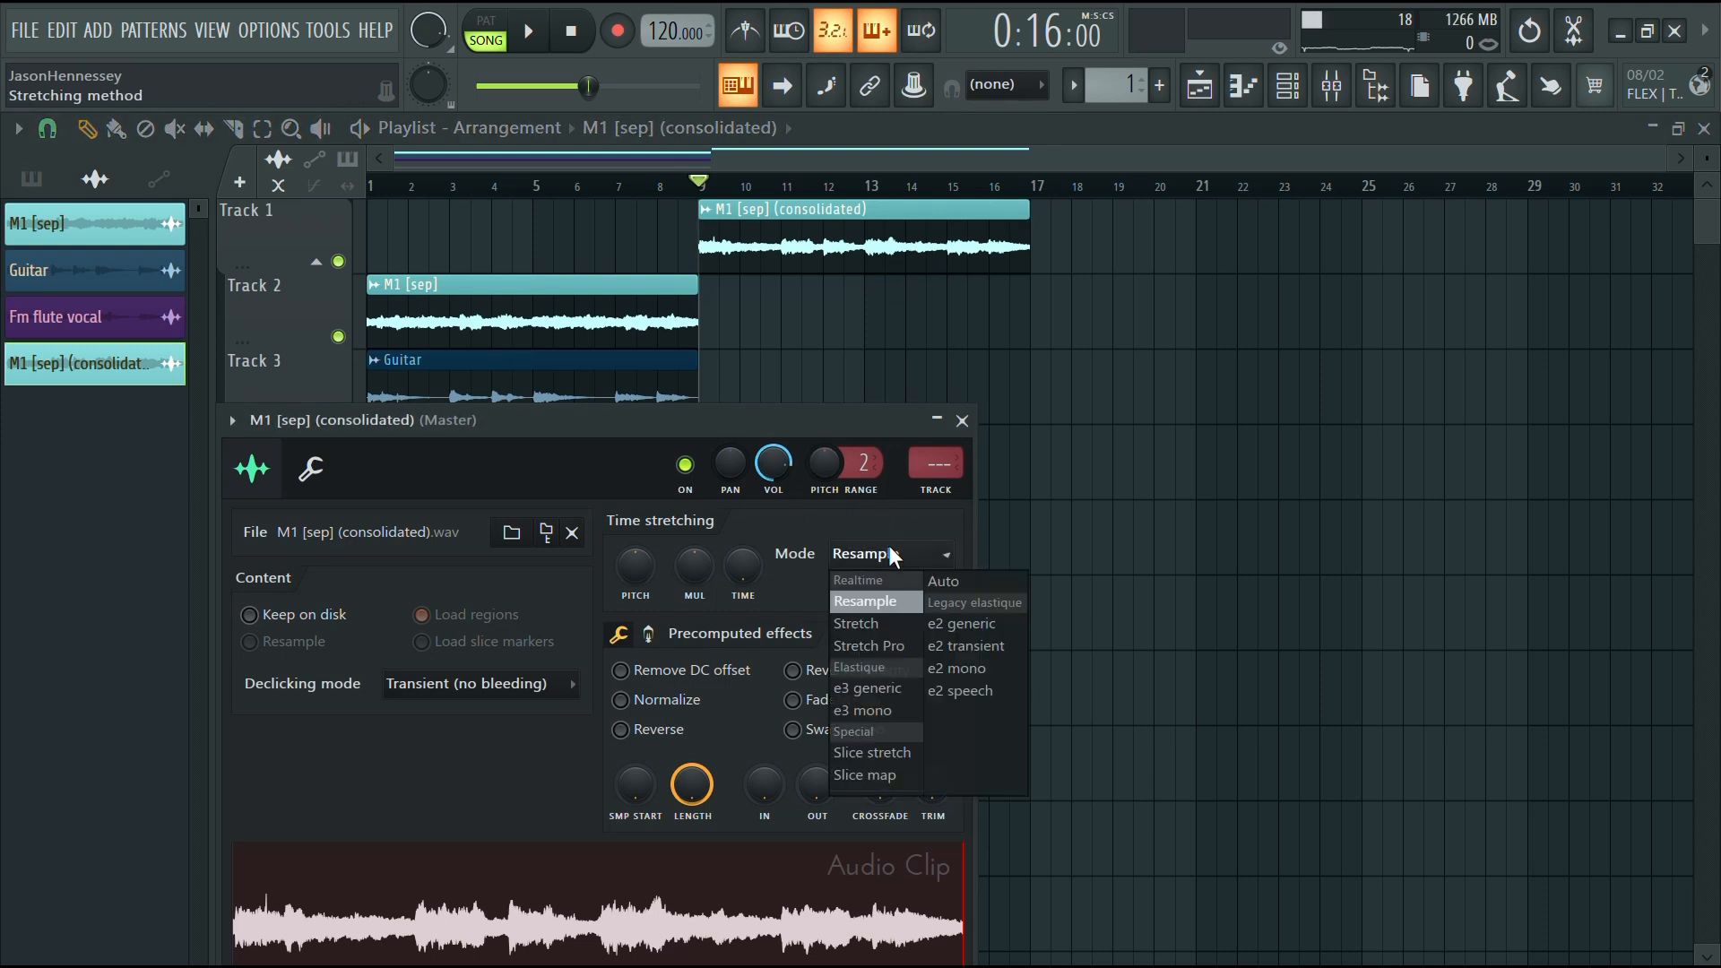
left_click(889, 620)
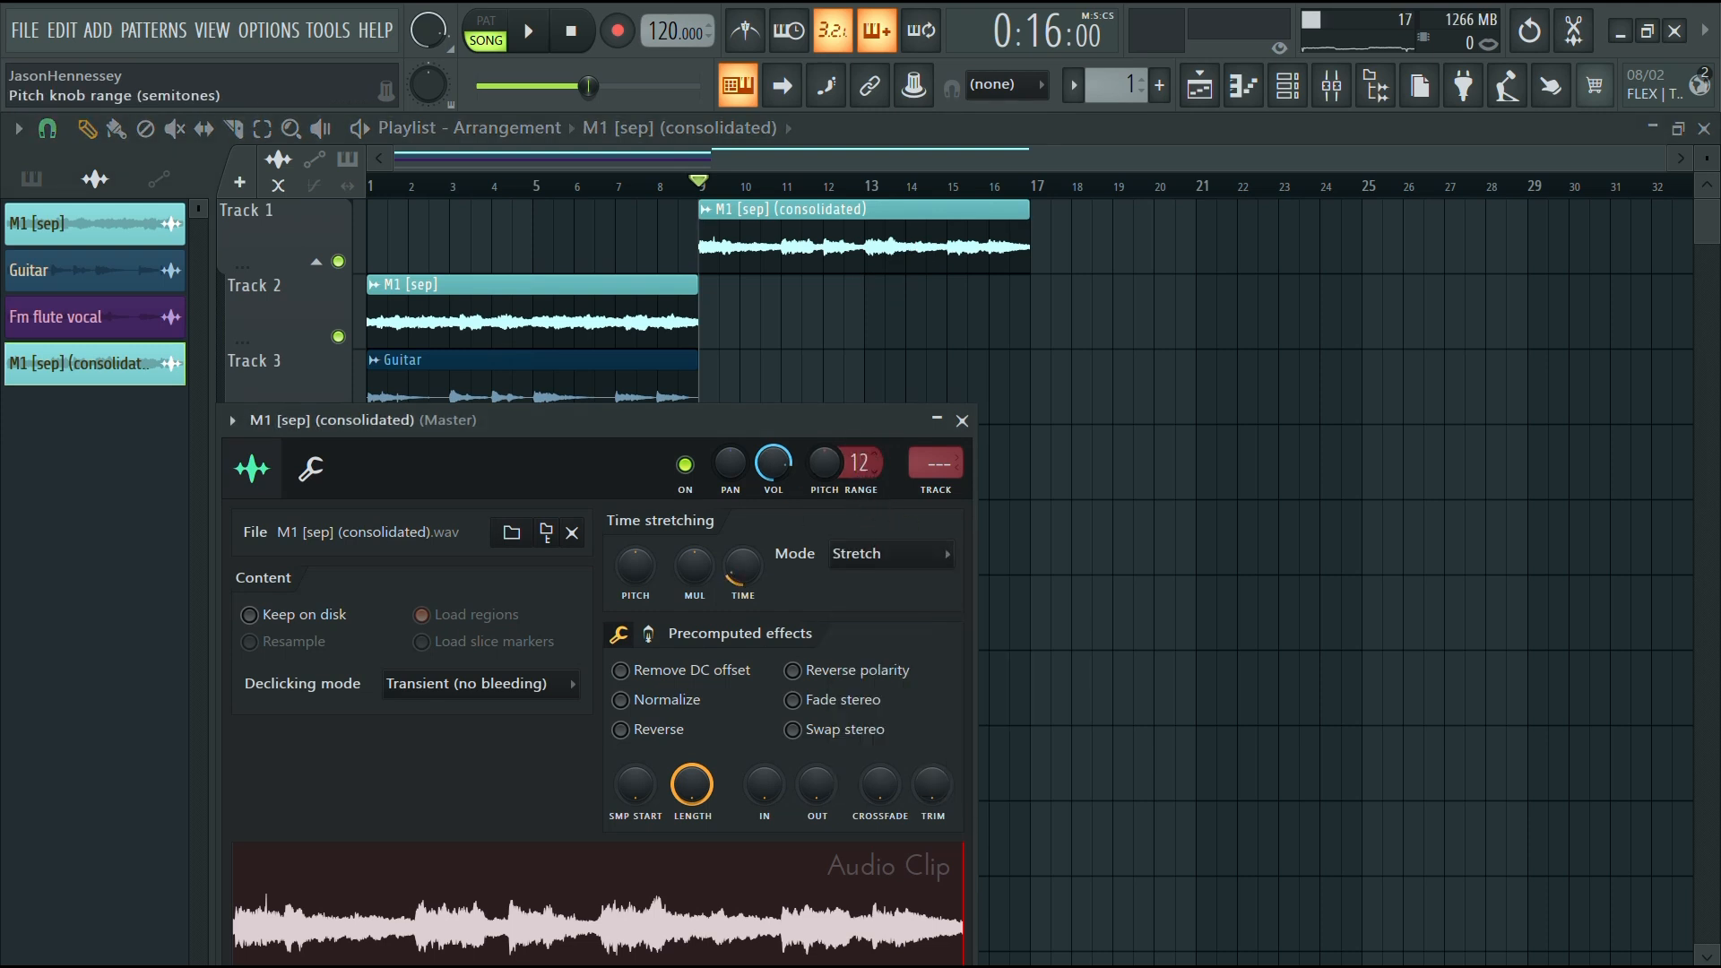
left_click(491, 699)
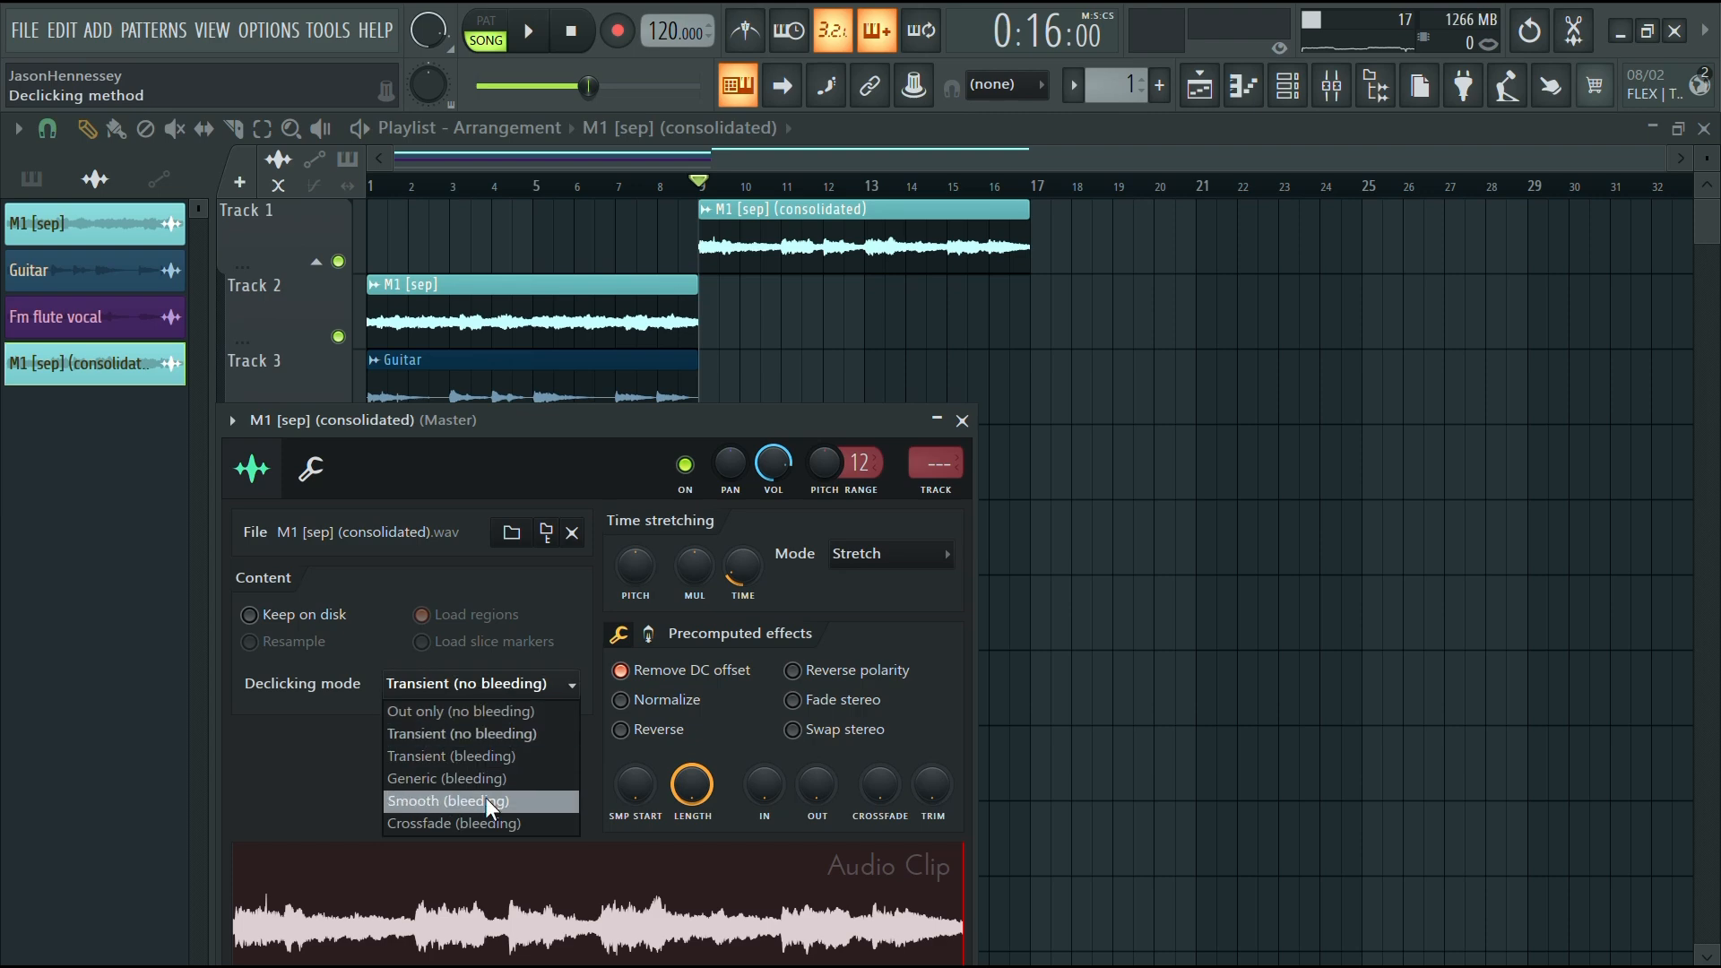
left_click(484, 799)
key("Escape")
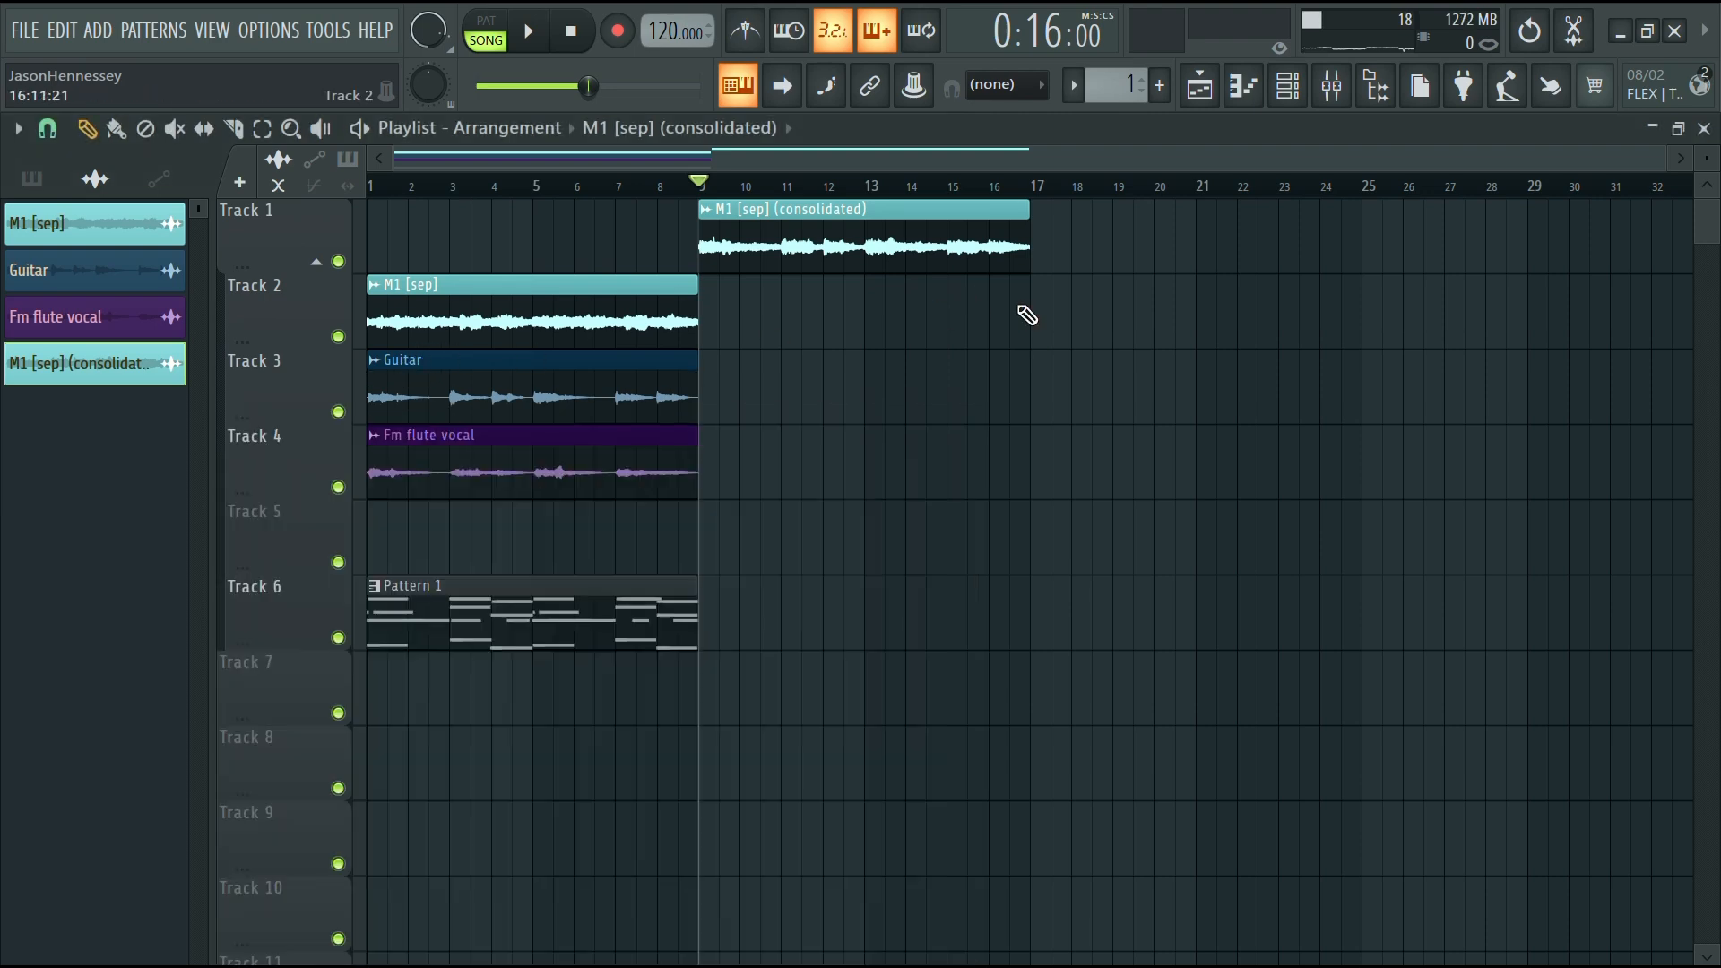
Stretch the consolidated clip to 16 bars so it ends at bar 25
left_click_drag(1025, 261, 1351, 304)
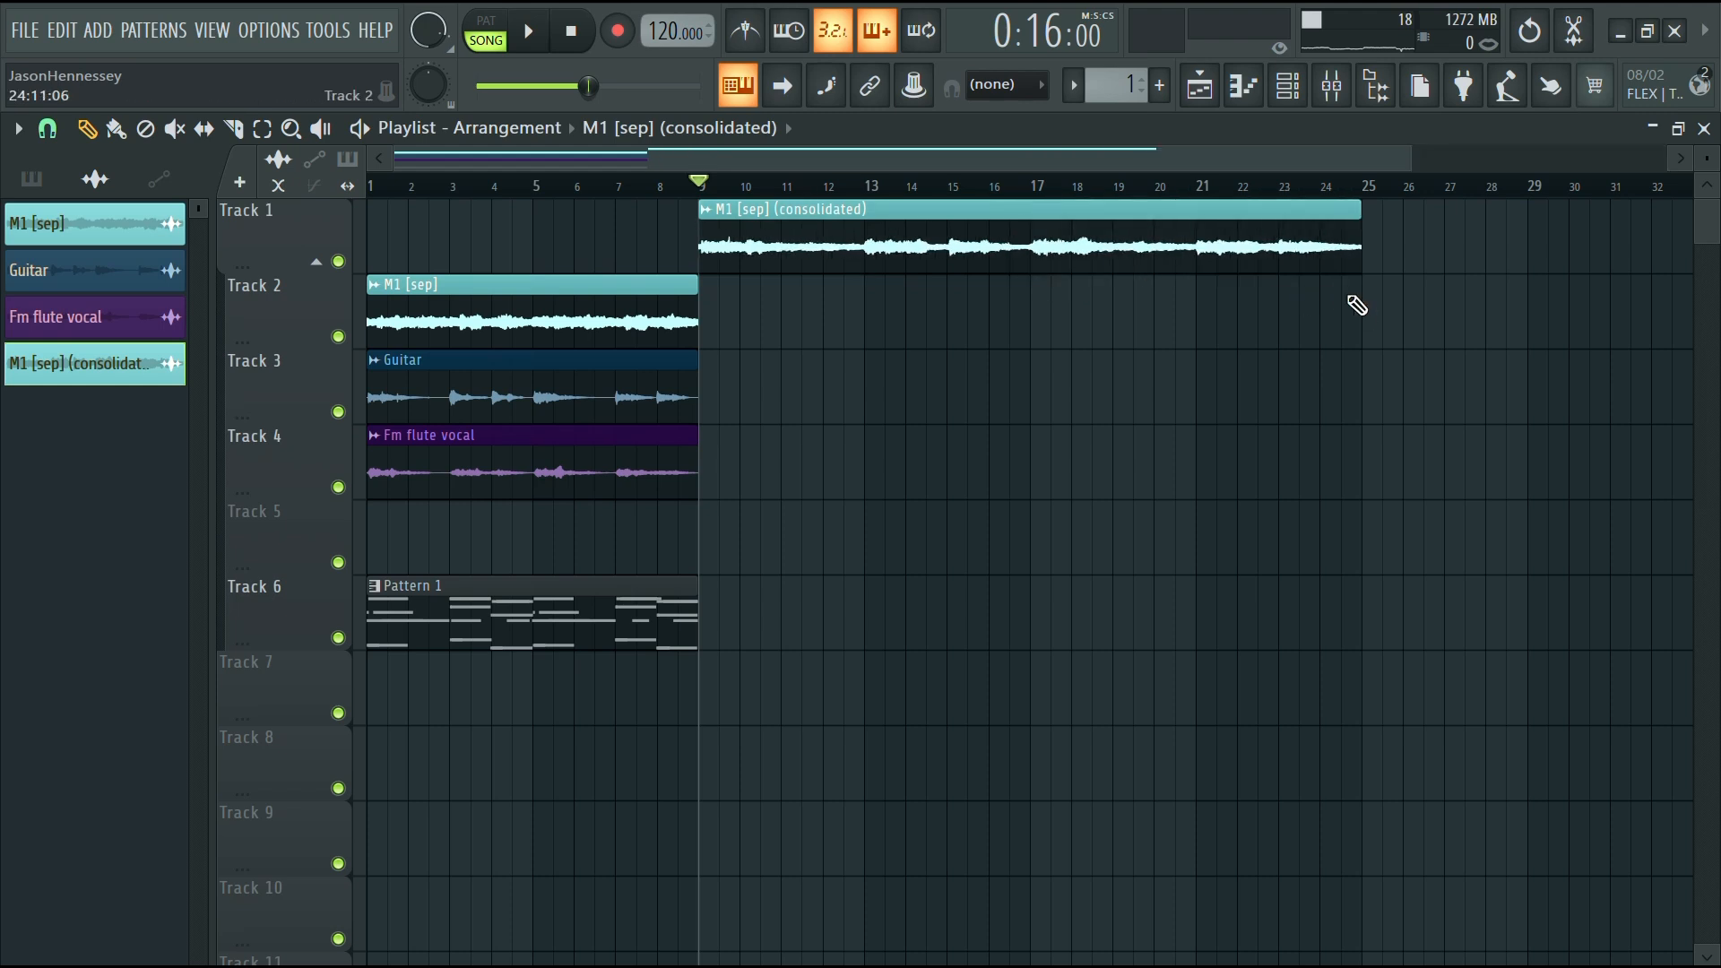
Route the consolidated clip's mixer insert to the Stretch+rev effects insert instead of the master and play it
double_click(1055, 244)
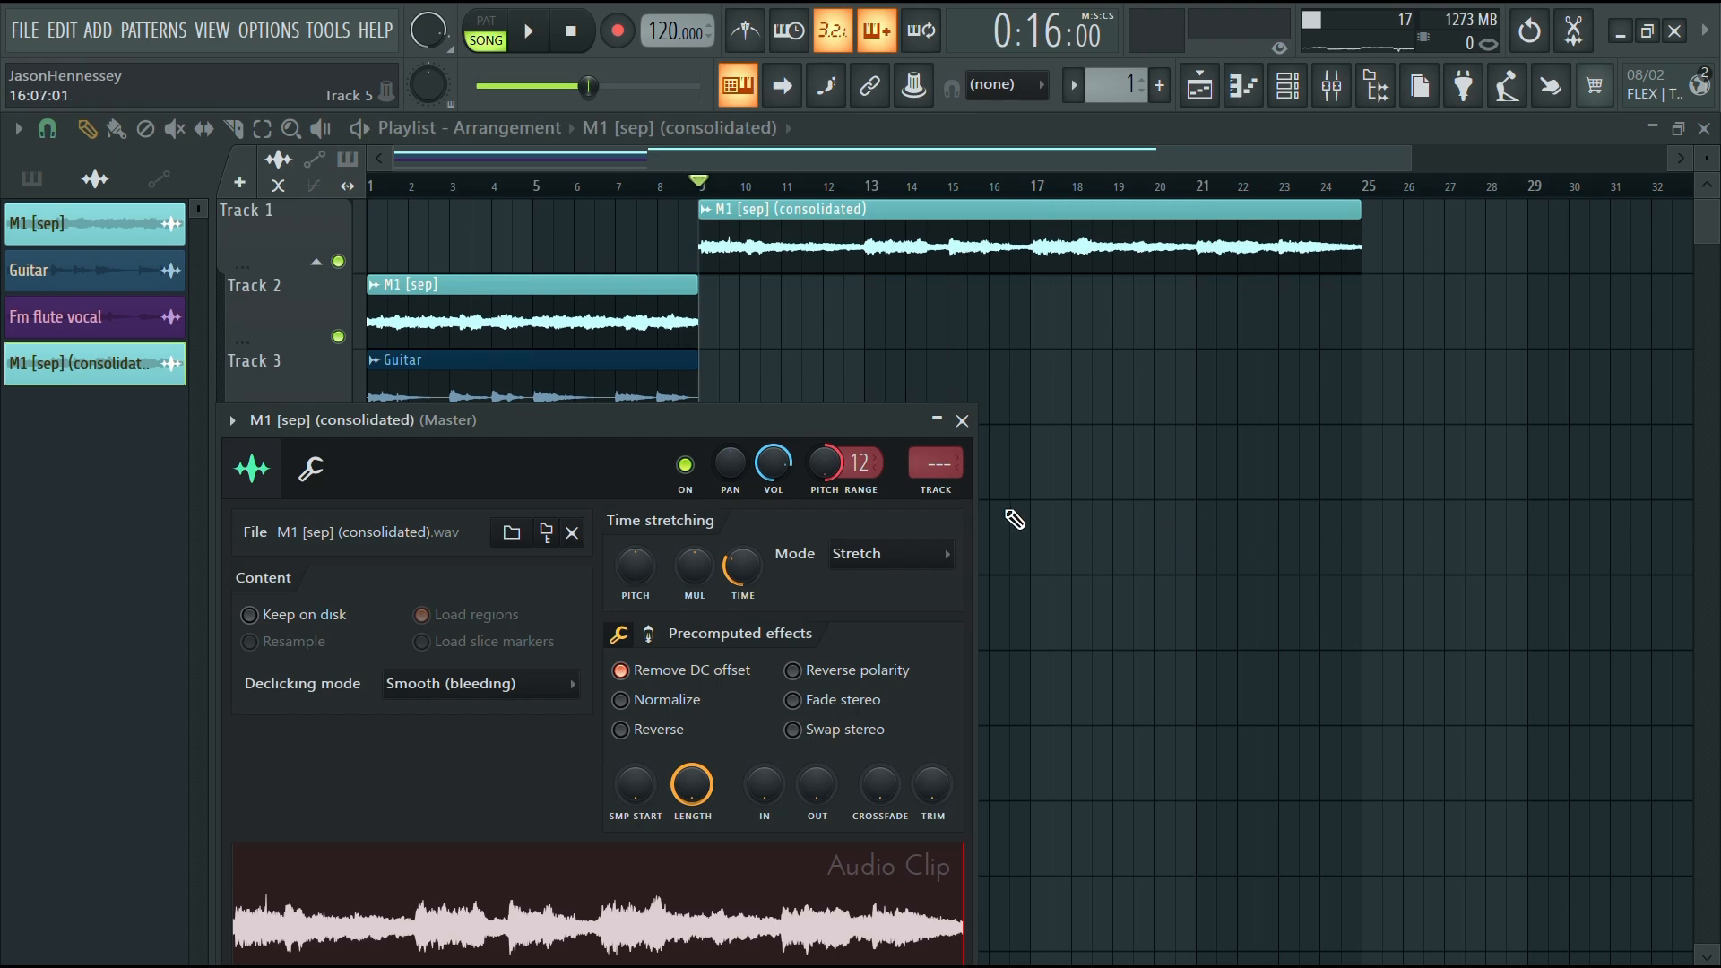
left_click(956, 504)
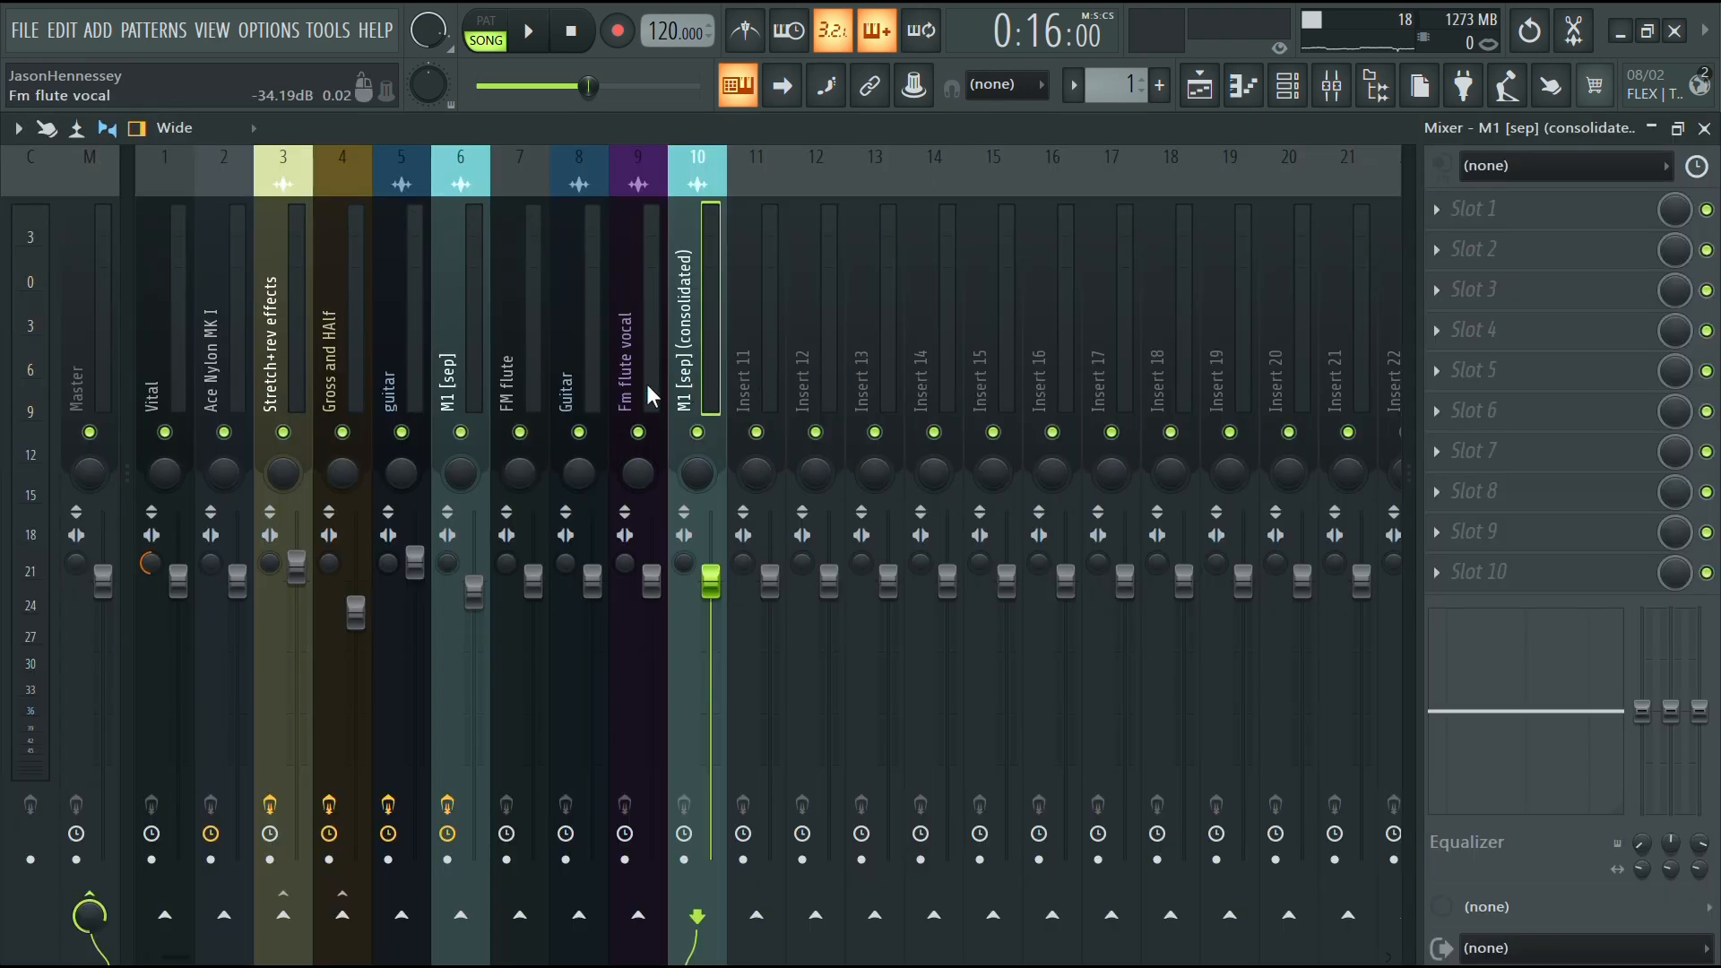
left_click(287, 363)
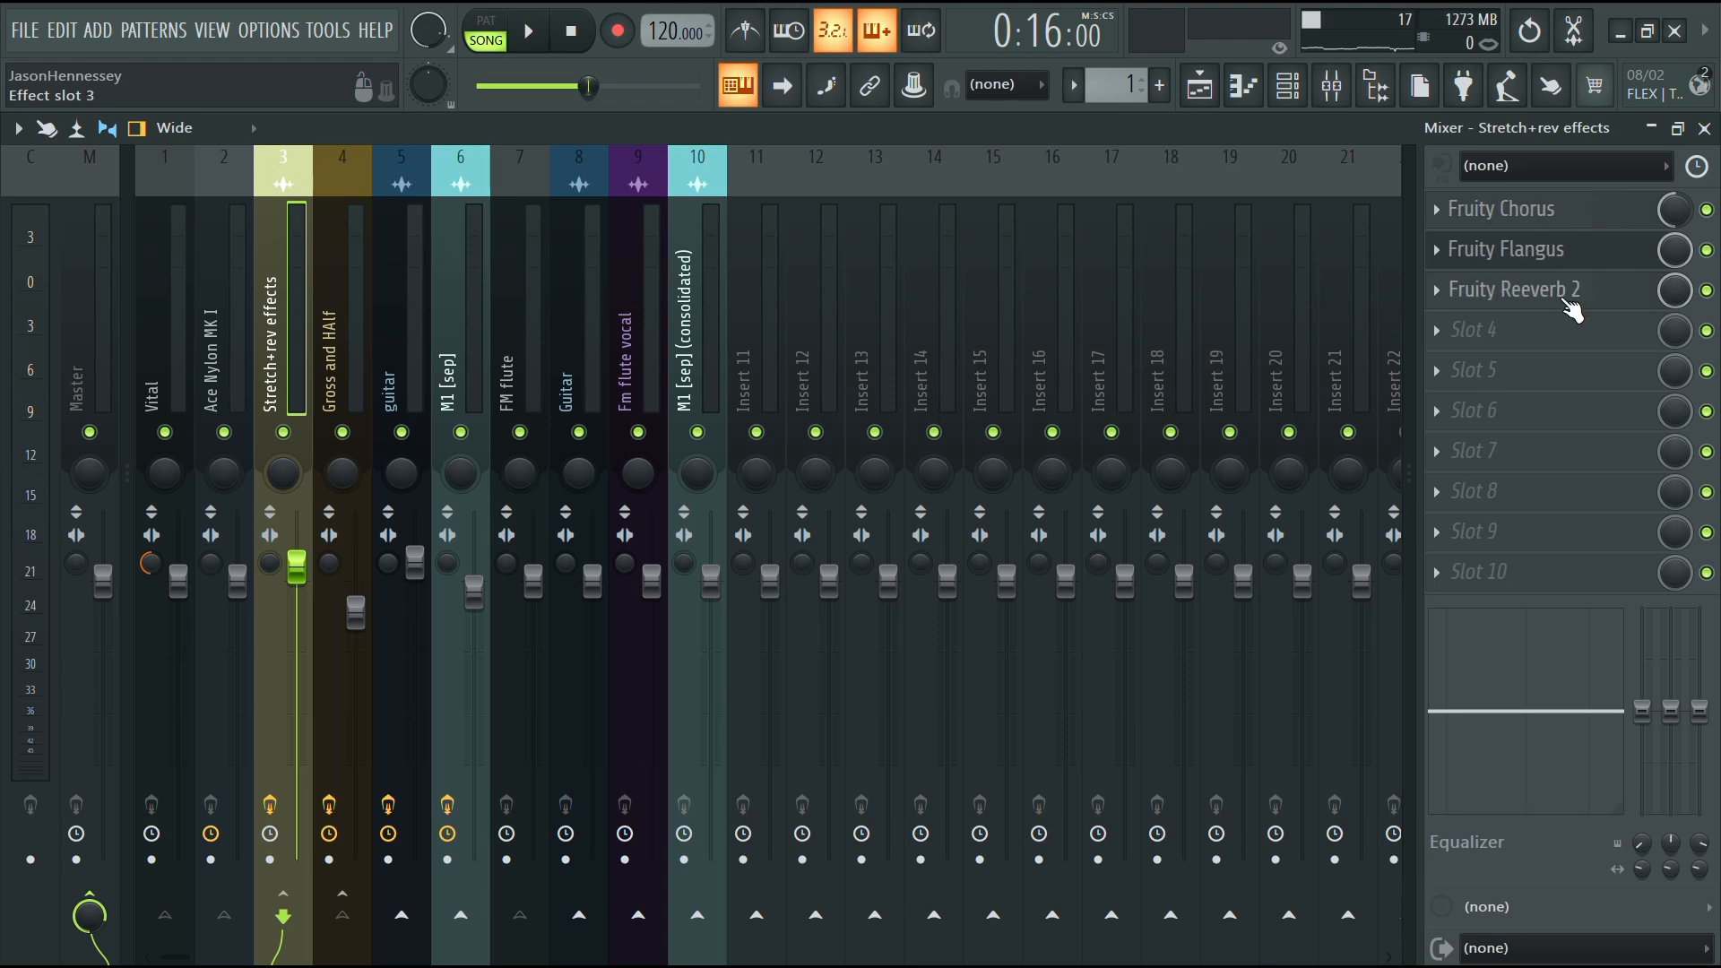
left_click(730, 391)
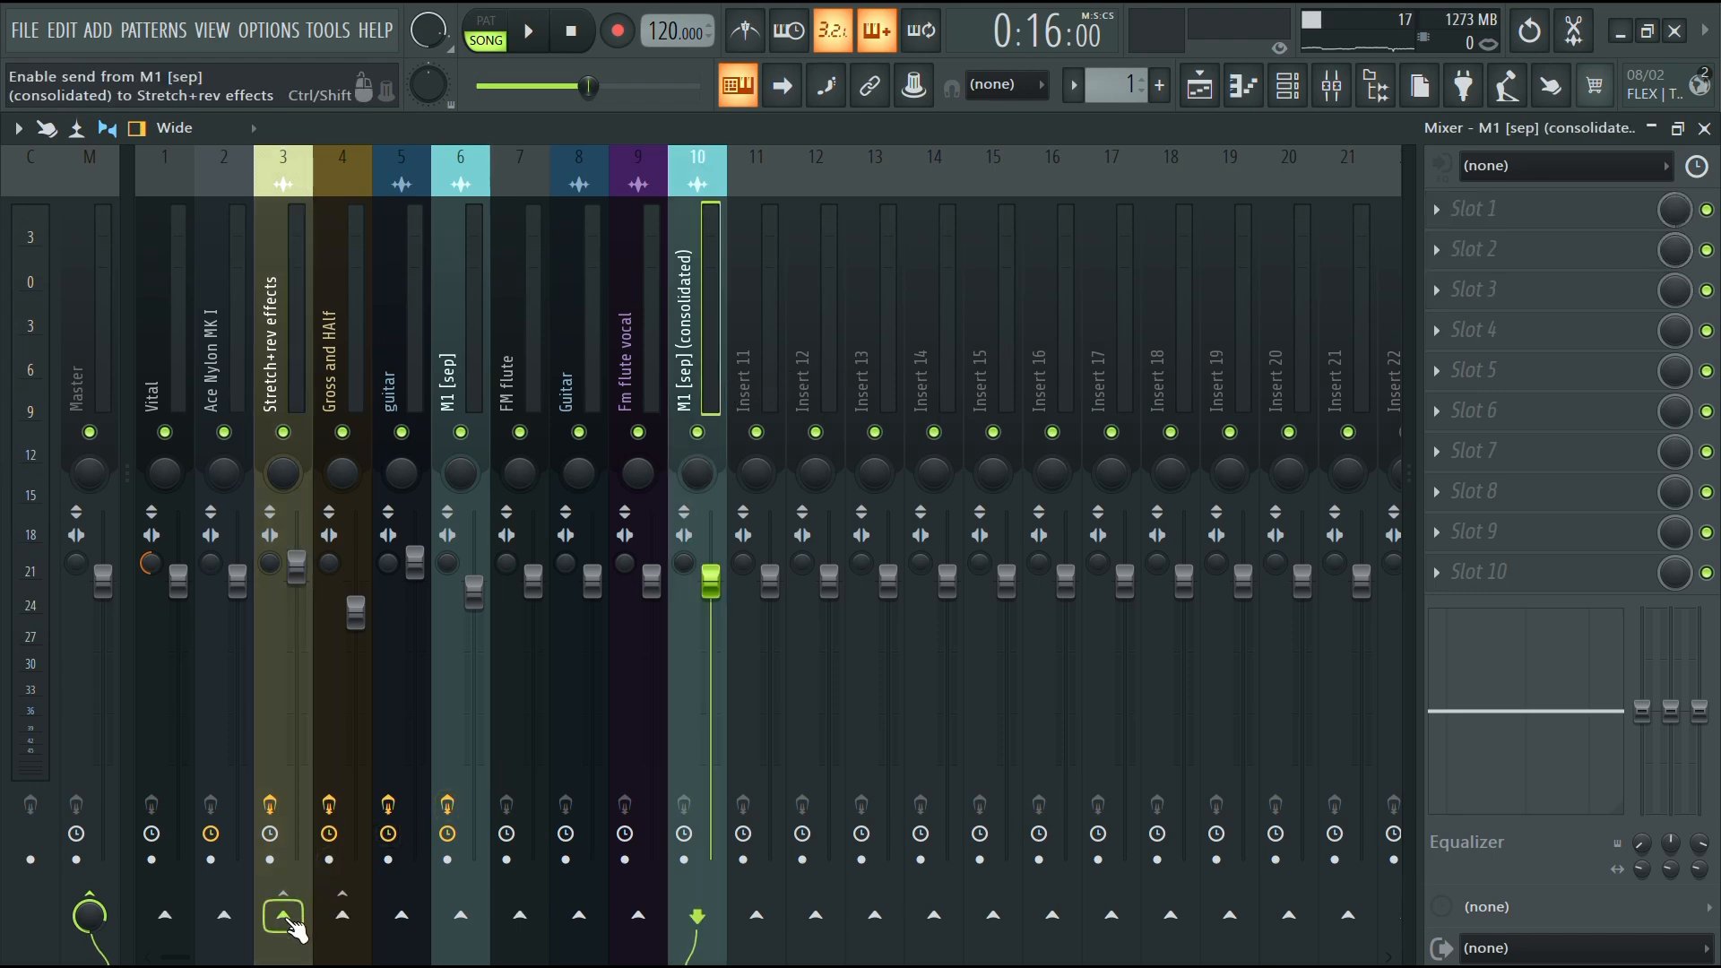
left_click(283, 914)
left_click(93, 912)
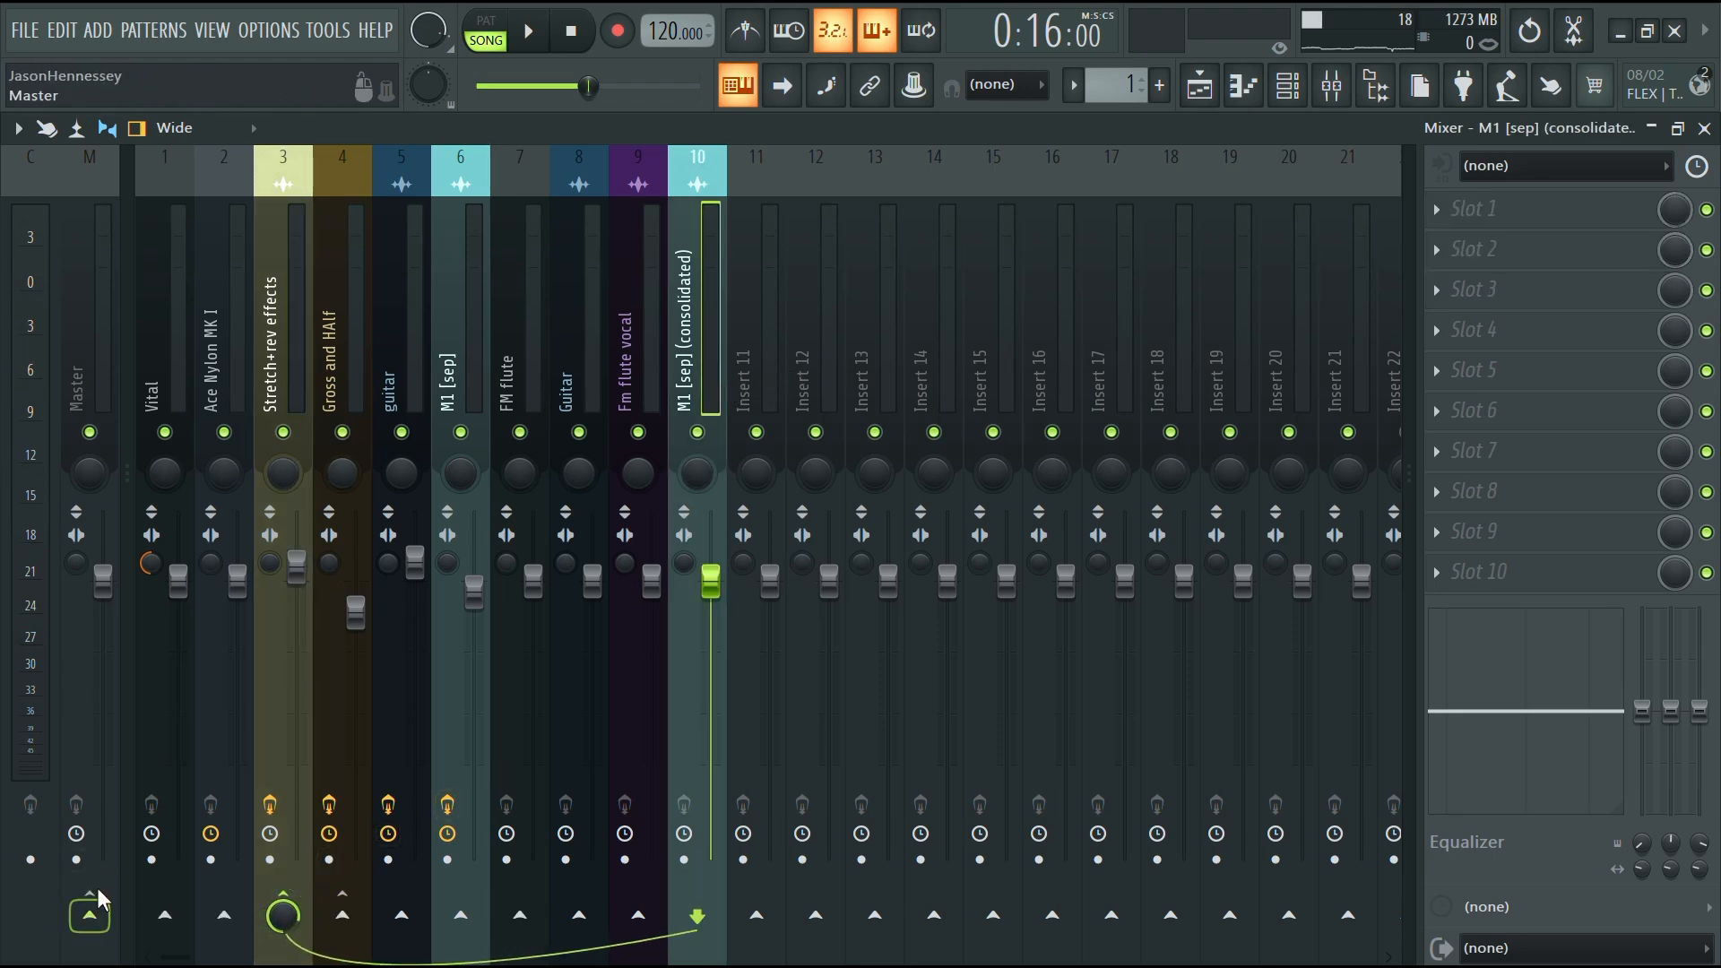
left_click(282, 389)
left_click(703, 325)
key("space")
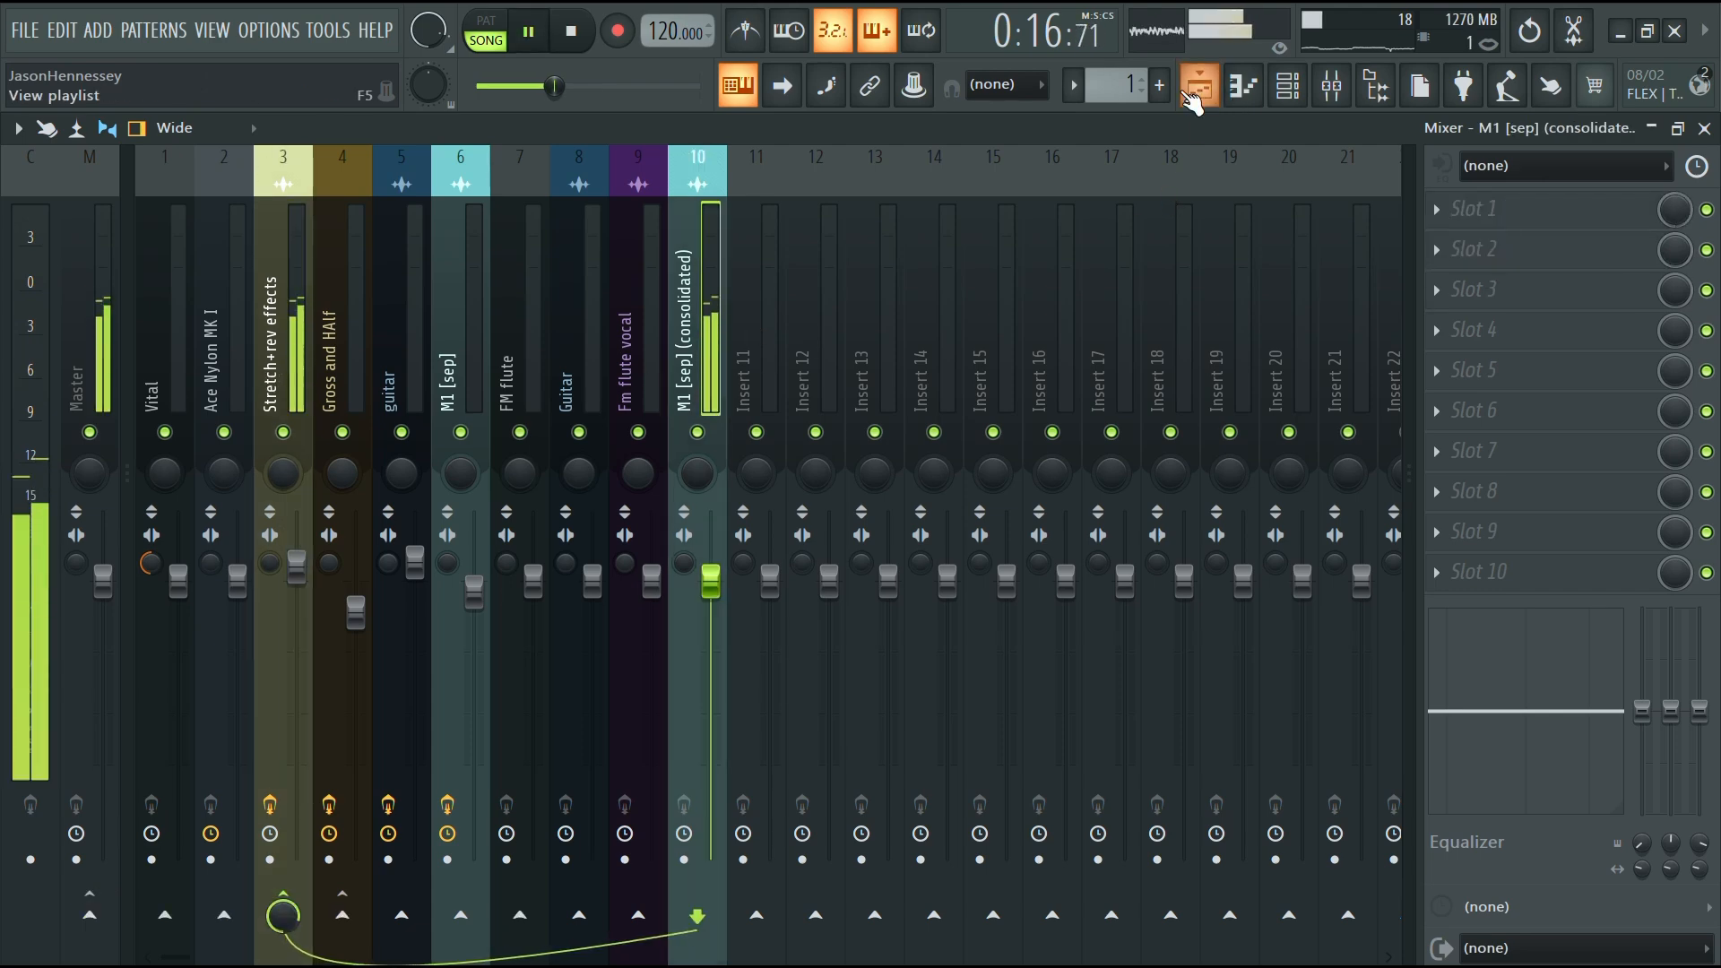
Return to the playlist and enable Reverse in the stretched clip's settings
left_click(1199, 85)
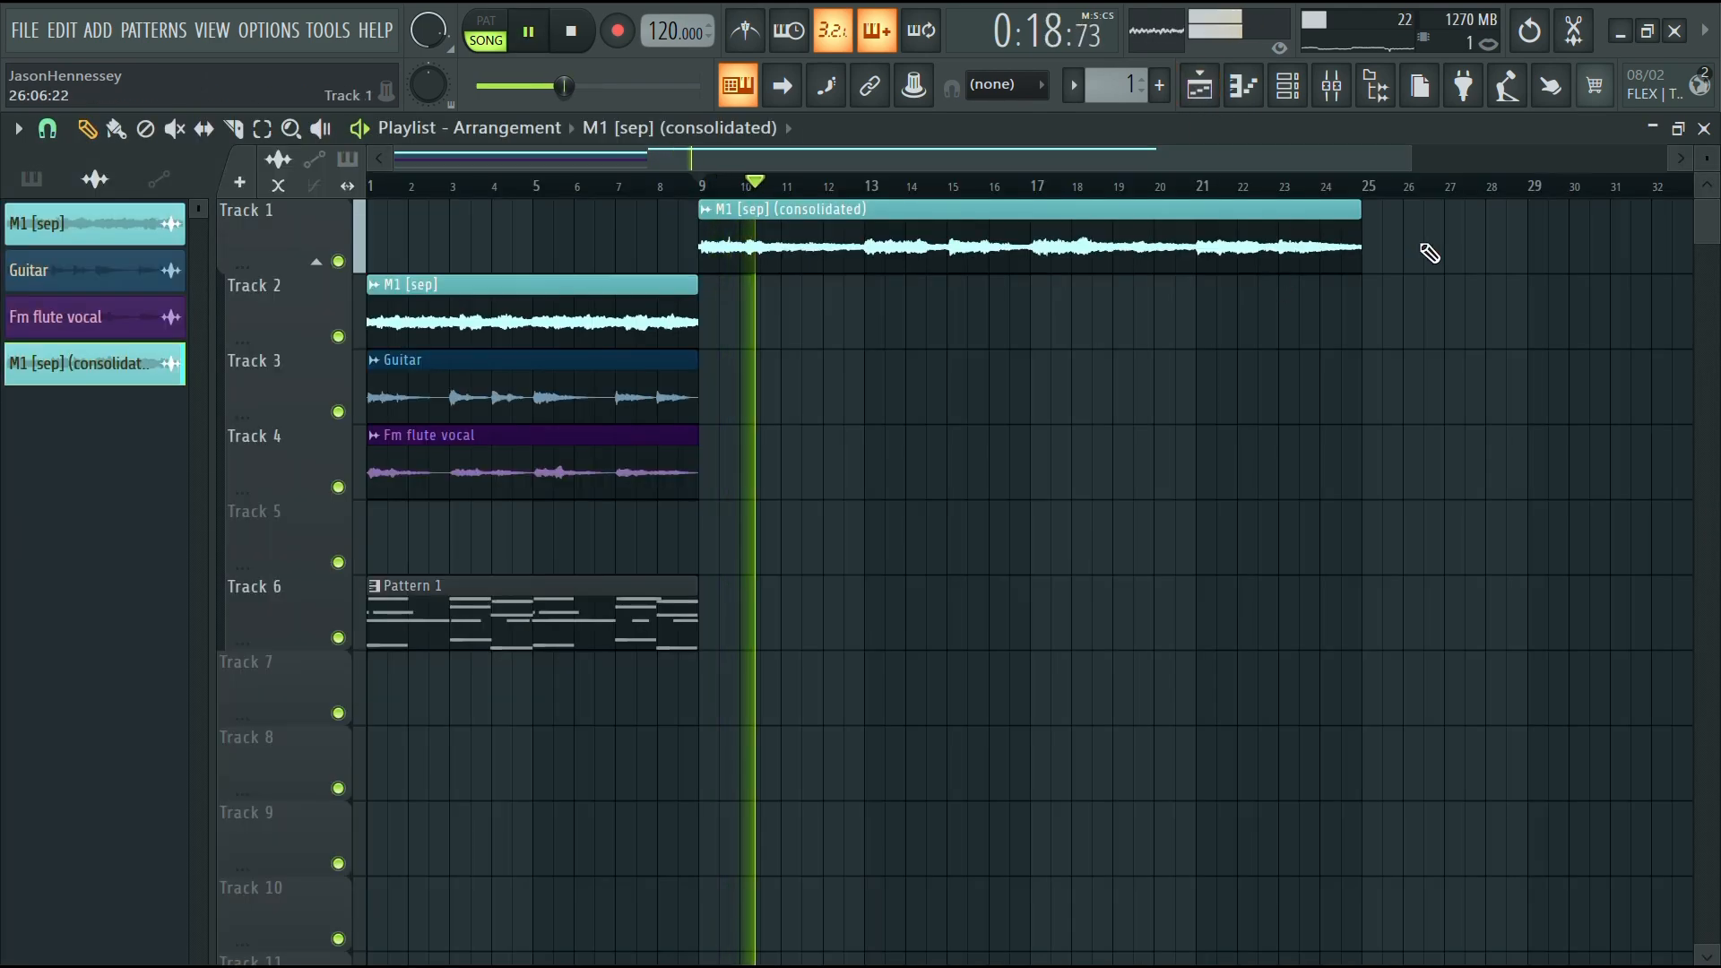
scroll(486, 298, "down", 2)
scroll(487, 298, "up", 2)
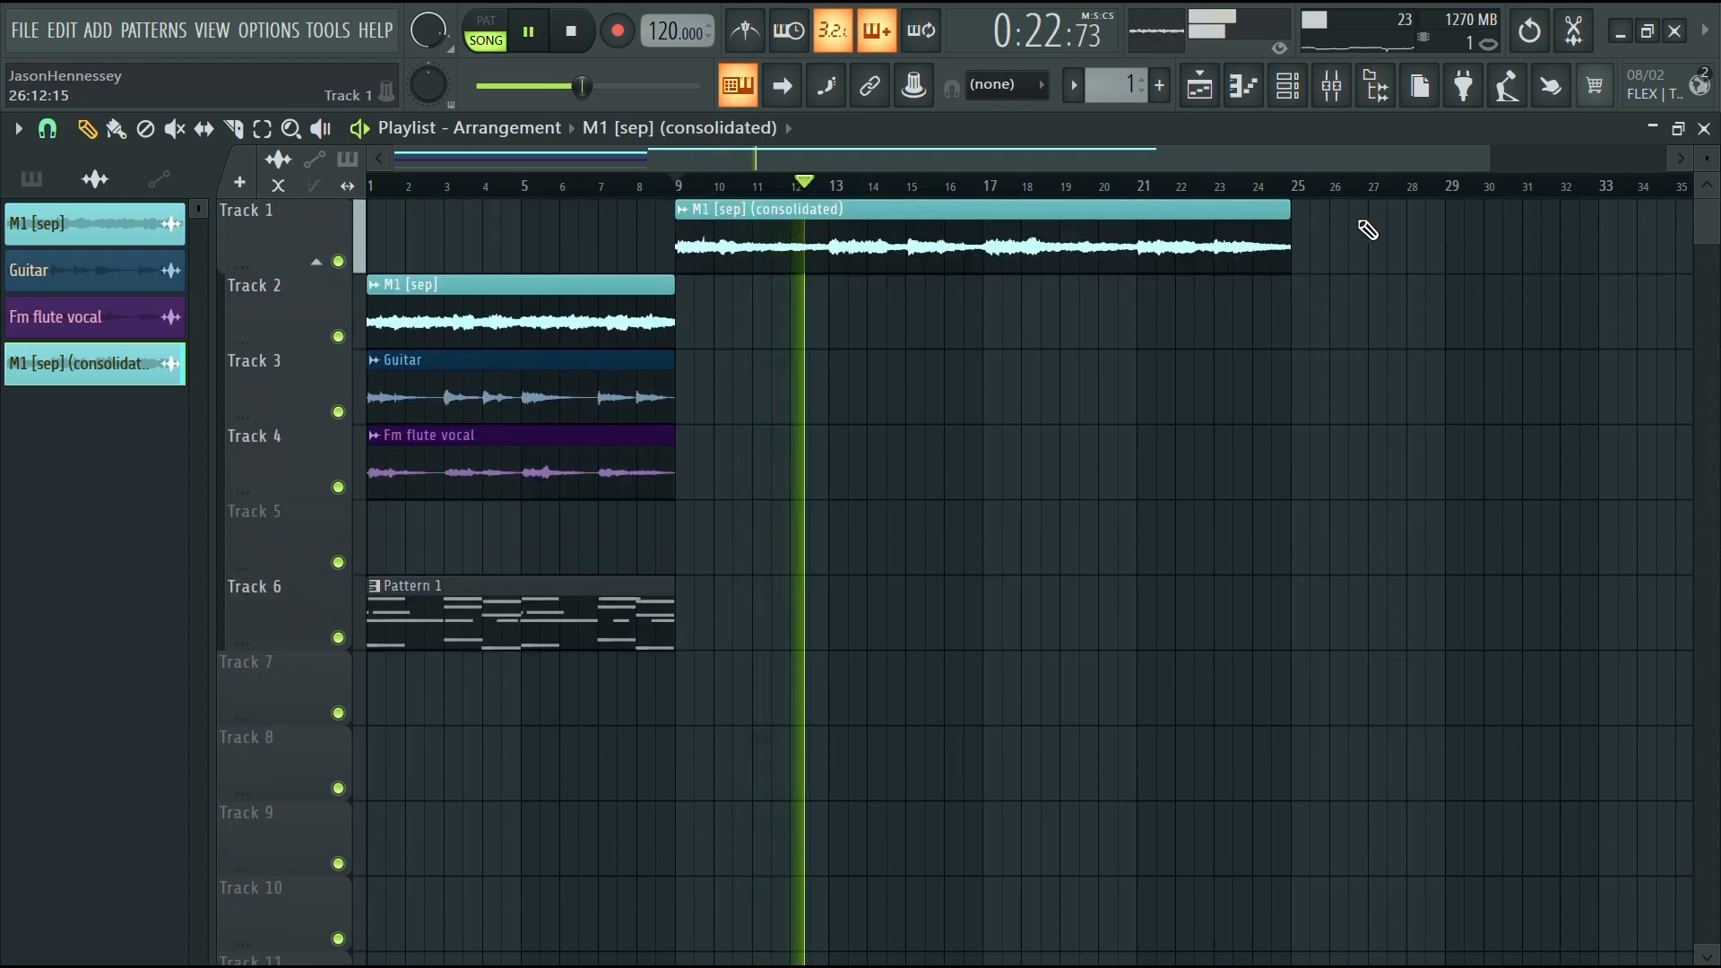
left_click(876, 260)
double_click(977, 249)
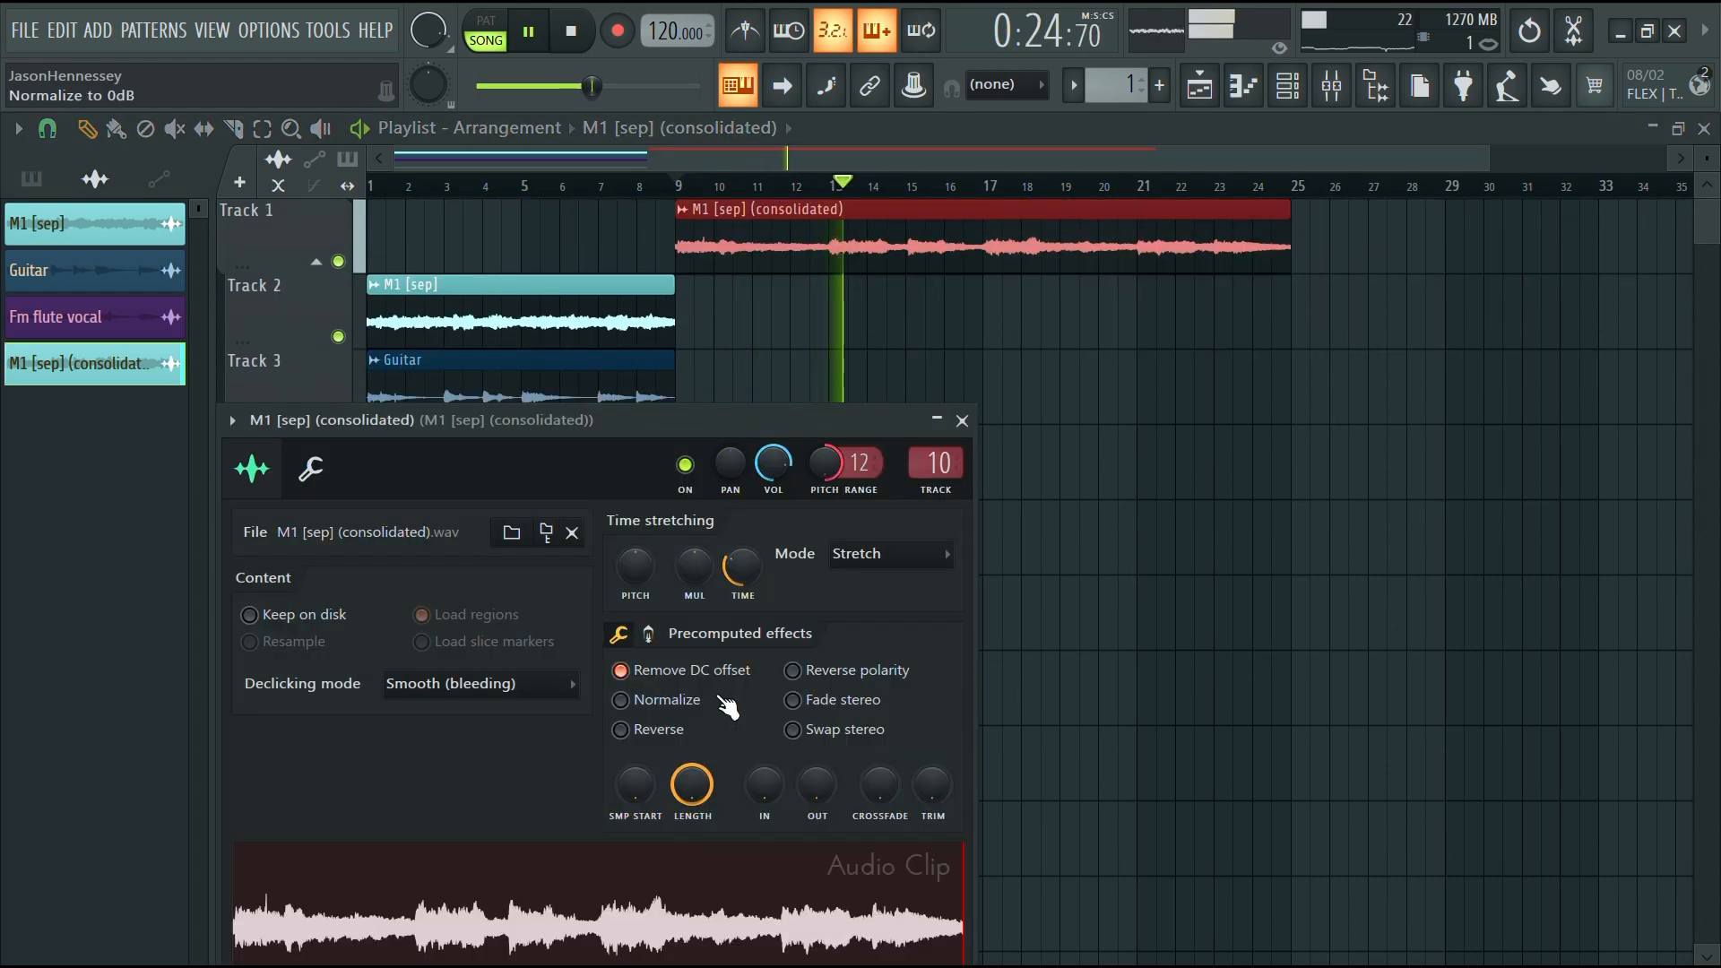
left_click(621, 729)
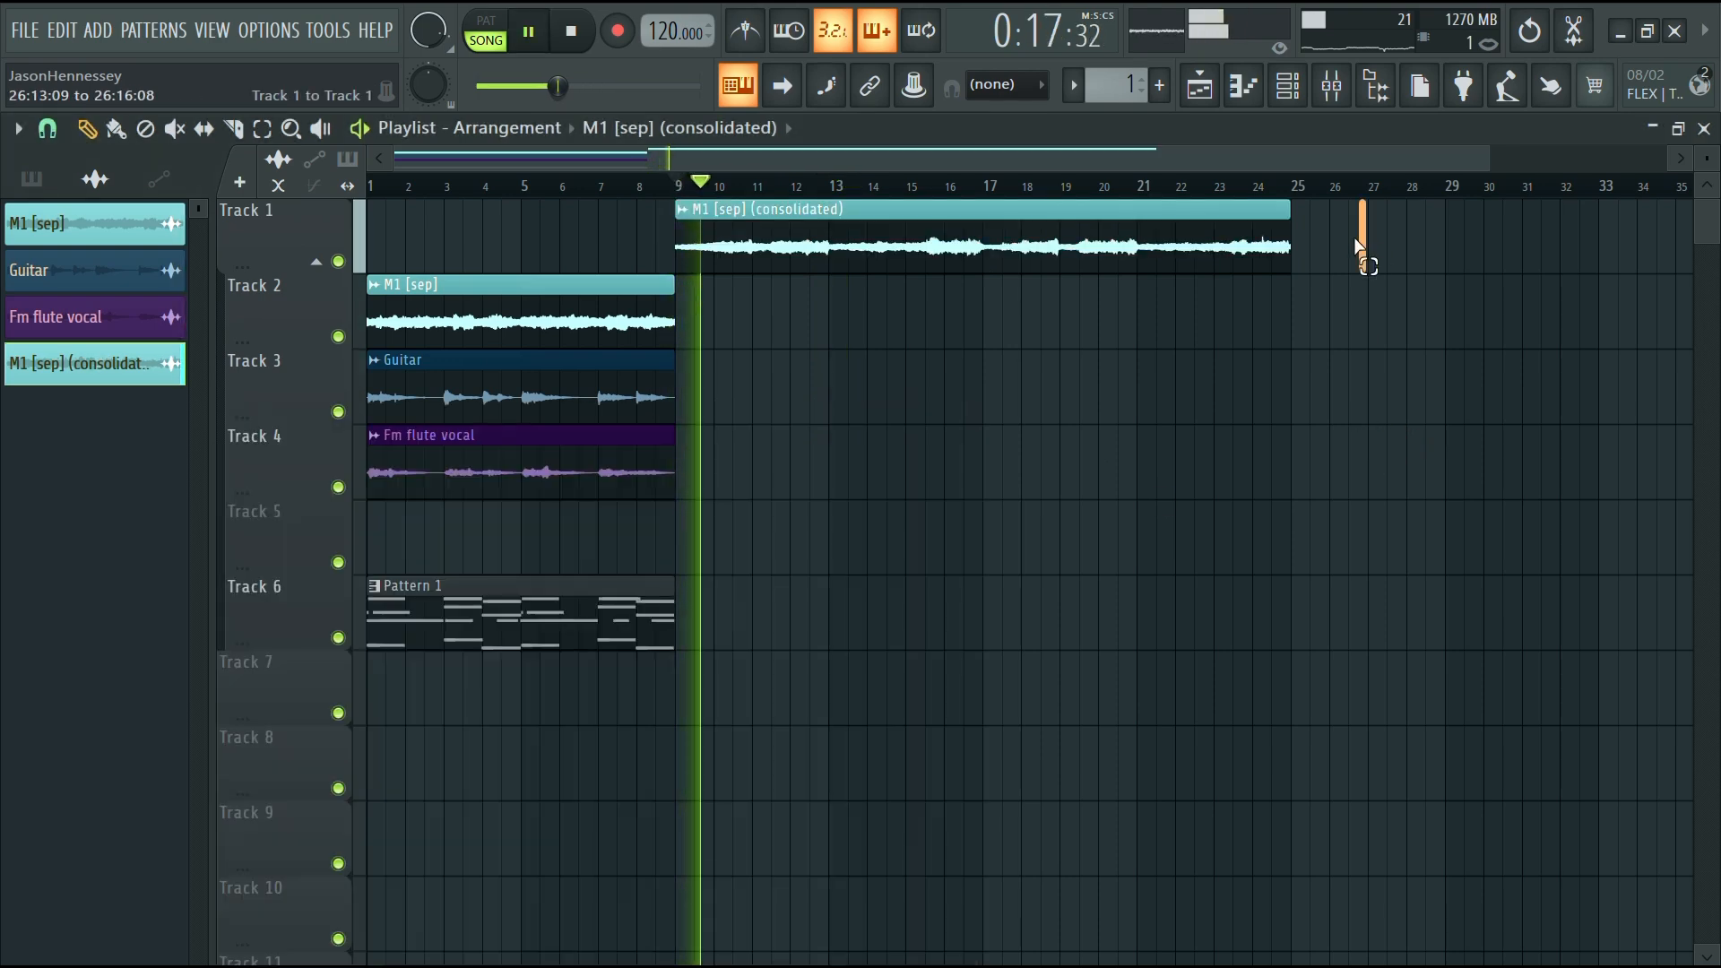
Consolidate the stretched clip into a new audio clip and delete the original
left_click(899, 261)
key("ctrl+alt+c")
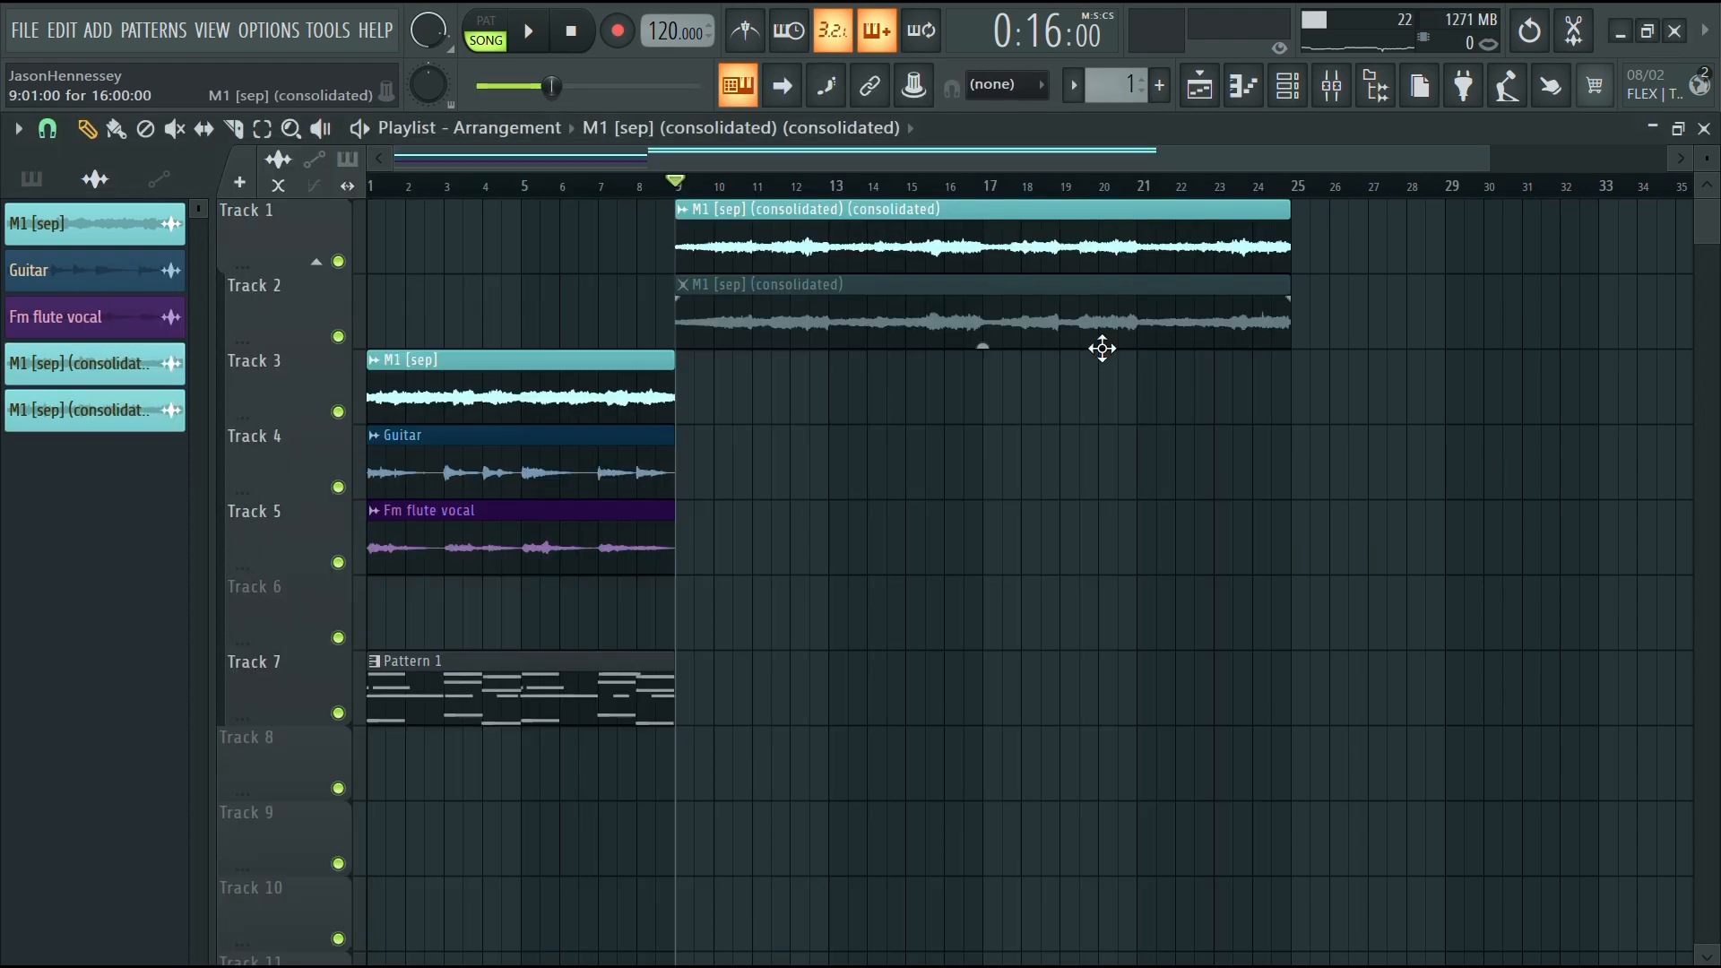
right_click(1073, 317)
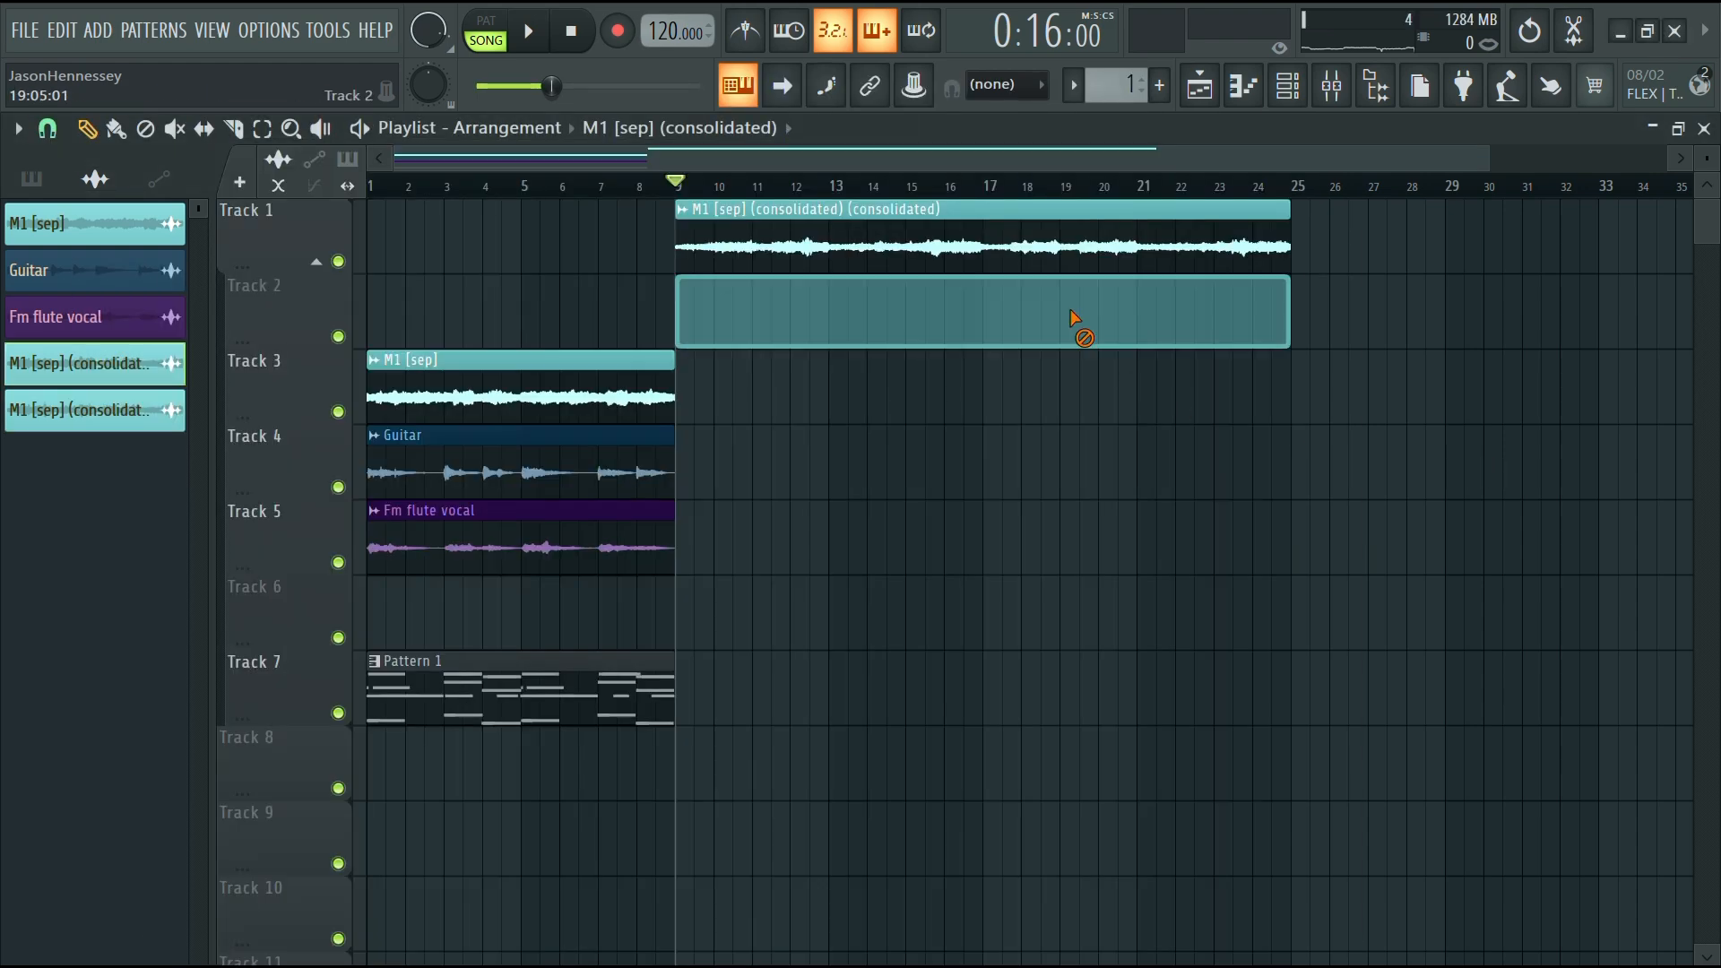
Set the new clip's time stretching mode to Stretch and declicking mode to Smooth (bleeding)
double_click(1073, 236)
left_click(901, 592)
left_click(892, 657)
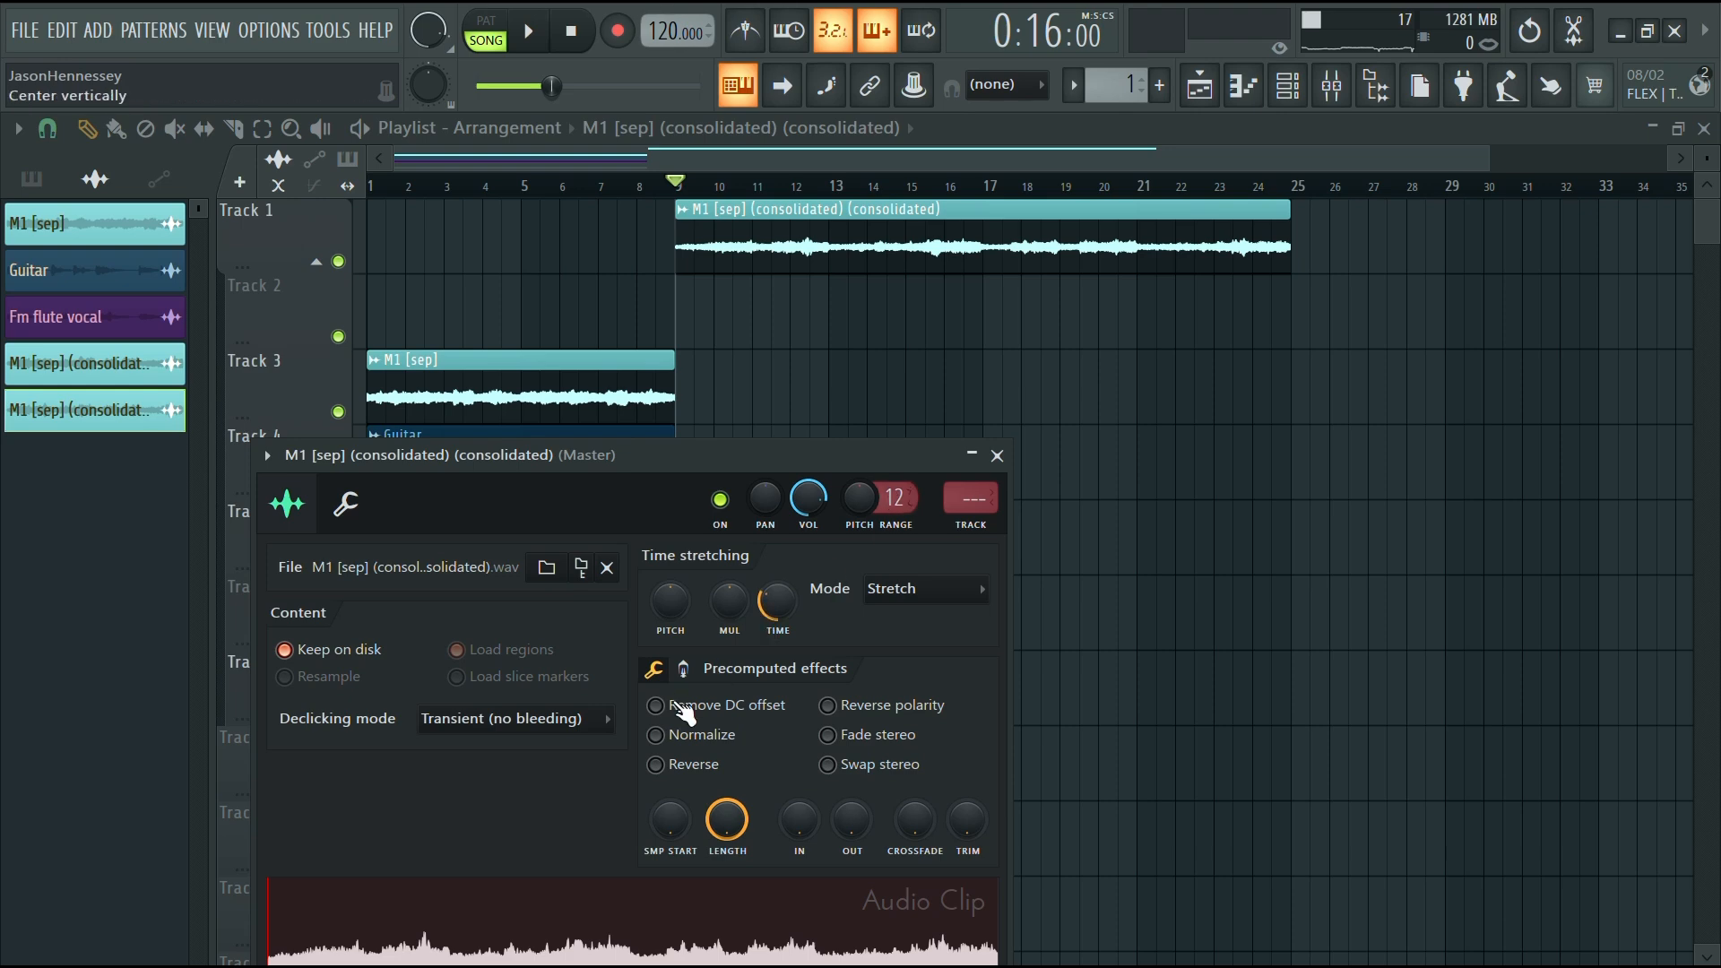
left_click(484, 726)
left_click(525, 834)
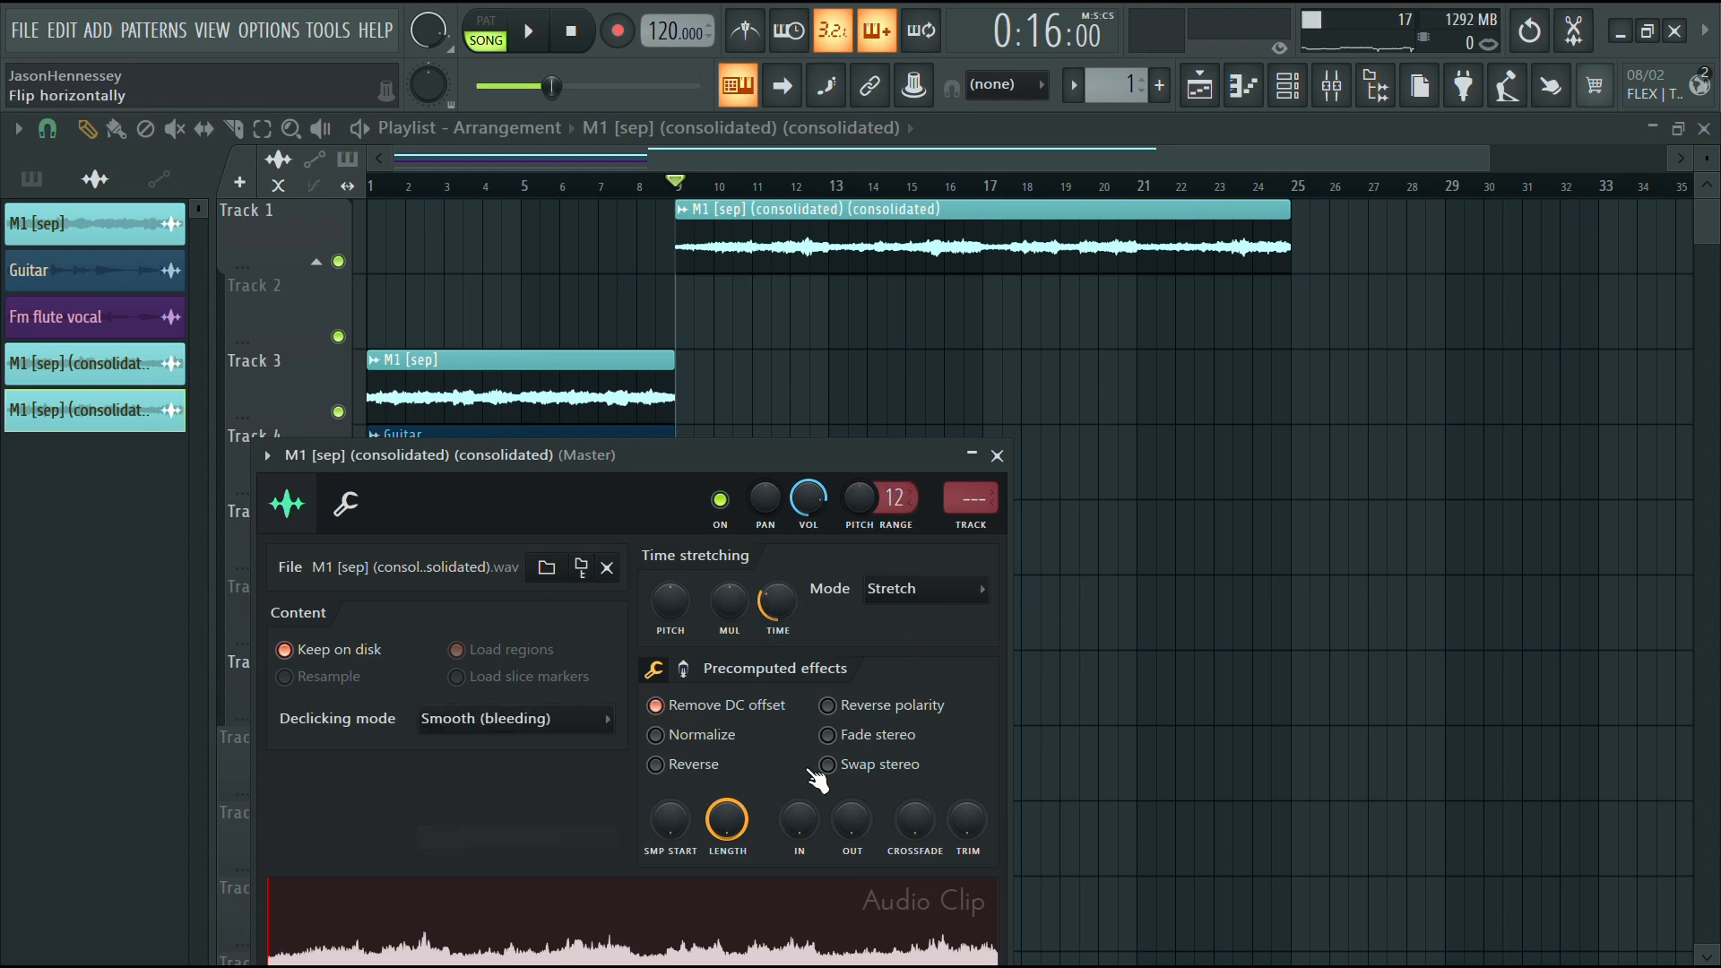
right_click(1141, 442)
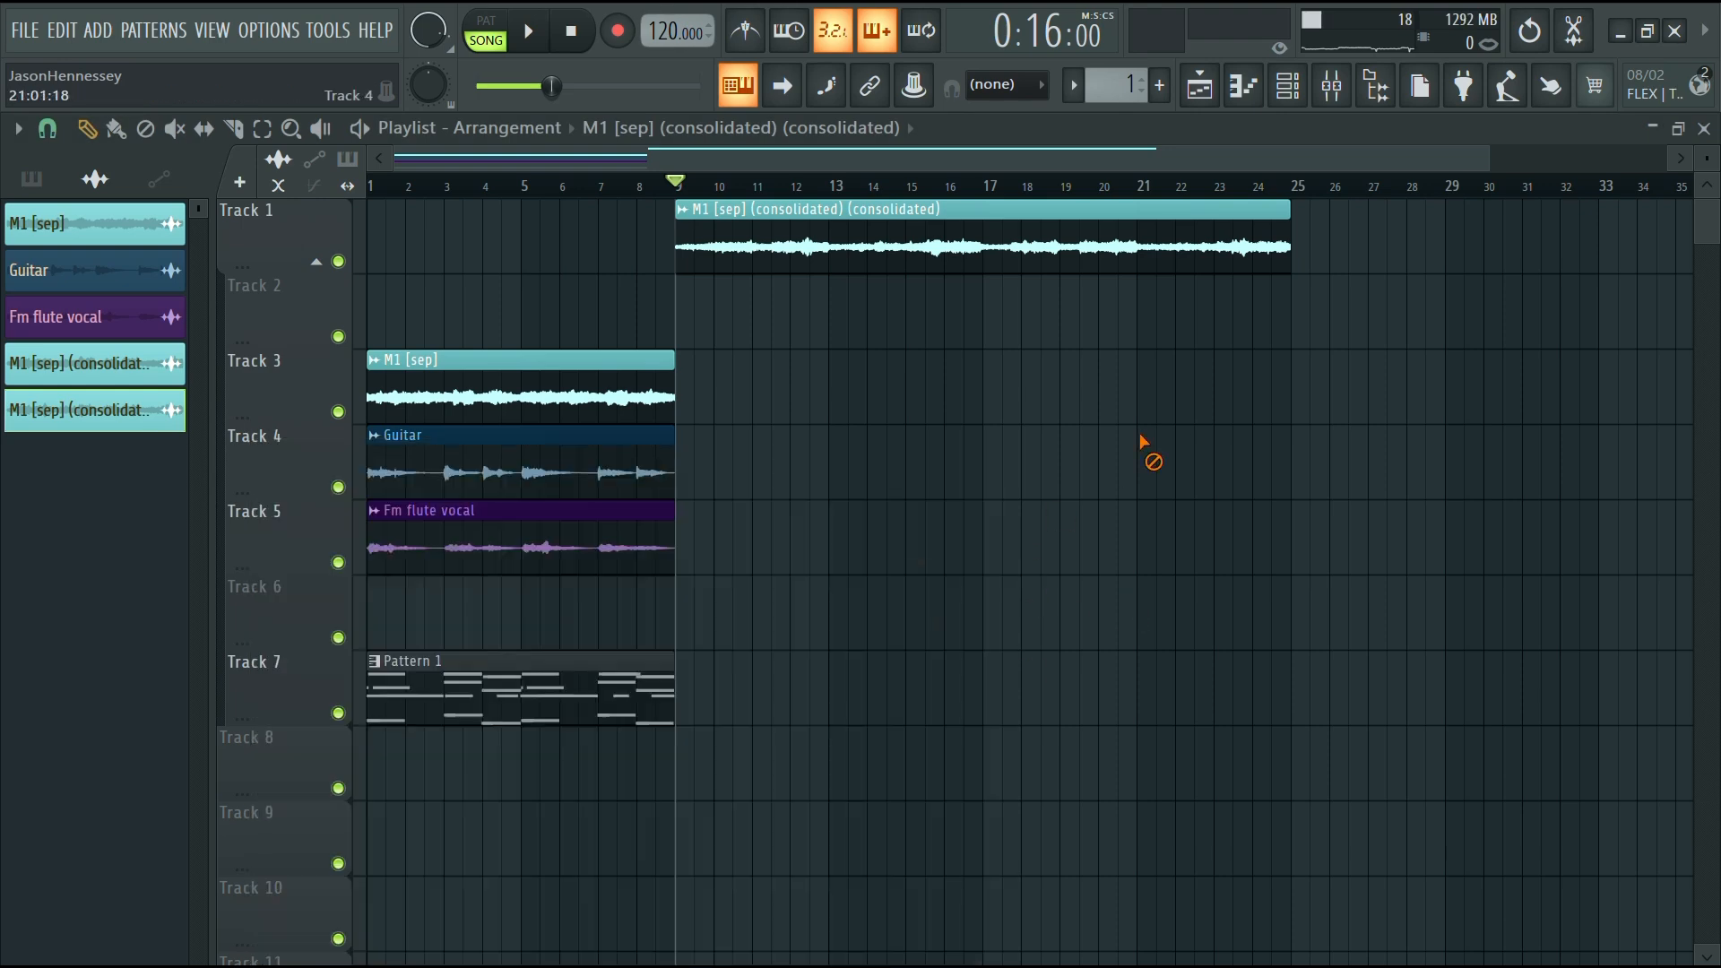
left_click_drag(1289, 272, 804, 322)
left_click_drag(771, 240, 3, 217)
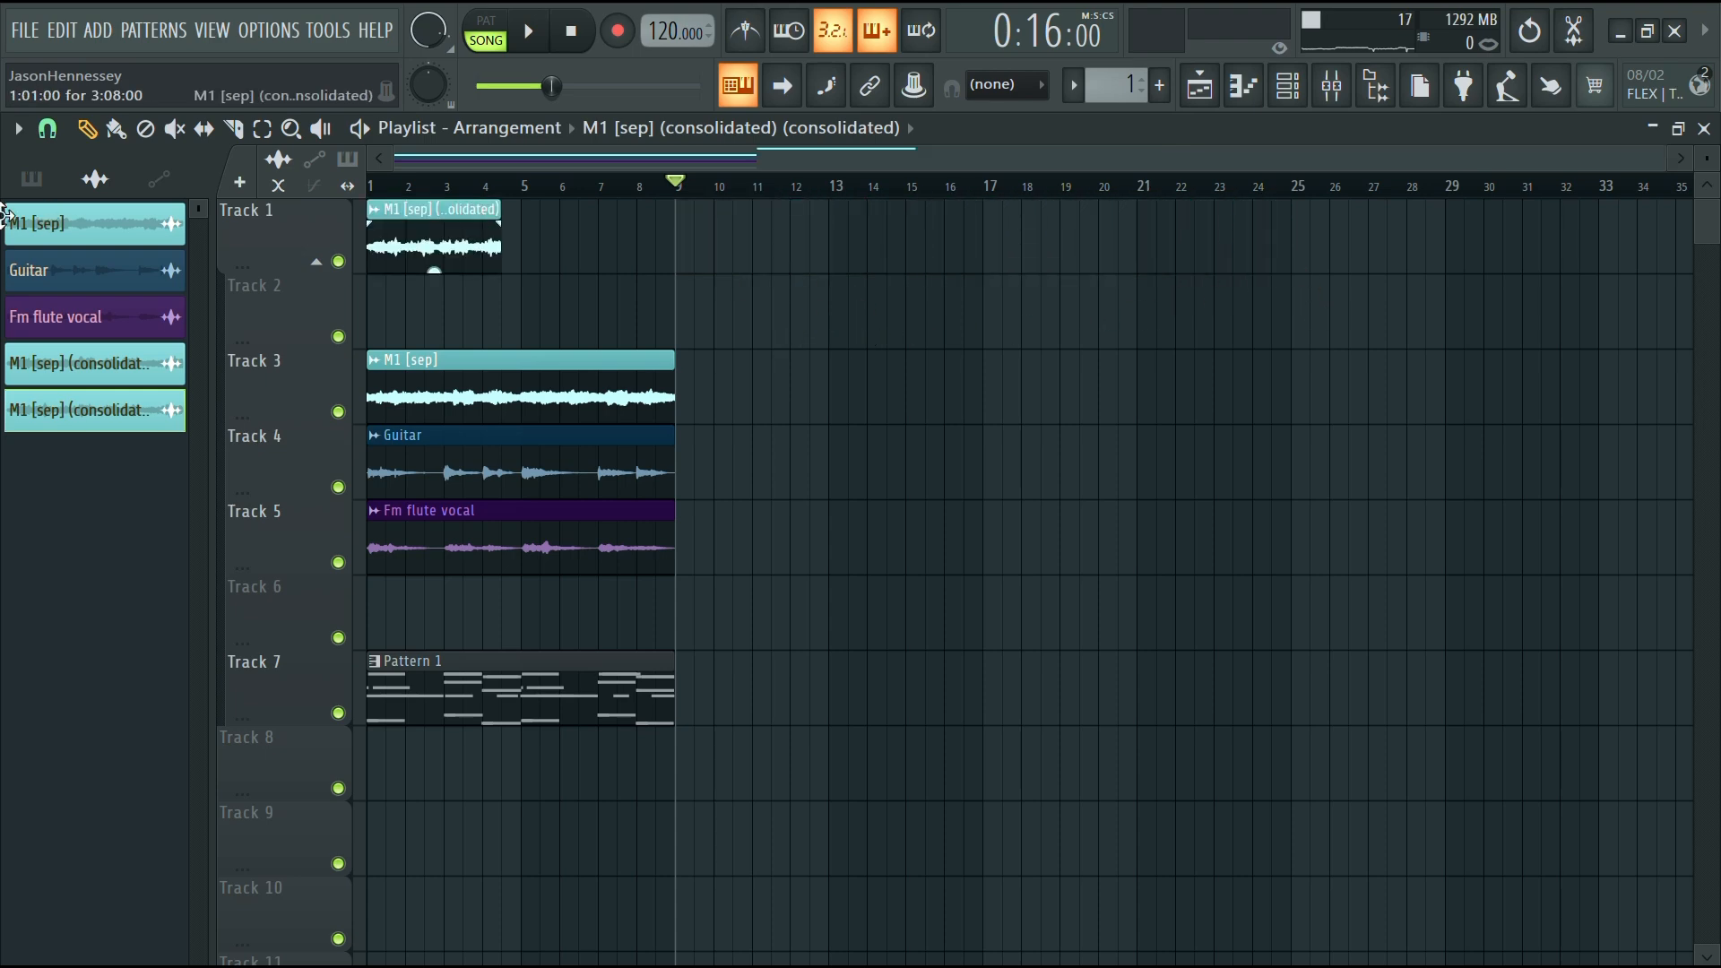
scroll(432, 299, "up", 4)
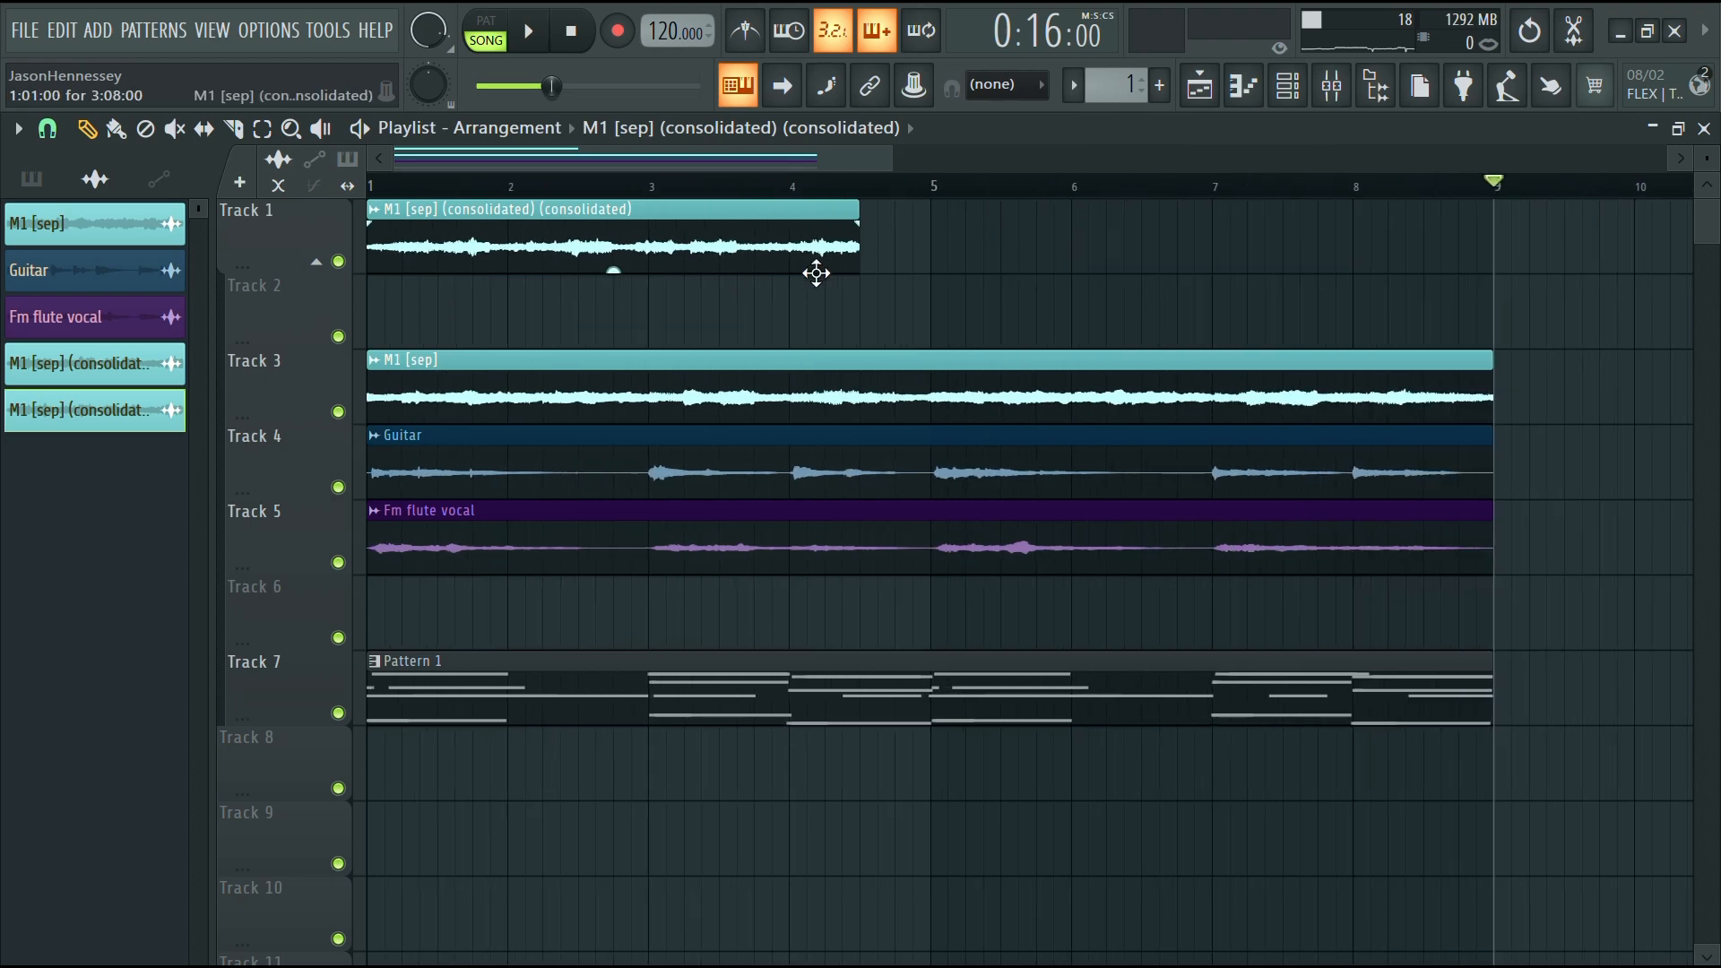
key("ctrl+z")
scroll(969, 262, "down", 3)
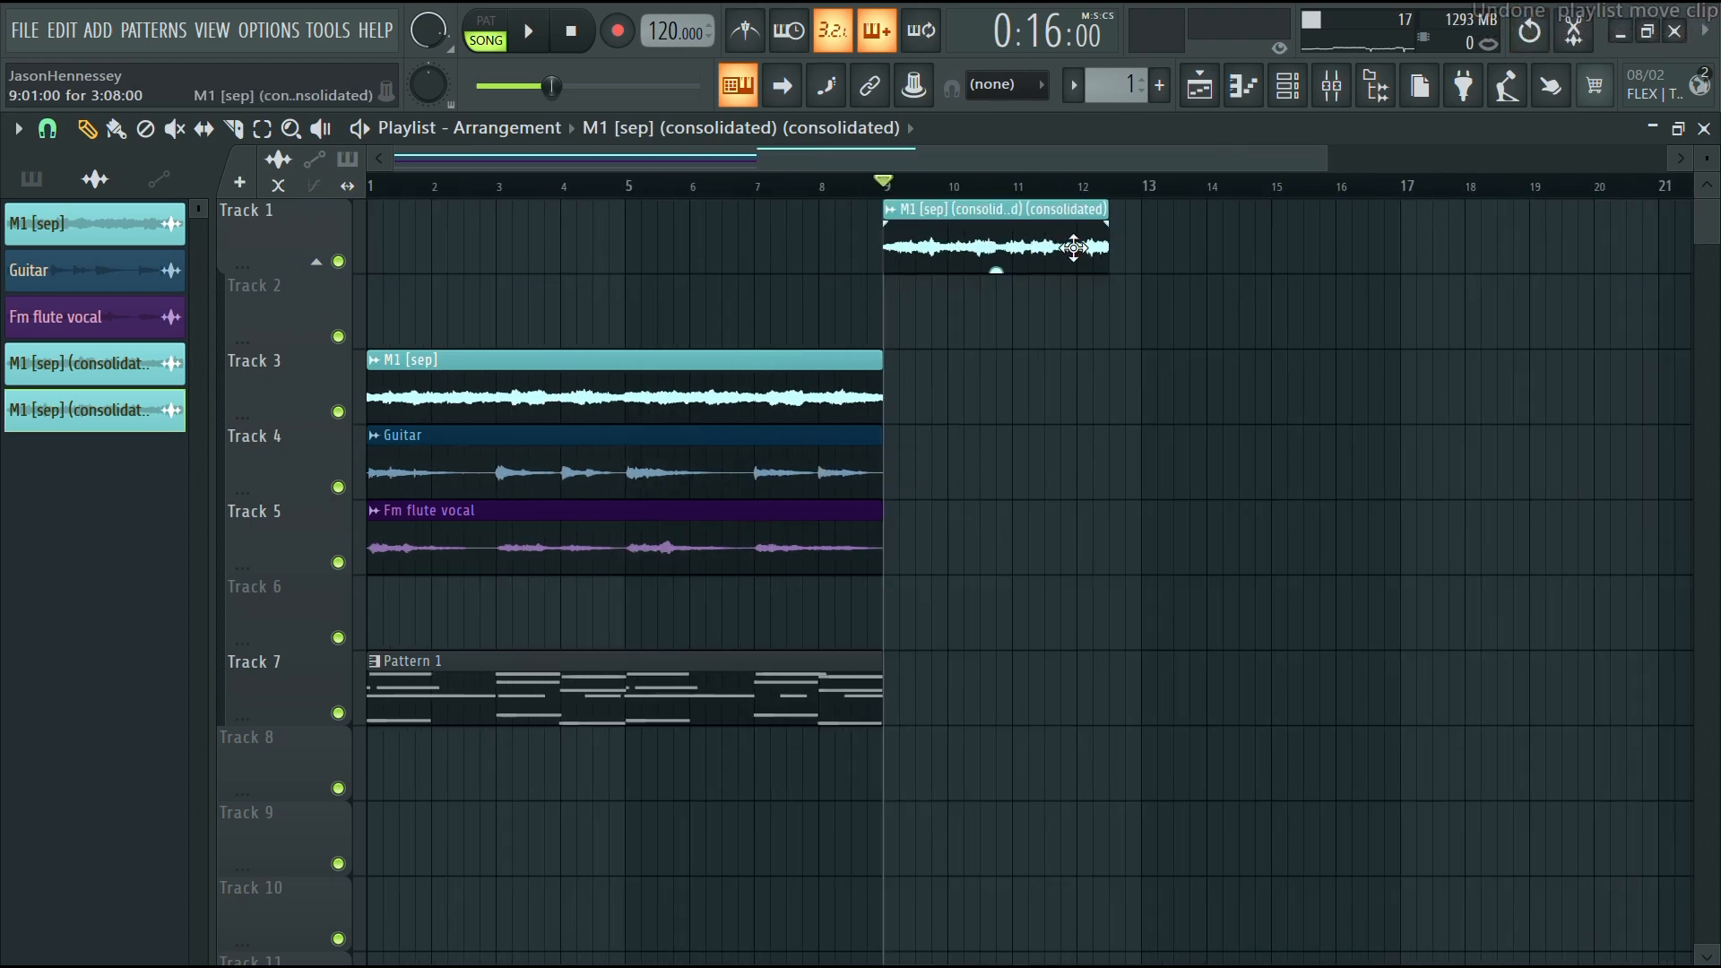
key("ctrl+z")
Move the new consolidated clip to start at bar 1
left_click_drag(1073, 245, 555, 245)
scroll(884, 319, "down", 2)
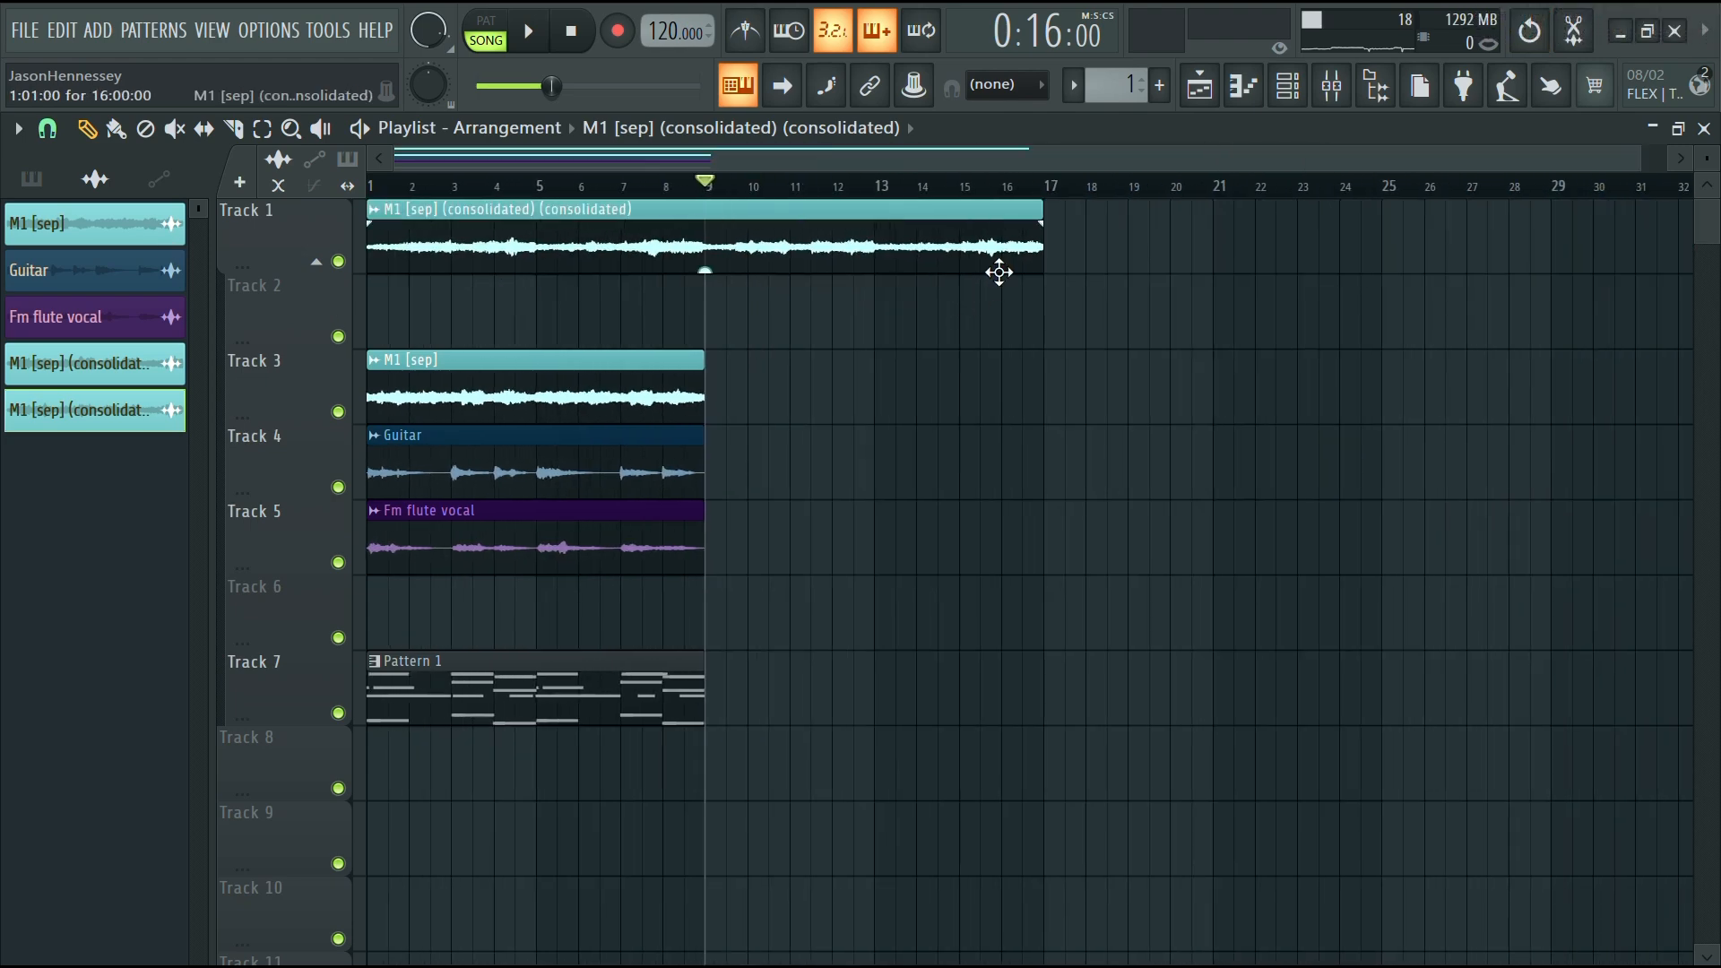
Compress the consolidated clip into four bars, ending at bar 5
left_click_drag(1030, 267, 555, 297)
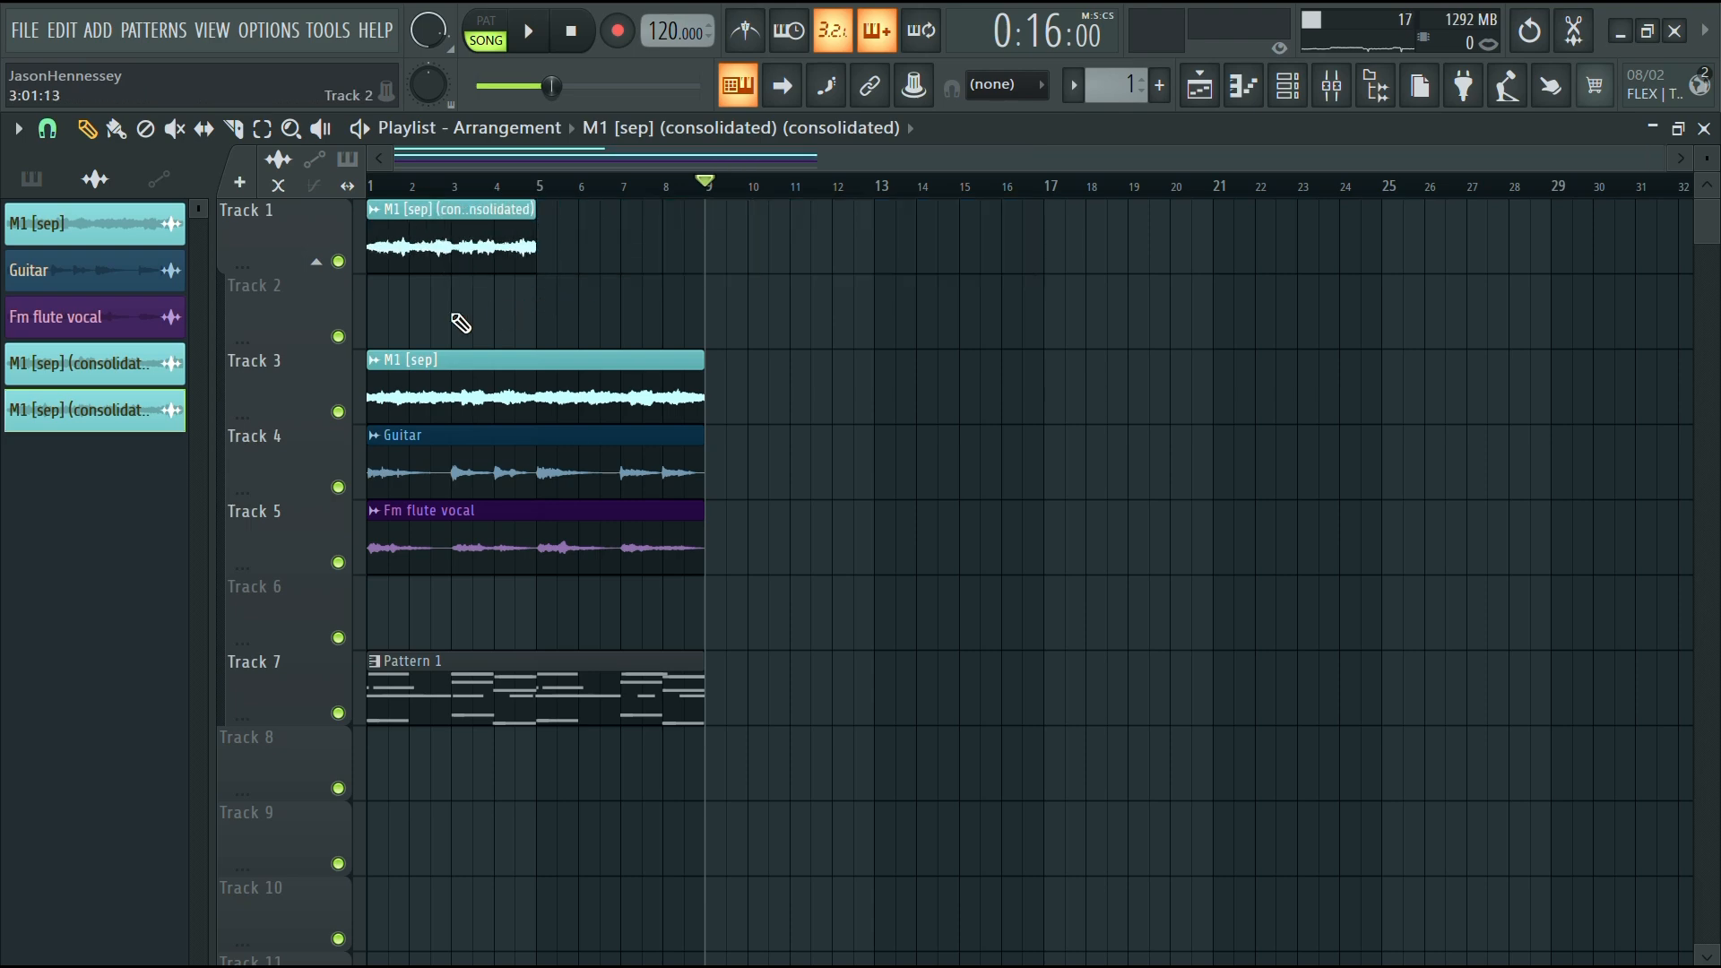
scroll(549, 296, "up", 5)
scroll(934, 297, "down", 4)
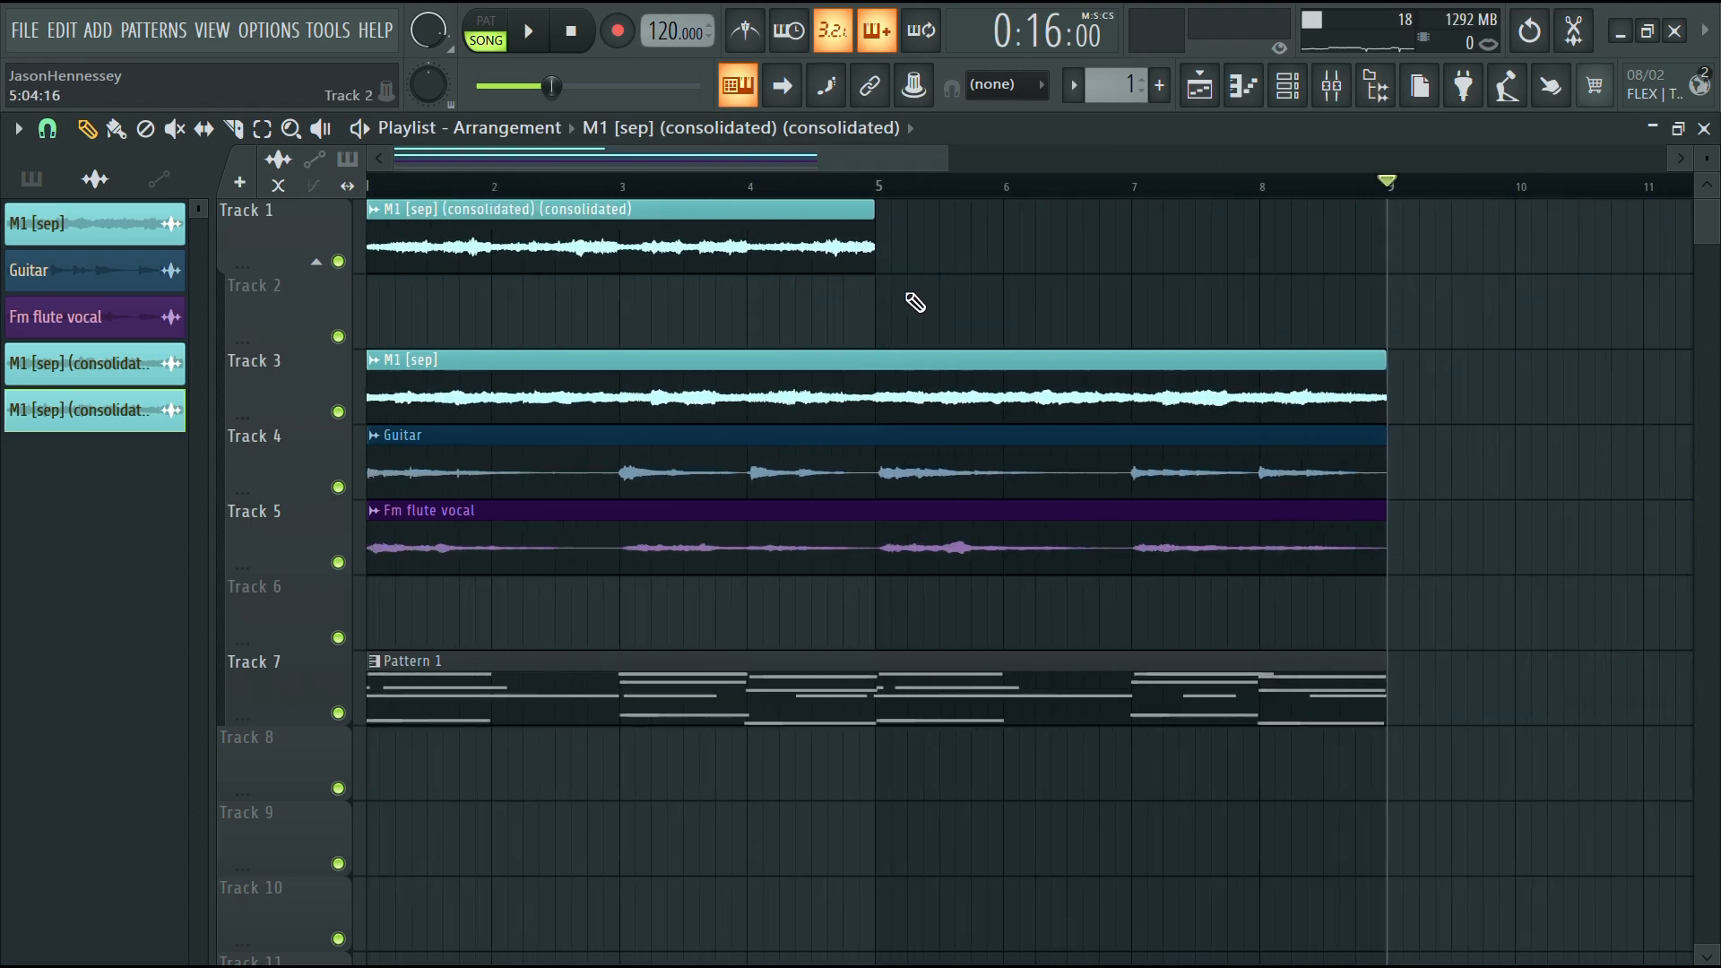
Solo the consolidated clip's track, duplicate the clip to fill bars 5 to 9, then unsolo the track
right_click(341, 261)
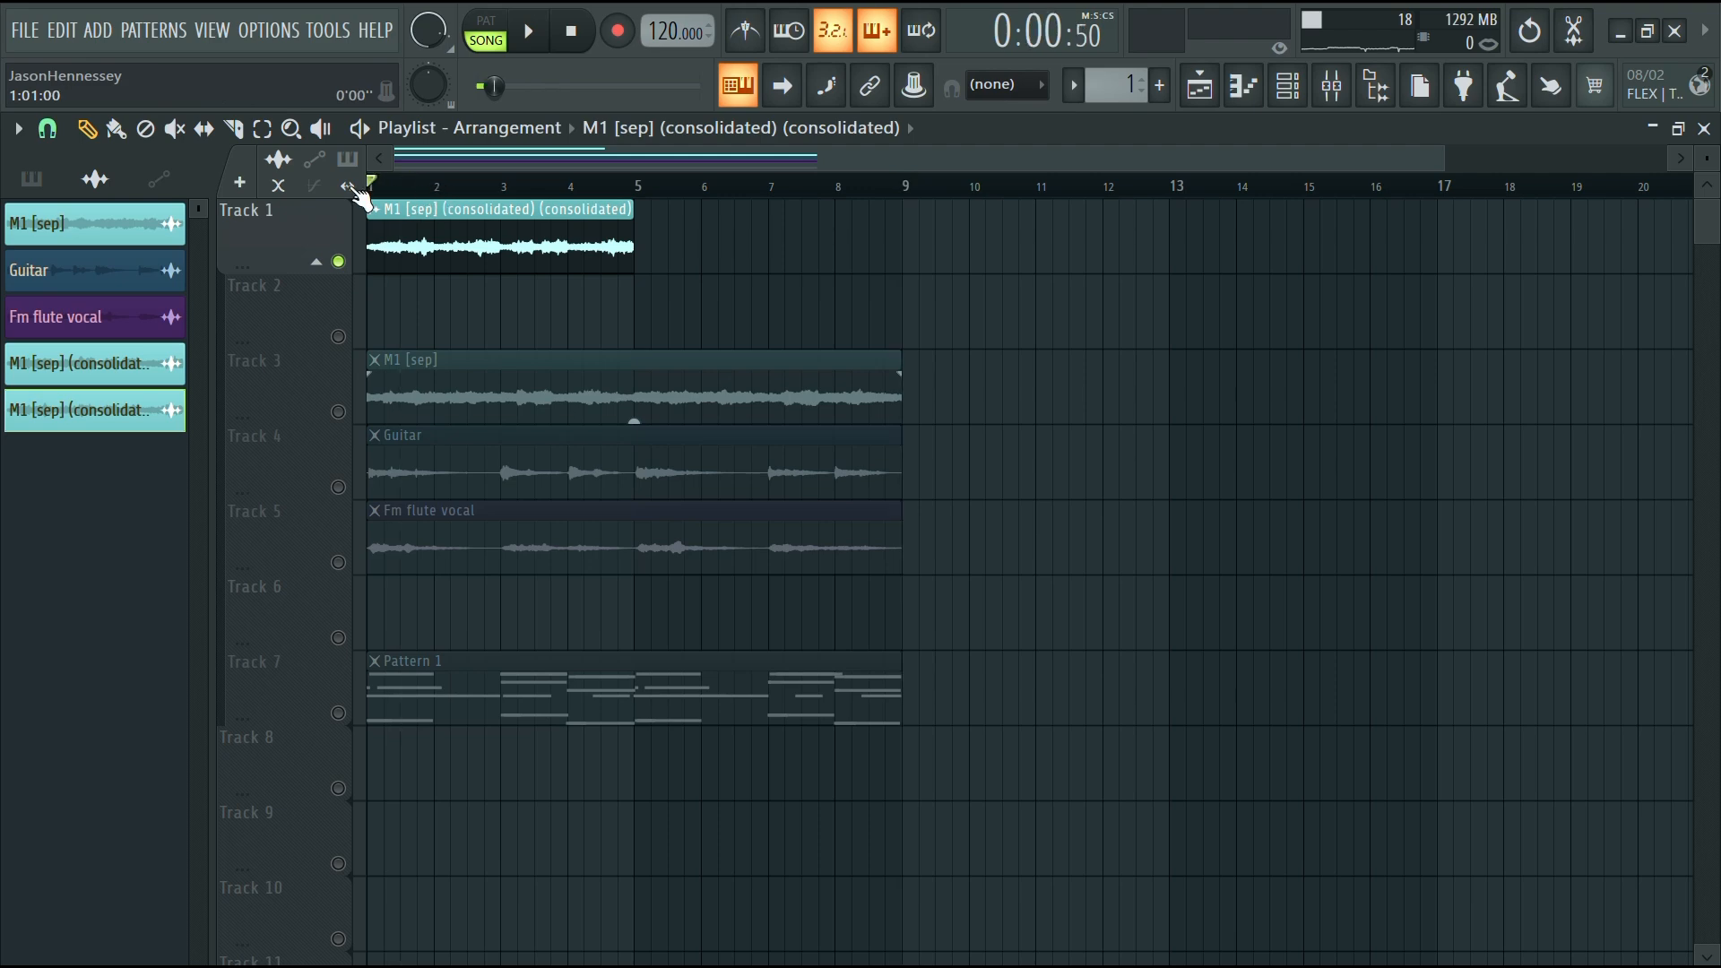
key("space")
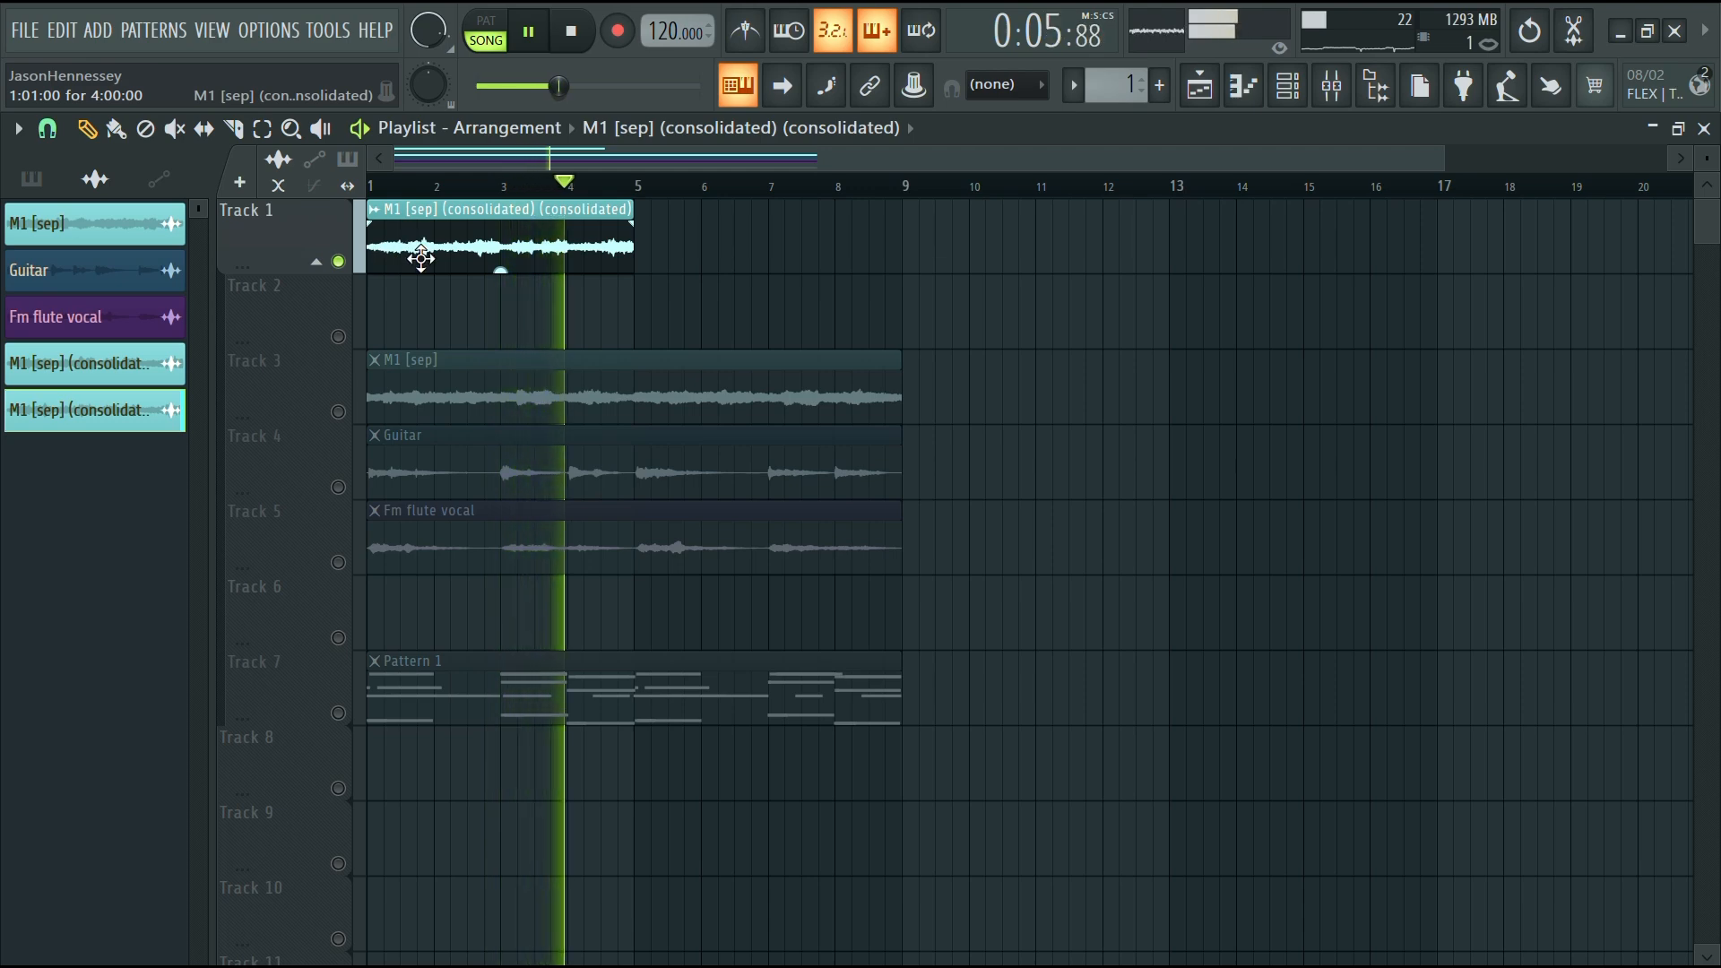
key("space")
left_click_drag(423, 246, 684, 240)
key("space")
right_click(337, 262)
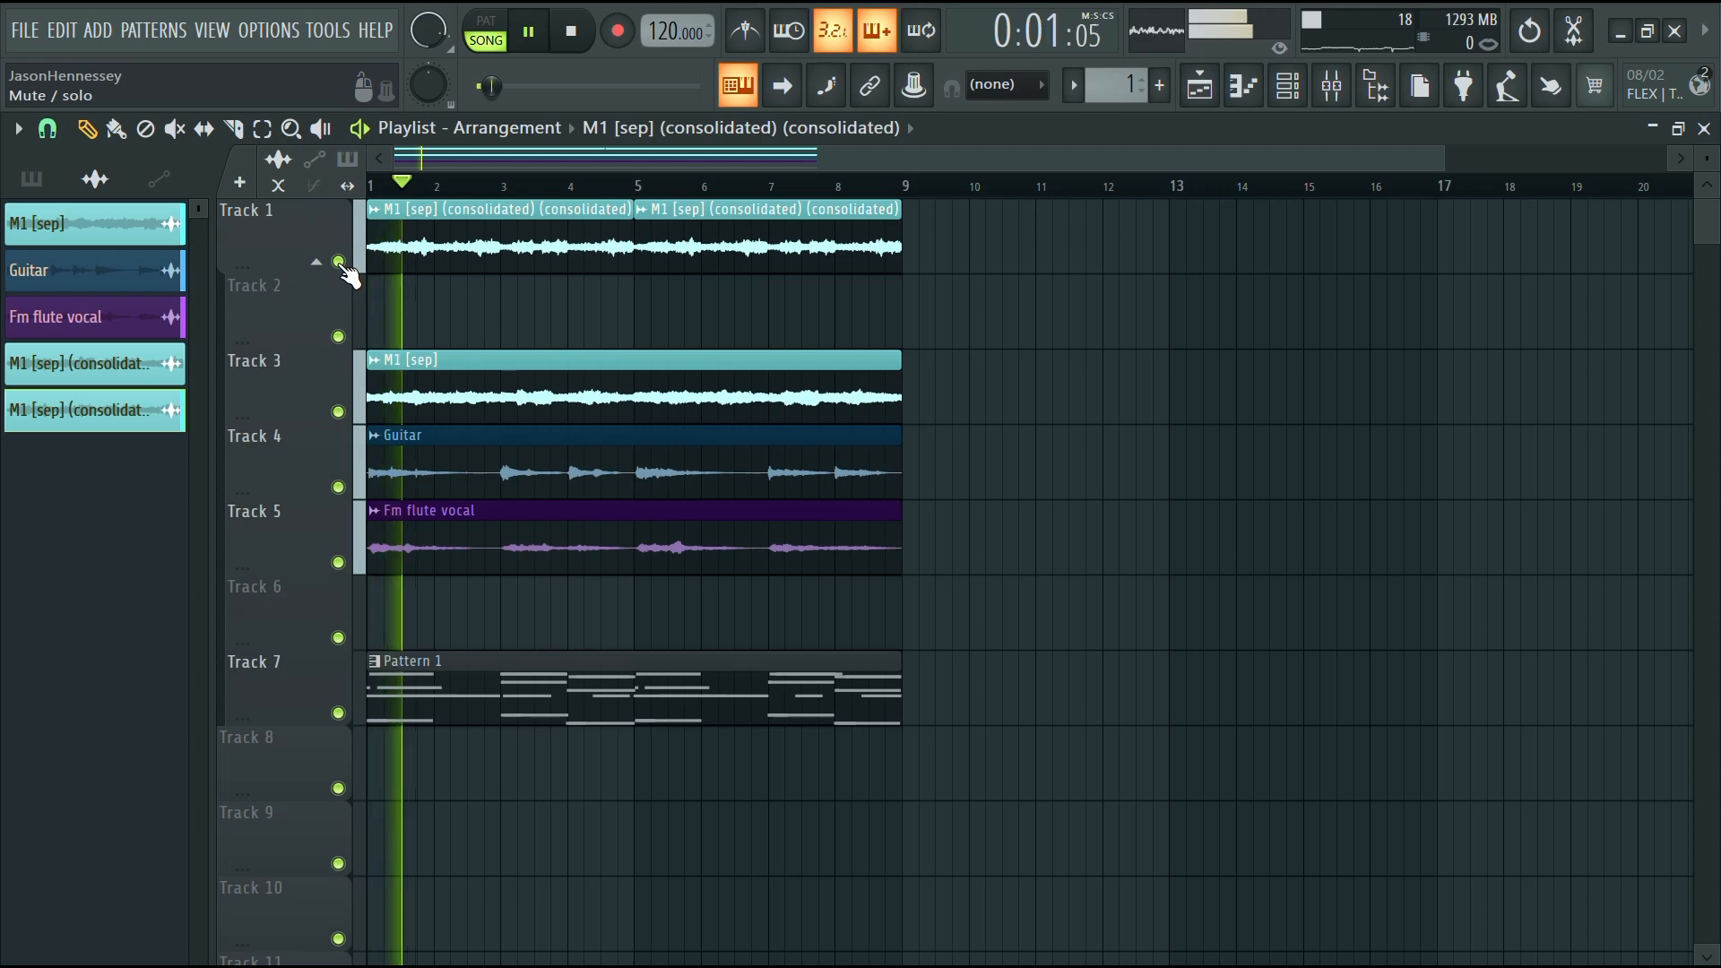
Create a volume automation clip for the first consolidated clip
right_click(387, 229)
mouse_move(577, 427)
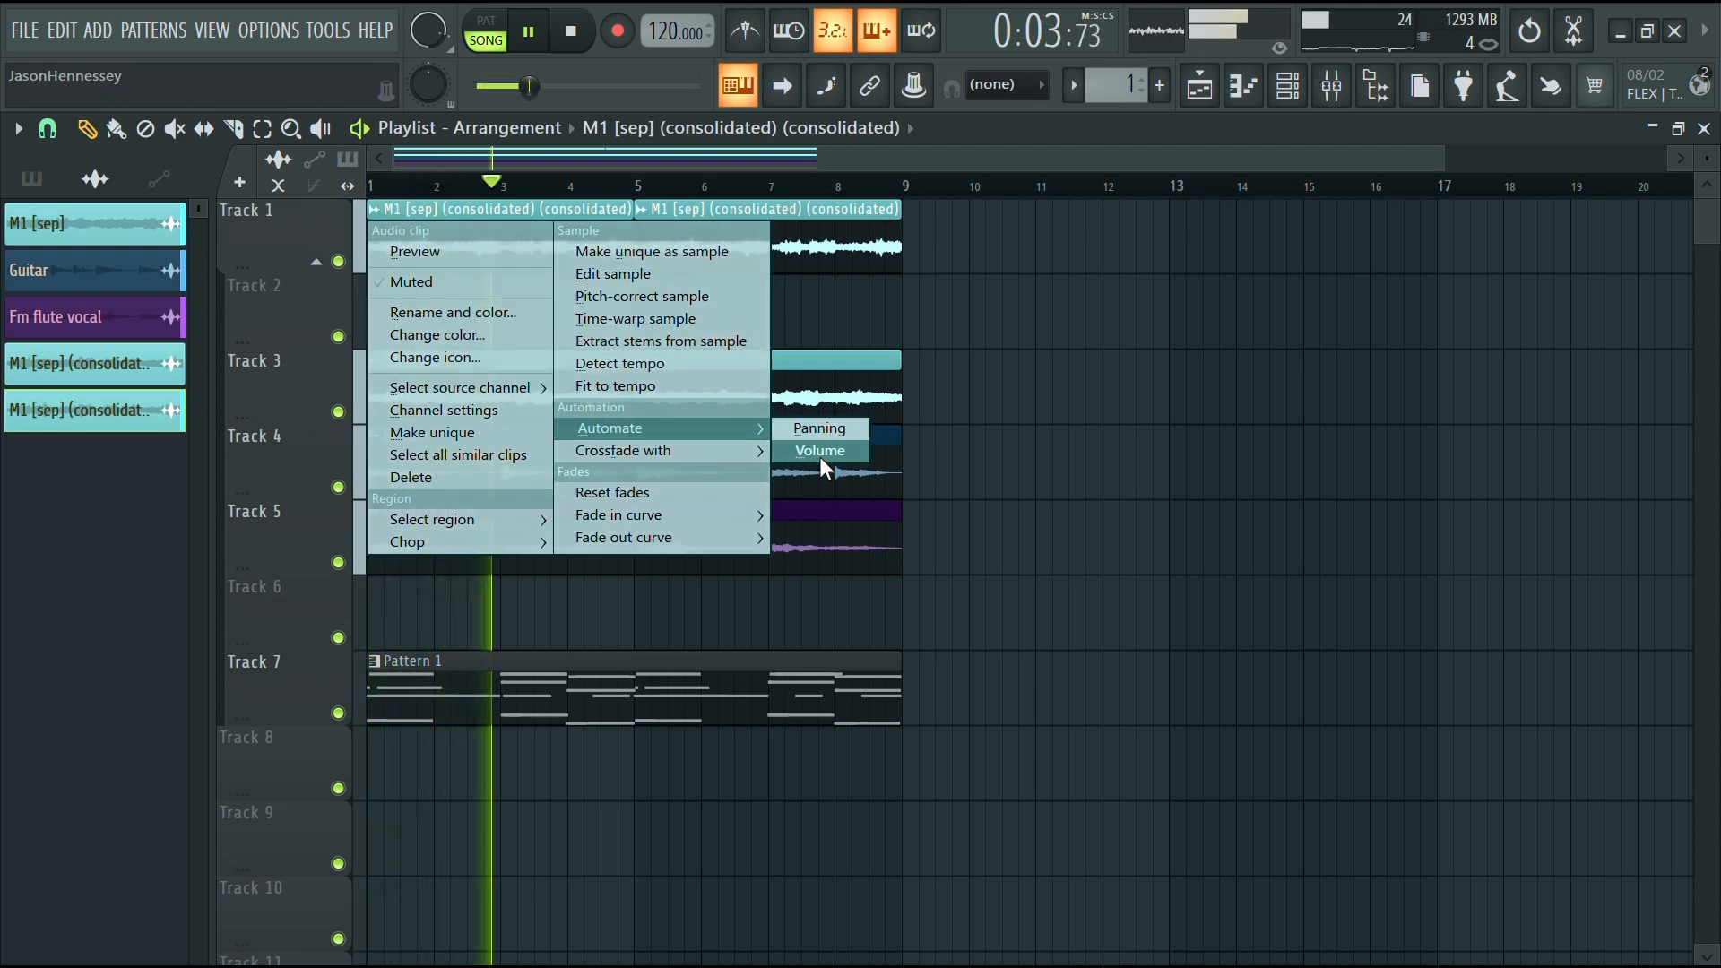
left_click(819, 450)
key("space")
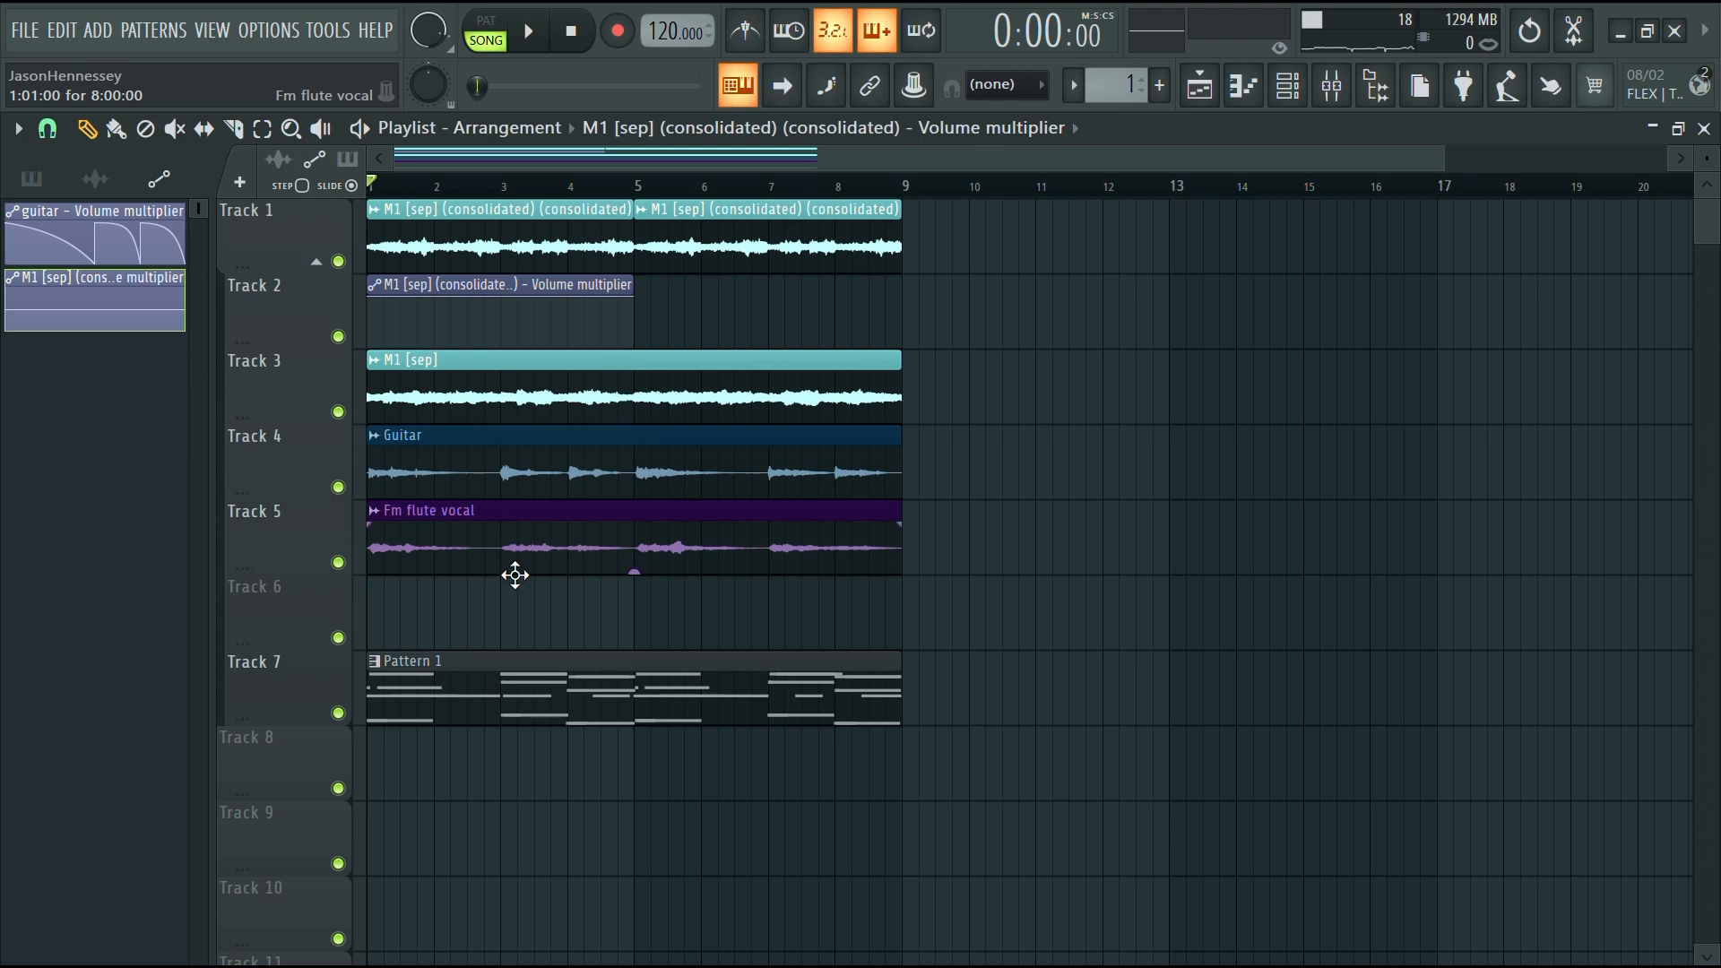
Duplicate the volume automation clip so a second copy covers bars 5 to 9
scroll(466, 536, "up", 5, "ctrl")
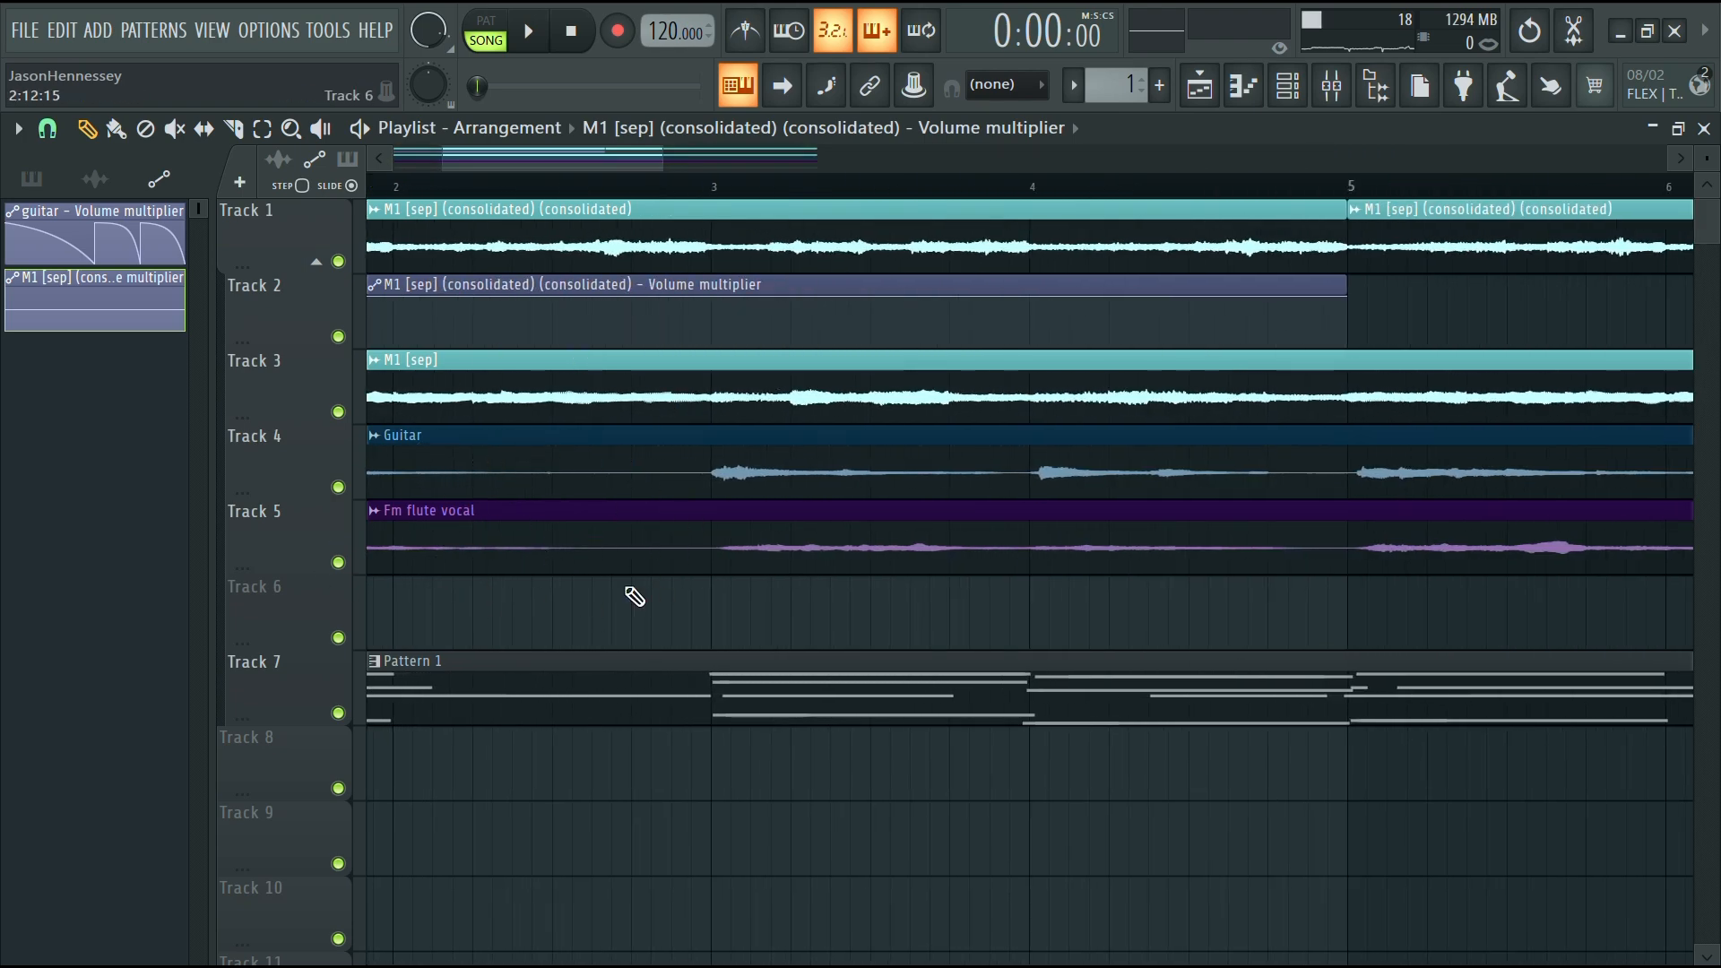
scroll(930, 538, "down", 5, "ctrl")
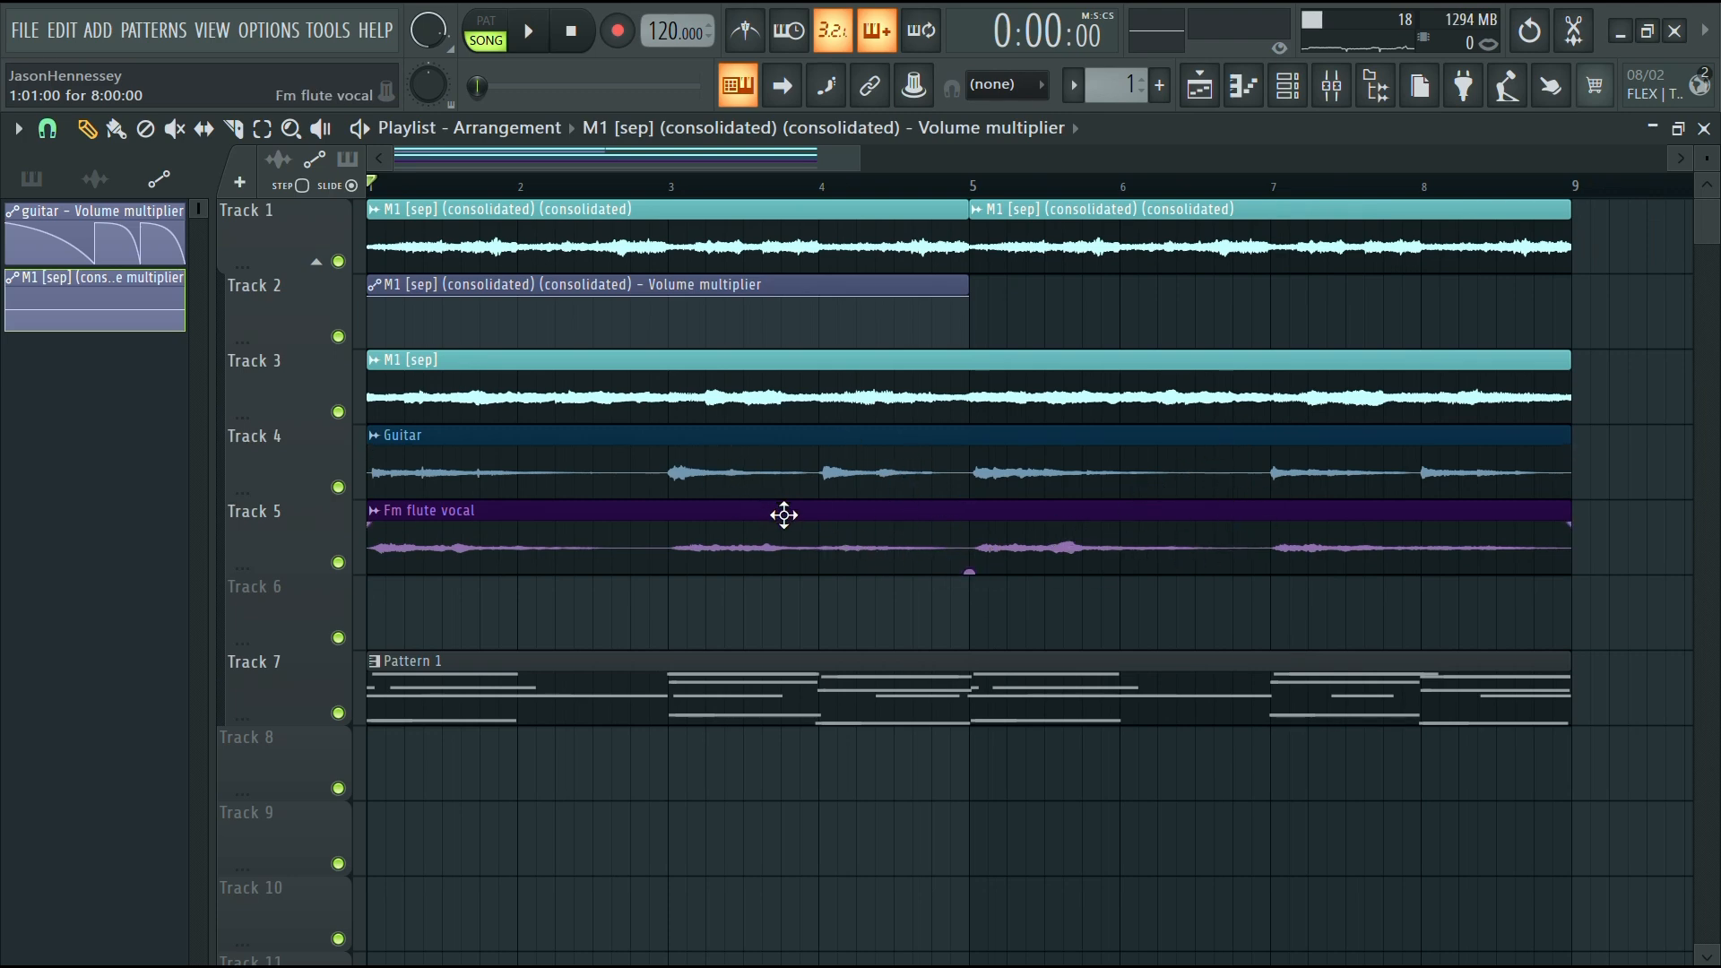
scroll(776, 475, "up", 4, "ctrl")
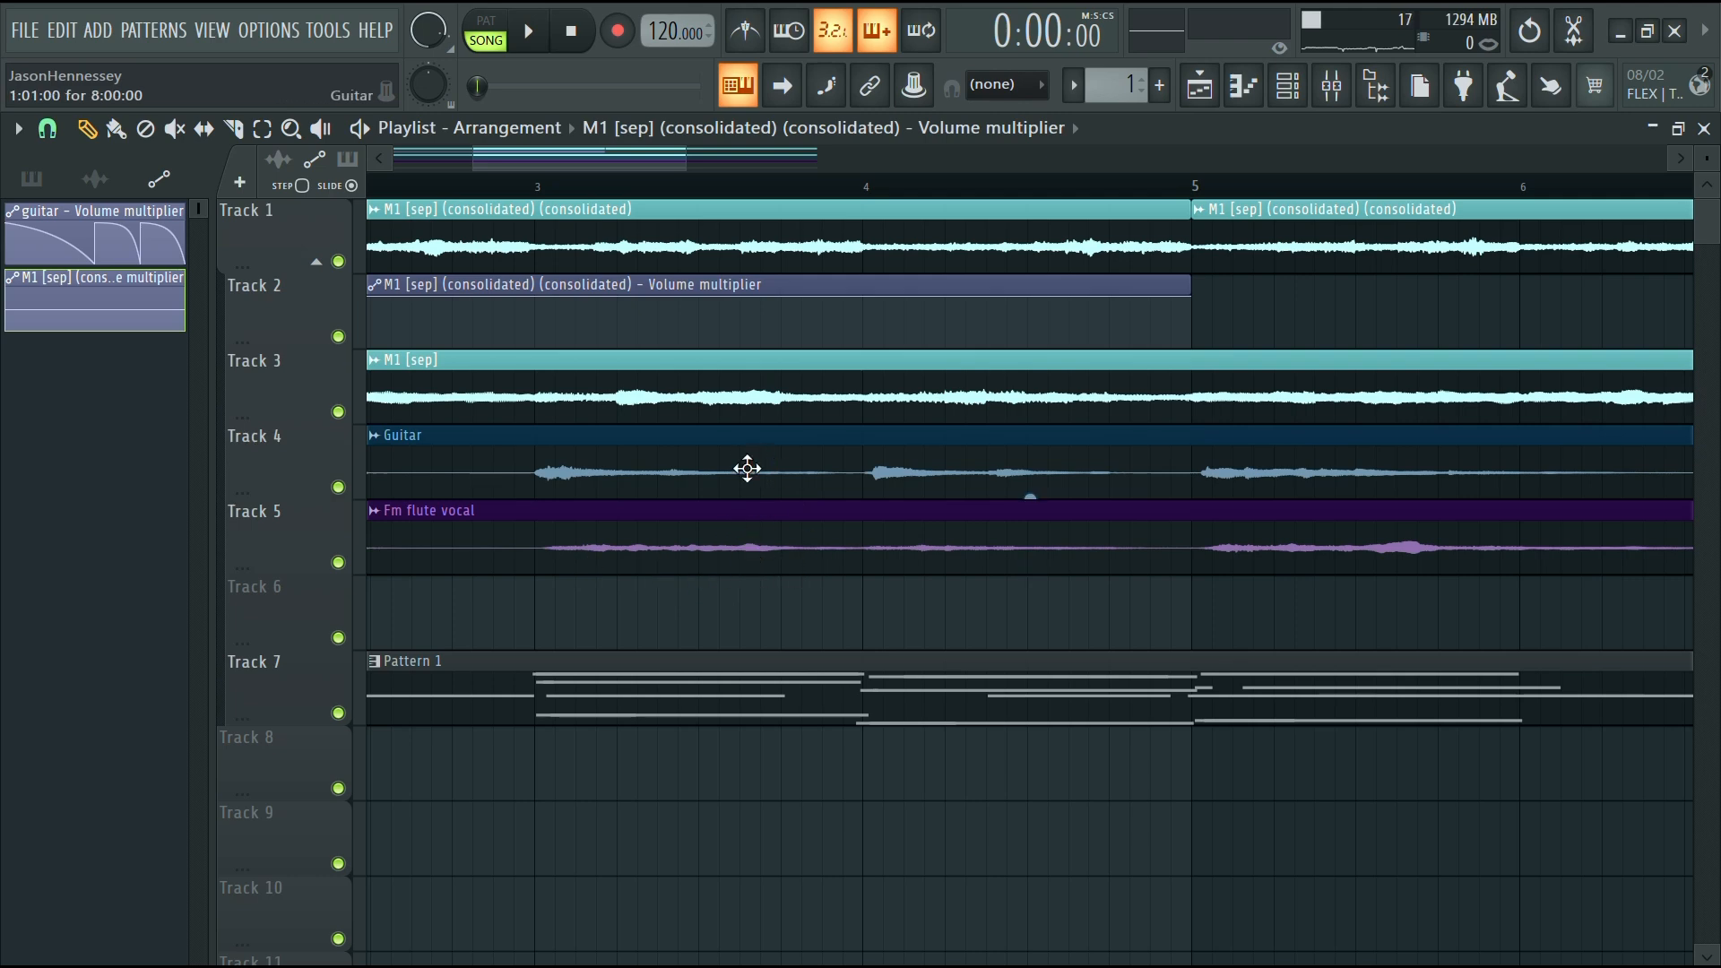
scroll(806, 500, "down", 7, "ctrl")
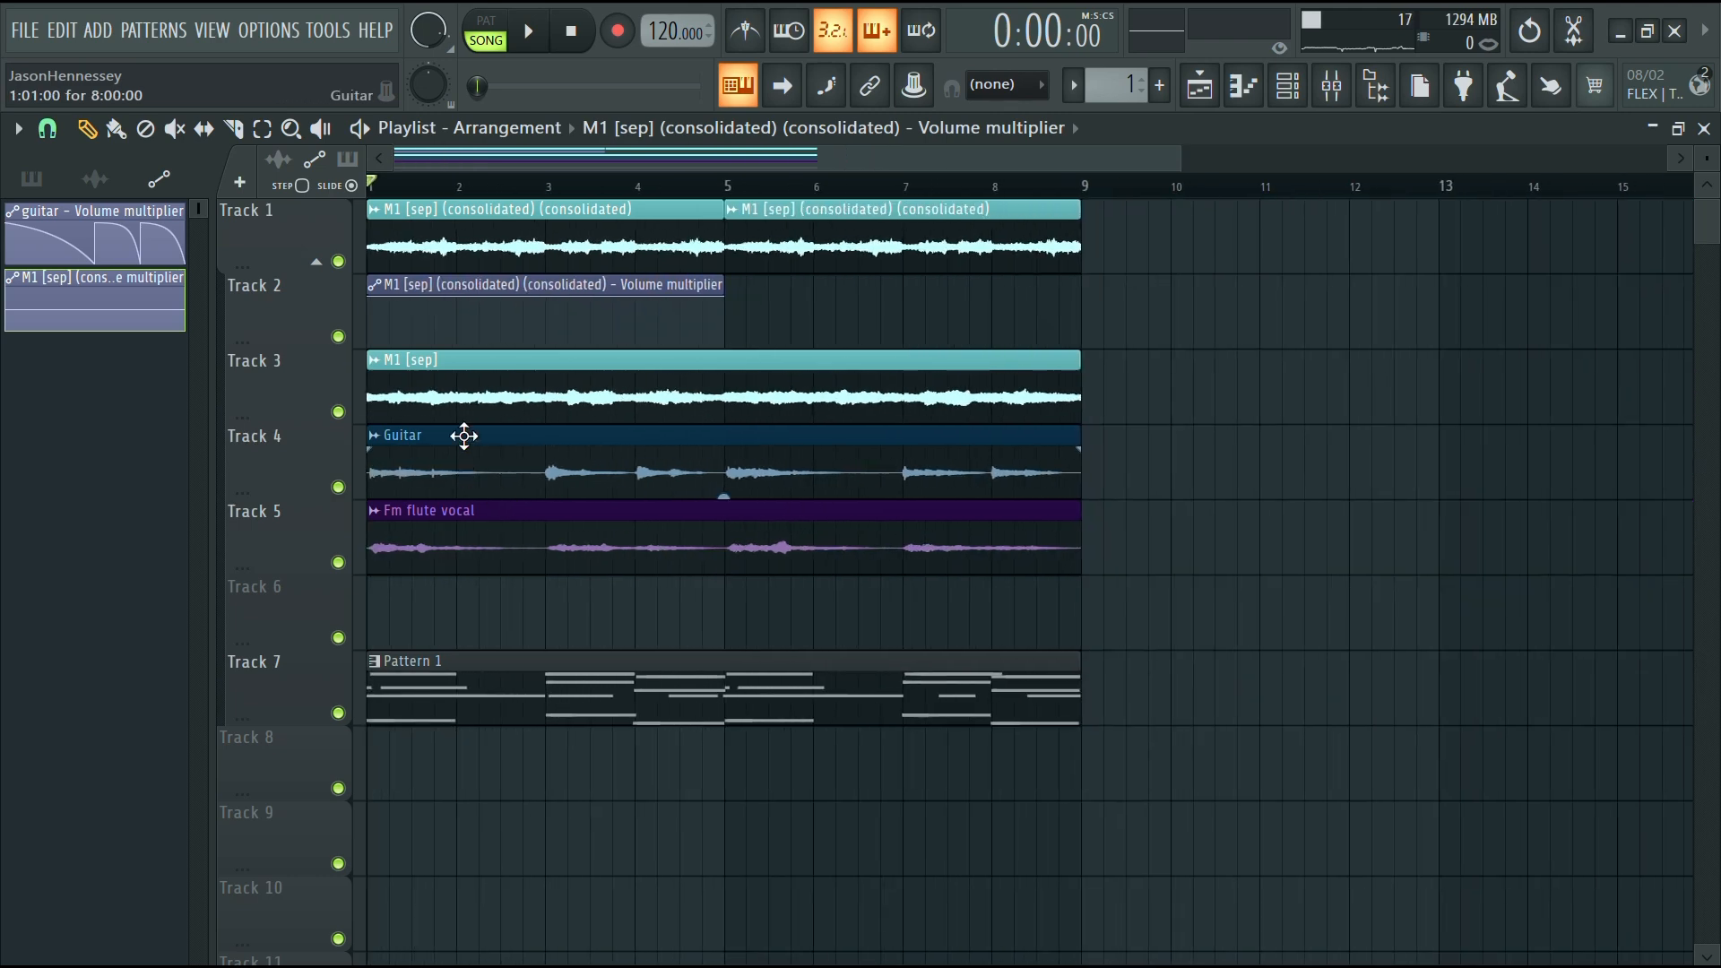
mouse_move(634, 285)
left_mouse_down()
mouse_move(1028, 276)
mouse_move(990, 285)
left_mouse_up()
Drag the automation's start point down to 0% to make a volume fade-in ramp
scroll(581, 497, "up", 4, "ctrl")
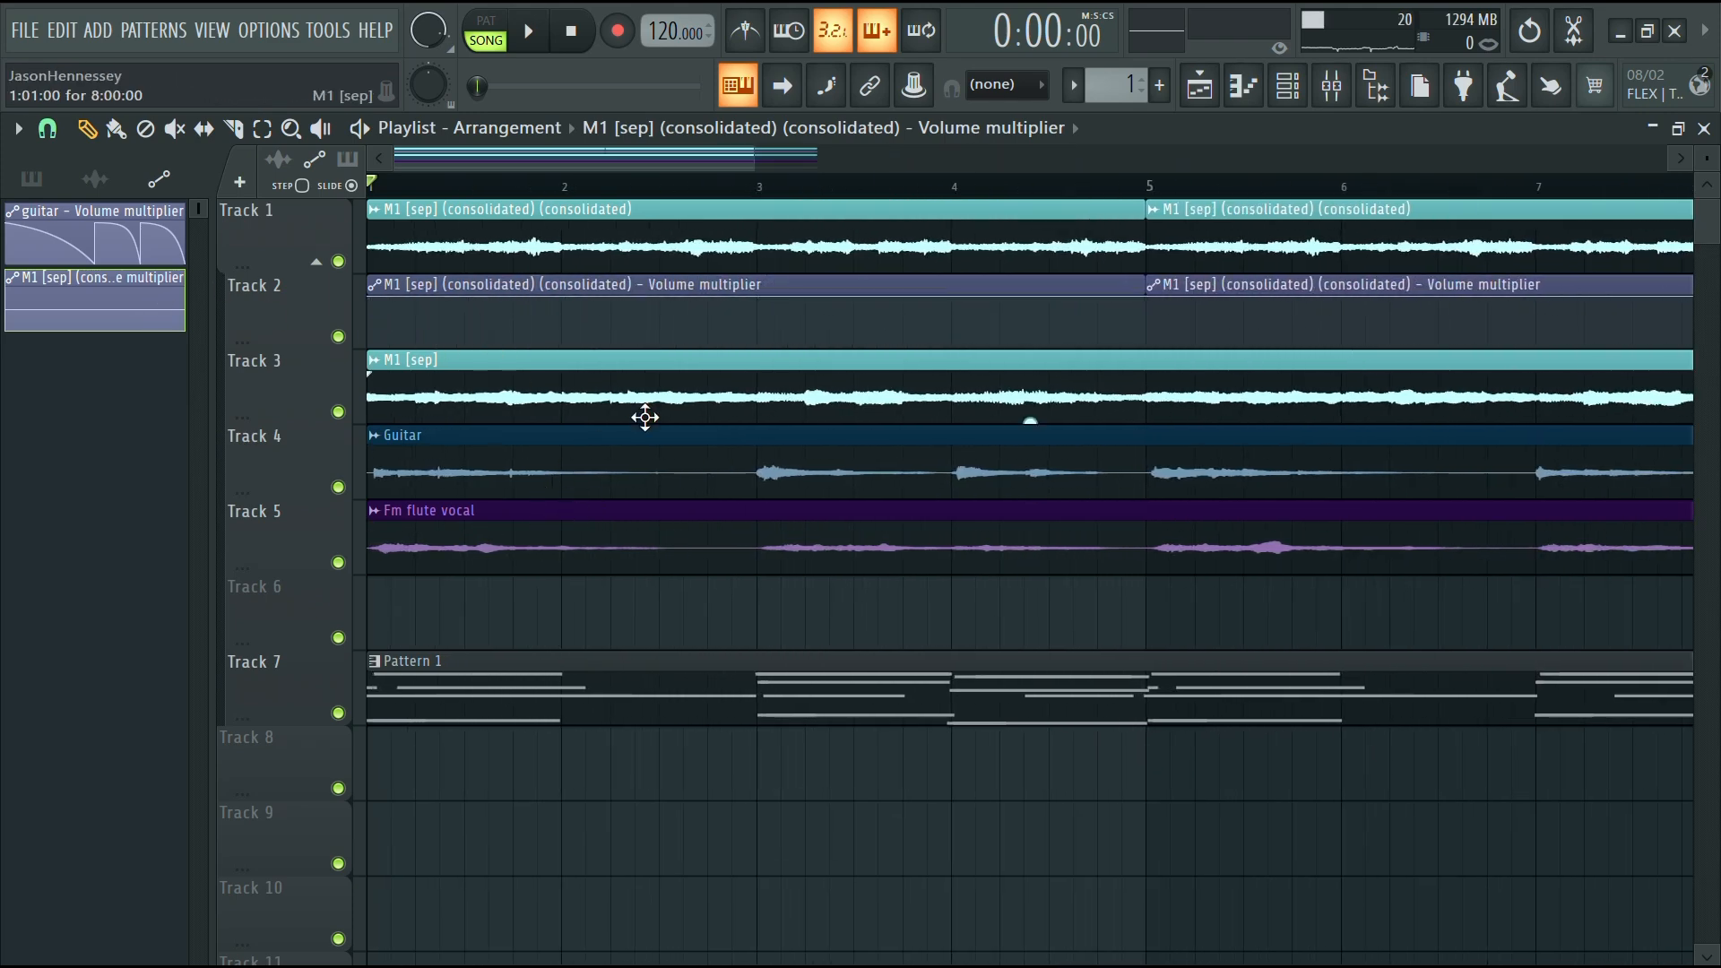
left_click_drag(370, 298, 347, 367)
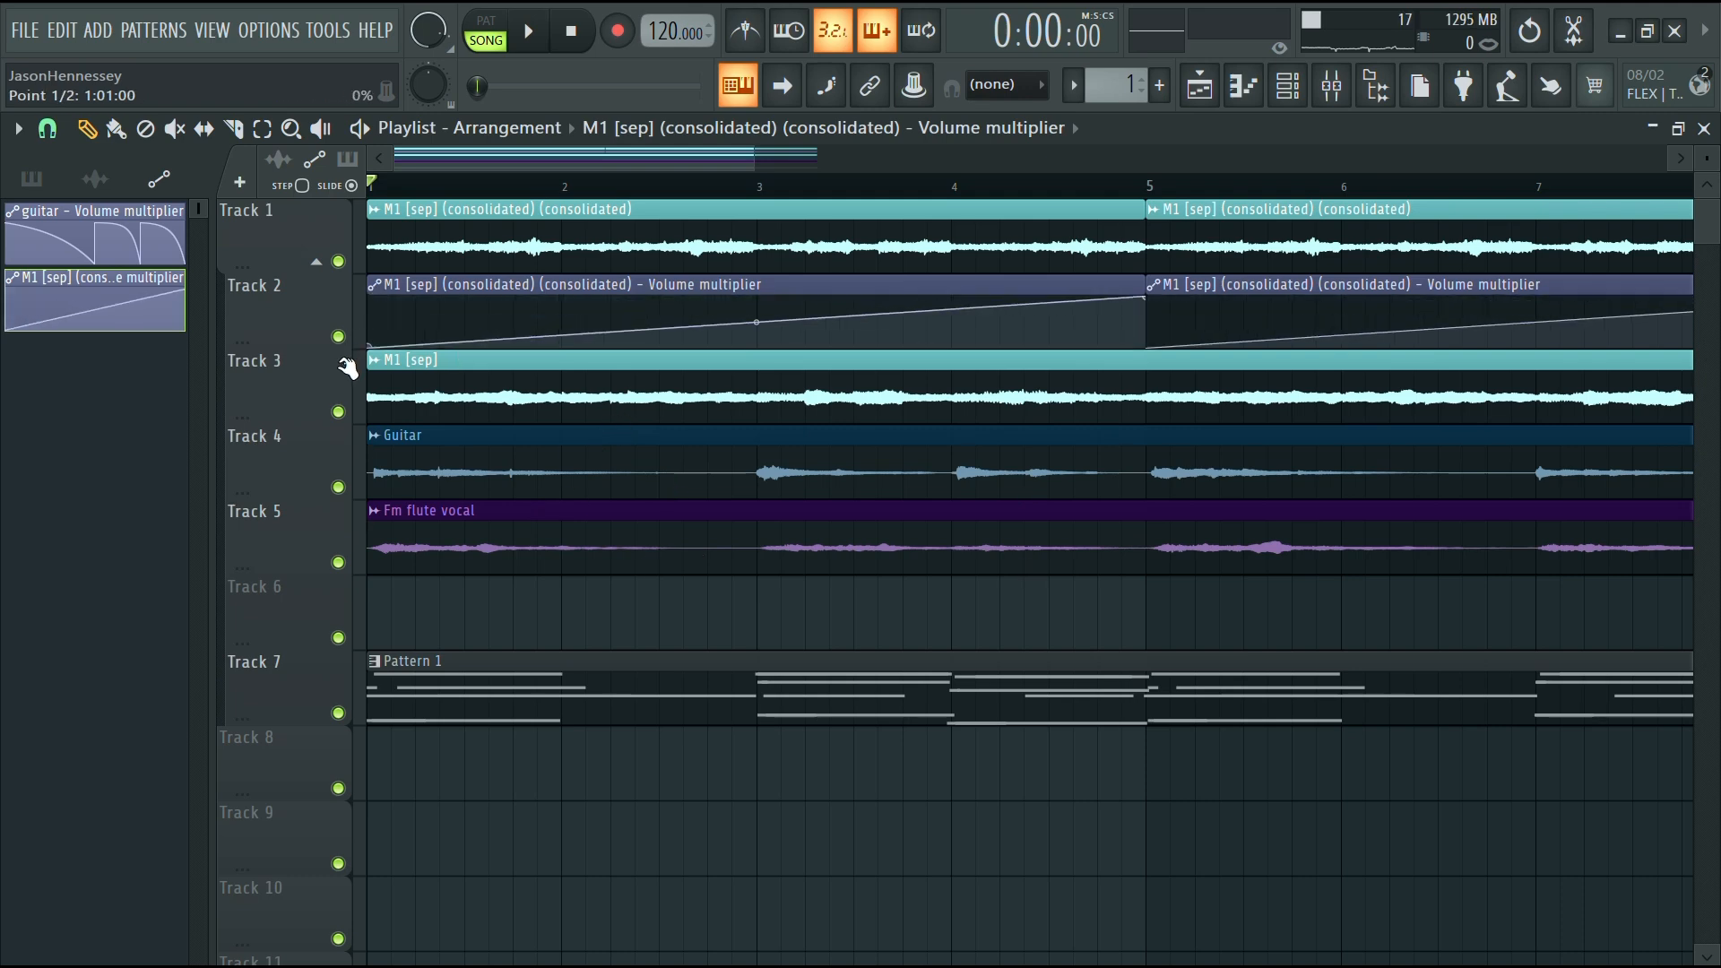
right_click(537, 320)
Consolidate the faded clips into a new clip named M2 and color it medium purple #9E69CD
scroll(554, 300, "down", 4, "ctrl")
key("space")
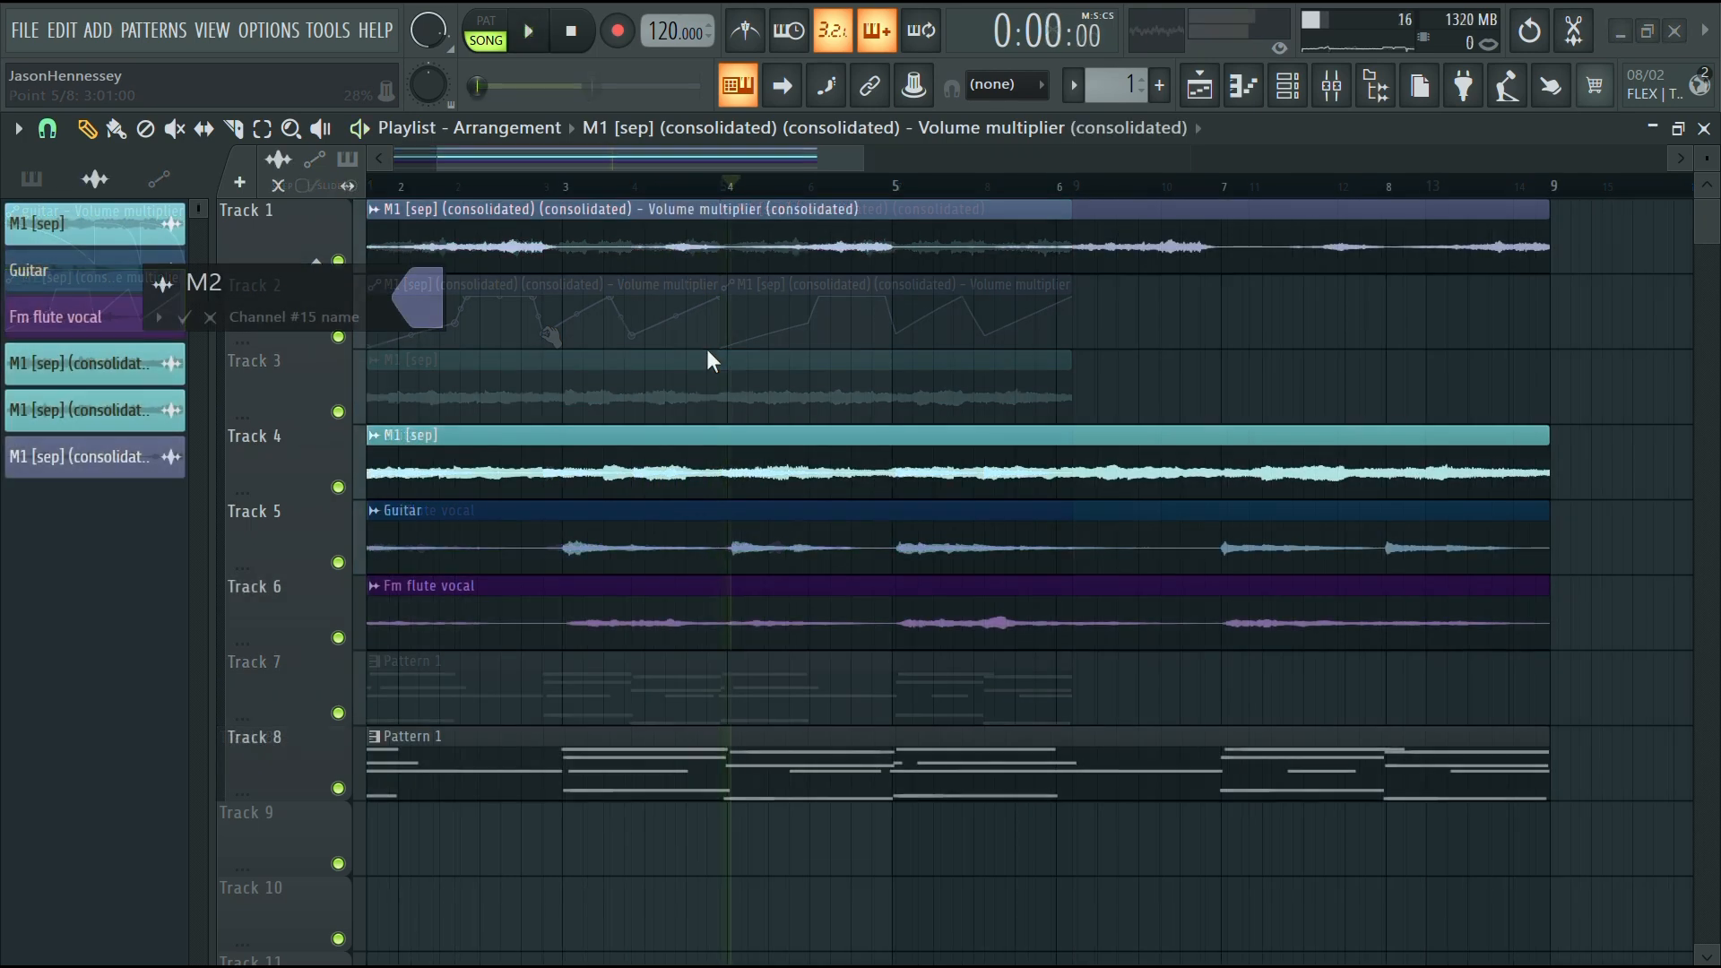
left_click(414, 299)
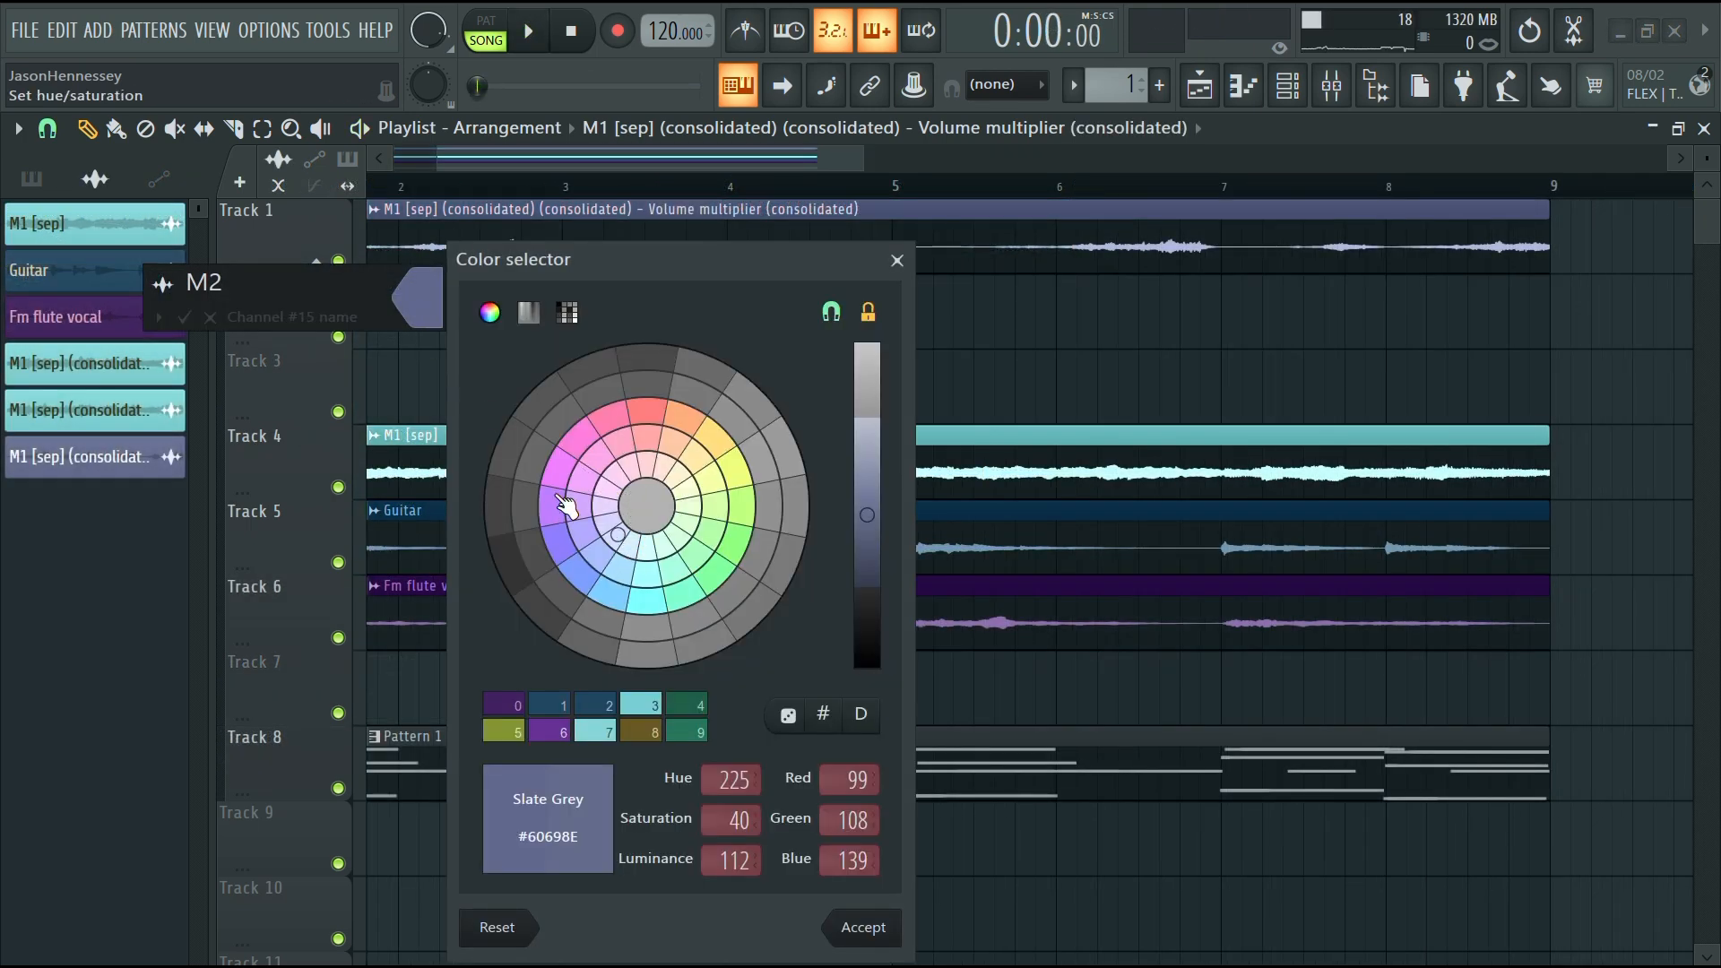
left_click(556, 503)
left_click(882, 482)
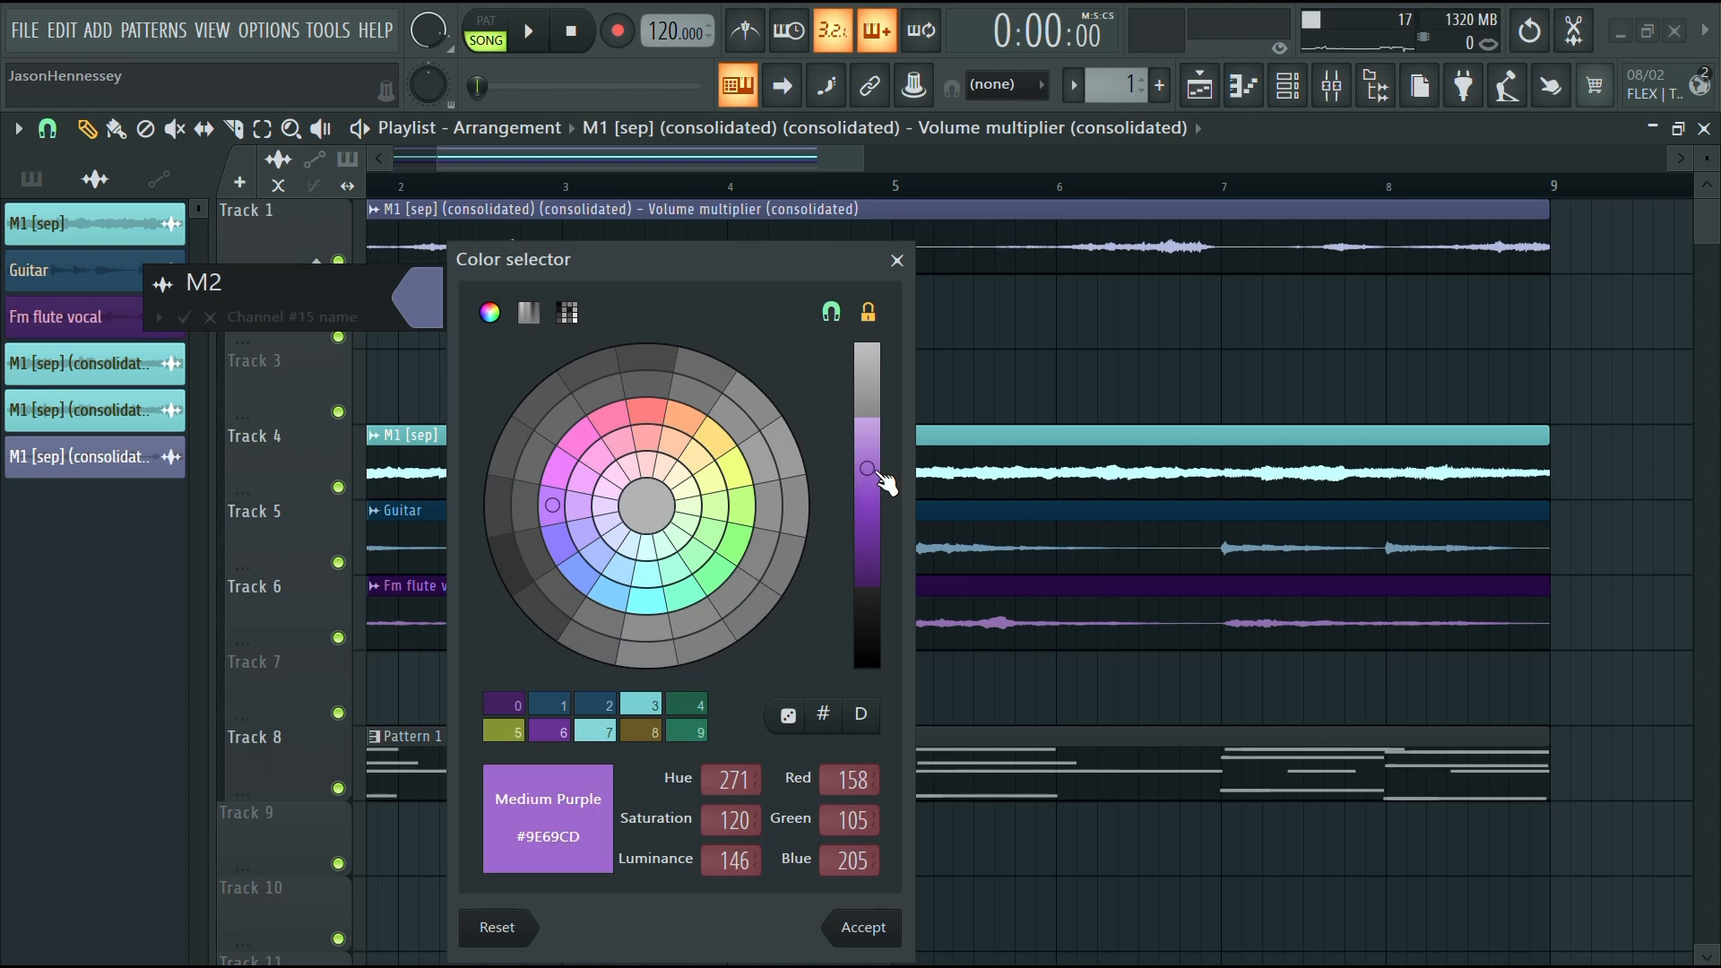
key("Return")
Open the M2 clip's settings and set its declicking mode to Smooth (bleeding)
key("space")
double_click(707, 245)
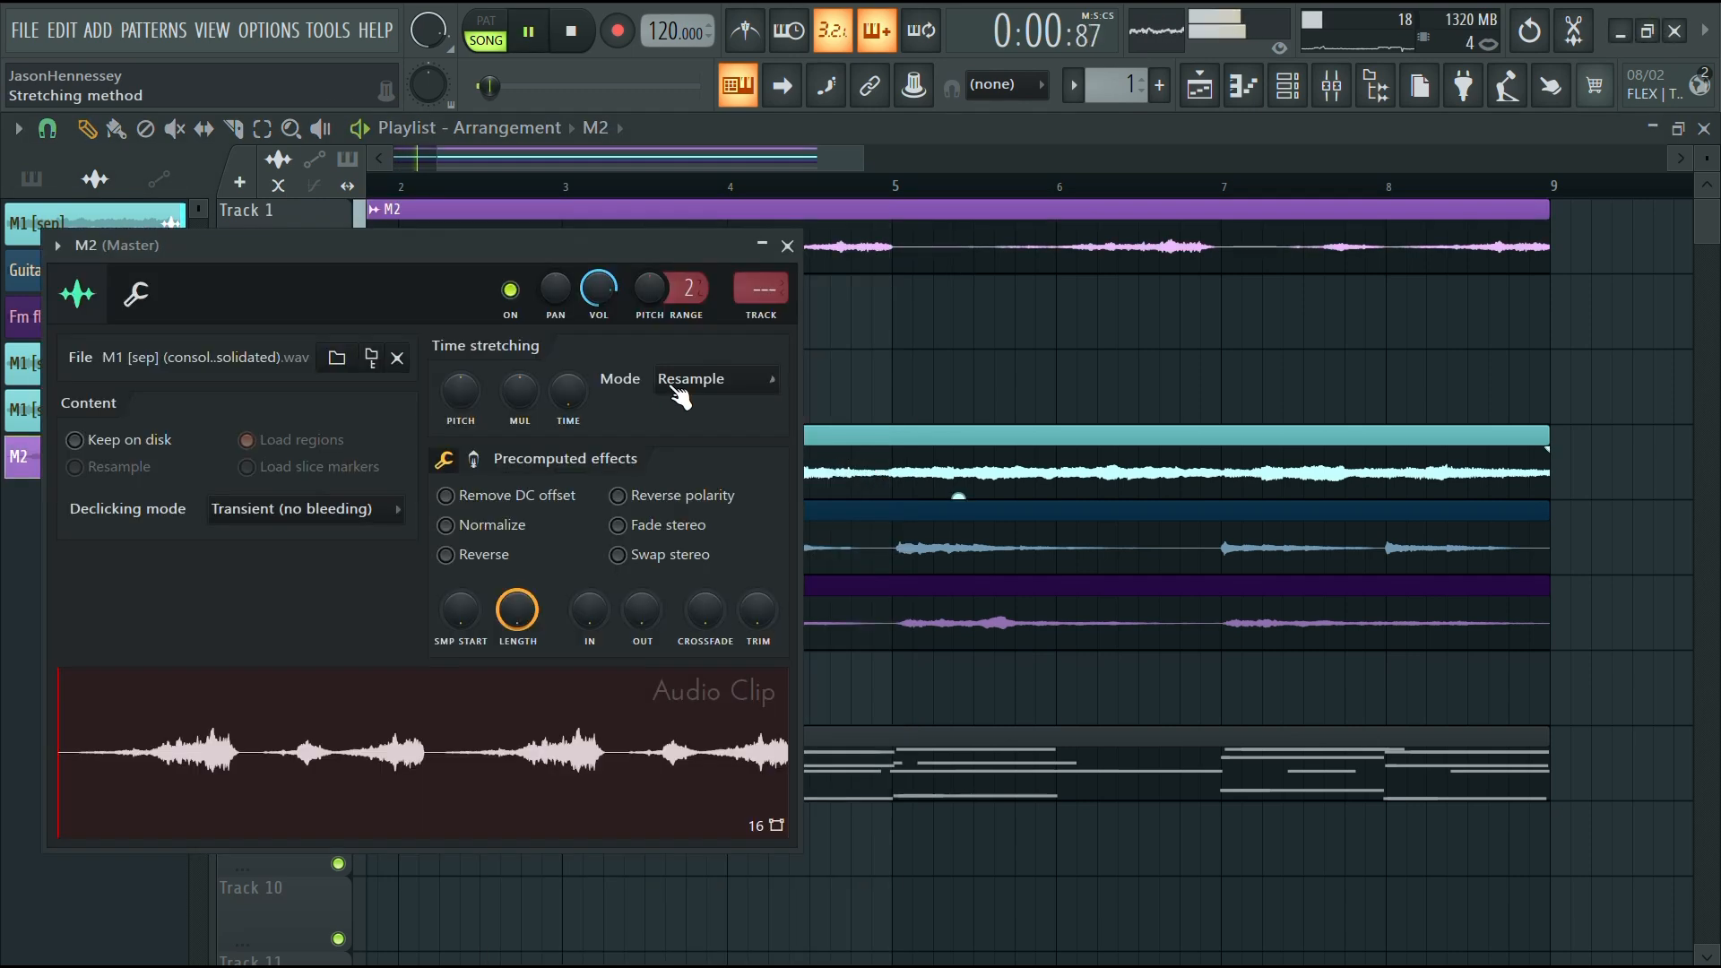
left_click(399, 515)
left_click(325, 620)
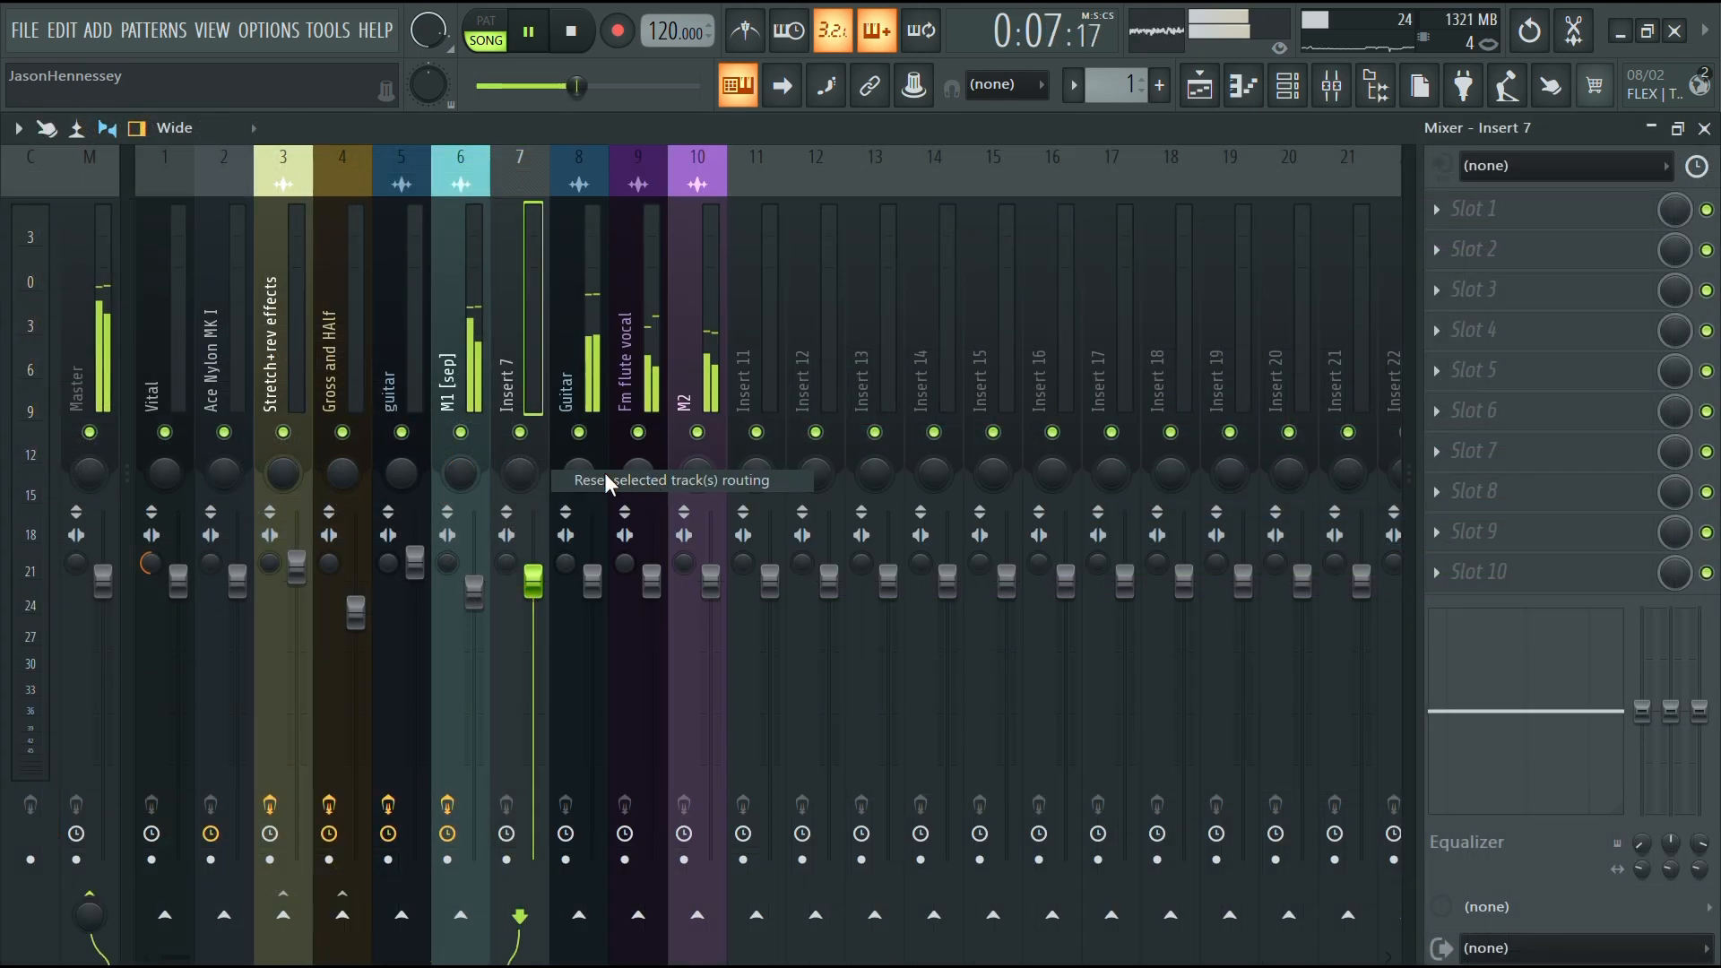
In the mixer, move the M1 [sep] insert one slot right to insert 7, then return to the playlist
left_click(469, 402)
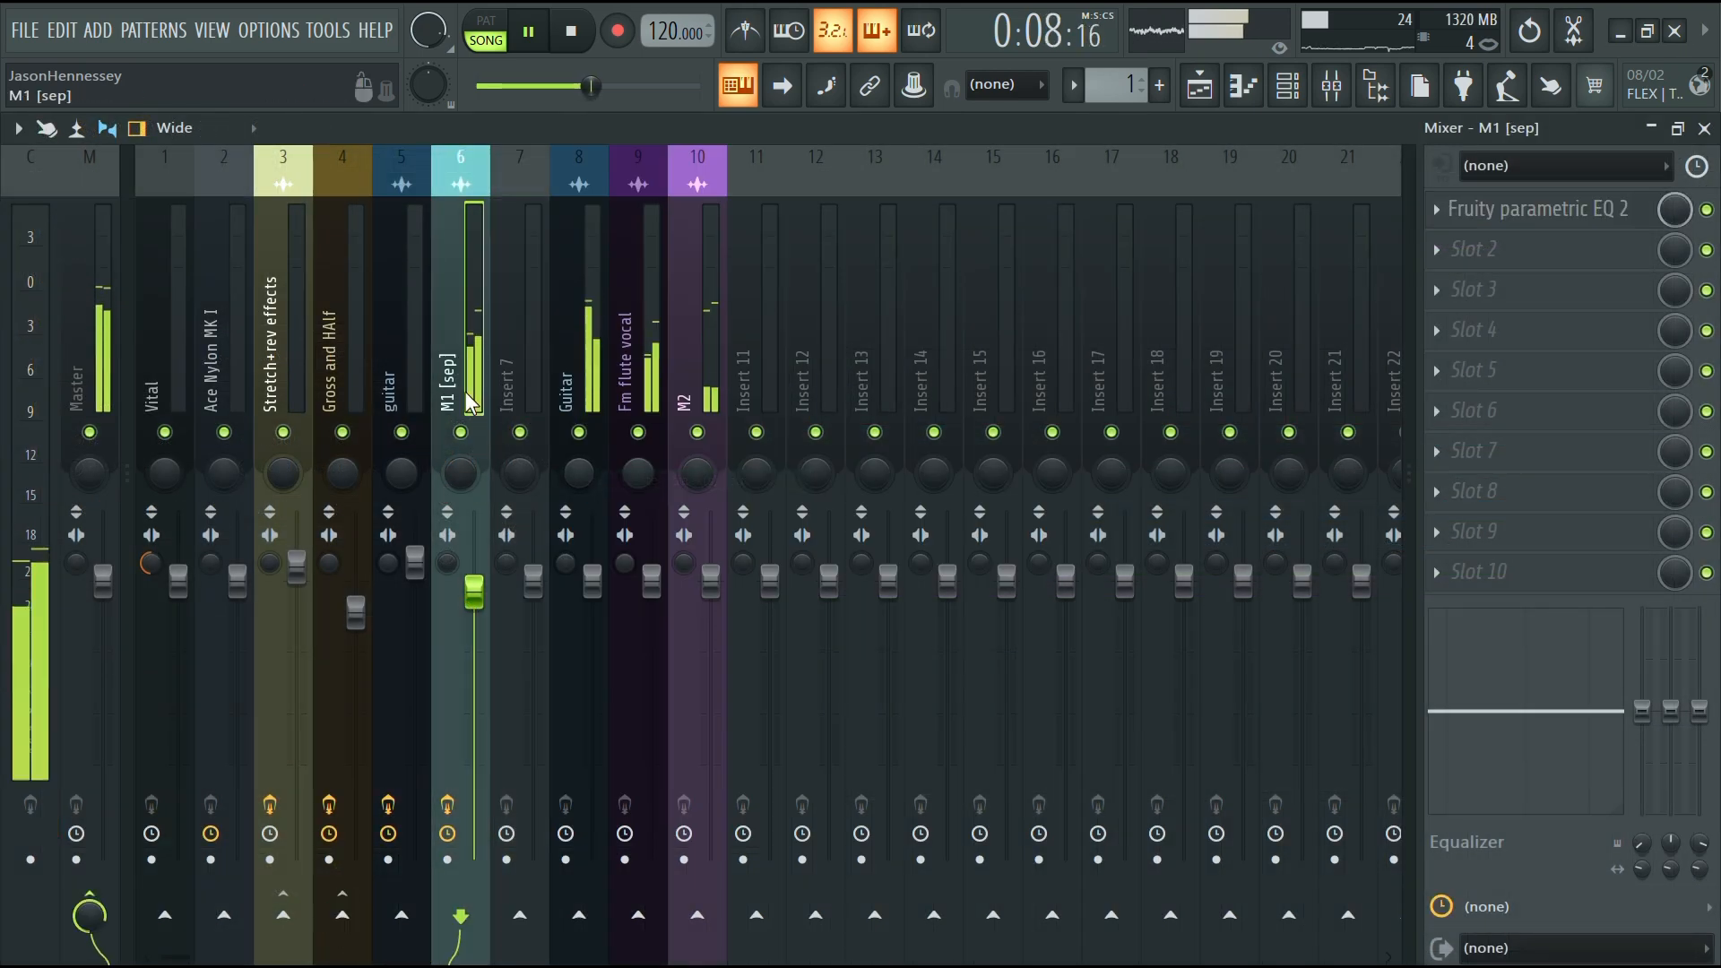
key("alt+Right")
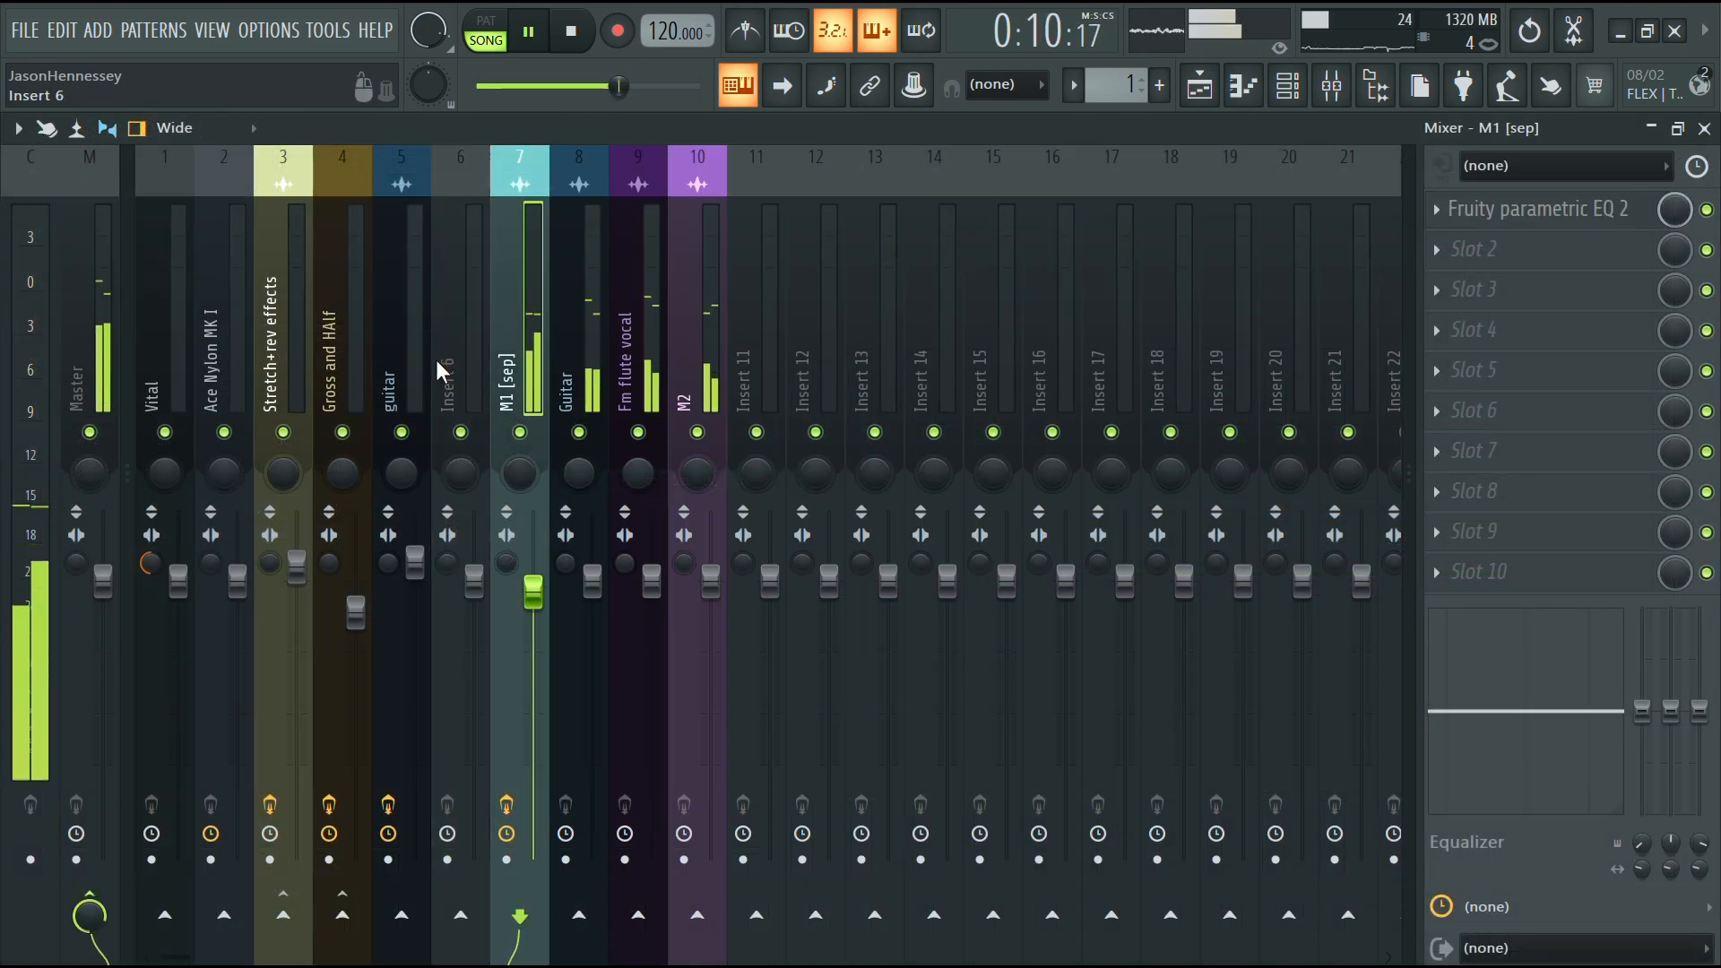
left_click(722, 372)
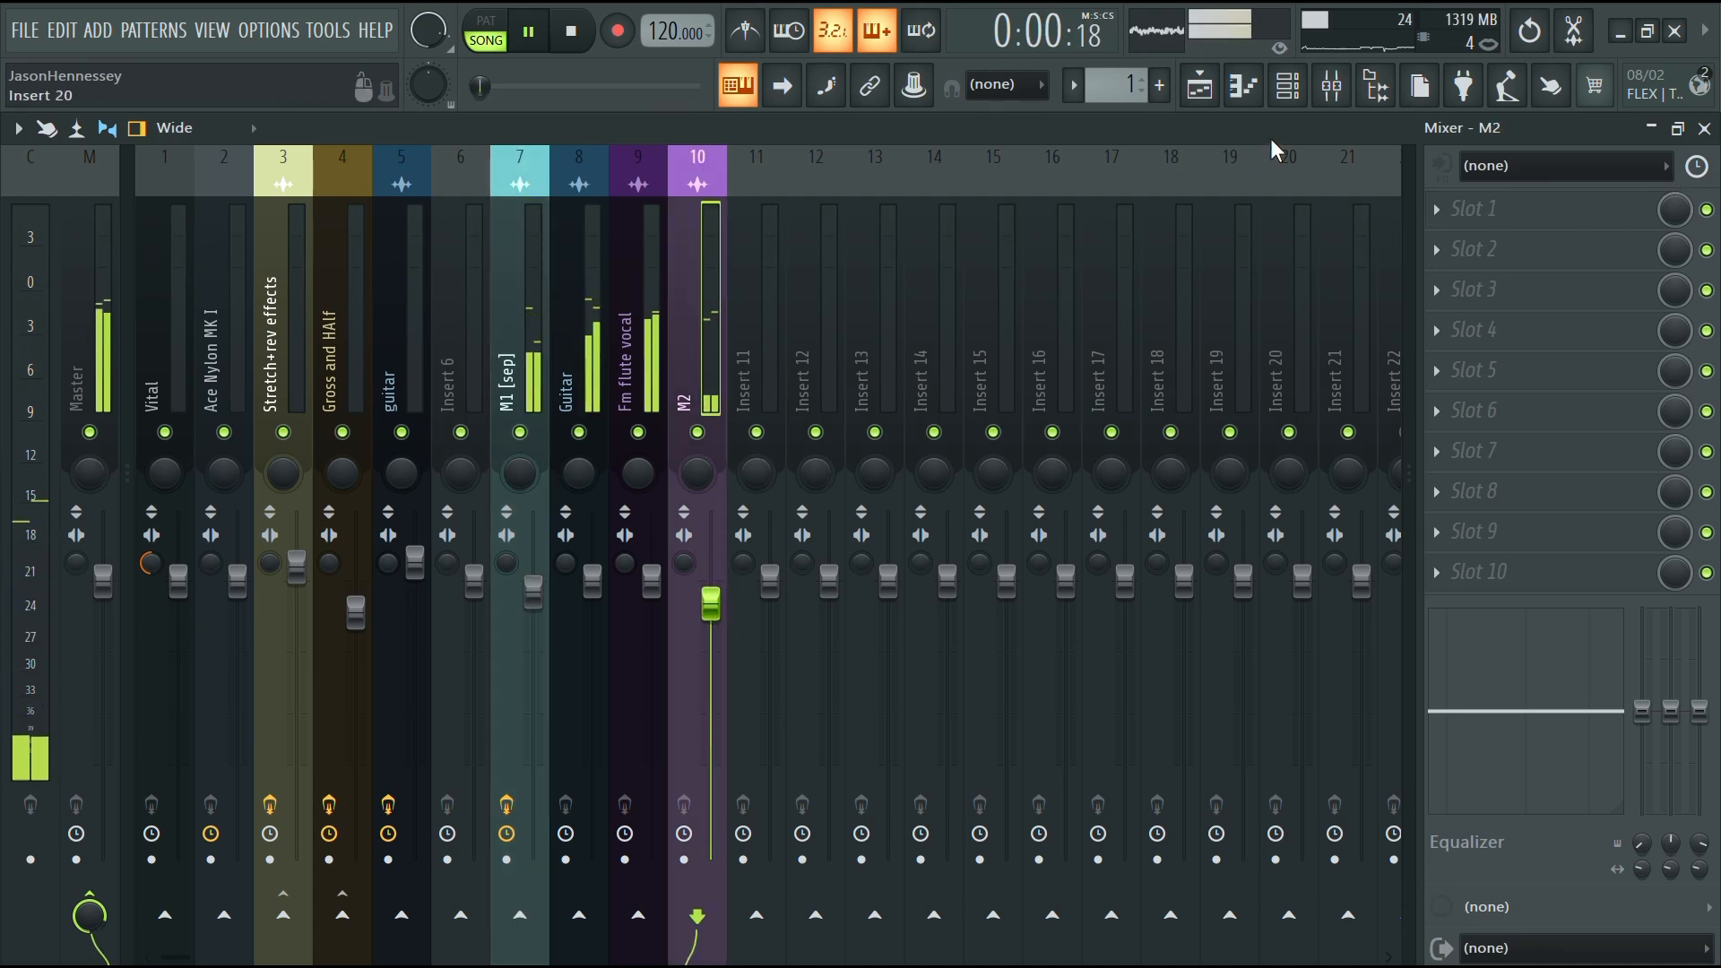
left_click(1206, 100)
Select the M1 [sep], Guitar and Fm flute vocal clips and move them up to tracks 2 through 4
left_click_drag(841, 349, 768, 606)
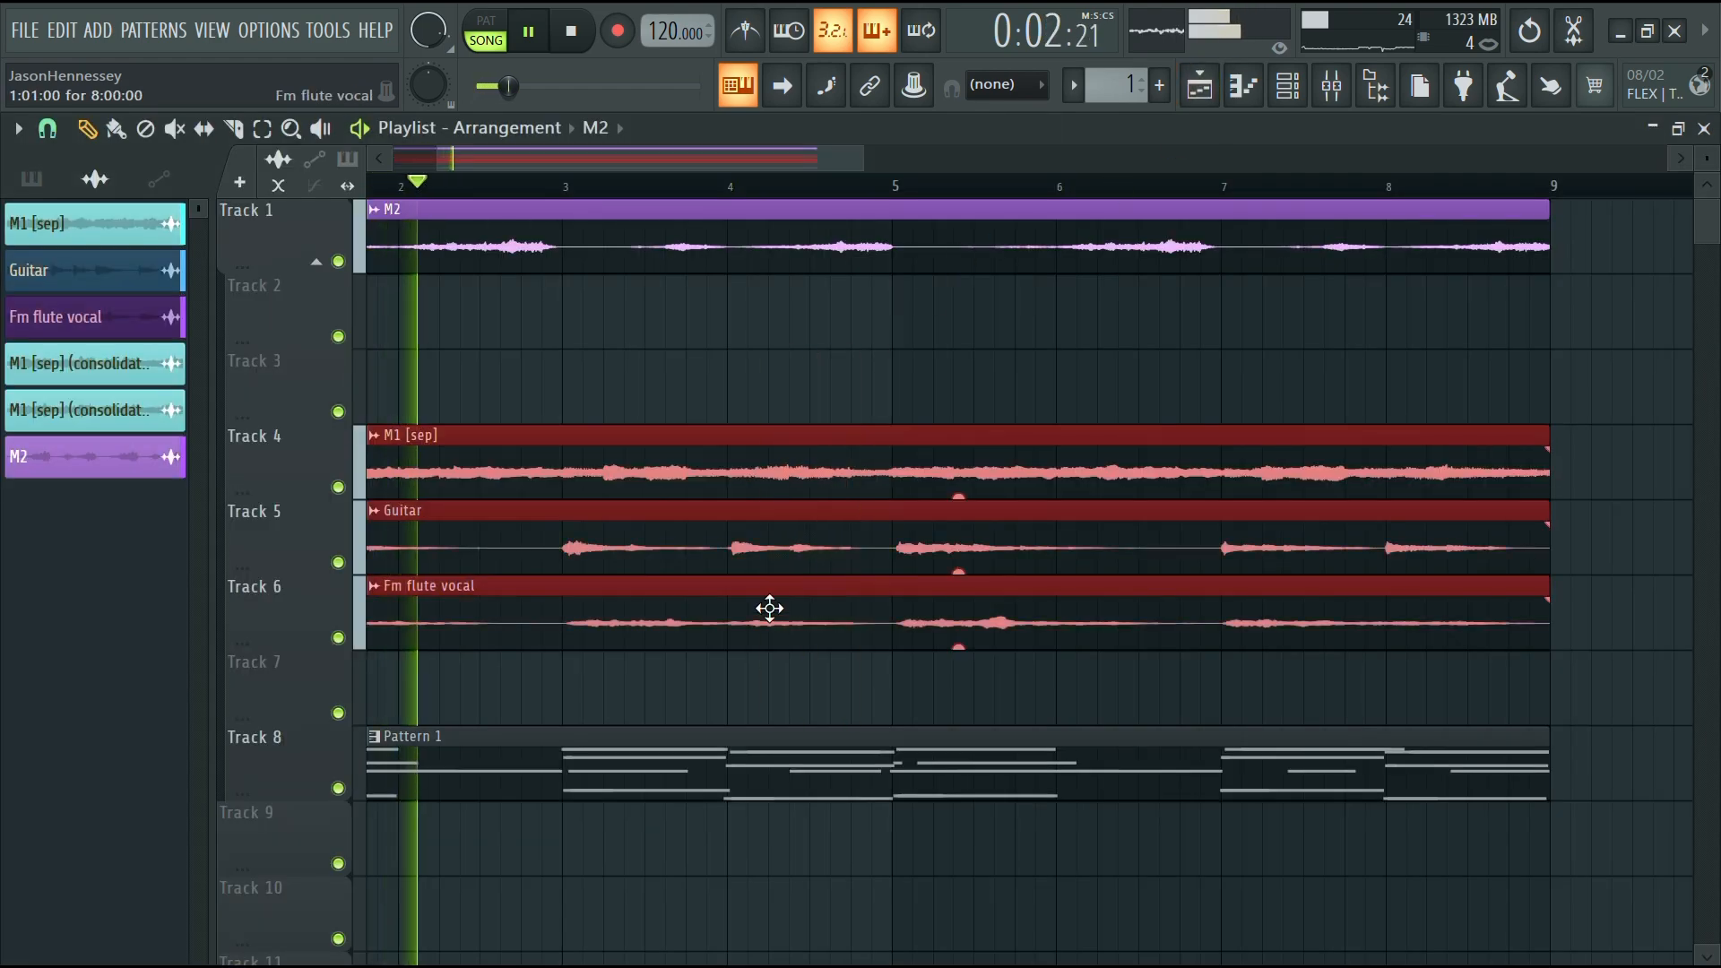
left_click_drag(775, 411, 776, 261)
Sort the audio clip list by name, select the unused clips and delete them
left_click(93, 180)
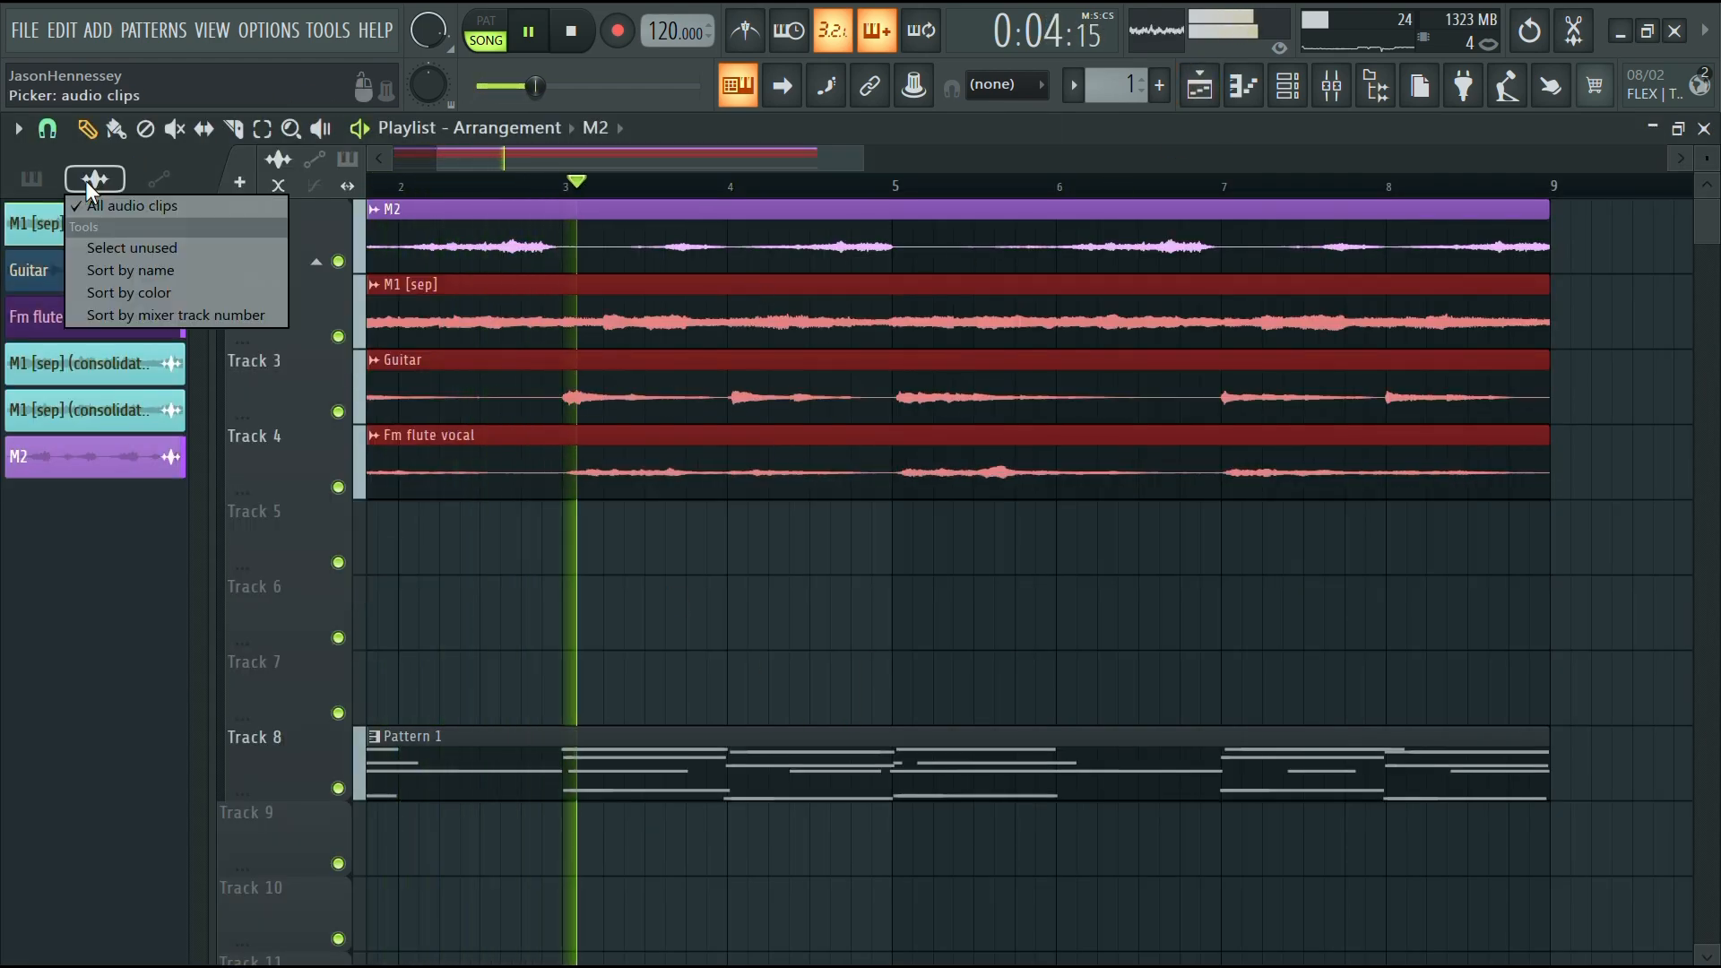
left_click(147, 269)
left_click(94, 179)
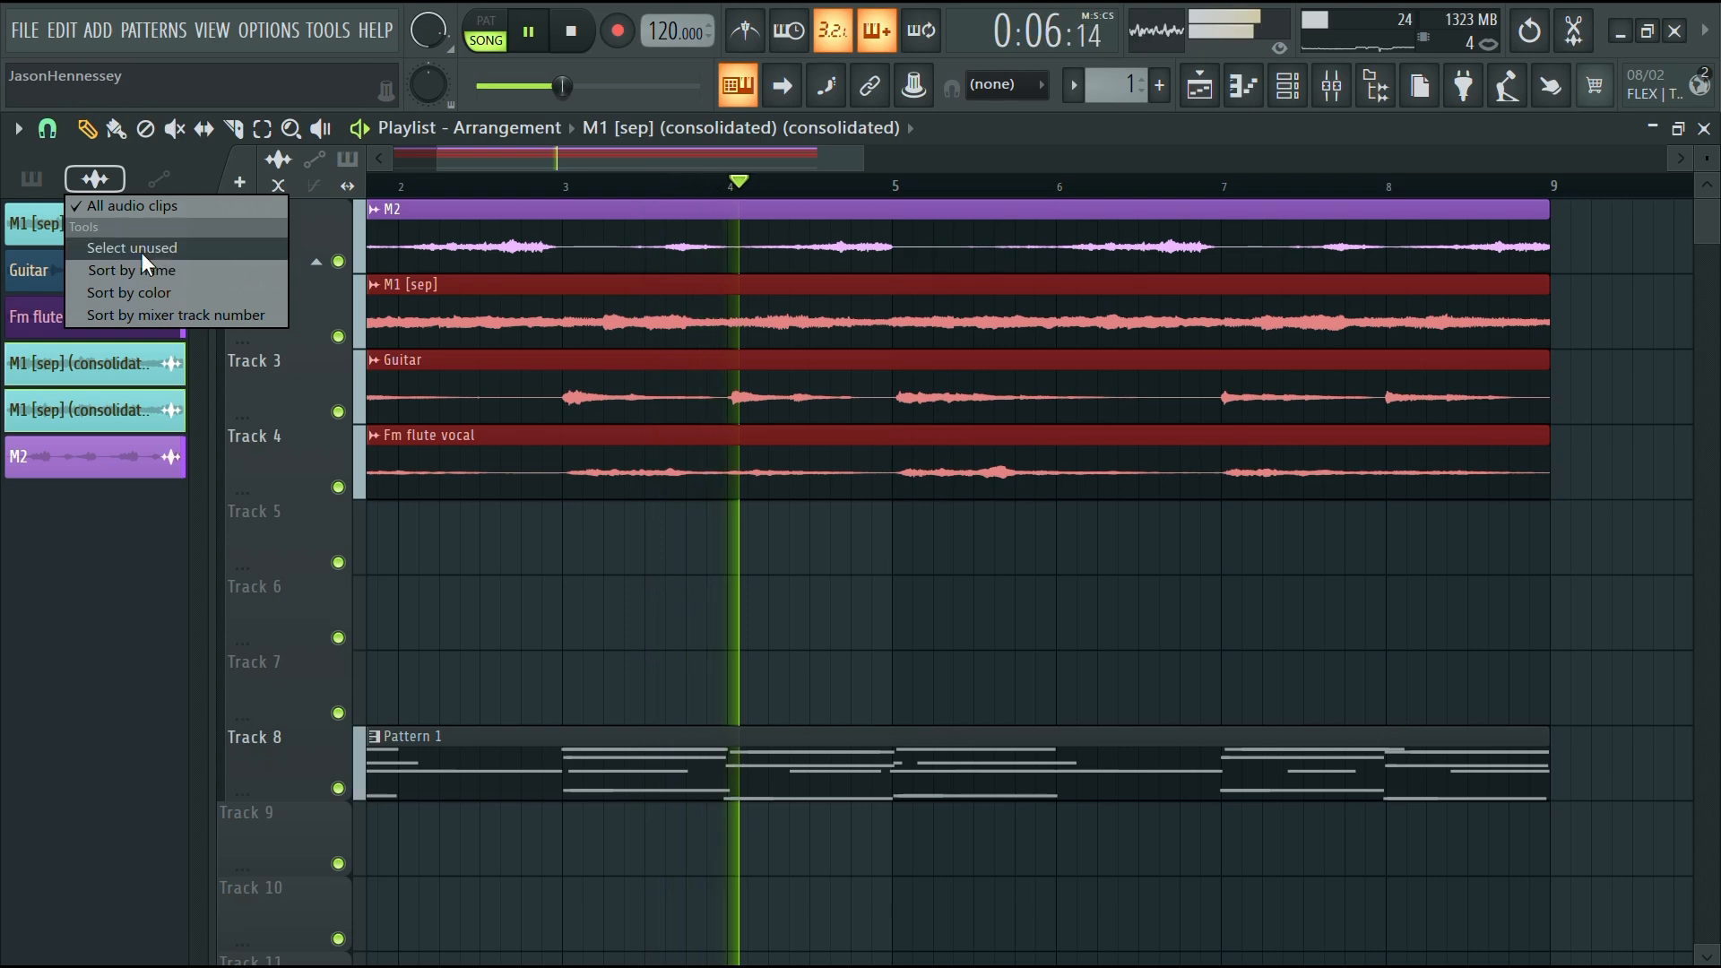
left_click(142, 249)
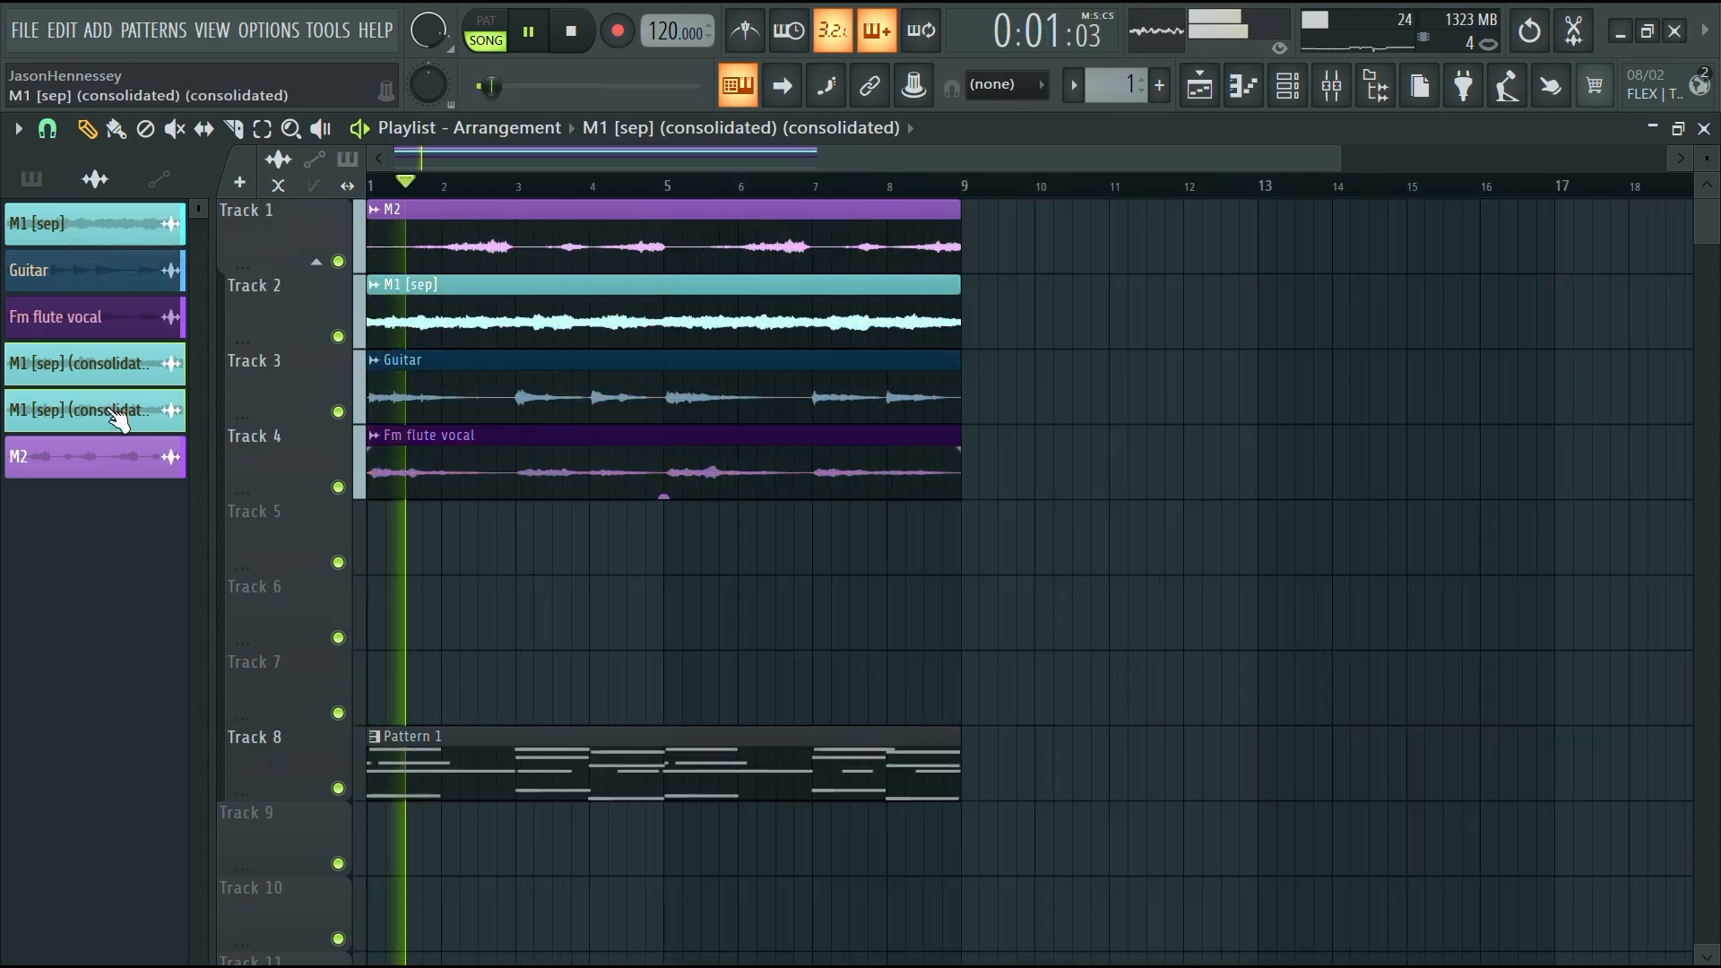
right_click(108, 411)
left_click(197, 663)
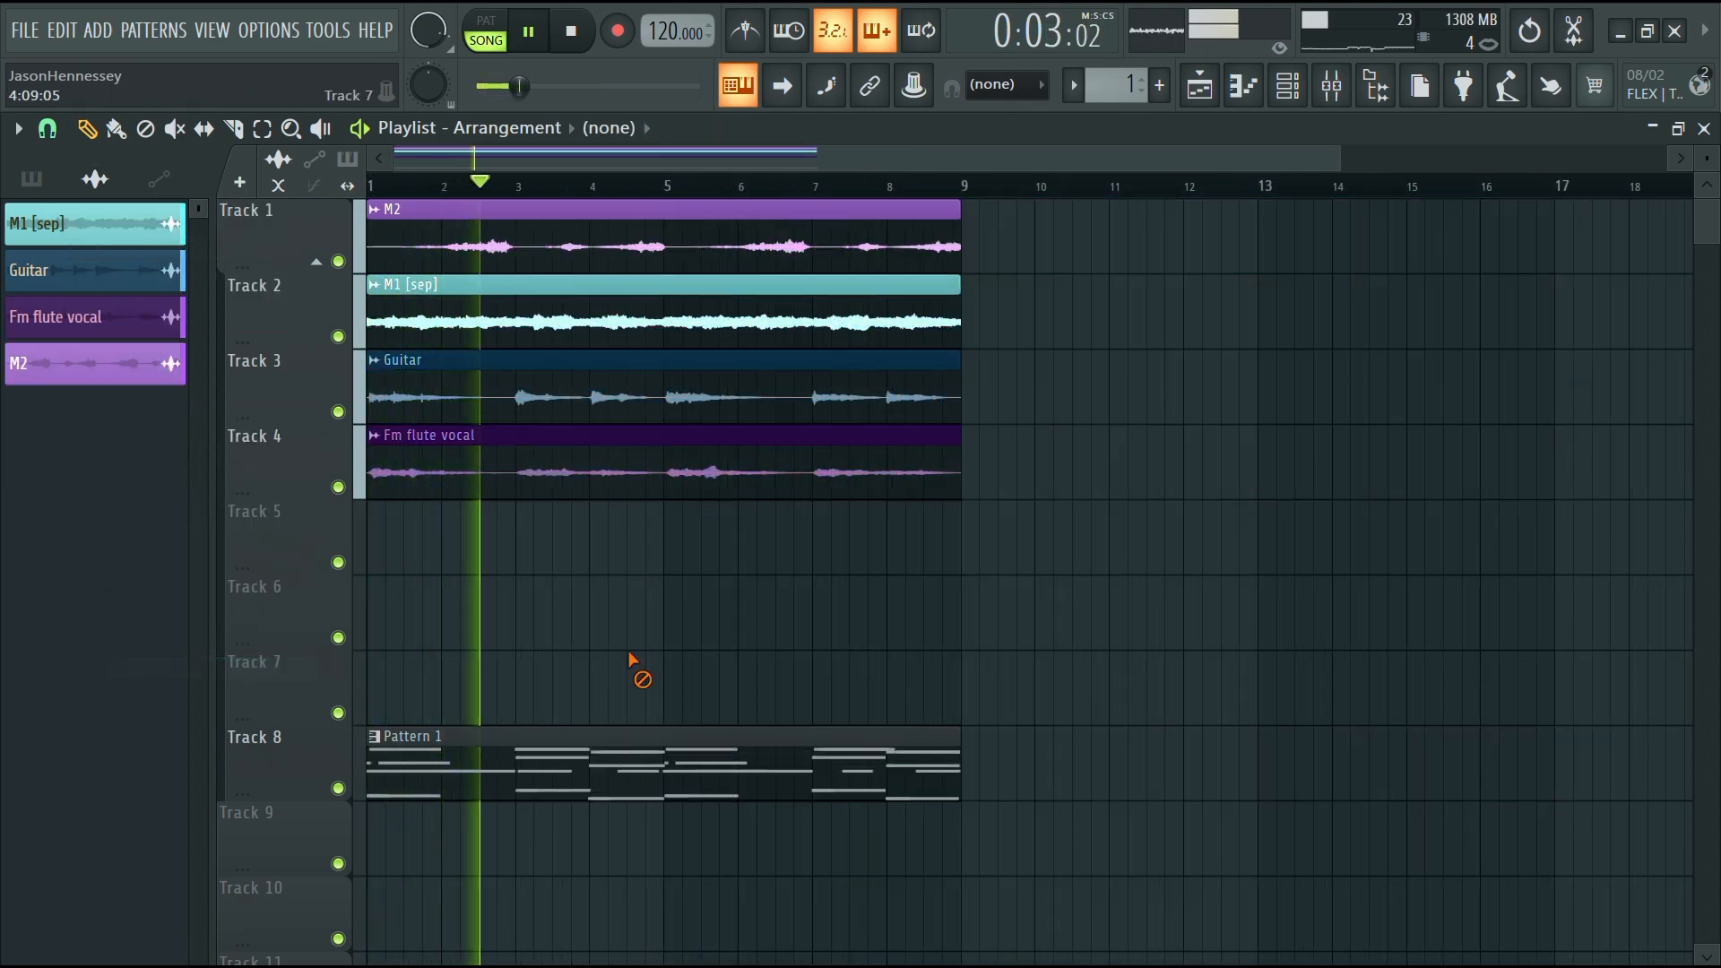
Move the Pattern 1 clip up from track 8 to track 6 and play it back
scroll(521, 403, "down", 2)
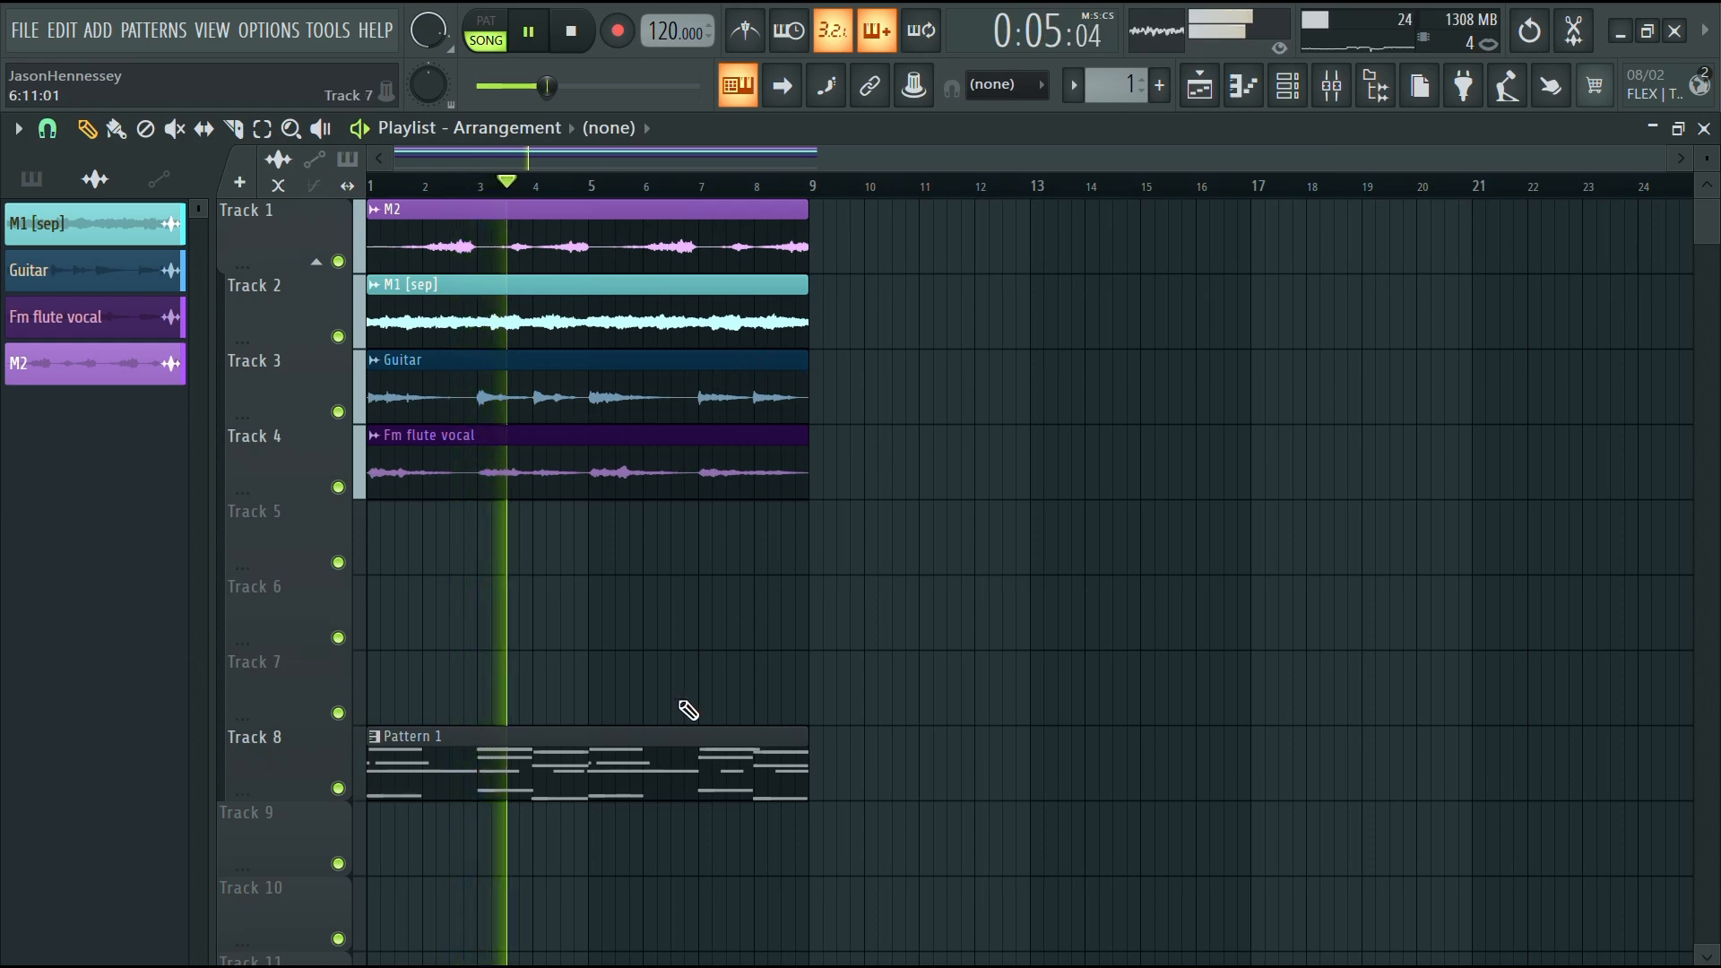
left_click_drag(686, 733, 557, 537)
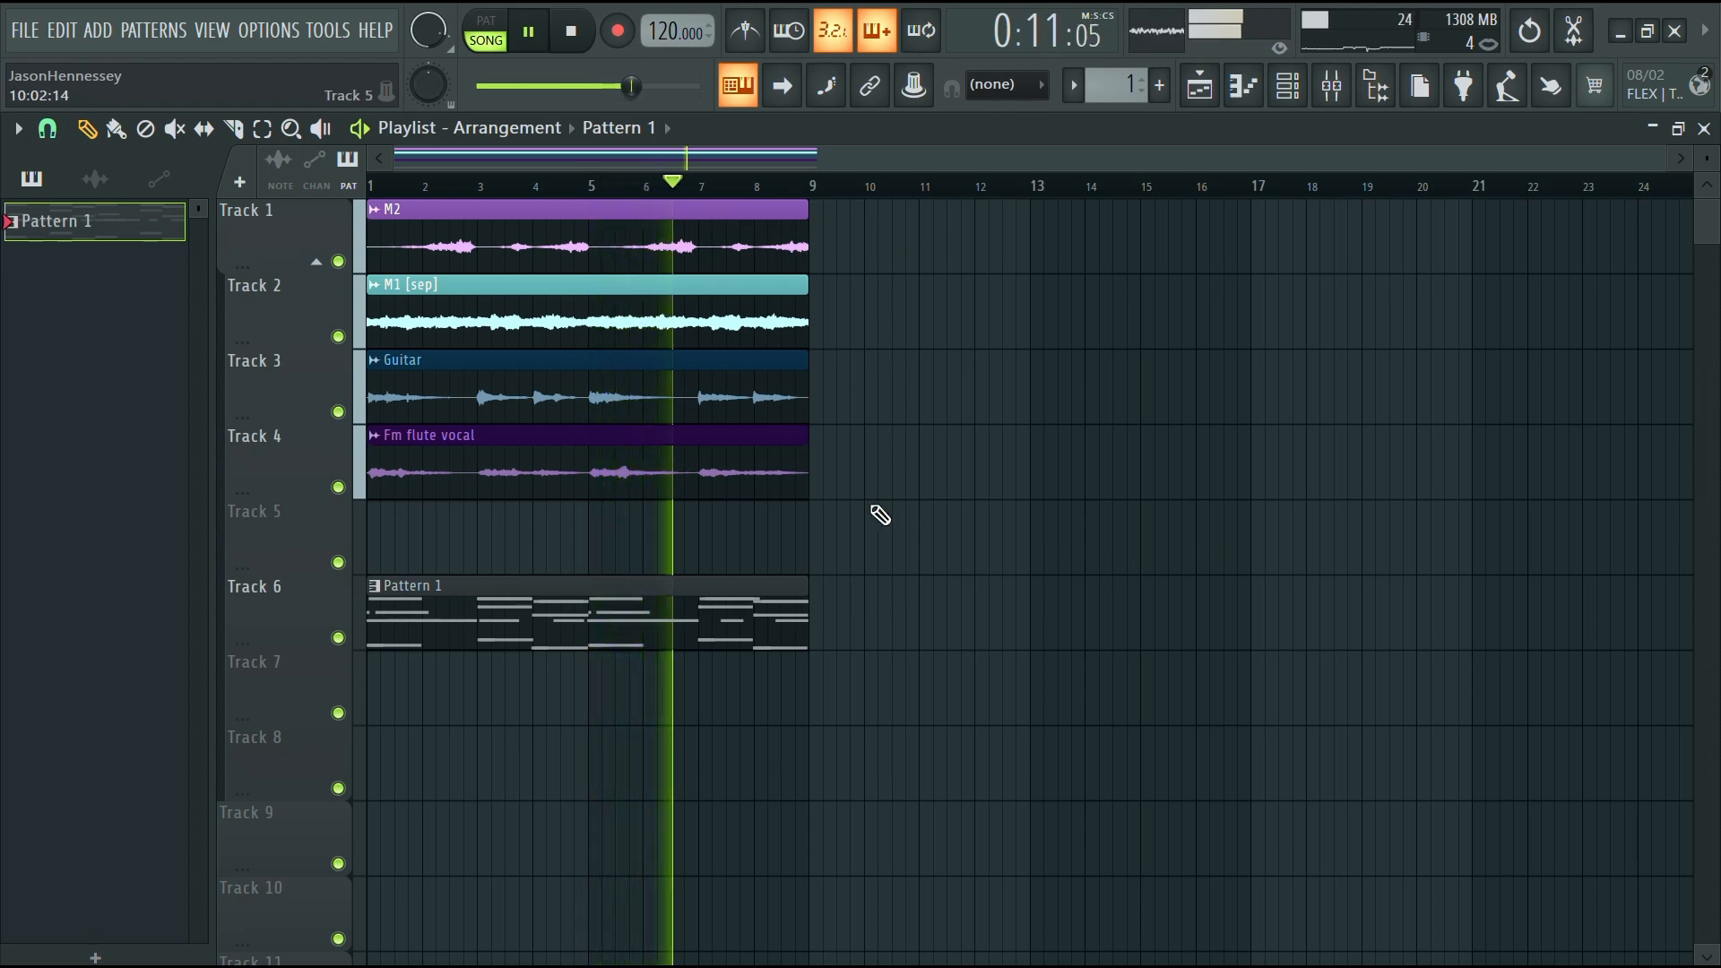
key("space")
key("space")
key("space")
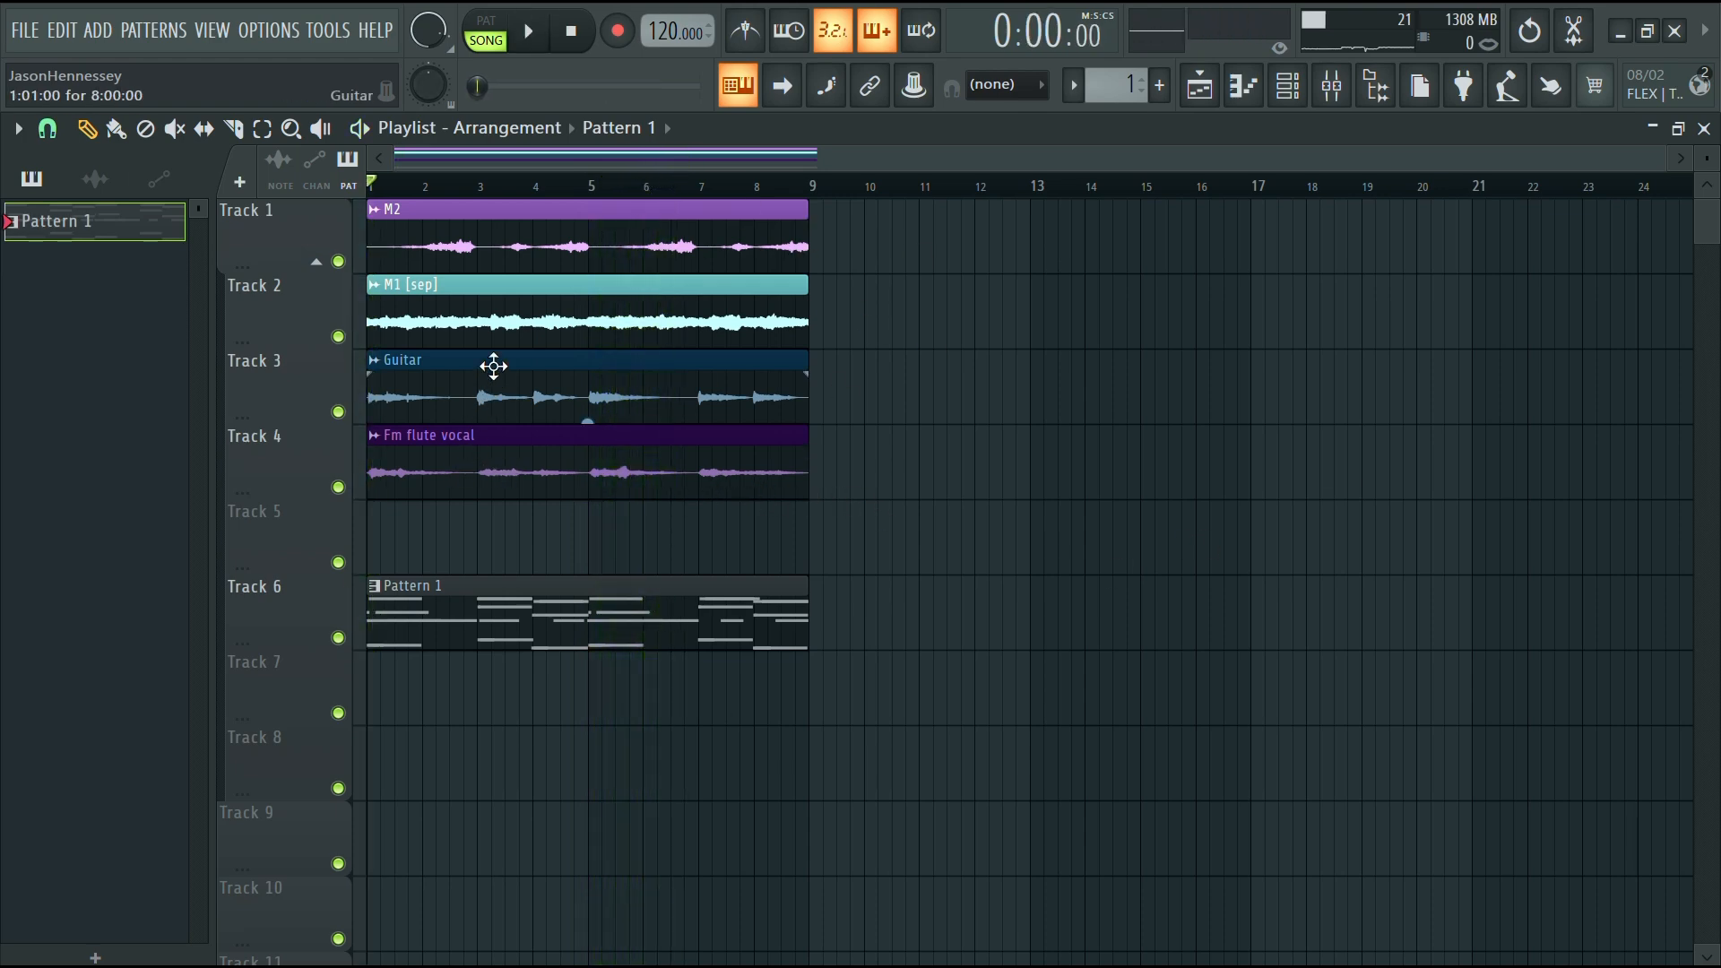
Duplicate the M1 [sep] clip to bar 9 and move the Fm flute vocal clip to start at bar 9
left_click_drag(493, 323, 937, 327)
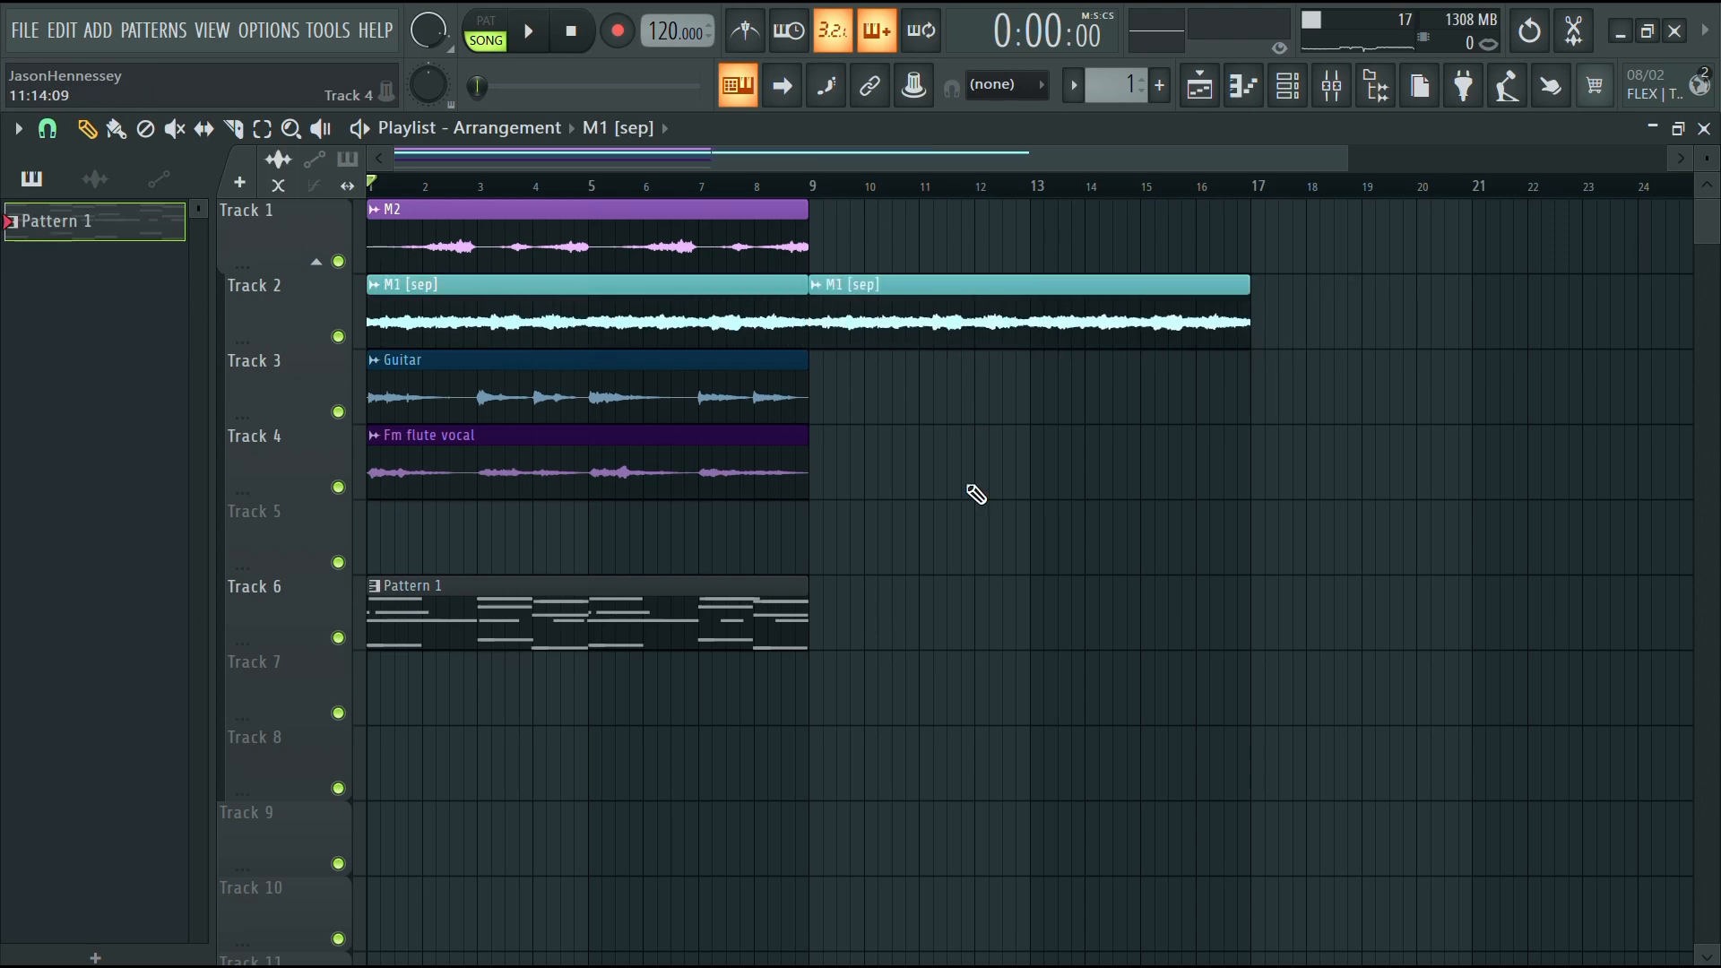
scroll(975, 492, "down", 2)
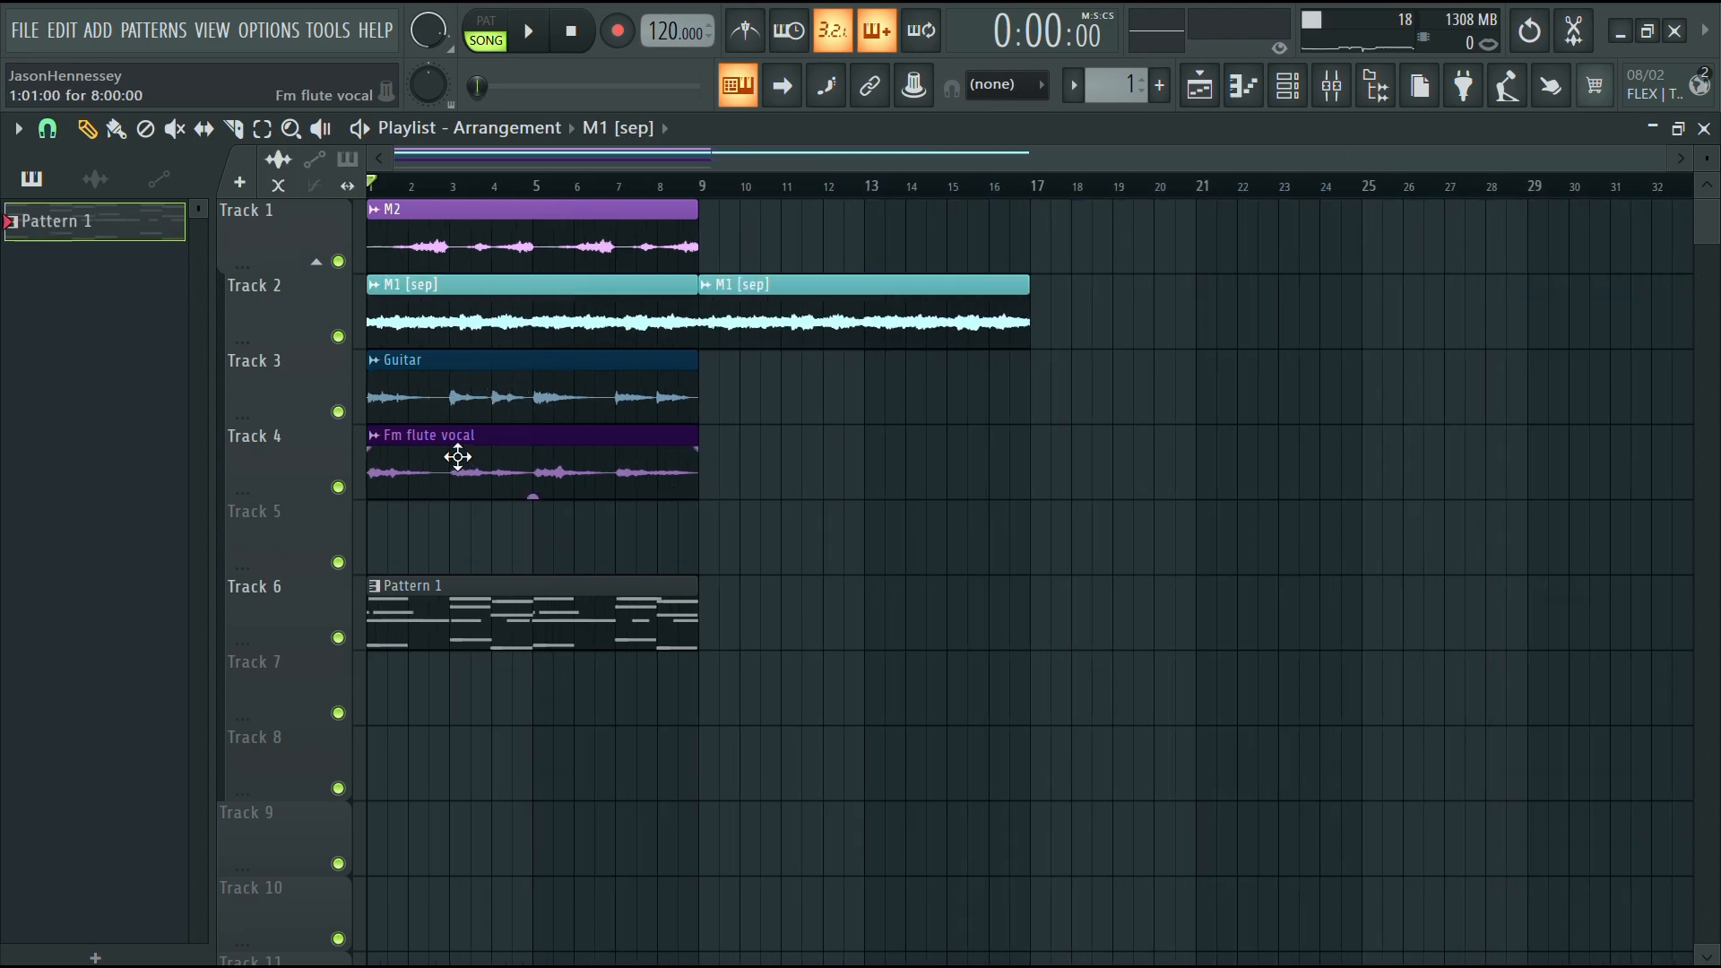
left_click_drag(466, 457, 795, 472)
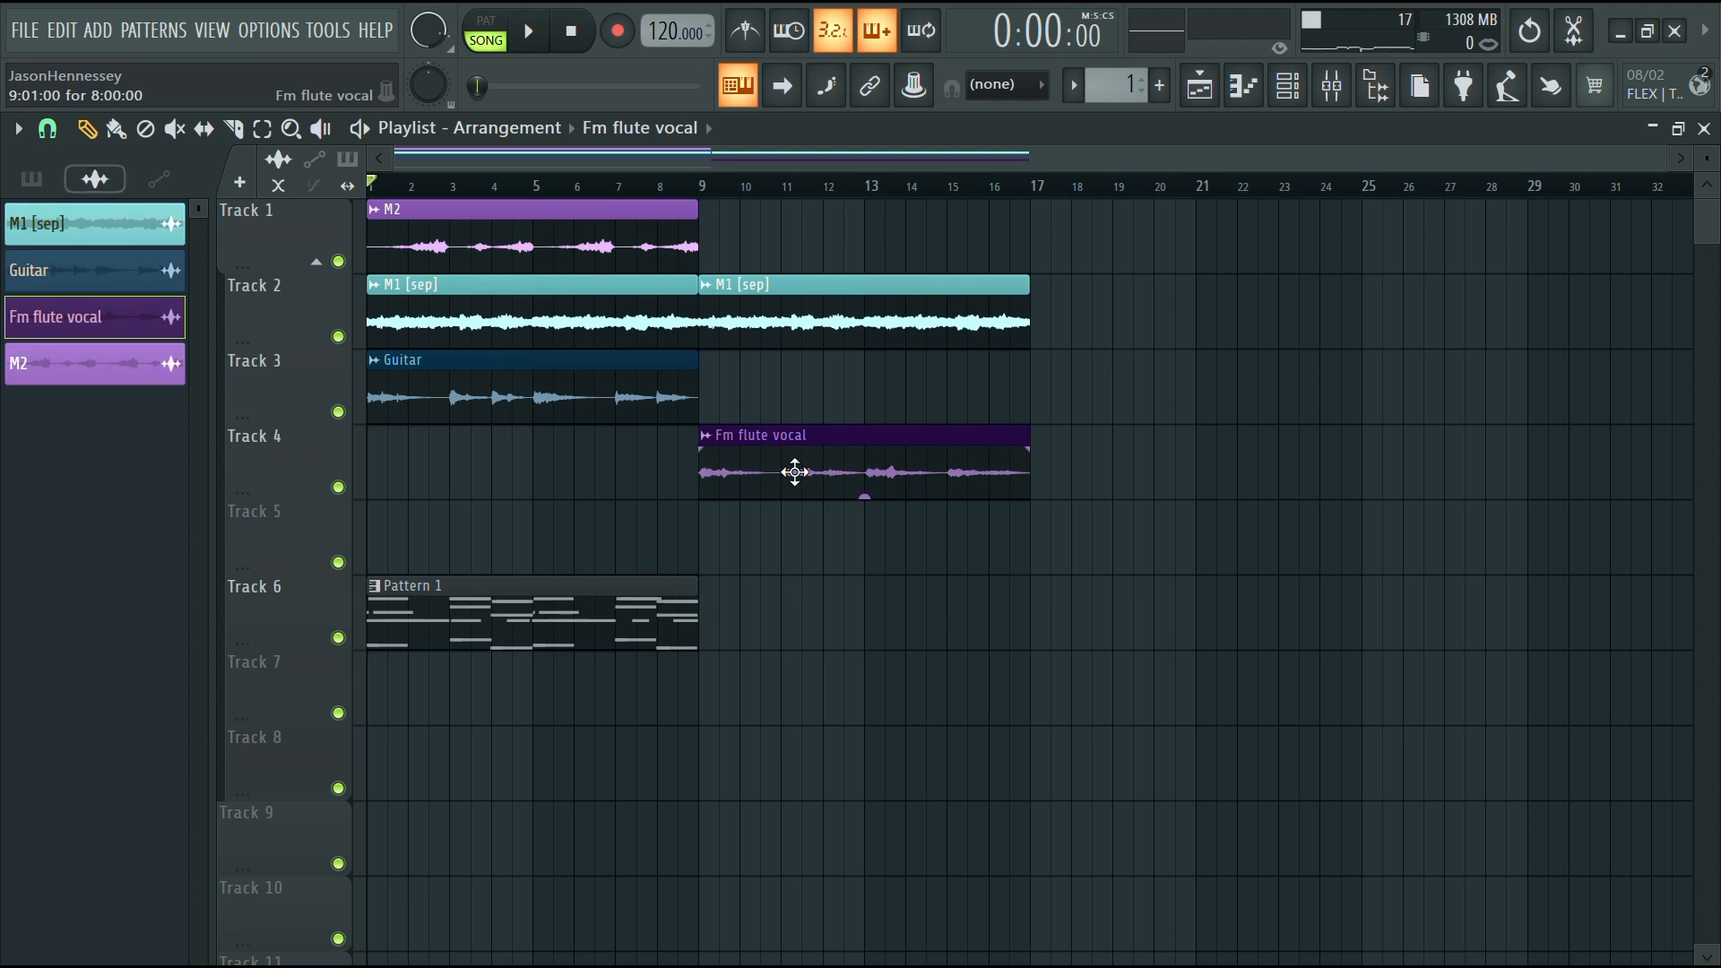
Move the M2 clip to start at bar 17 and copy the Guitar clip to bar 17
left_click_drag(595, 230, 1219, 224)
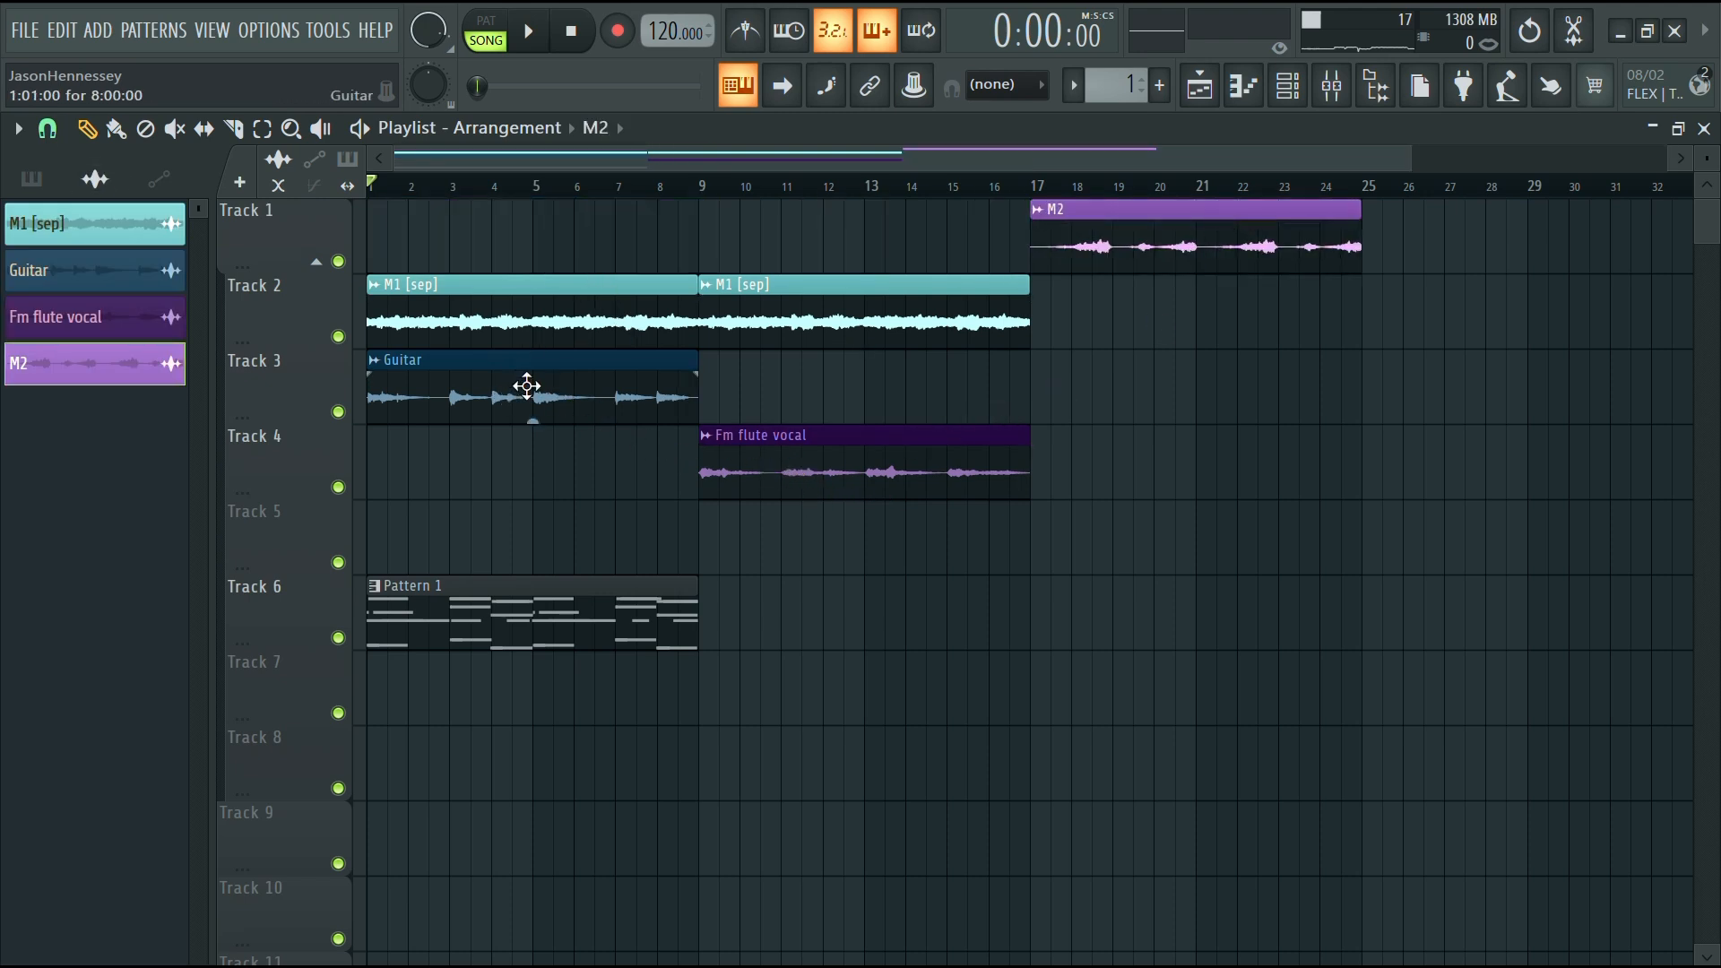
mouse_move(527, 387)
left_mouse_down()
mouse_move(1233, 396)
mouse_move(1189, 402)
left_mouse_up()
Copy the Fm flute vocal and M1 [sep] clips to start at bar 25
scroll(1183, 404, "down", 1)
mouse_move(724, 472)
left_mouse_down()
mouse_move(1353, 472)
mouse_move(1254, 472)
left_mouse_up()
mouse_move(786, 314)
left_mouse_down()
mouse_move(1383, 309)
mouse_move(1316, 315)
left_mouse_up()
Repeat Pattern 1 across bars 1 to 33 and play back the arrangement
mouse_move(481, 615)
left_mouse_down()
mouse_move(1271, 627)
mouse_move(1208, 639)
left_mouse_up()
key("space")
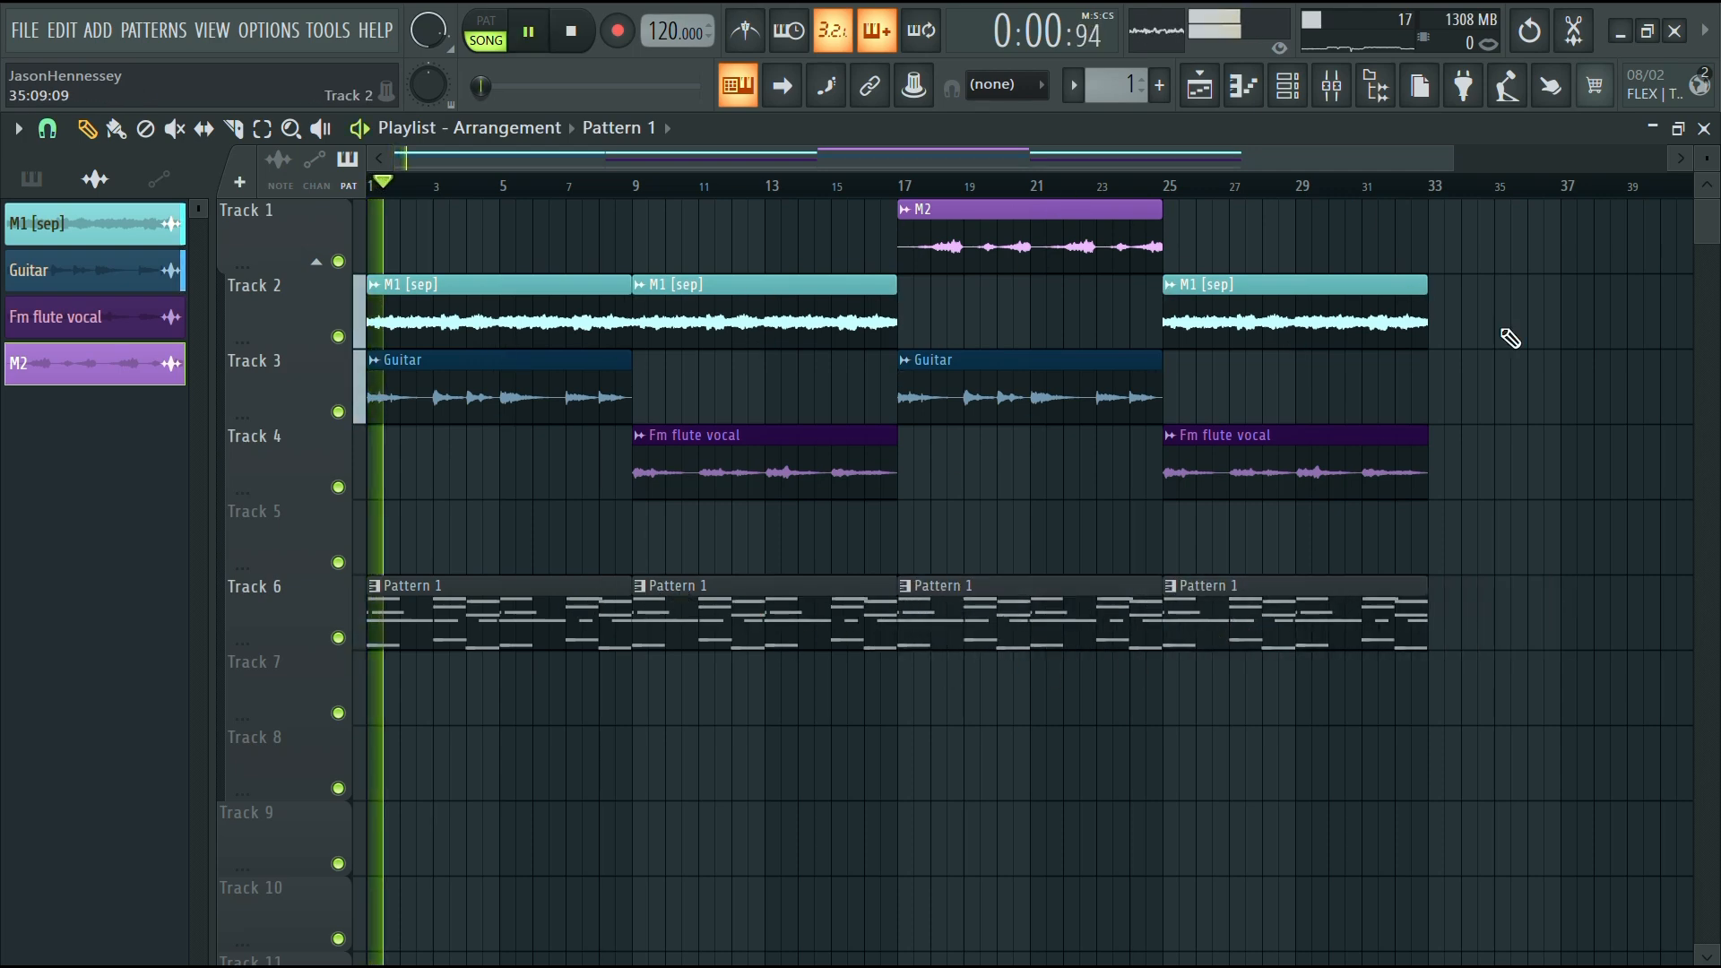
scroll(1222, 469, "down", 1)
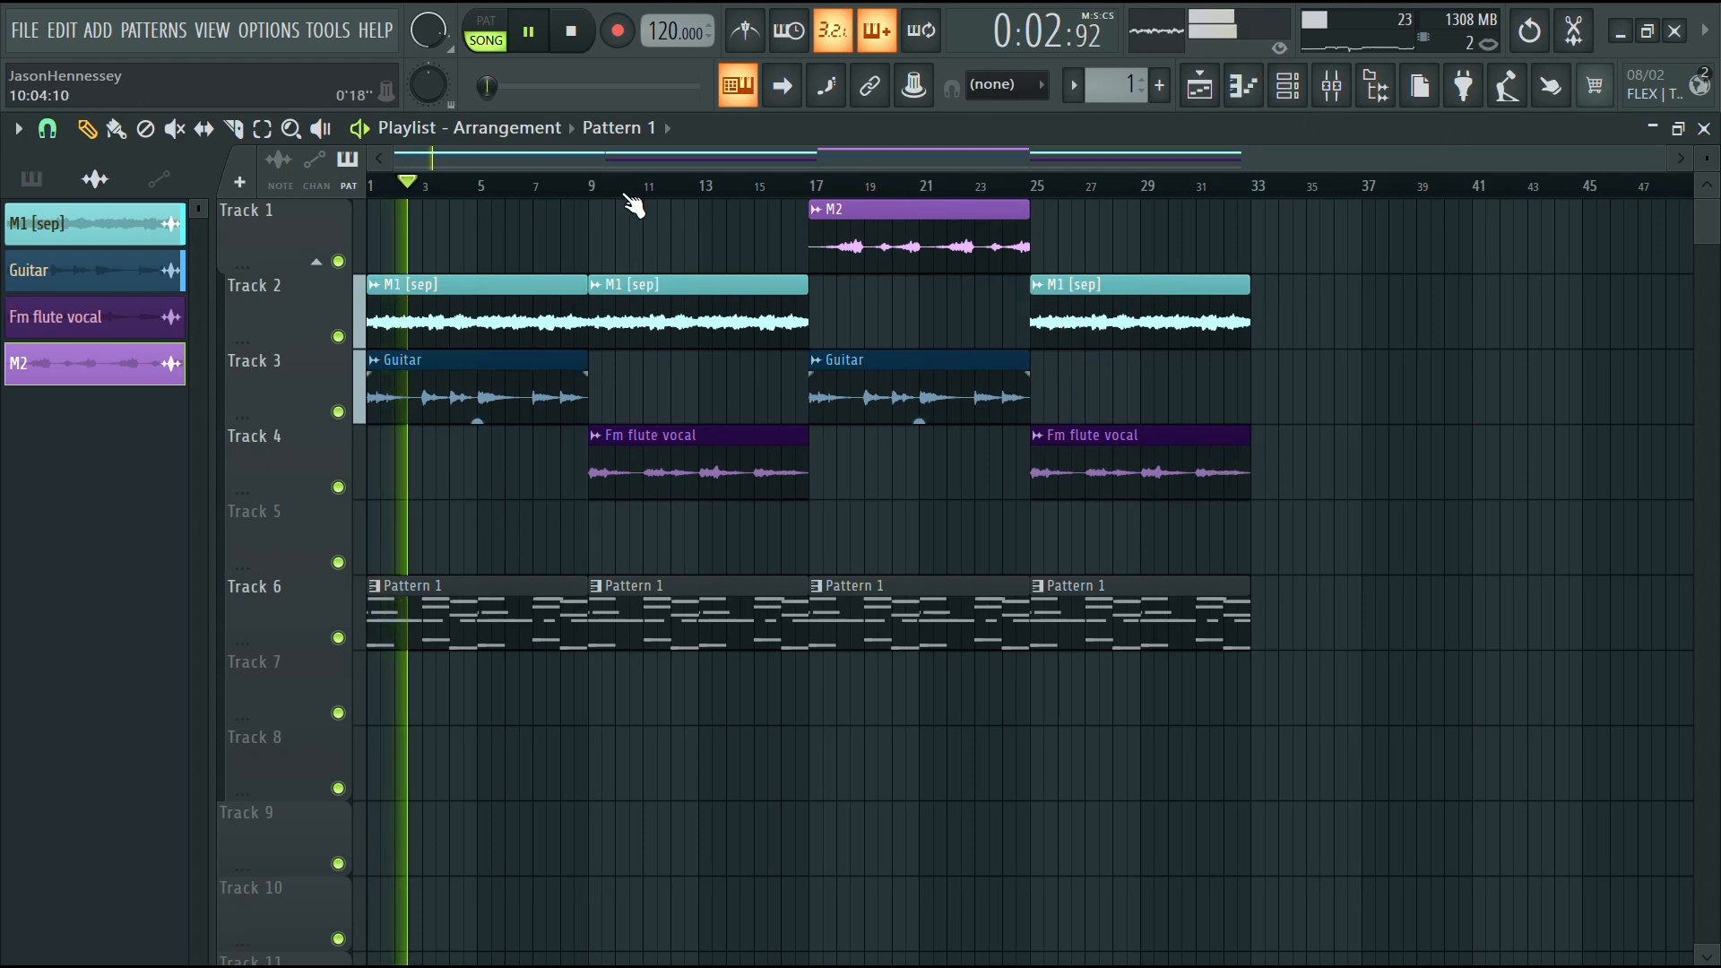
scroll(601, 472, "up", 2)
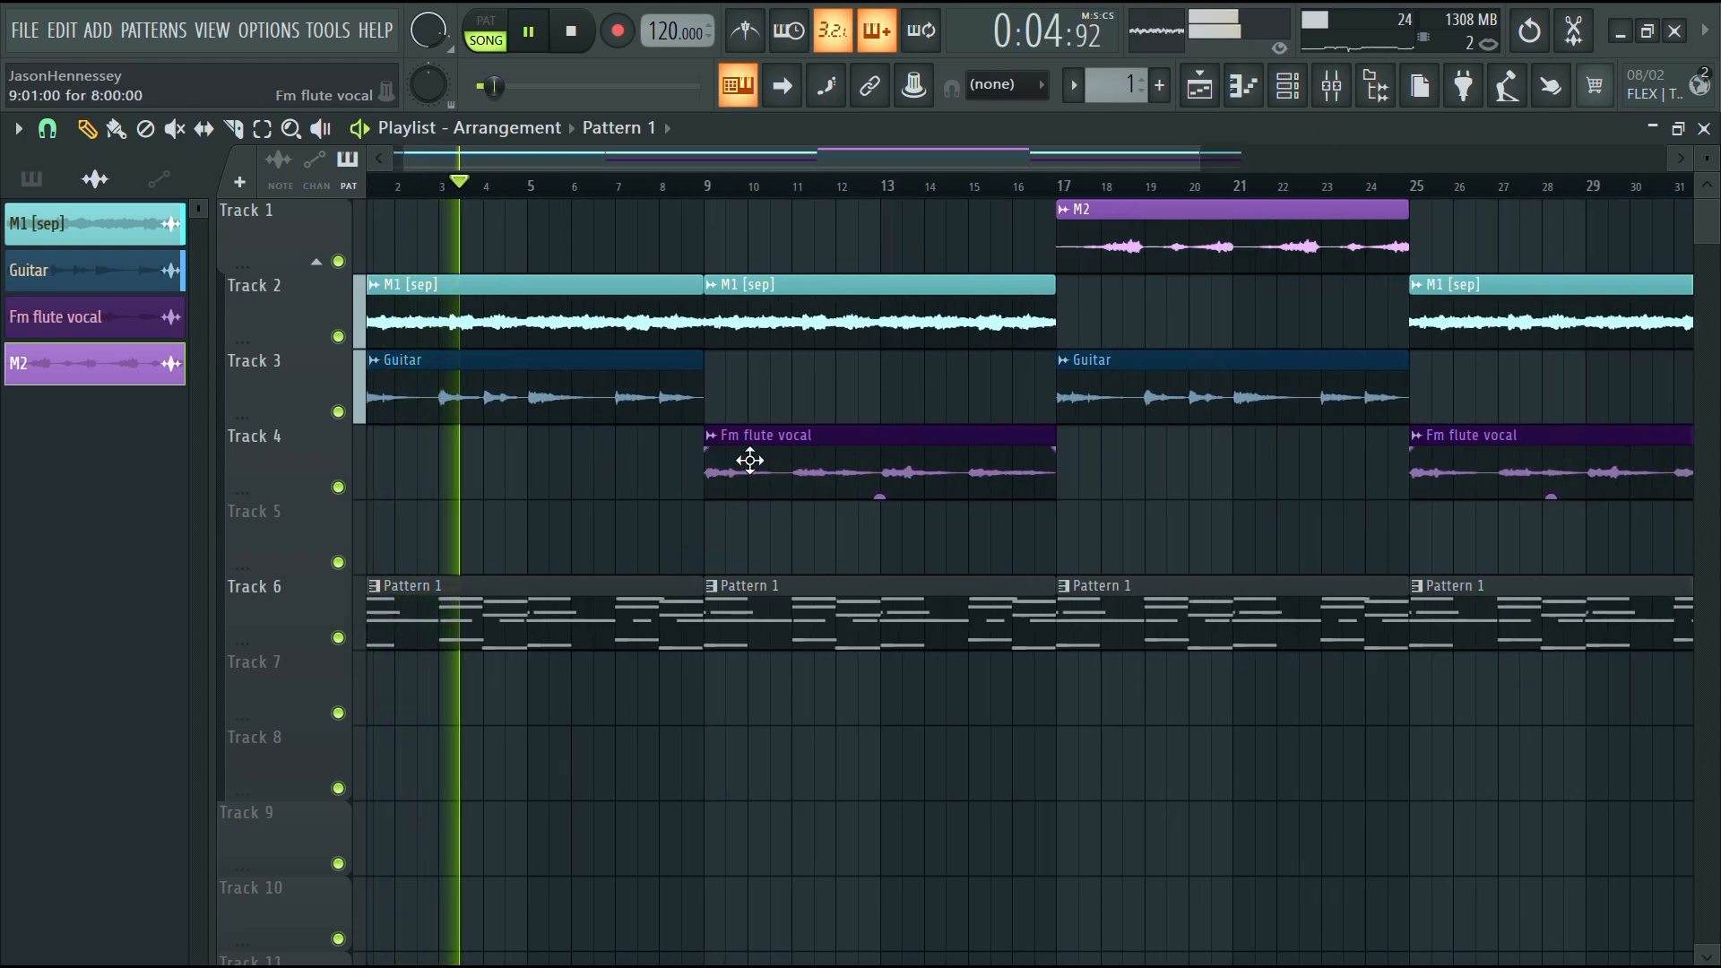
scroll(734, 466, "down", 2)
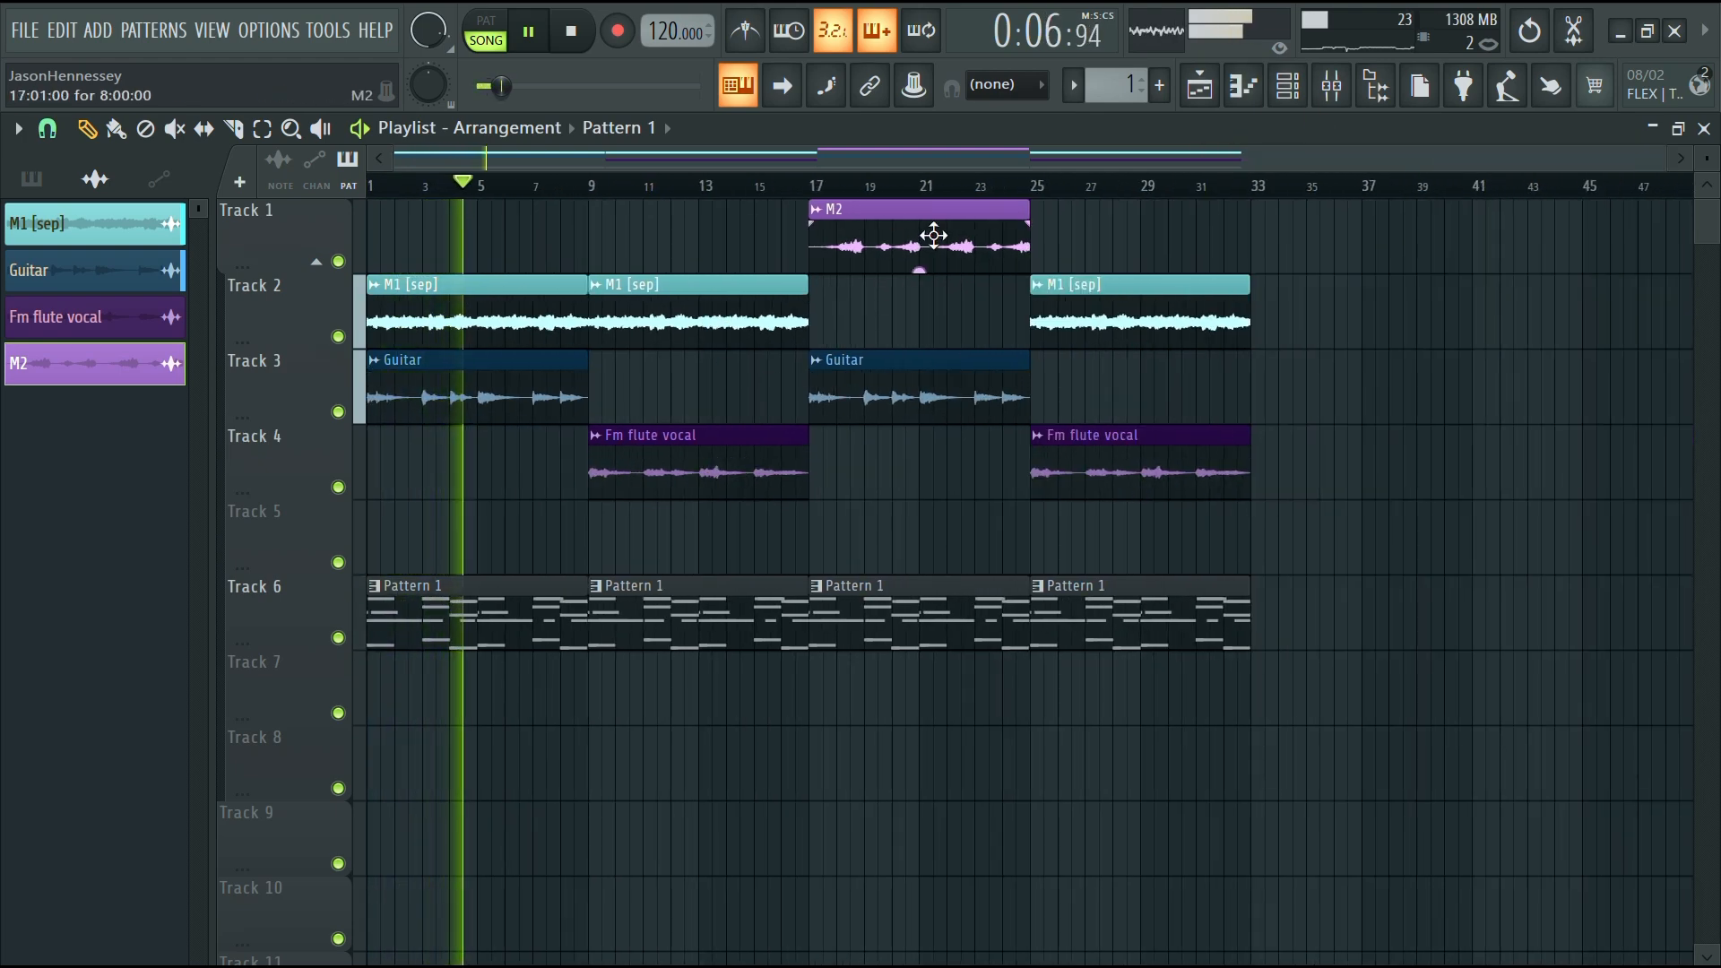
Select all clips in the arrangement and shift them 8 bars later so everything starts at bar 9
key("ctrl+a")
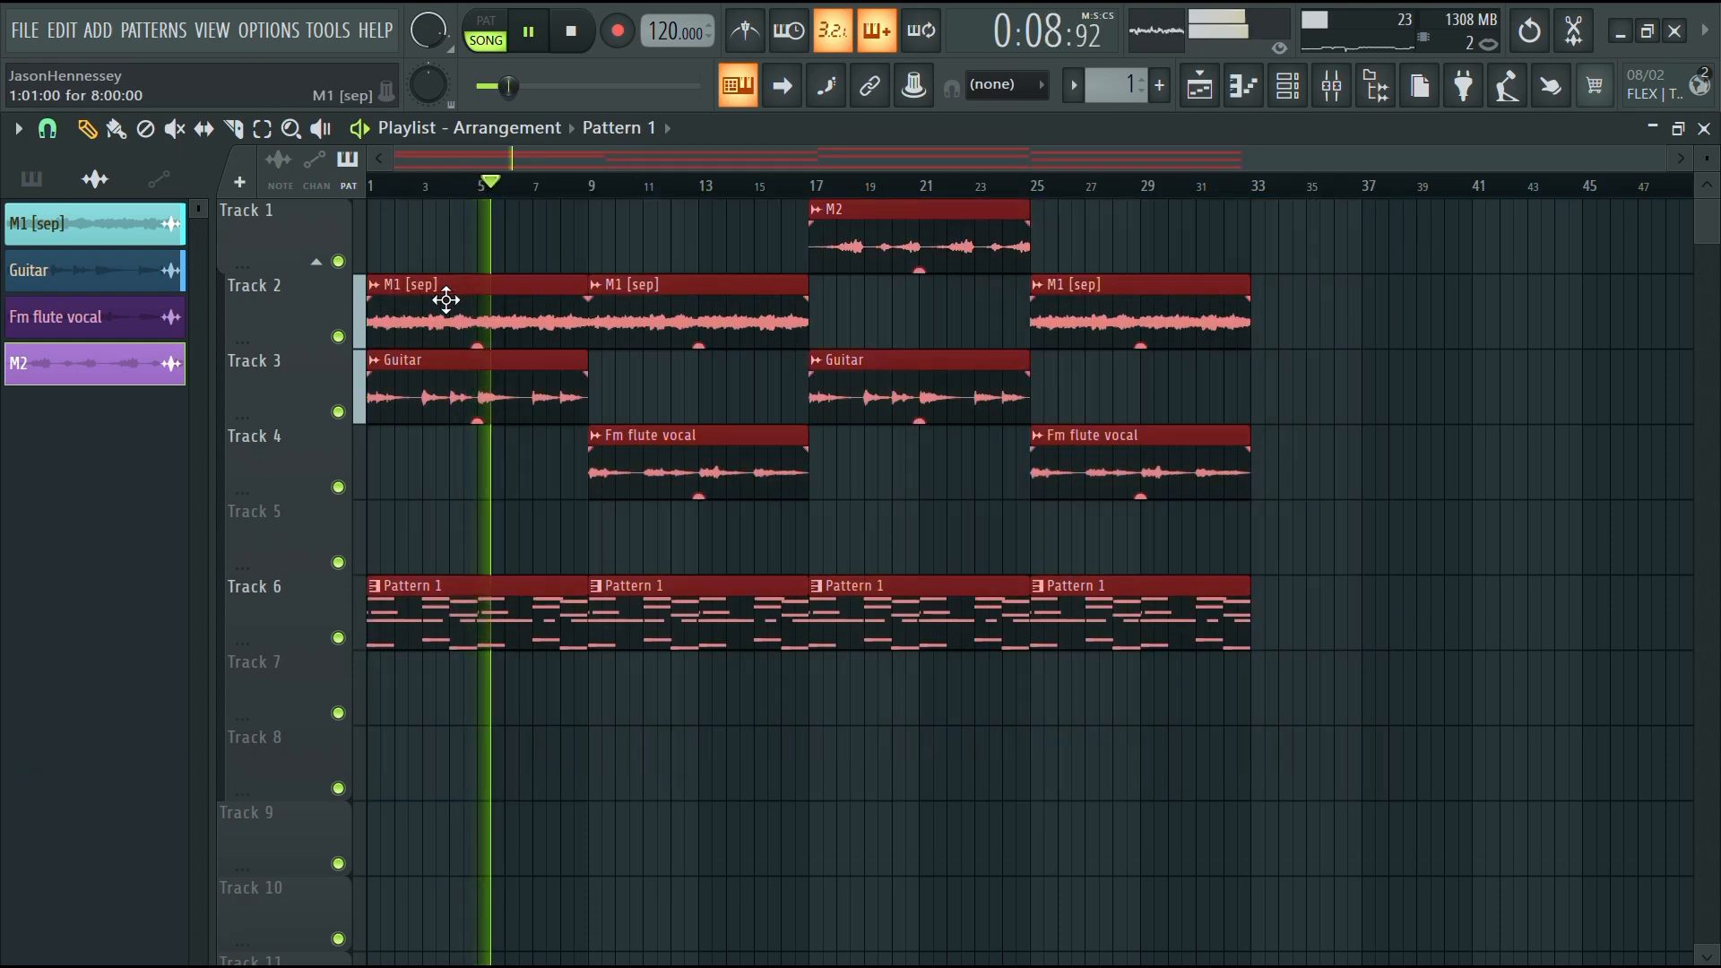
left_click_drag(442, 296, 672, 296)
left_click(578, 466, "ctrl")
key("space")
left_click(667, 267)
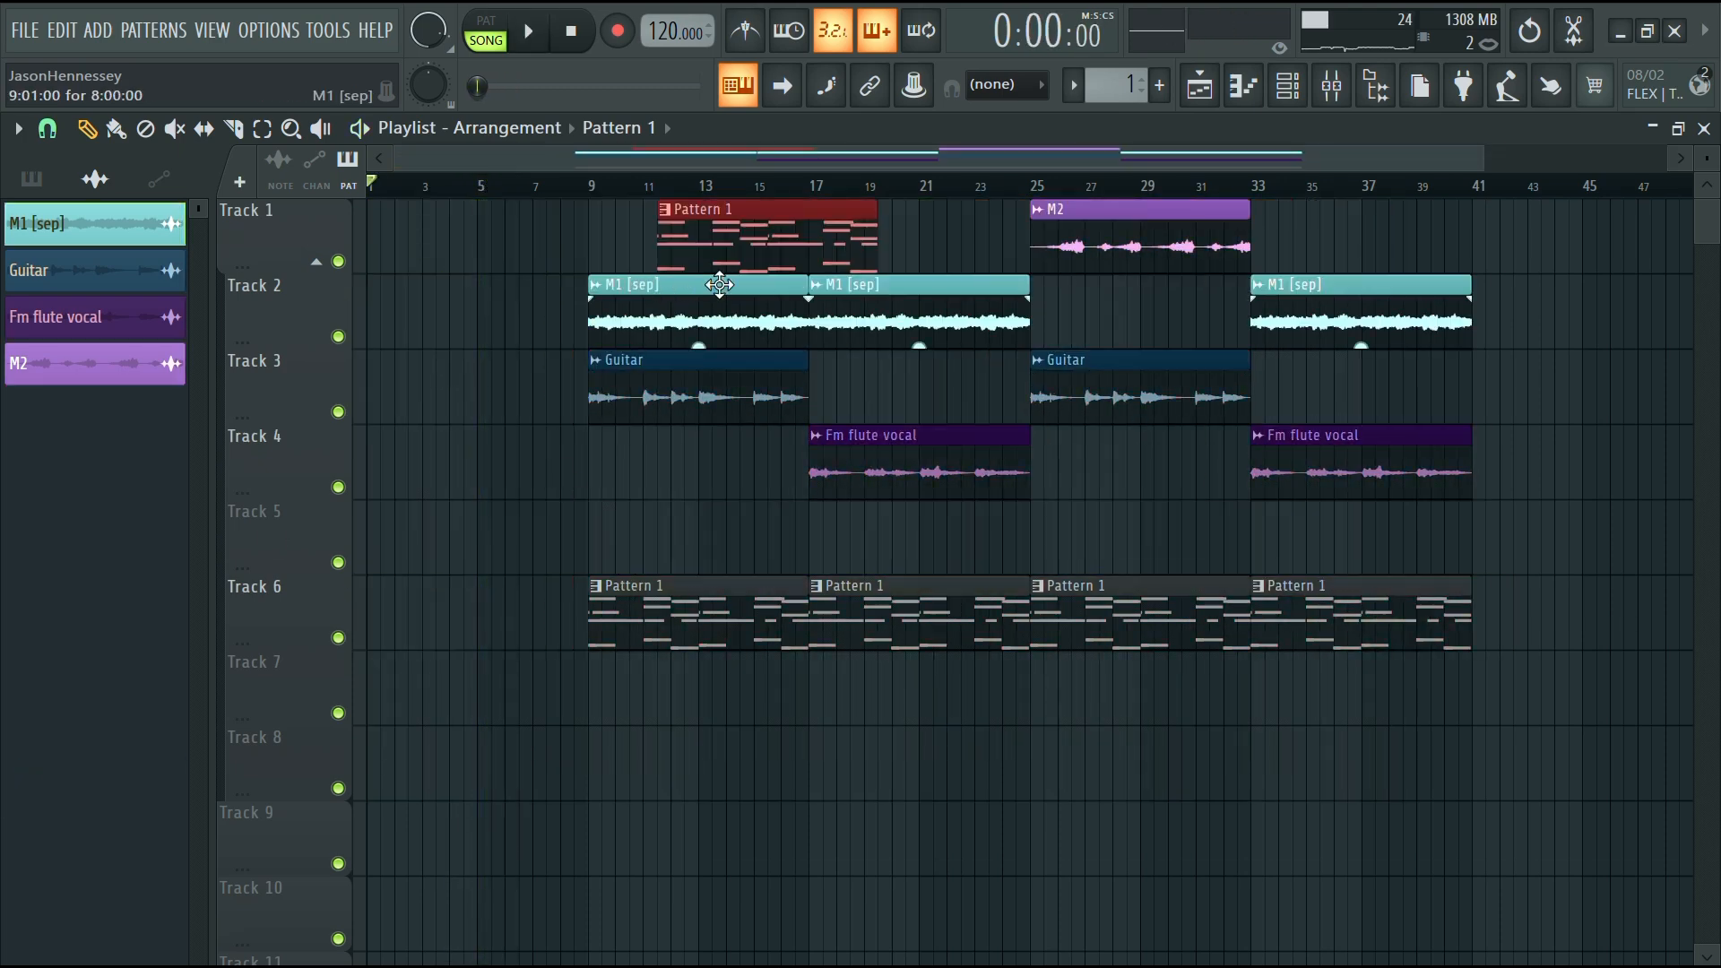
right_click(708, 255)
Fill the new intro bars 1 to 9 with copies of the M1 [sep], Guitar, Fm flute vocal and M2 clips
left_click(668, 324)
left_click(377, 318)
left_click_drag(646, 397, 2, 397)
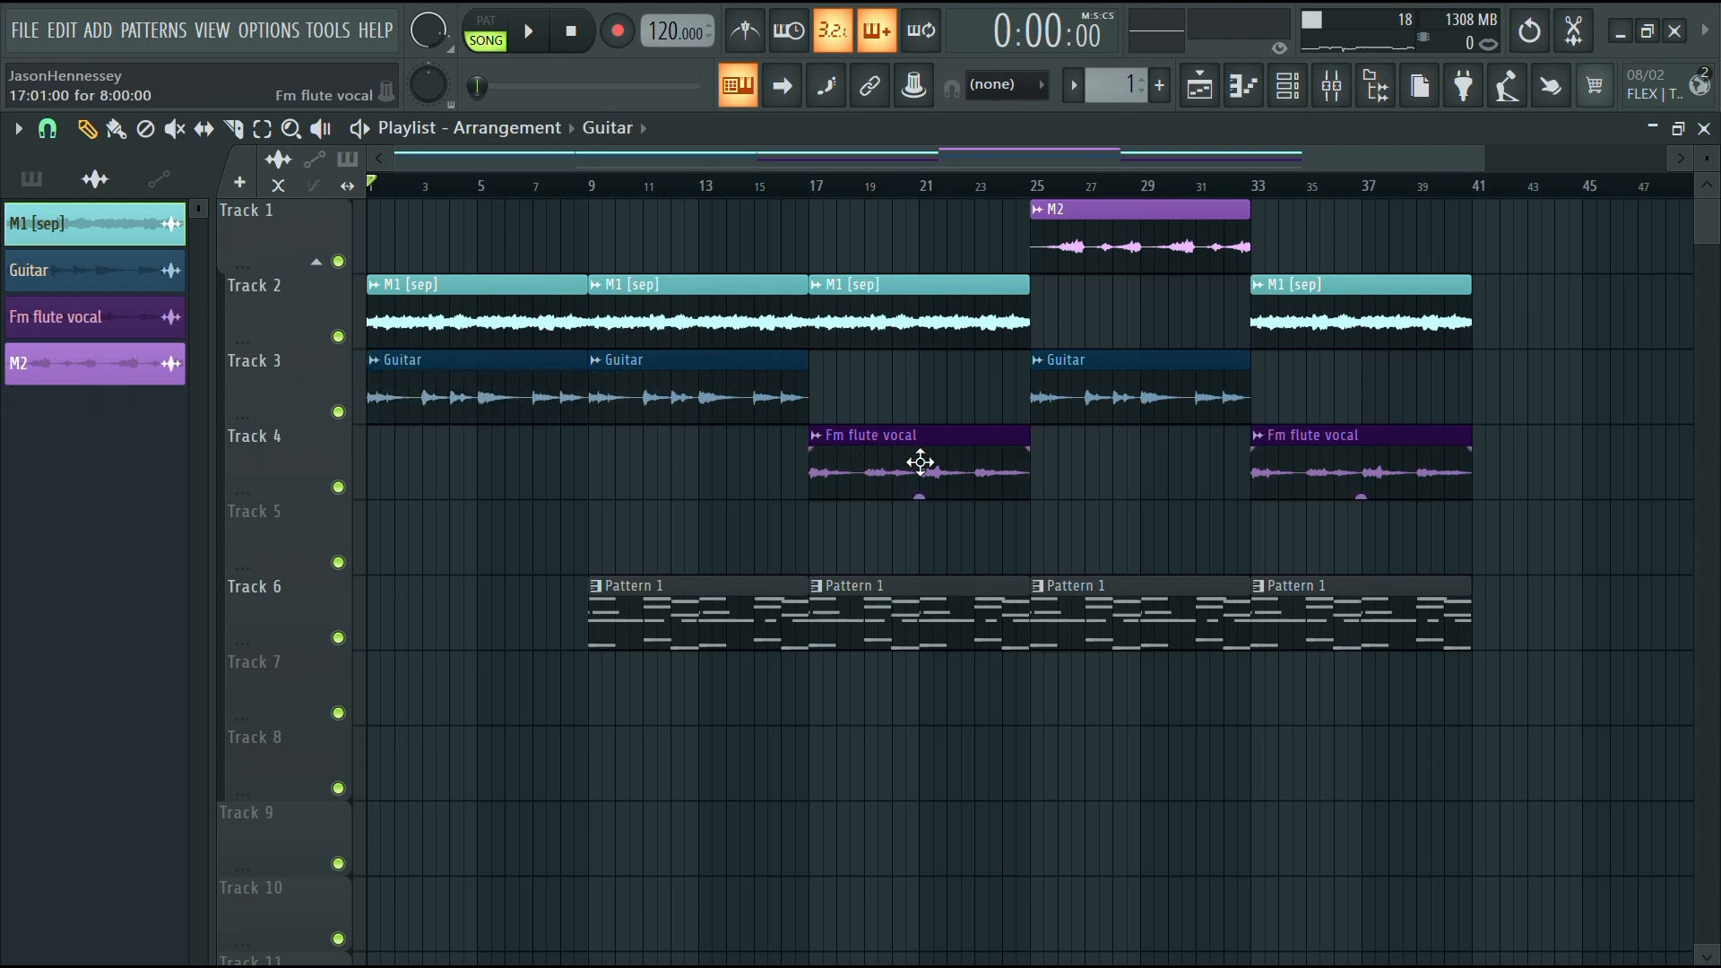
left_click_drag(919, 462, 478, 462)
left_click_drag(1095, 258, 45, 250)
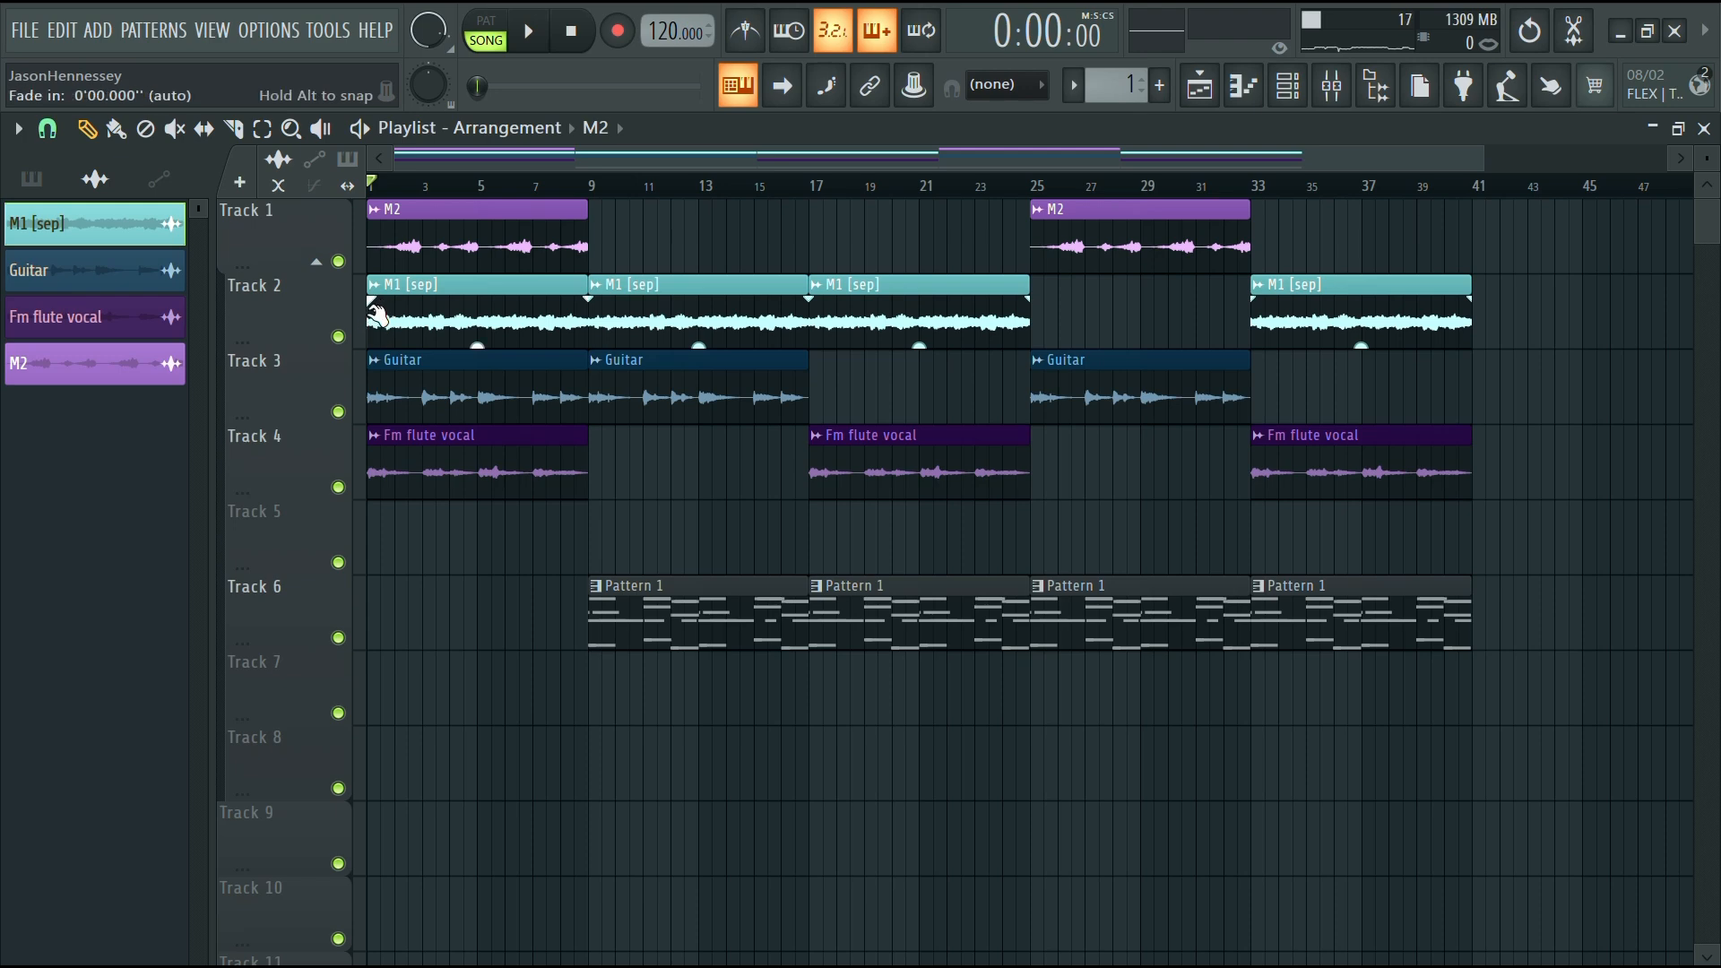
Trim the intro Guitar clip so it starts at bar 5
left_click_drag(370, 407, 401, 408)
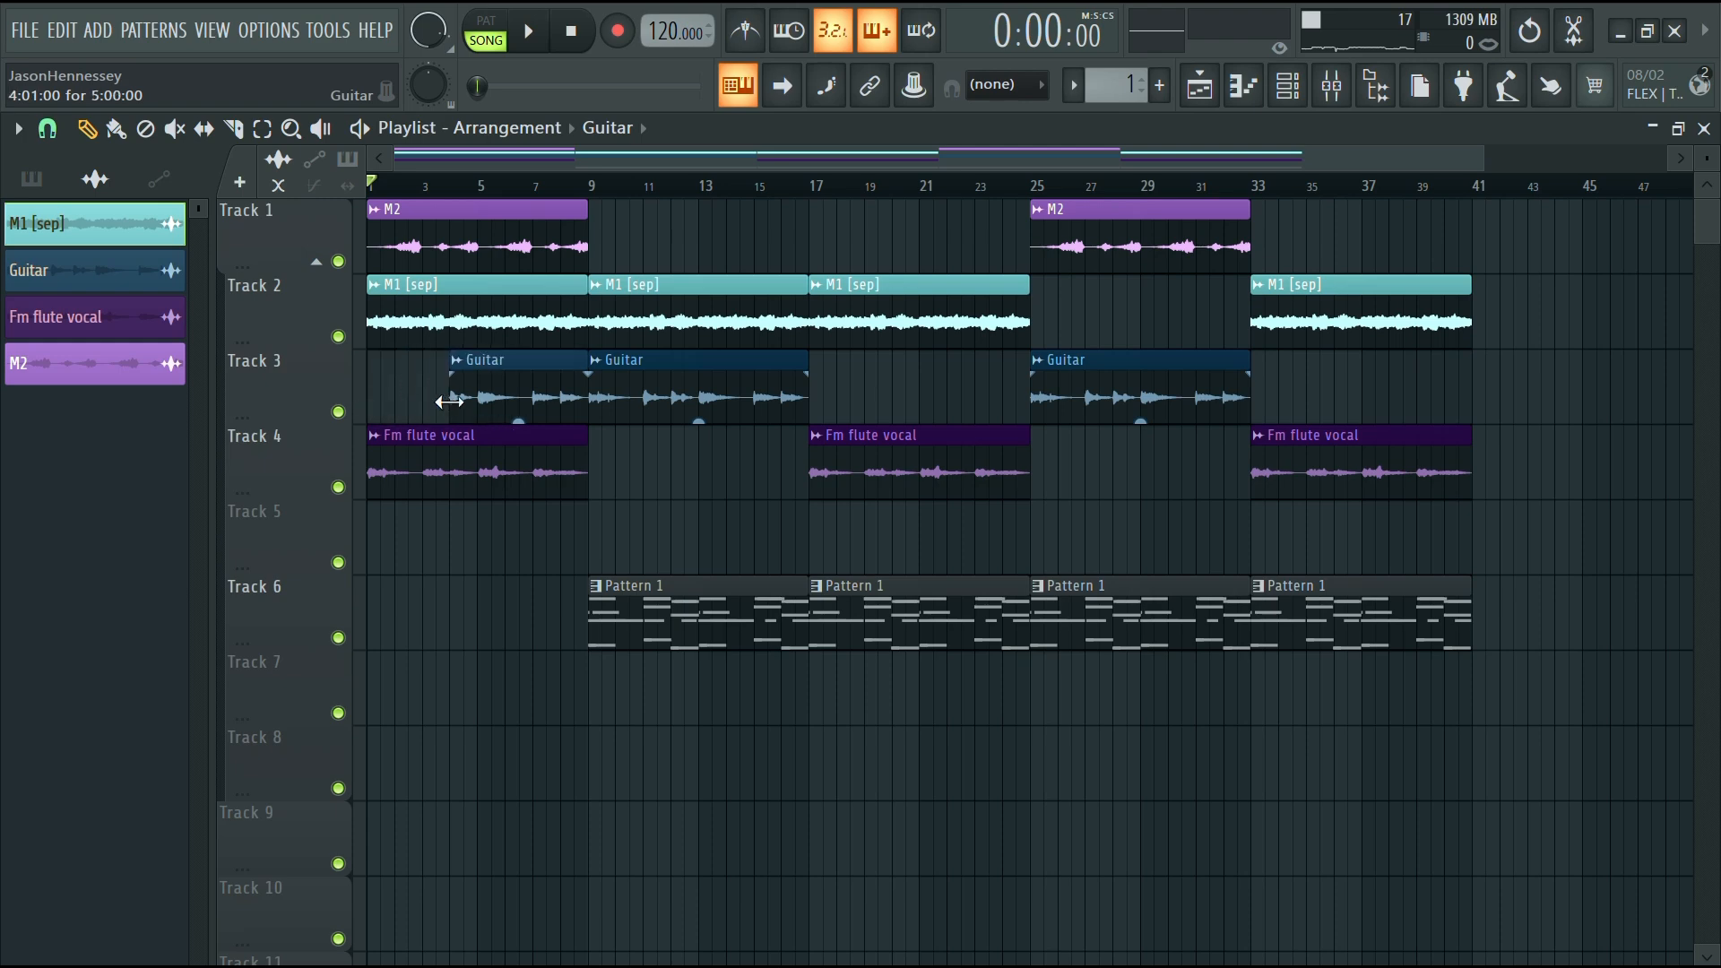
scroll(470, 410, "up", 5)
left_click_drag(493, 401, 542, 408)
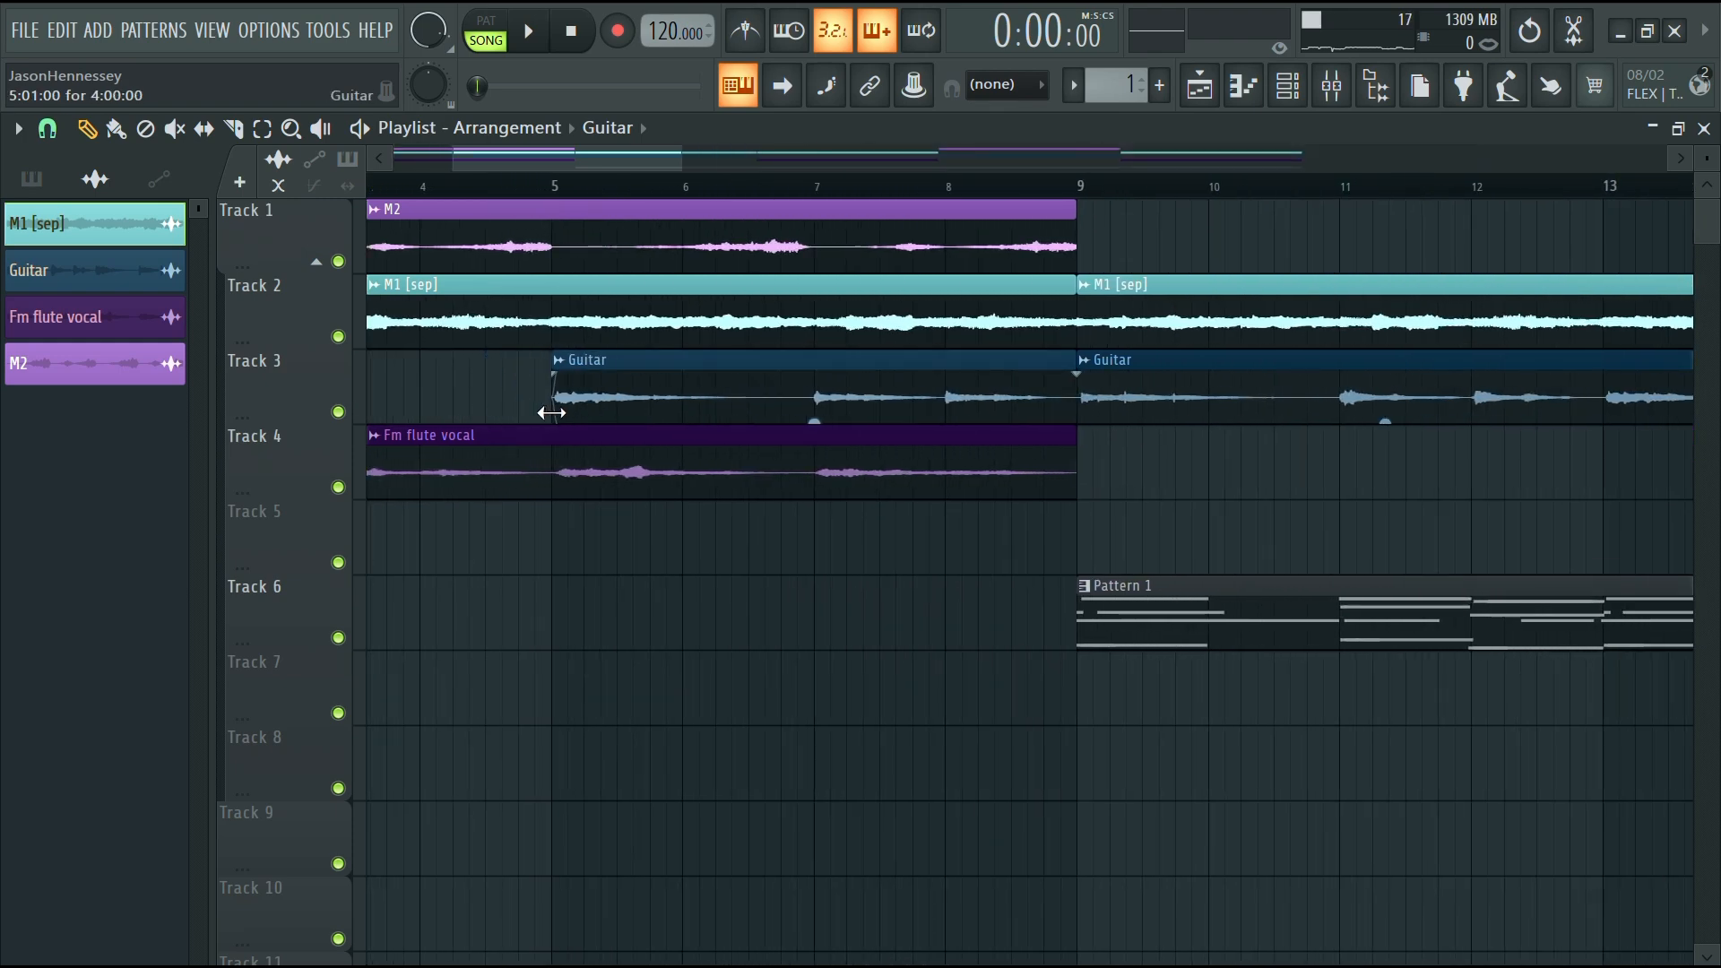
scroll(711, 511, "down", 3)
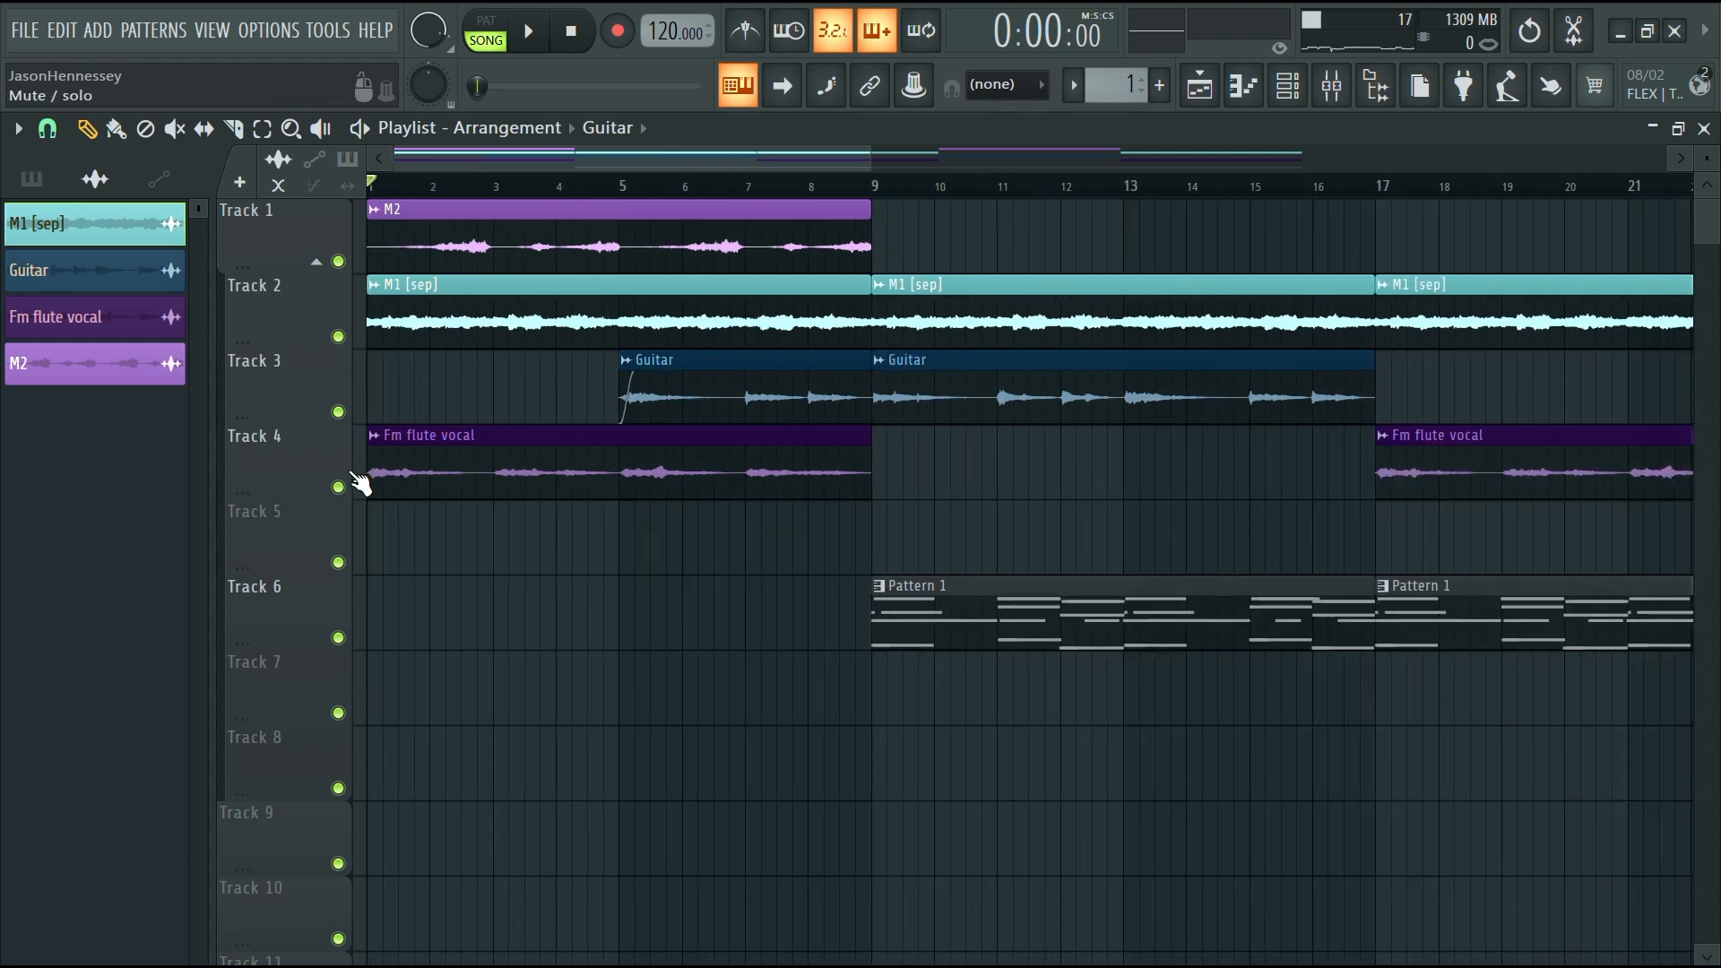
Trim the intro flute clip to start near bar 2 and add fade-ins and fade-outs to the intro clips
left_click_drag(379, 487, 430, 487)
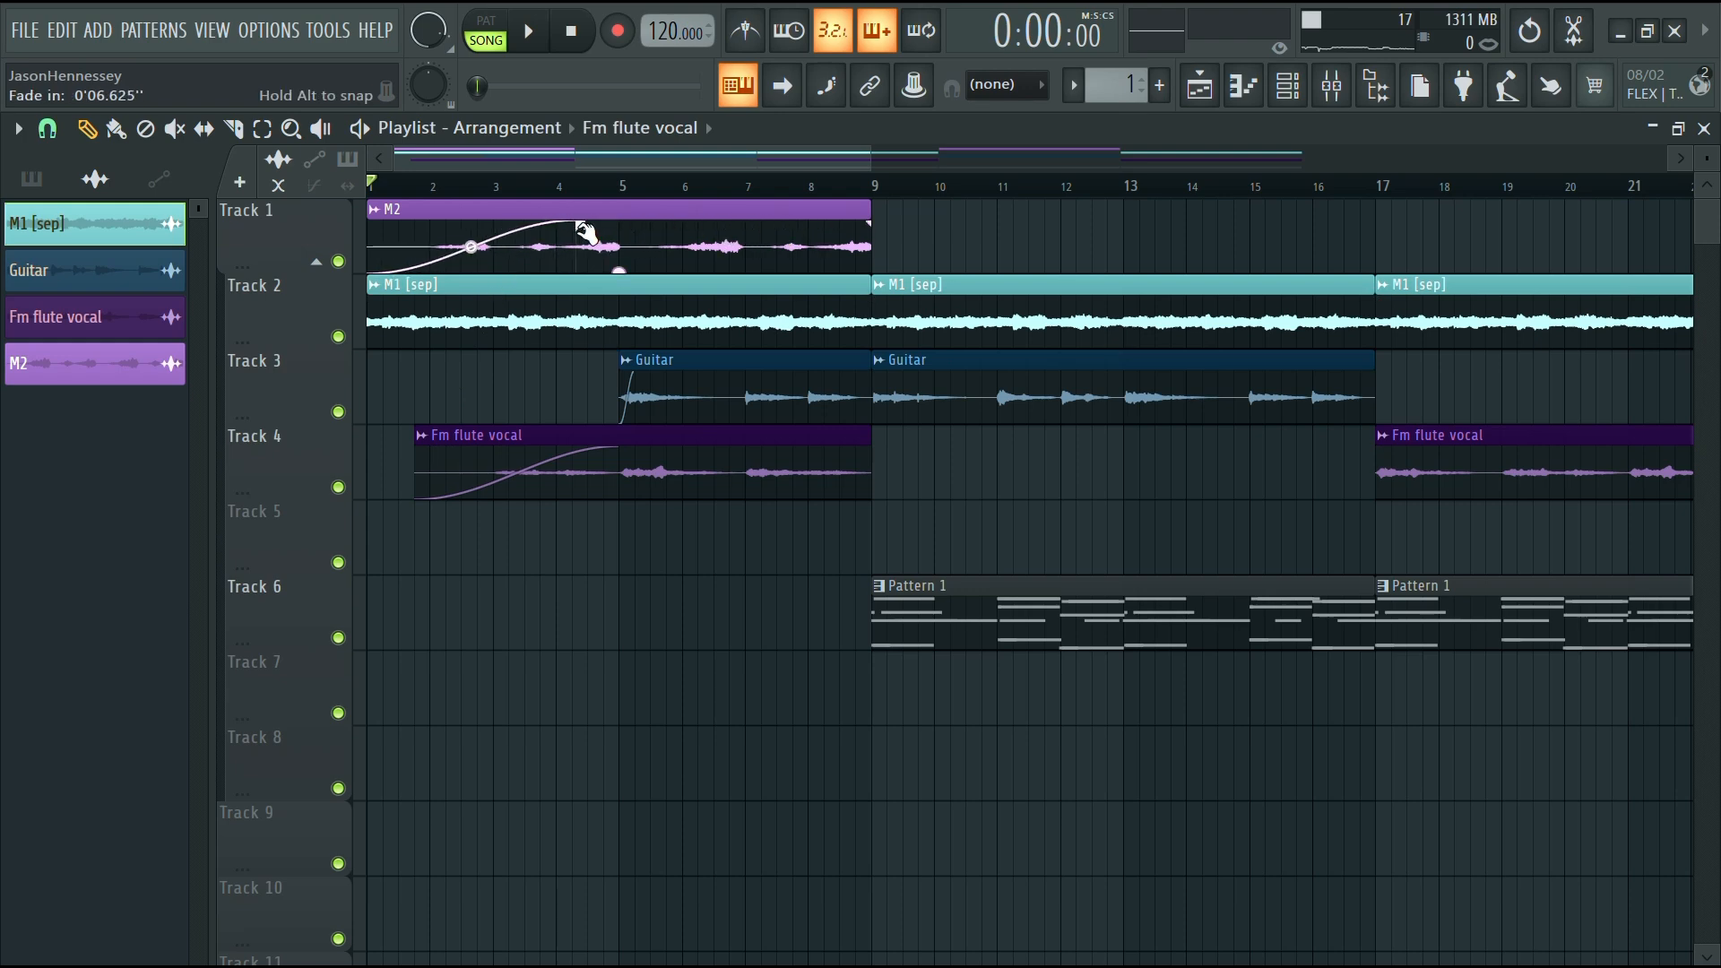
key("space")
left_click_drag(807, 434, 794, 240)
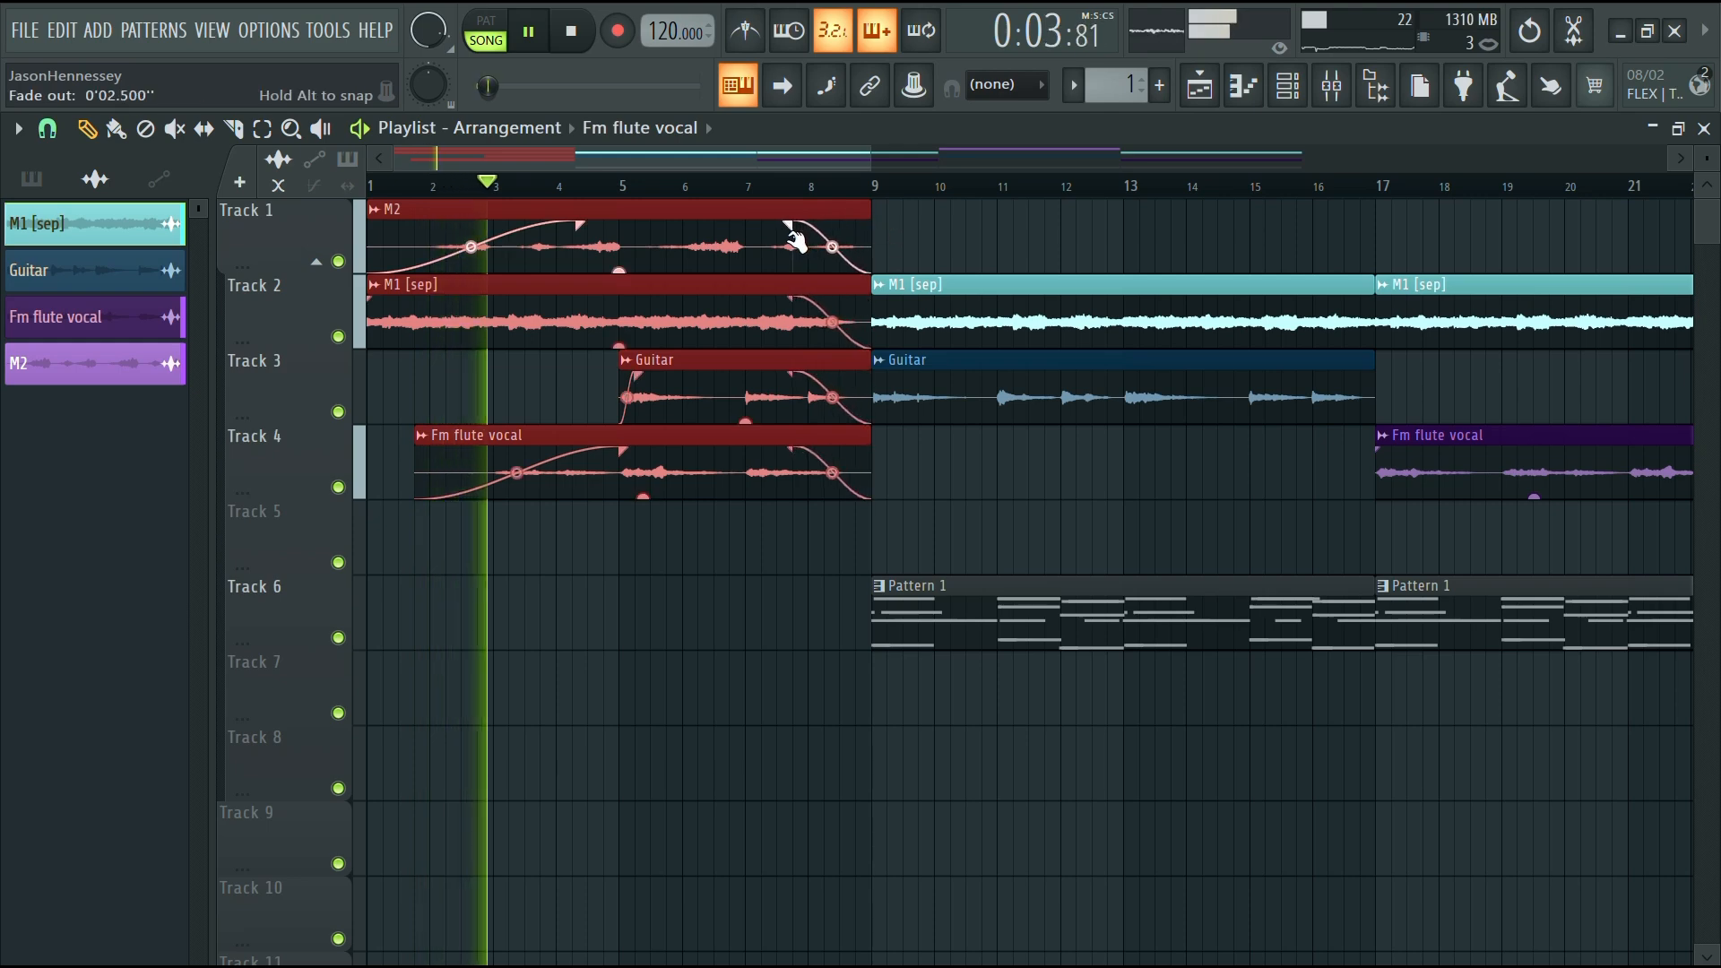
Move all Pattern 1 clips up from Track 6 to Track 5
left_click(660, 618)
scroll(661, 607, "down", 4, "ctrl")
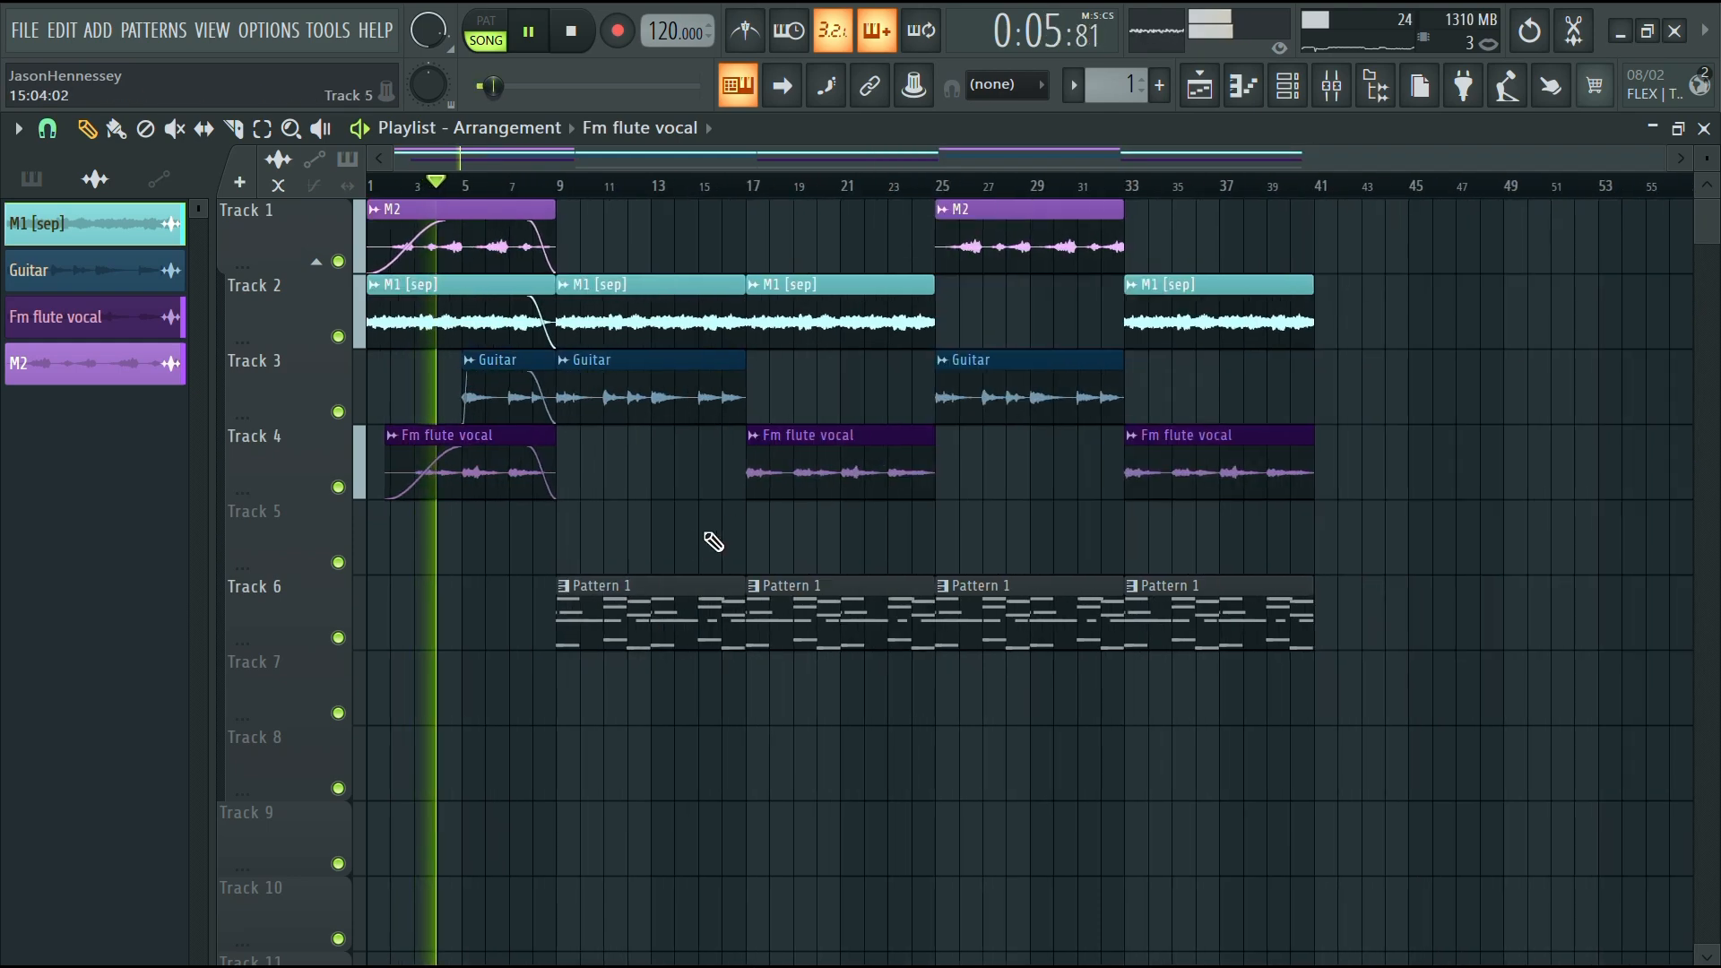
left_click_drag(1380, 619, 392, 676)
key("shift+Up")
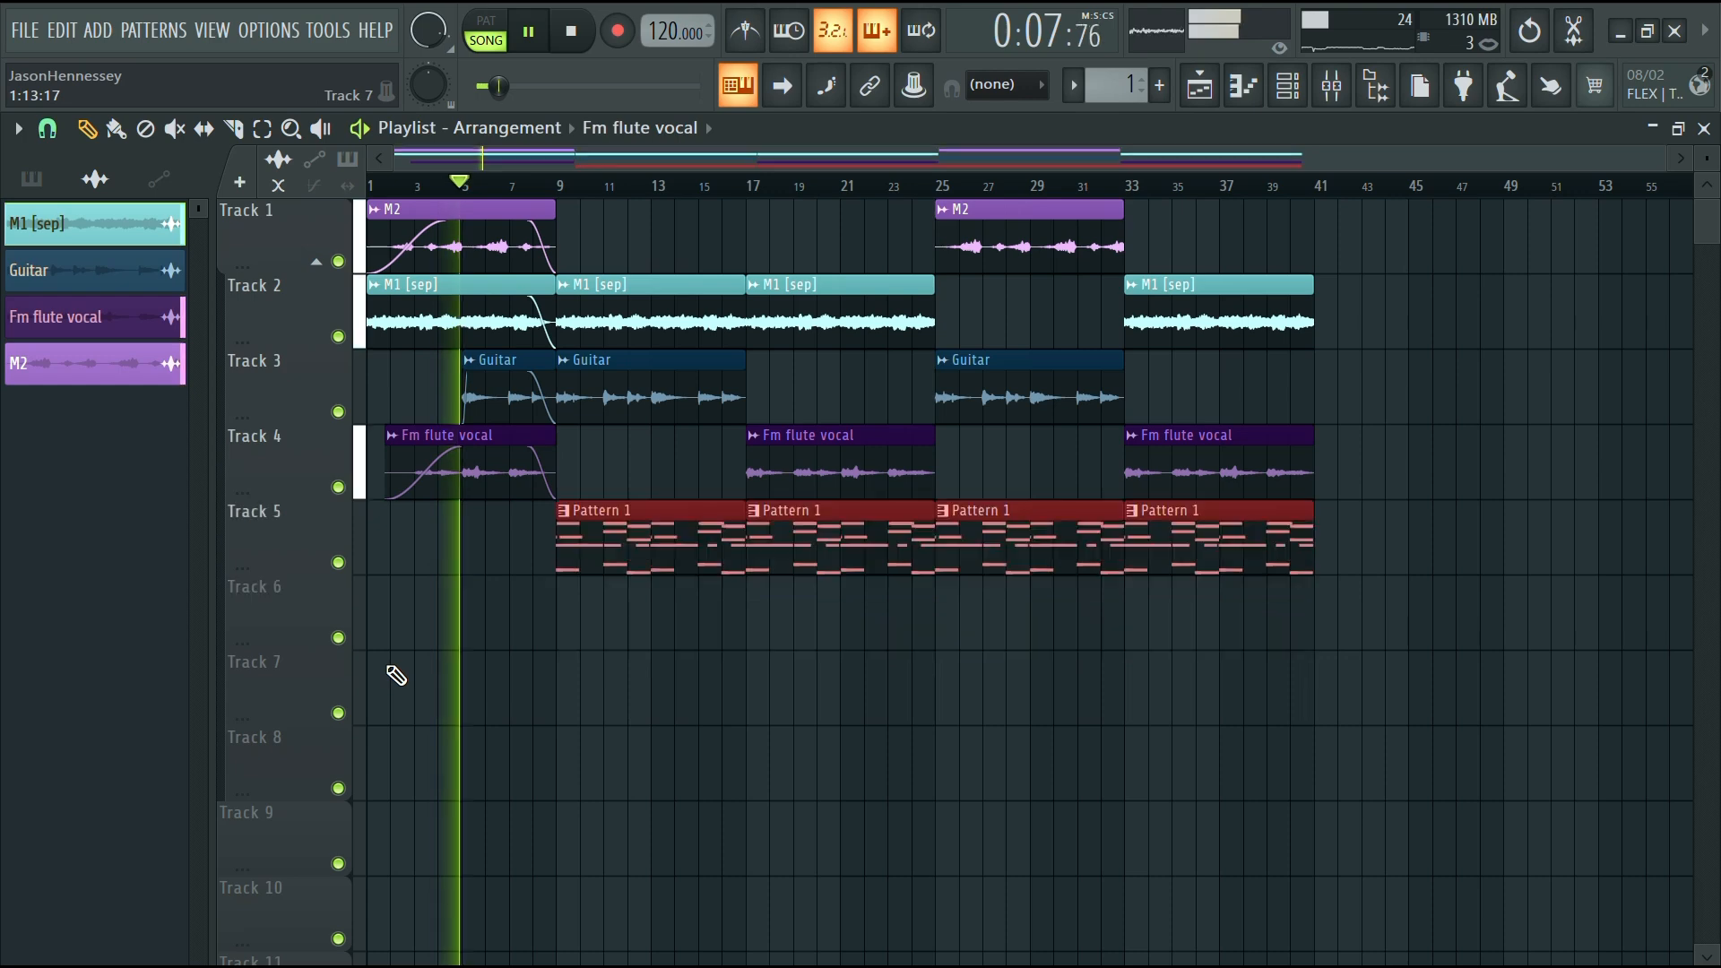
left_click(749, 788)
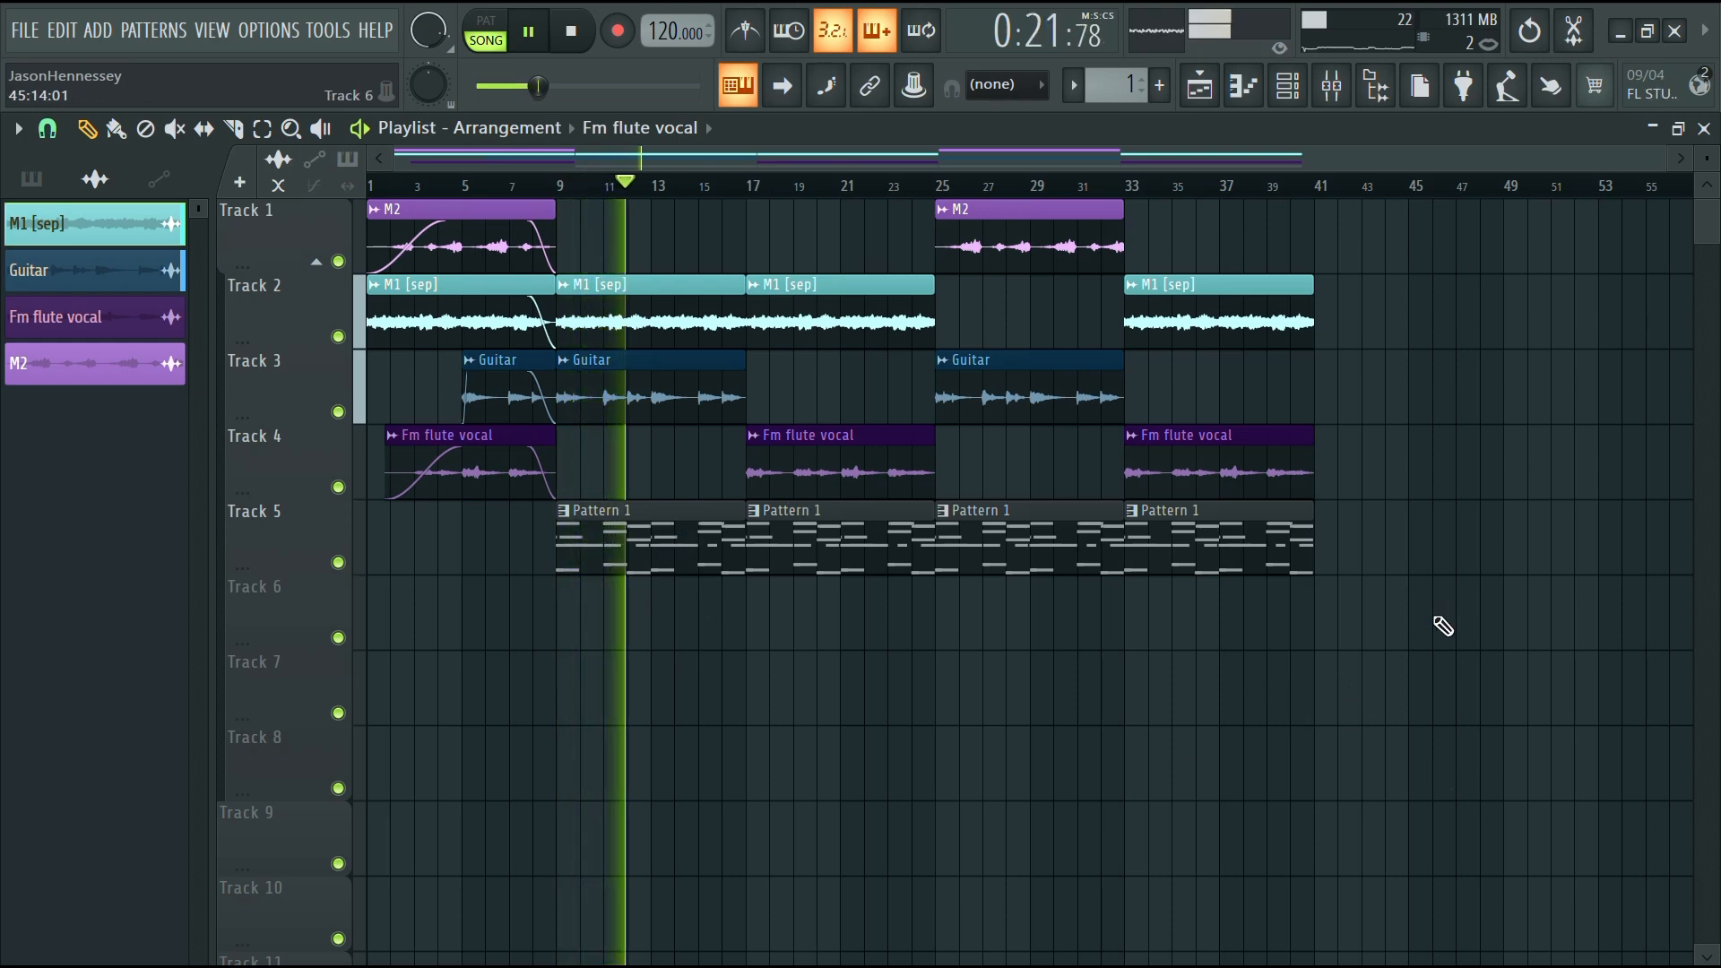
Save the project as Mic Check f minor 120 in its own project folder
left_click(1245, 90)
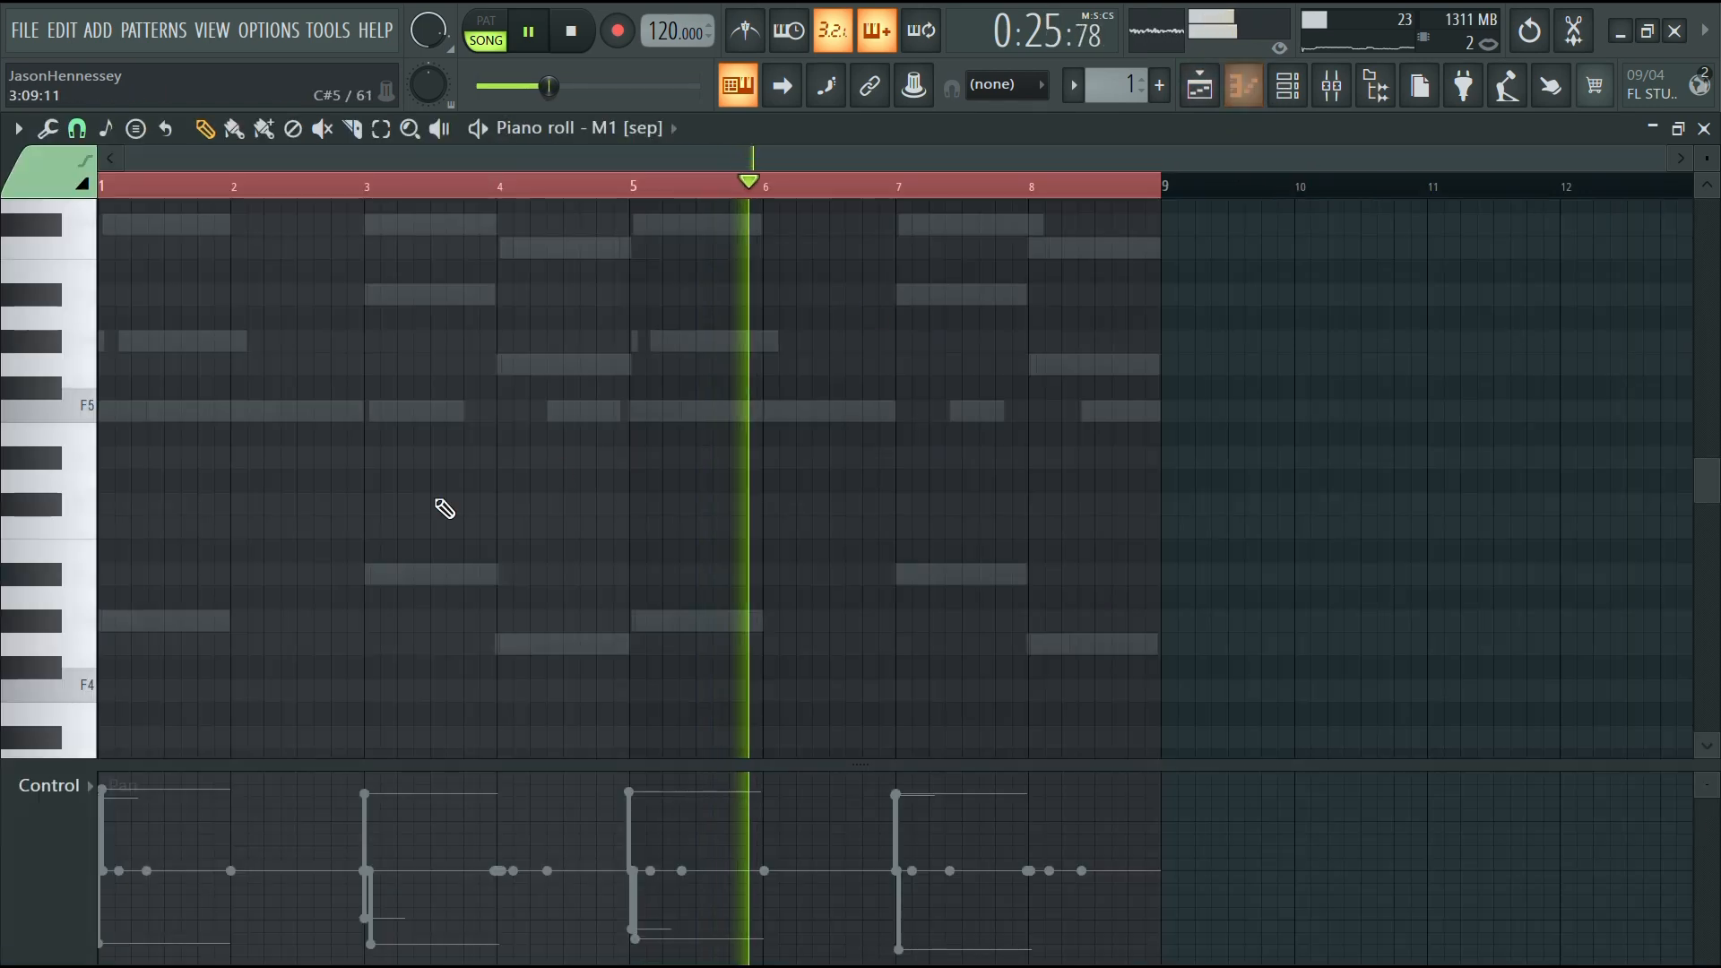
key("space")
left_click(24, 32)
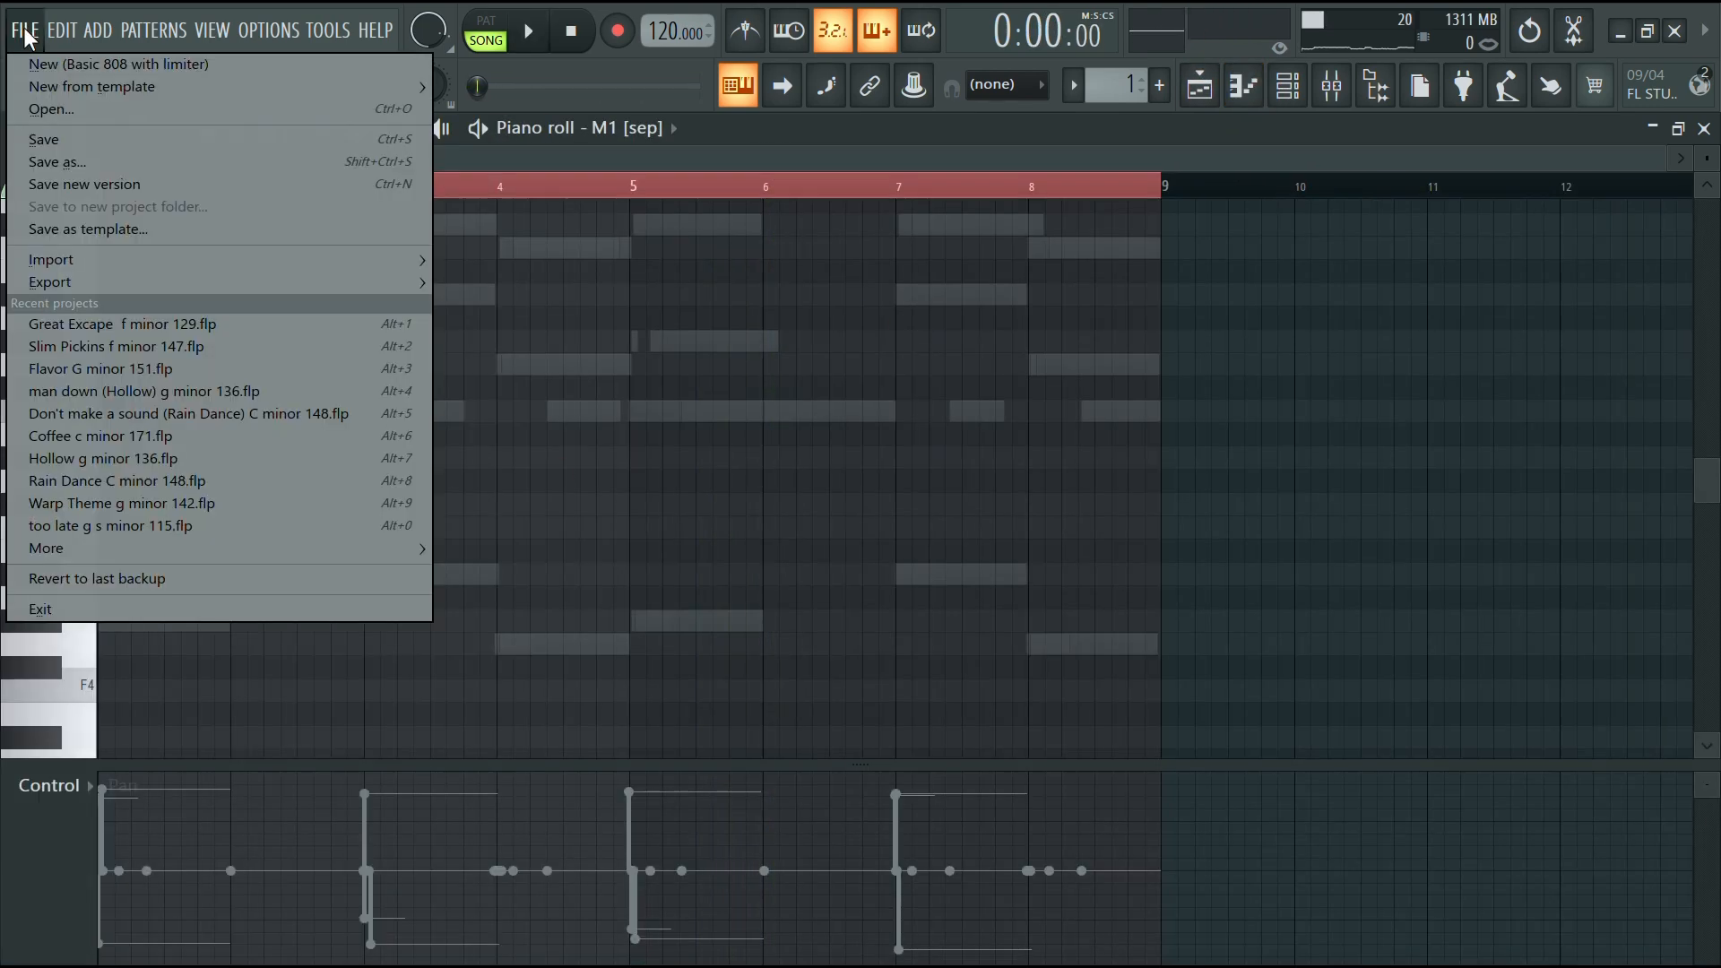
left_click(122, 143)
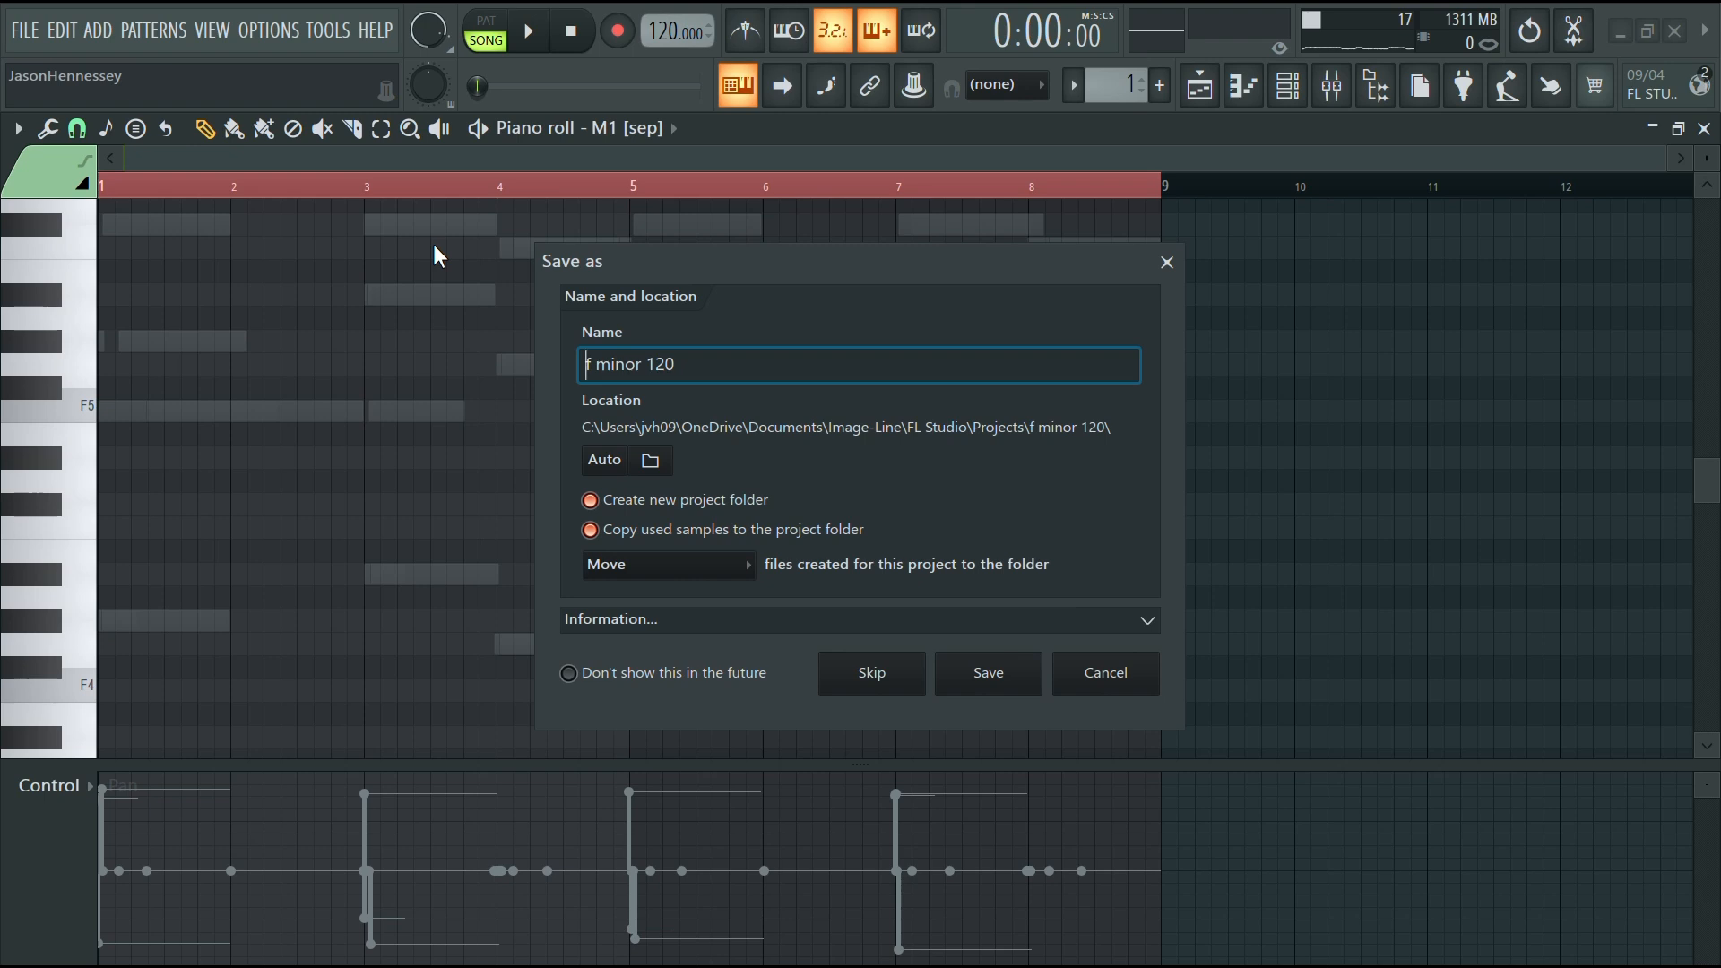
type("Mic Check")
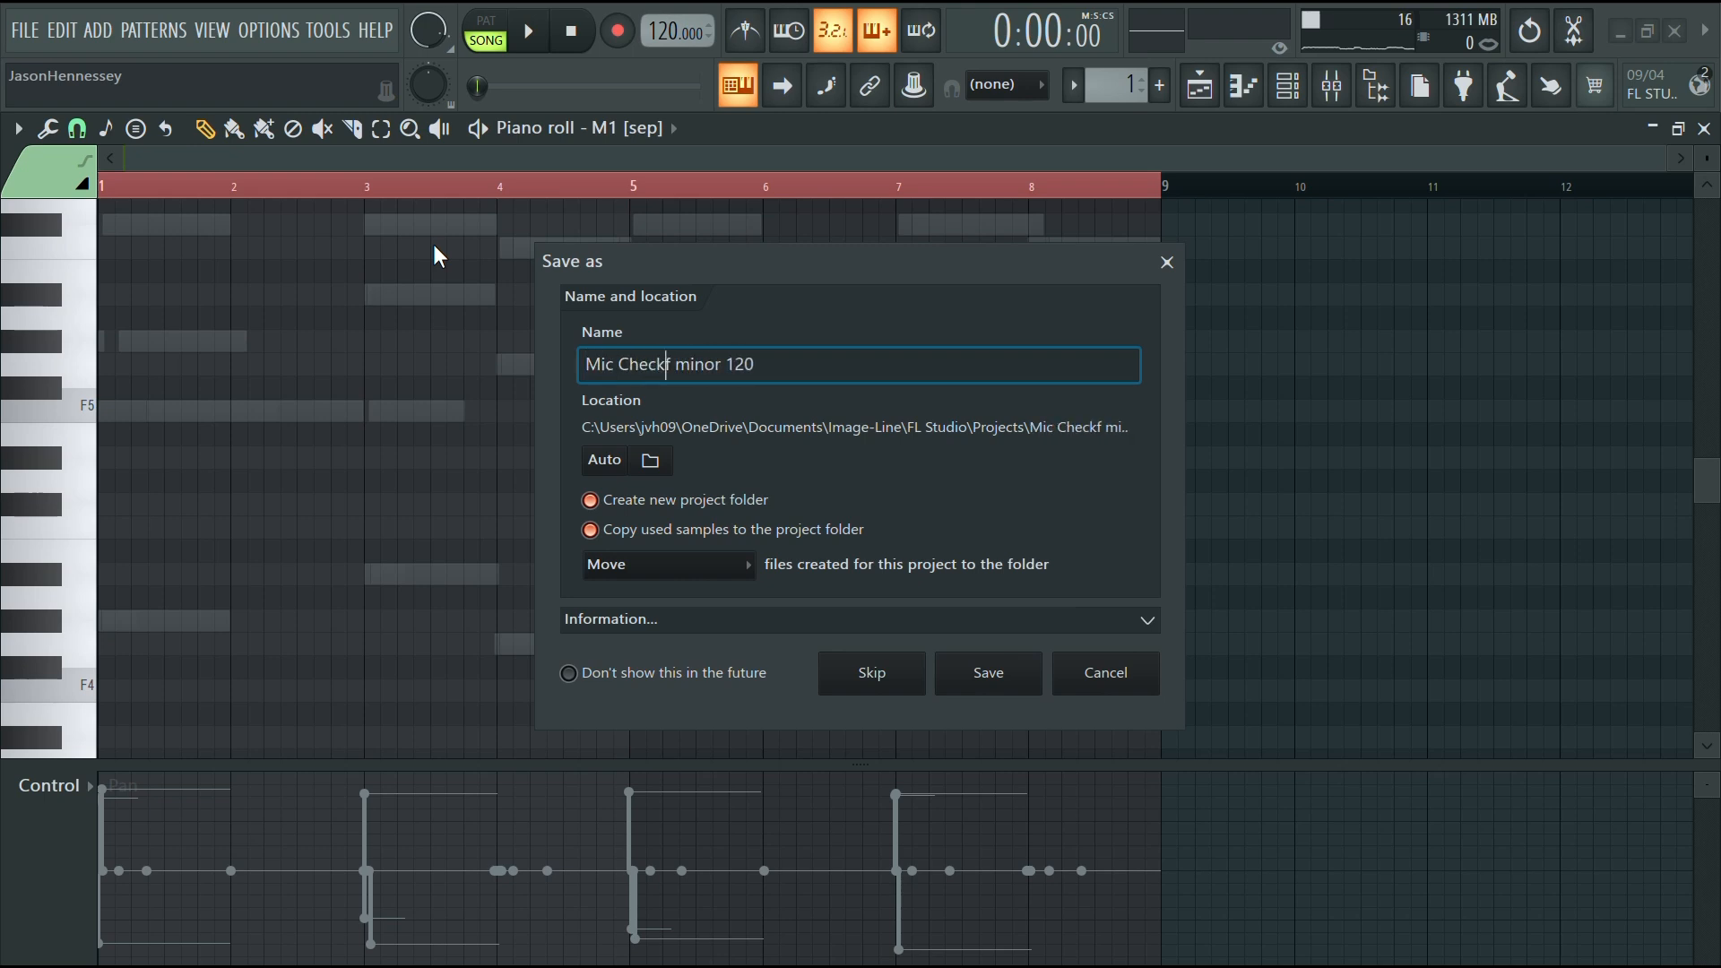
left_click(988, 674)
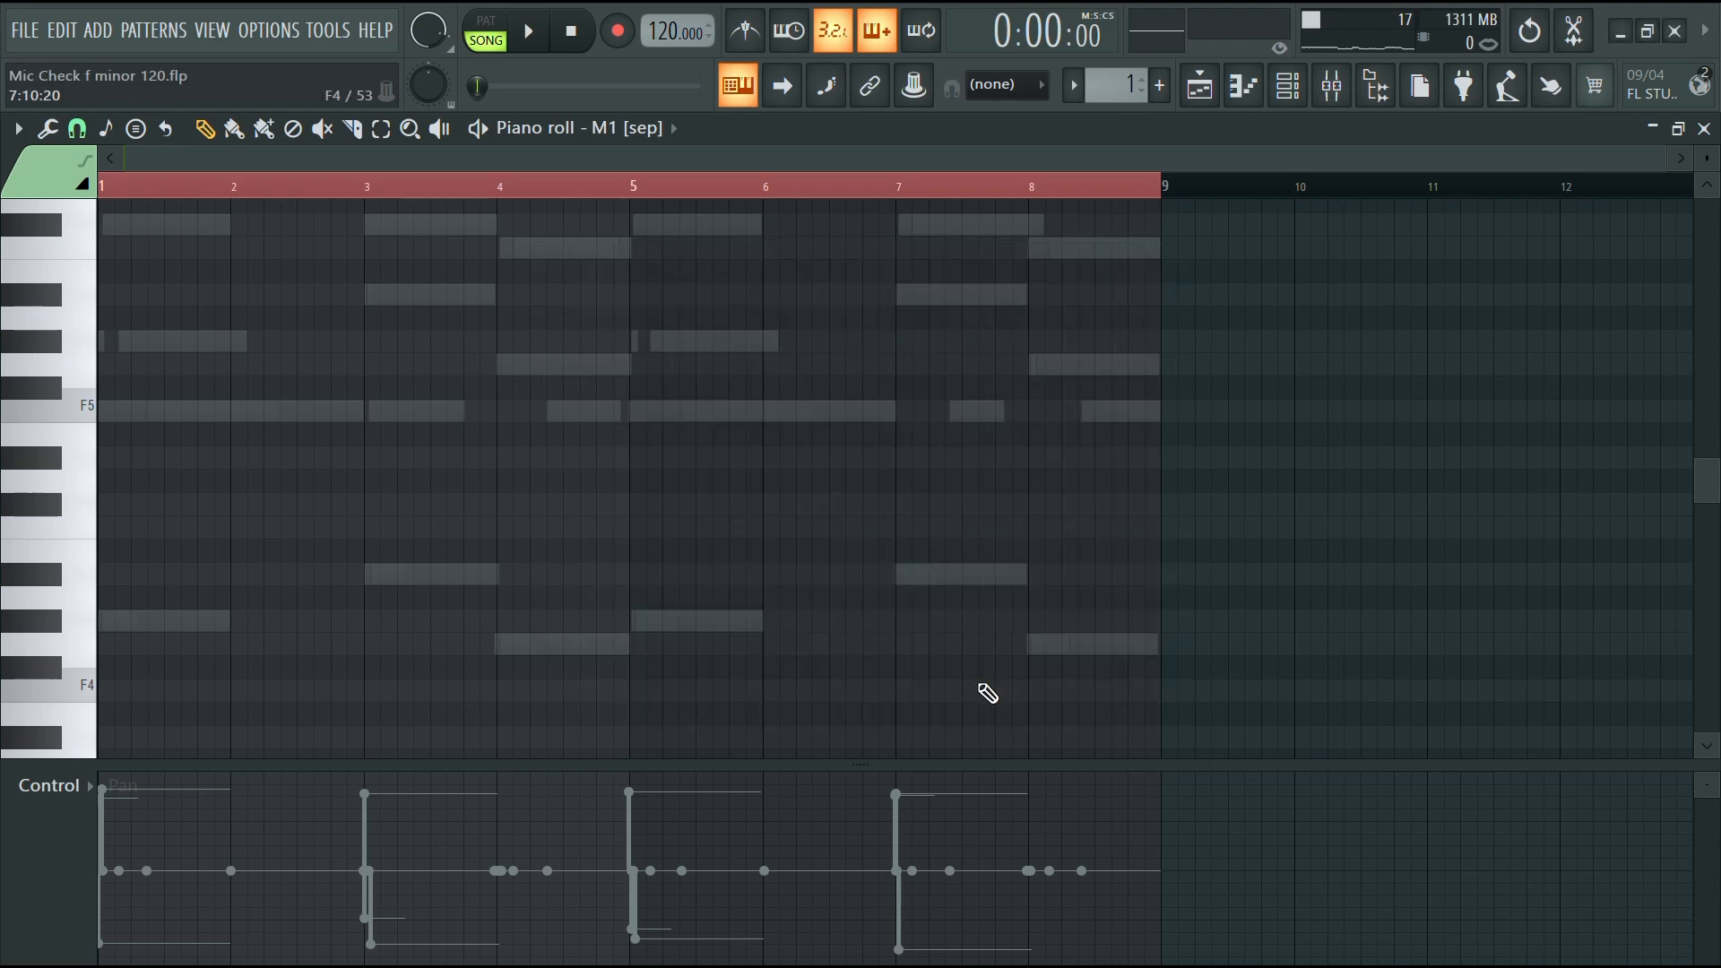
Play back the arrangement and make the Guitar clip at bar 25 unique as Guitar #2
left_click(1219, 97)
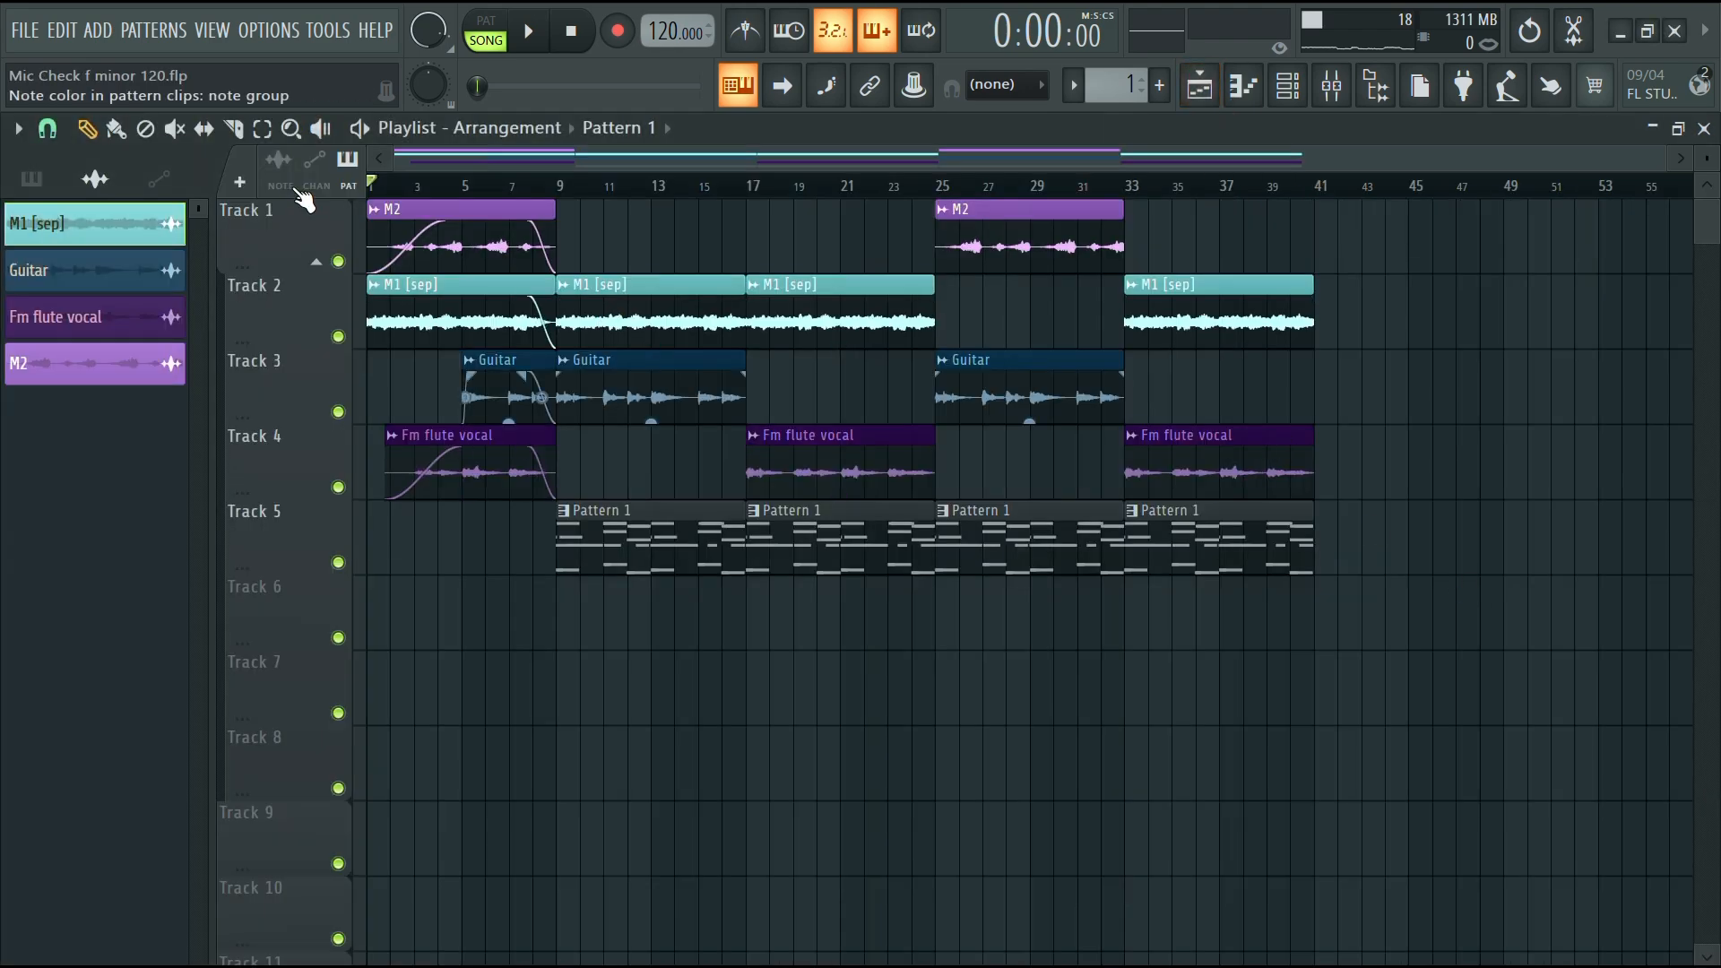
key("space")
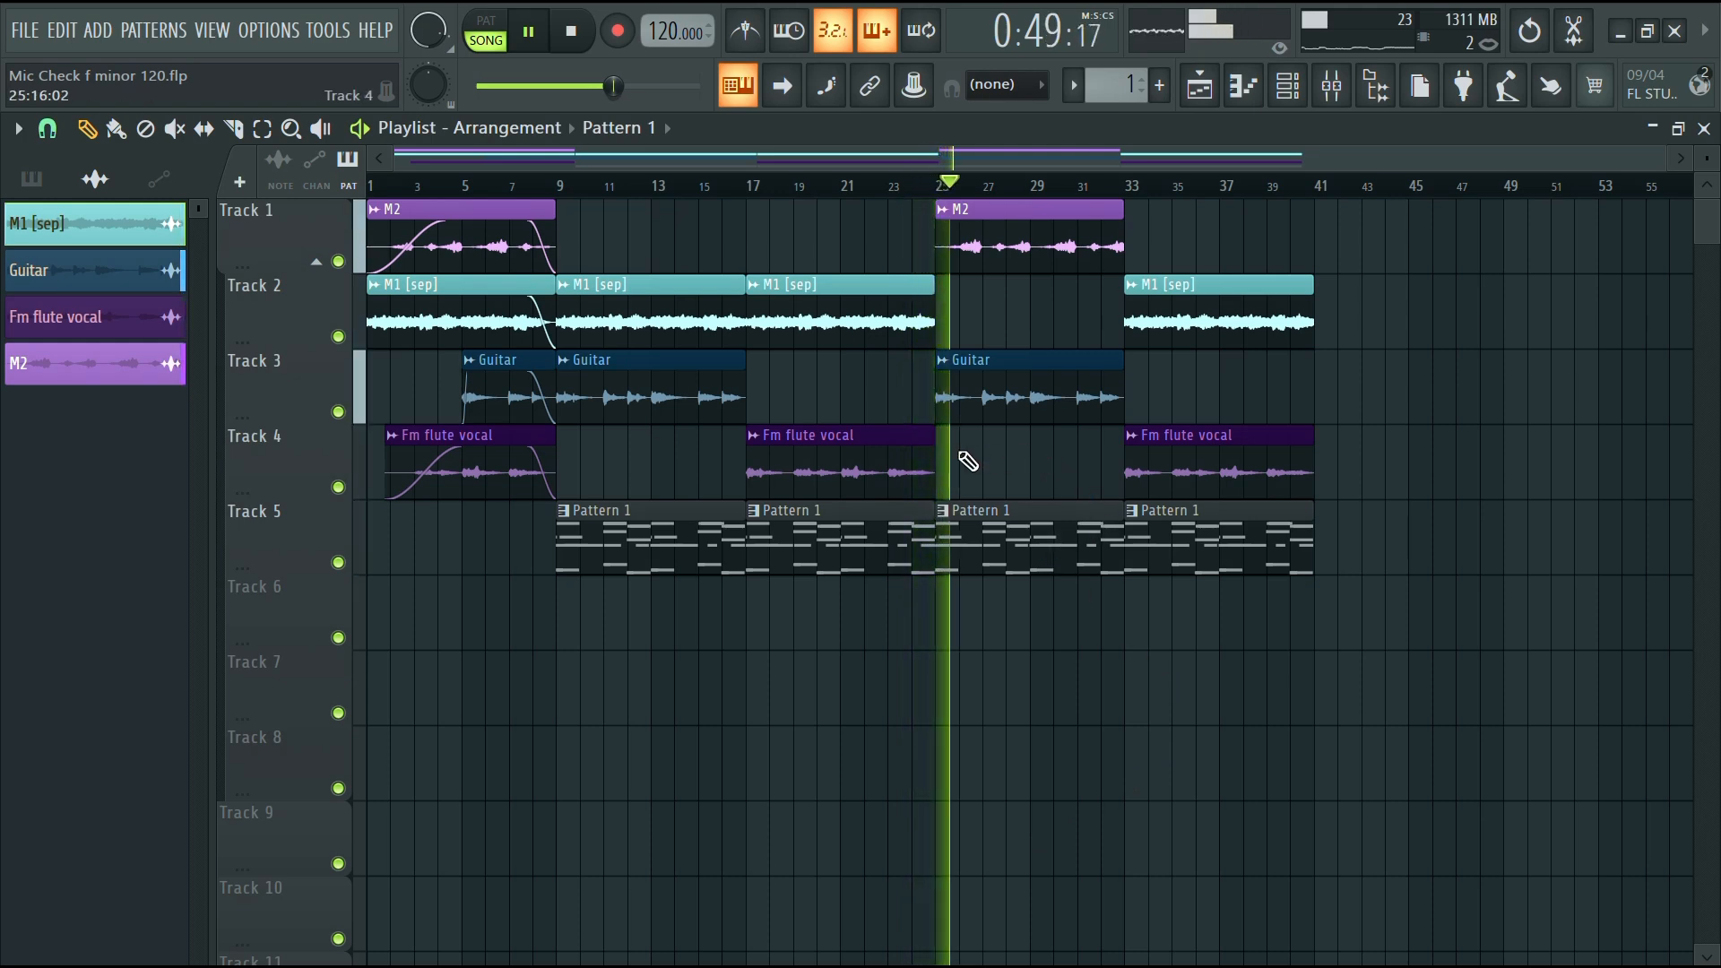
right_click(943, 375)
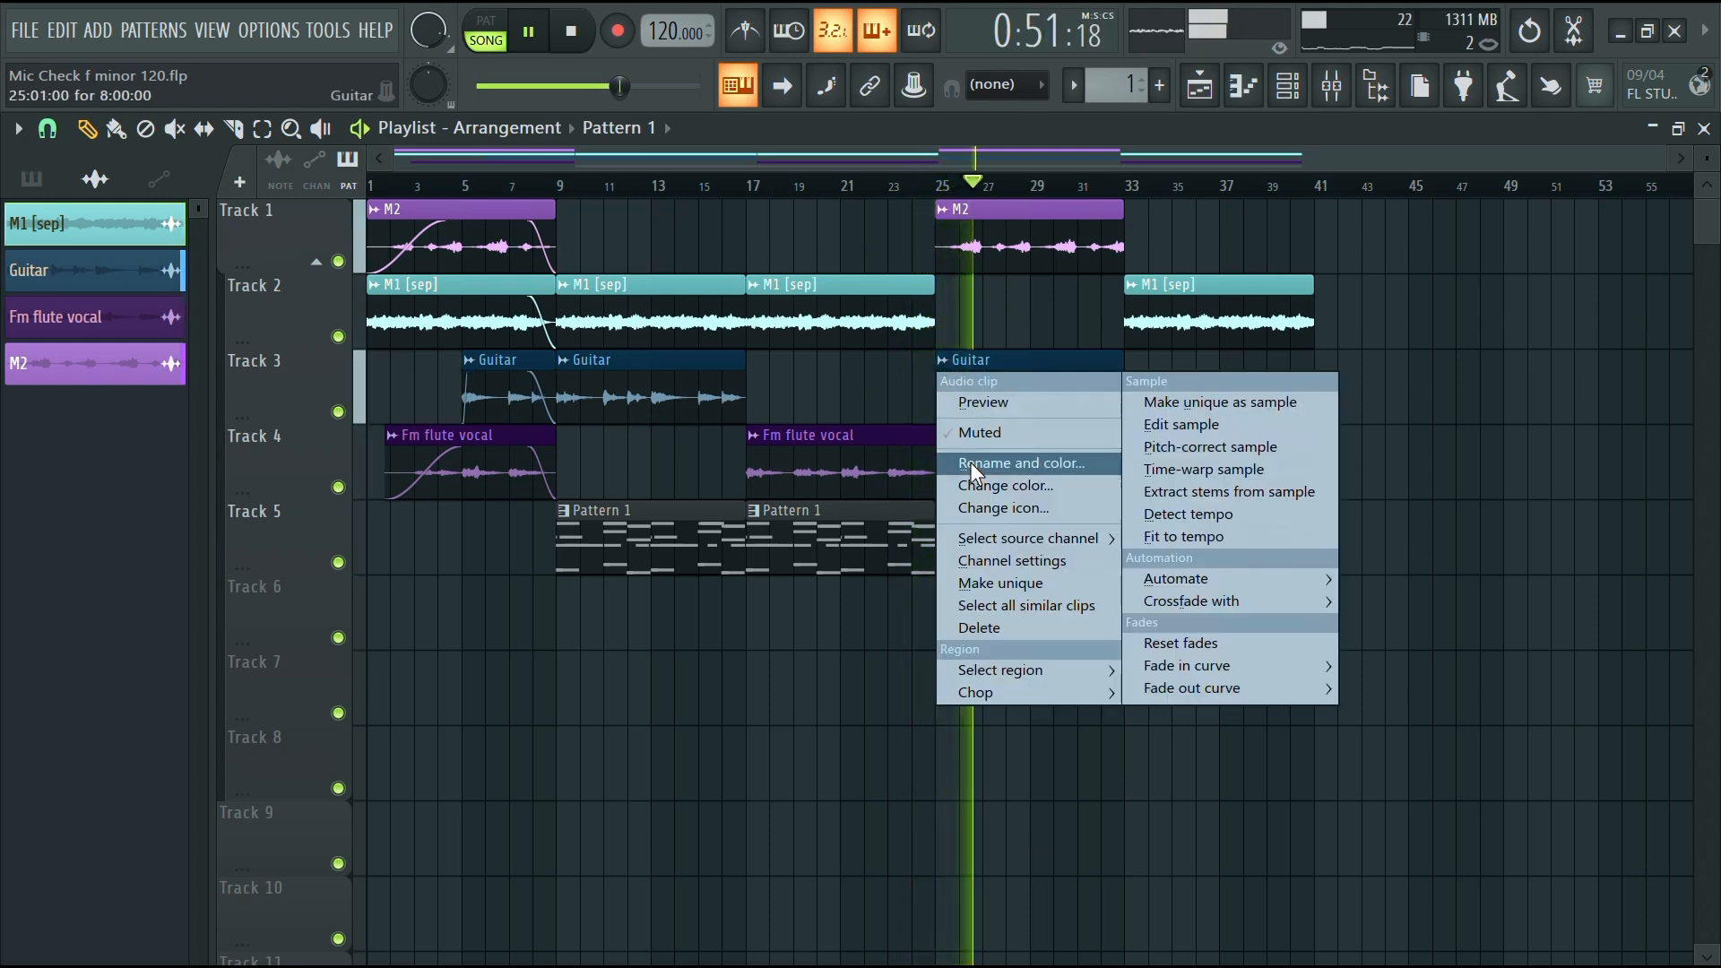
left_click(1008, 582)
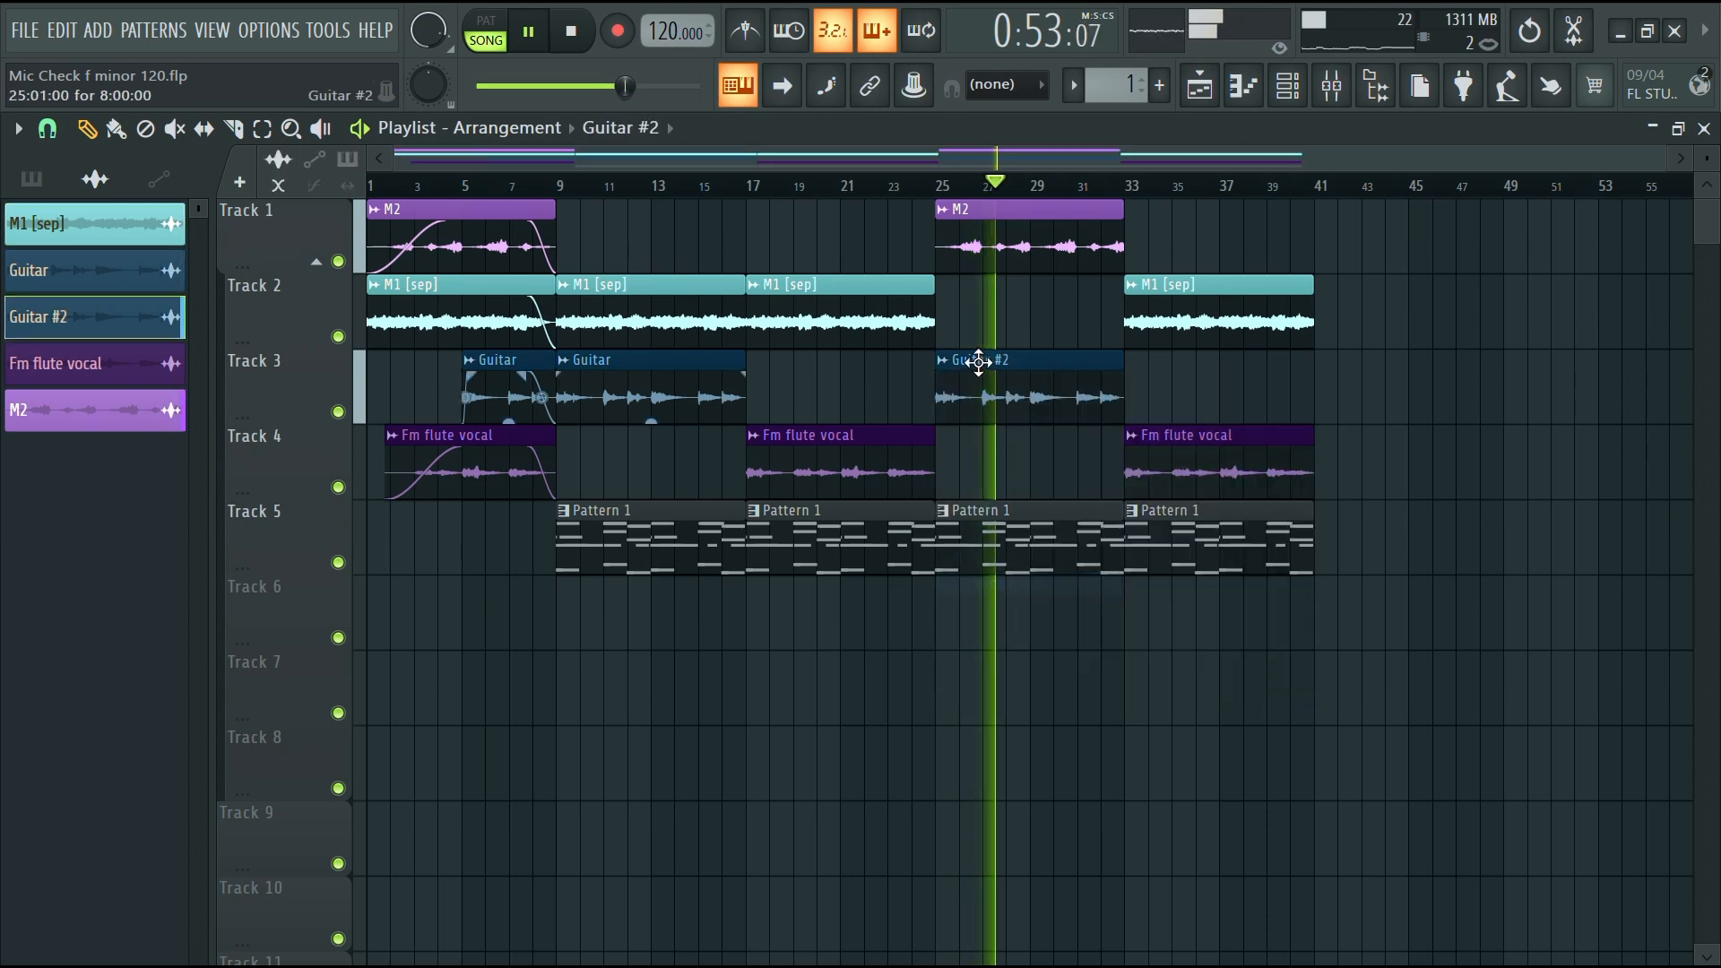
double_click(980, 367)
left_click(822, 281)
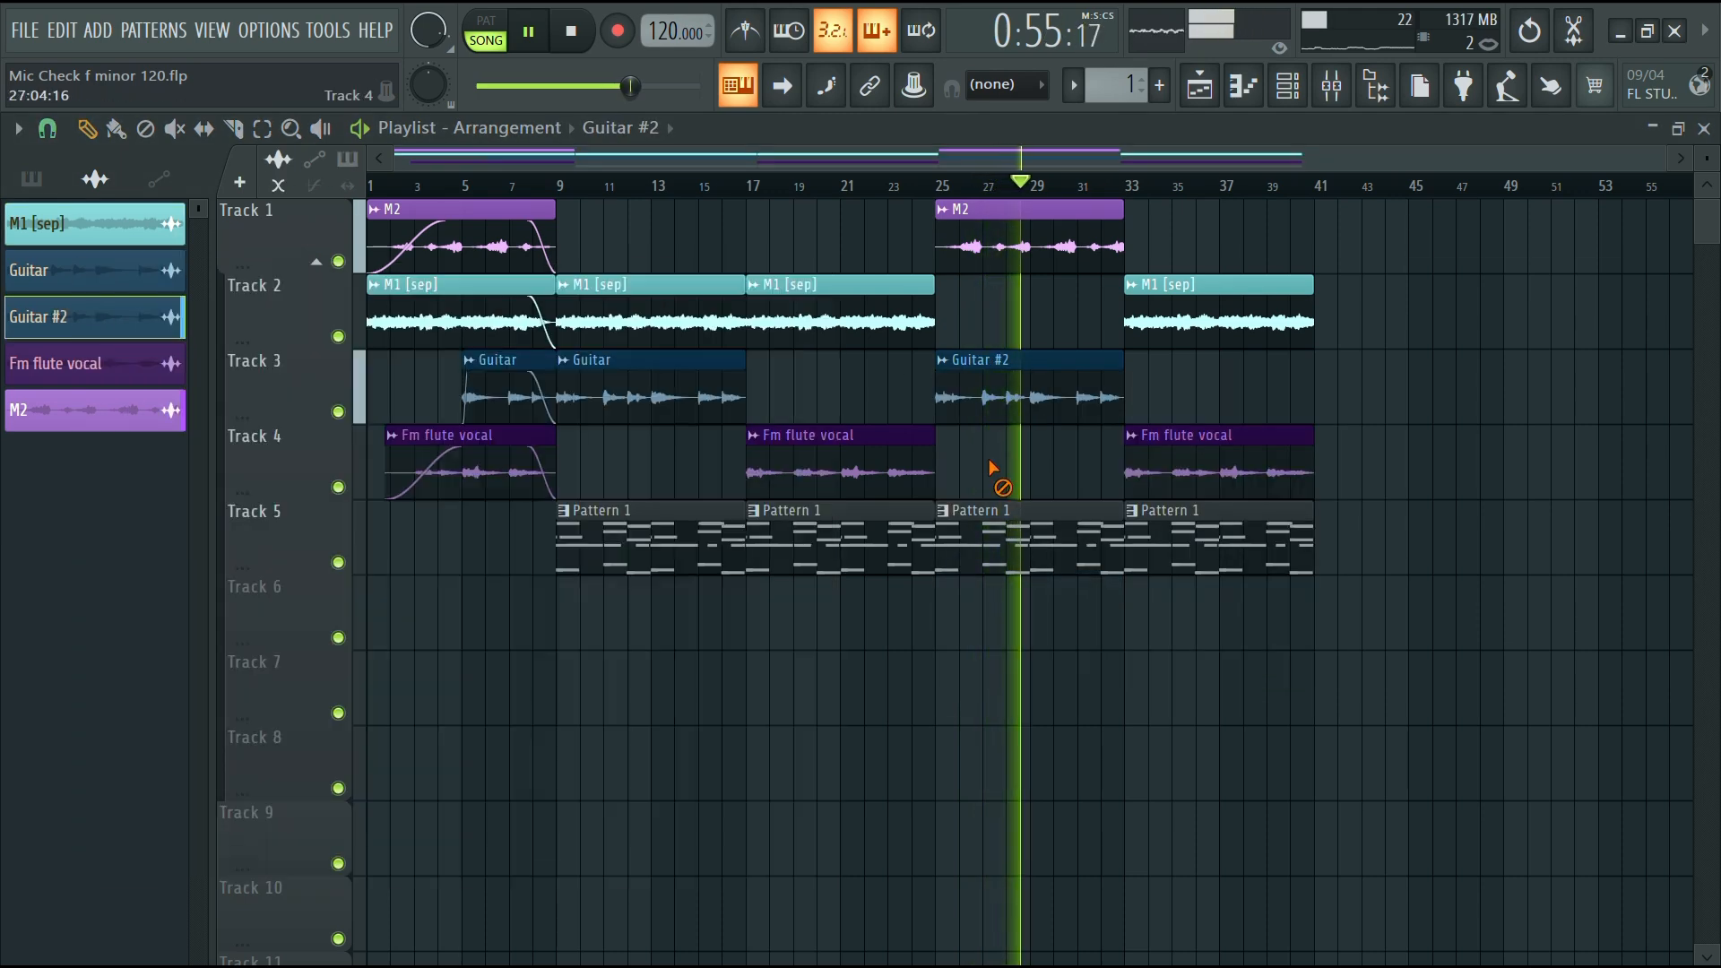